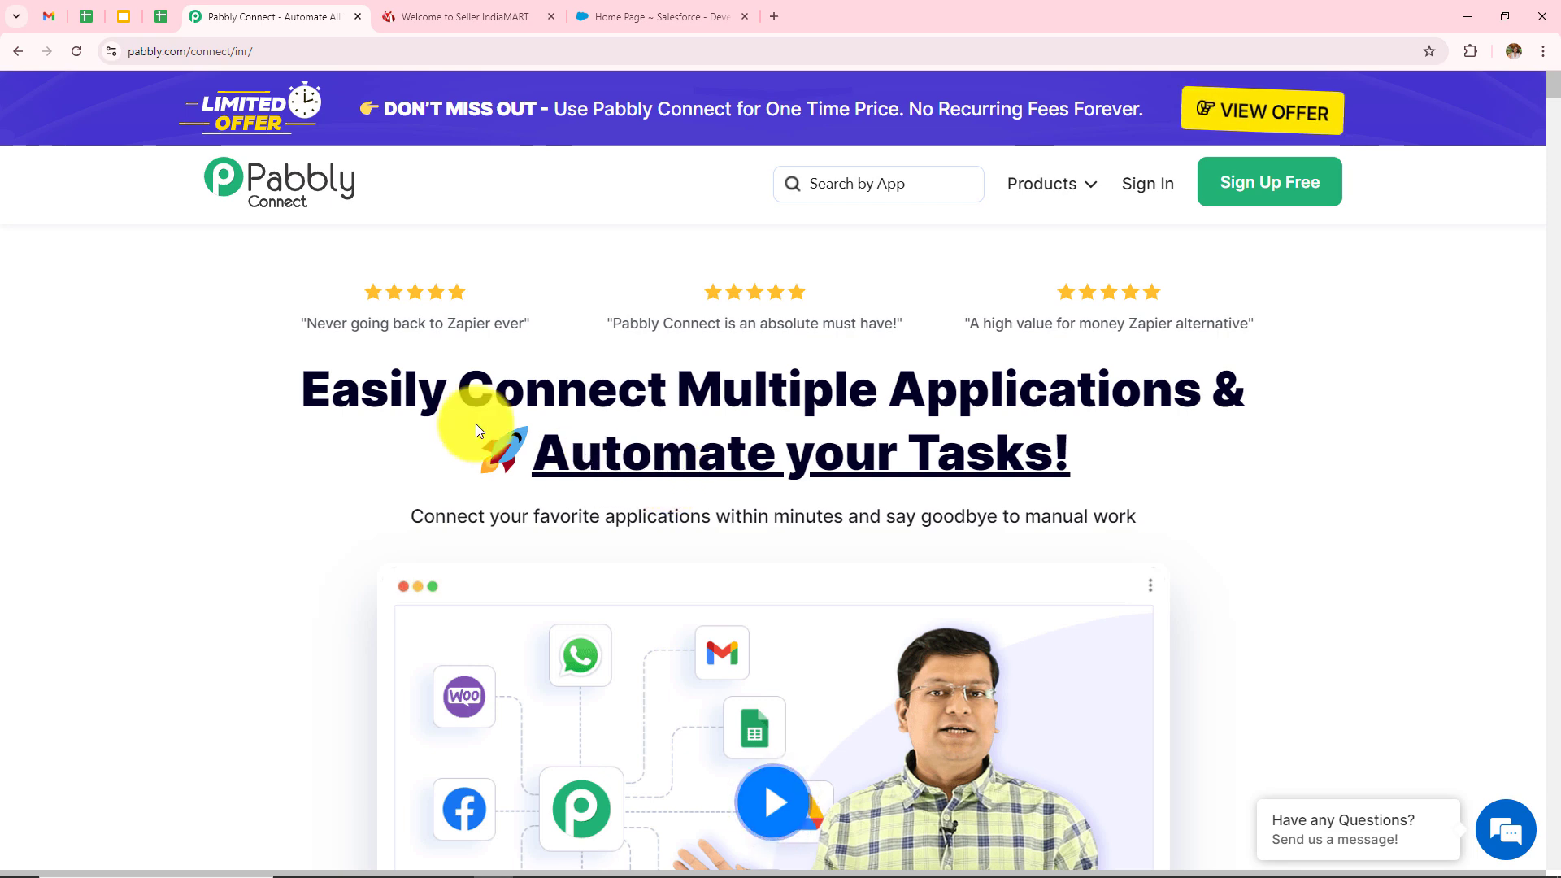
Sign in to Pabbly from the Pabbly Connect homepage to reach the All Pabbly Apps page.
{"action": "left_click", "coordinate": [307, 51]}
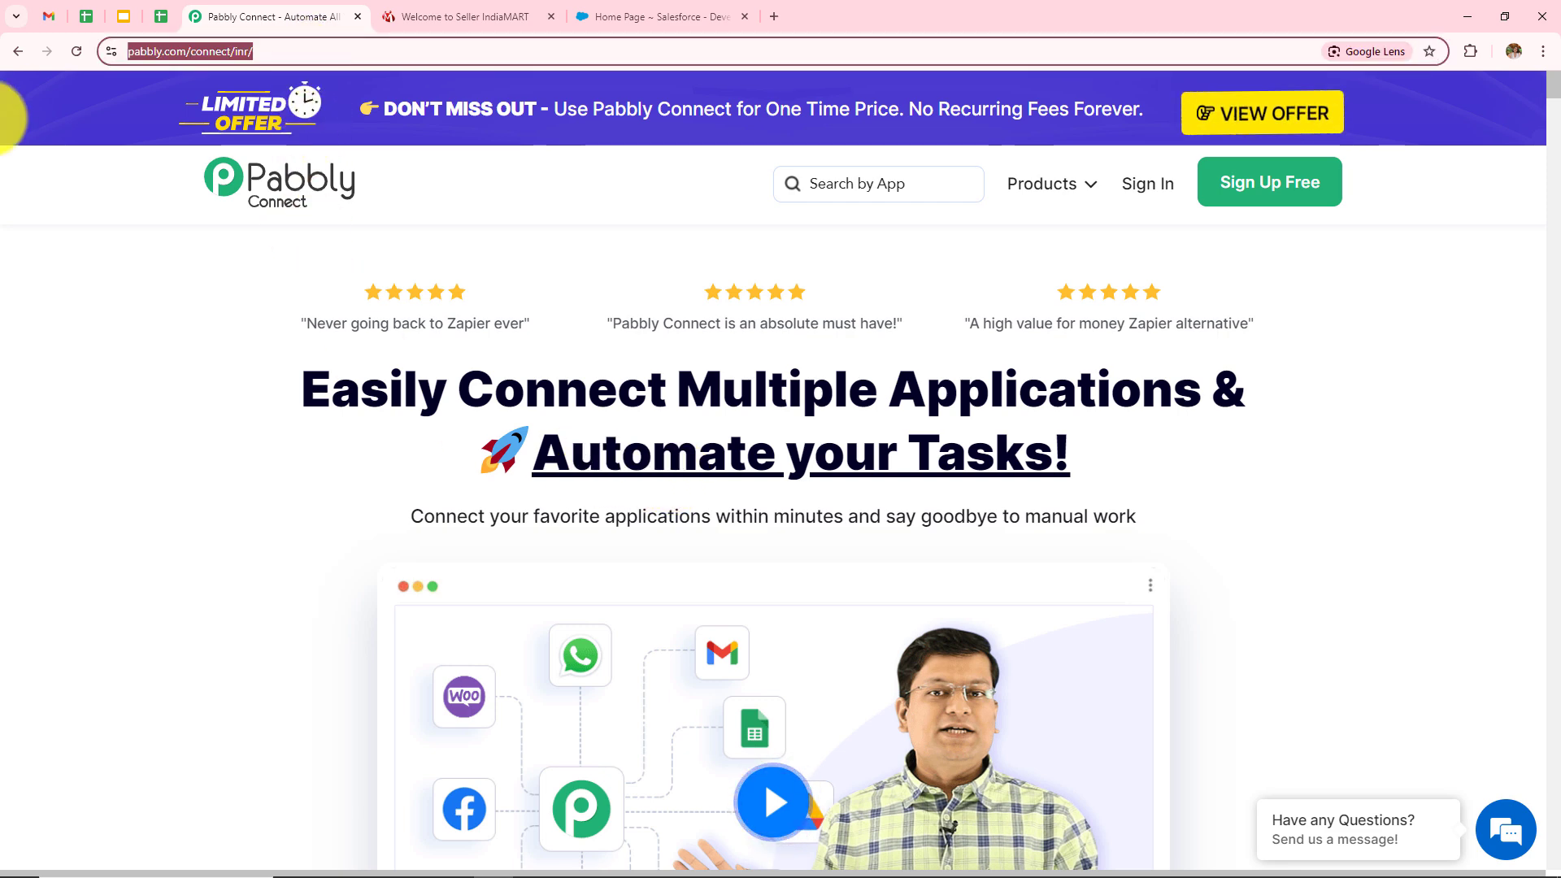
{"action": "left_click", "coordinate": [185, 569]}
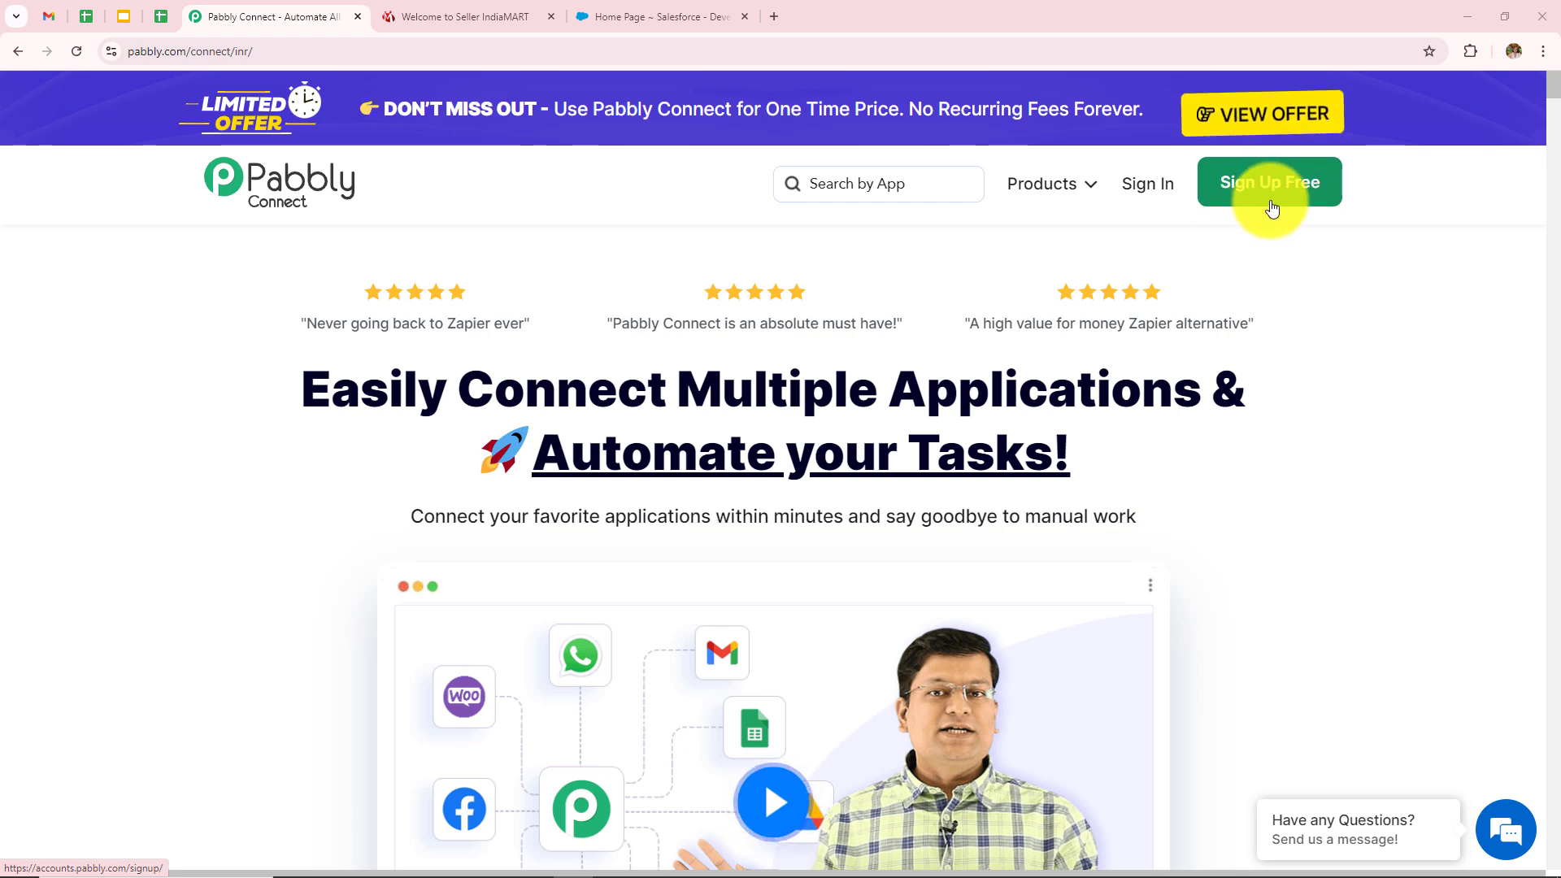
{"action": "left_click", "coordinate": [1155, 198]}
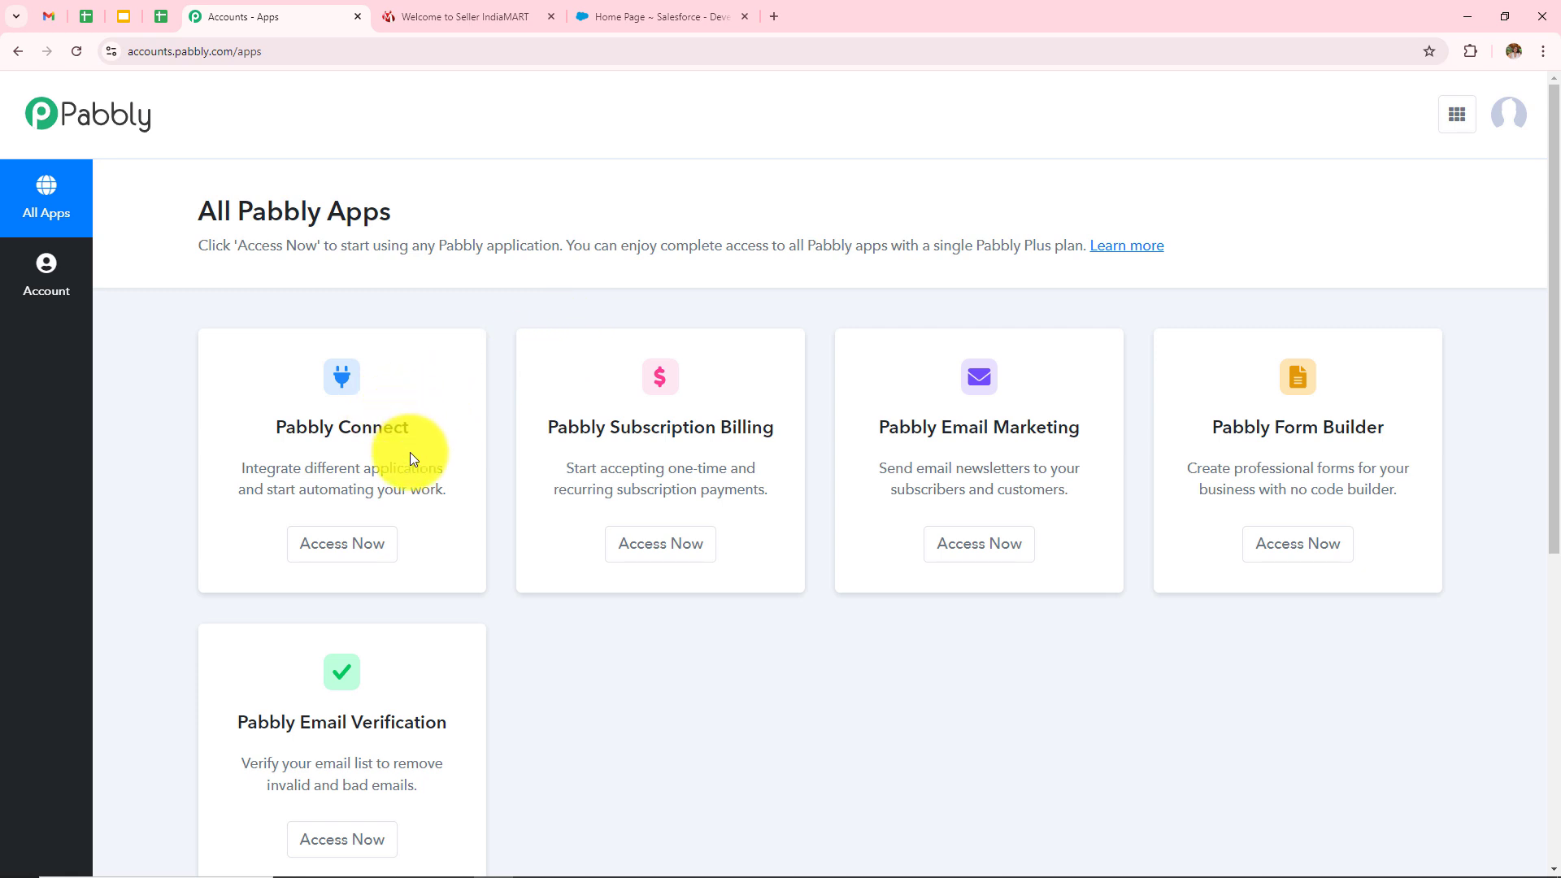
Open Pabbly Connect from the apps list and look over the All Workflow and Folders sections.
{"action": "left_click", "coordinate": [335, 544]}
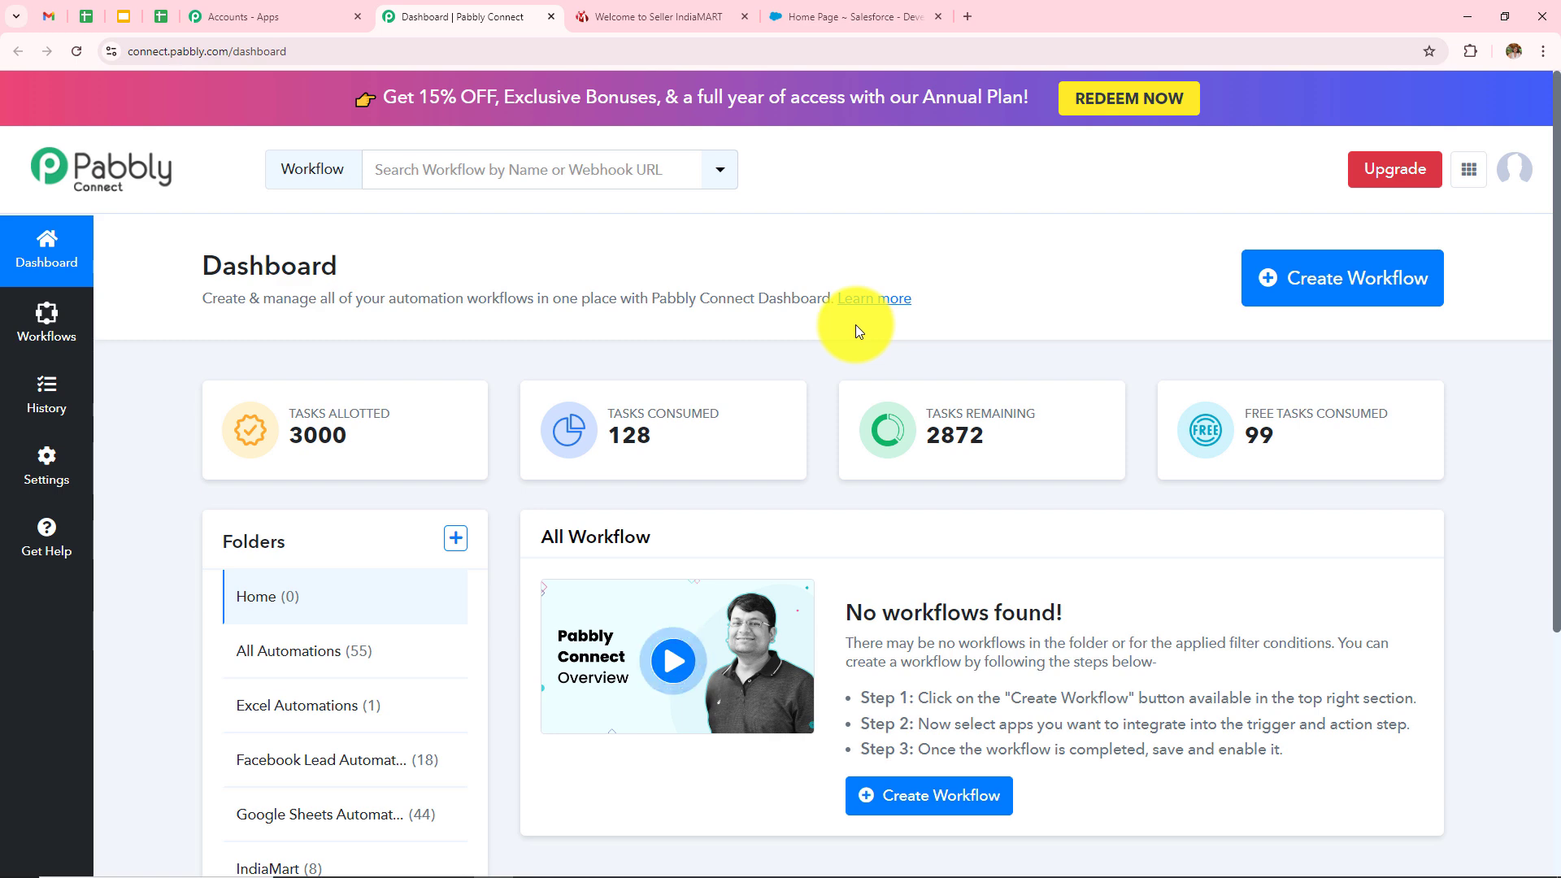
{"action": "scroll", "coordinate": [856, 324], "scroll_direction": "down", "scroll_amount": 3}
{"action": "triple_click", "coordinate": [546, 279]}
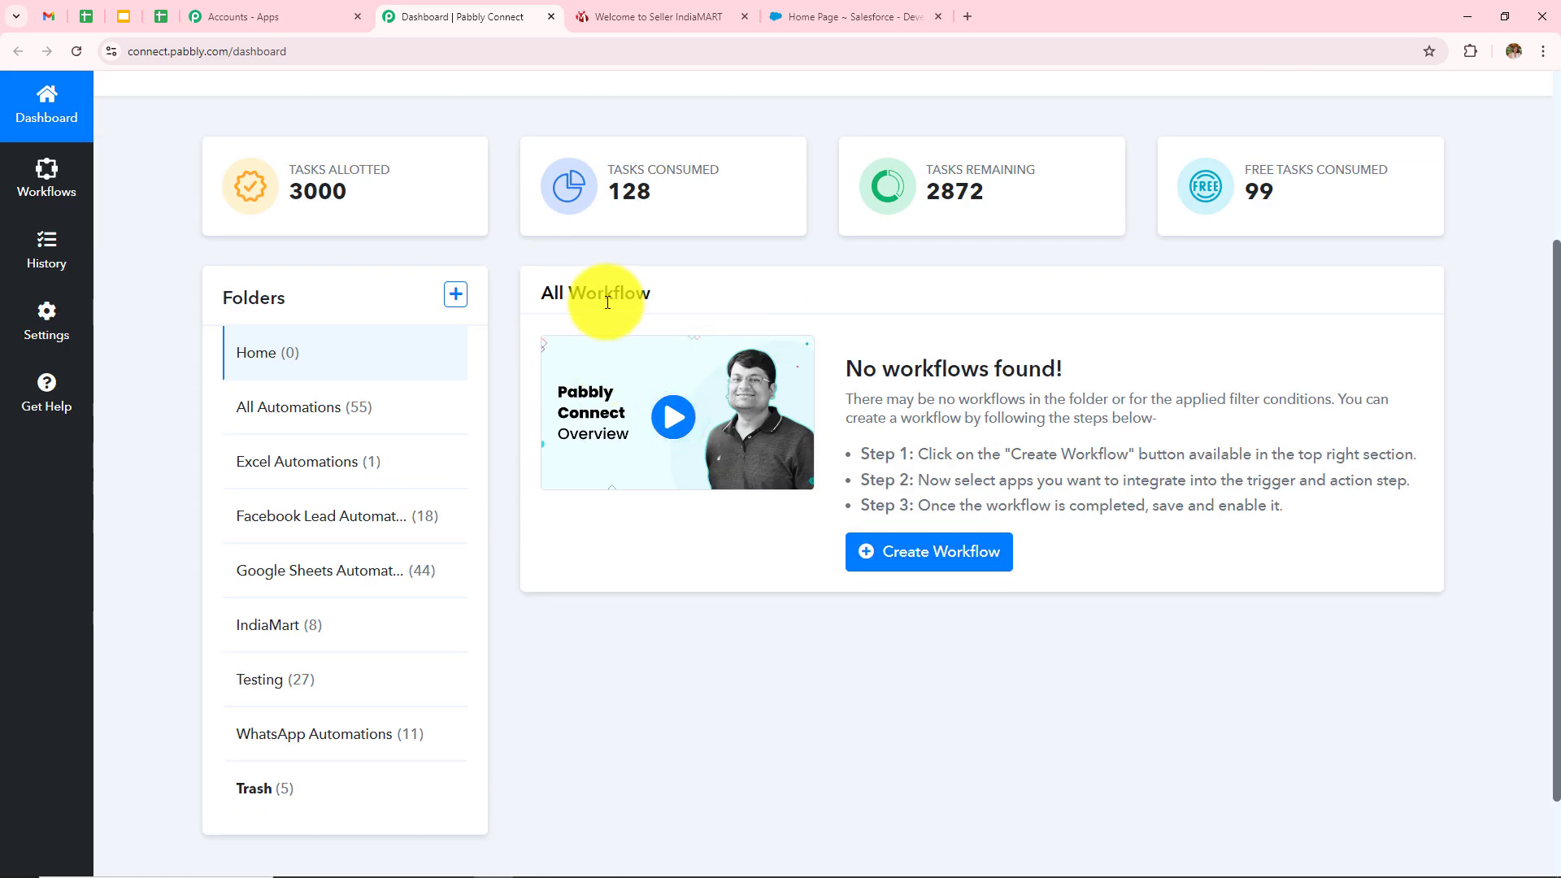
{"action": "double_click", "coordinate": [230, 299]}
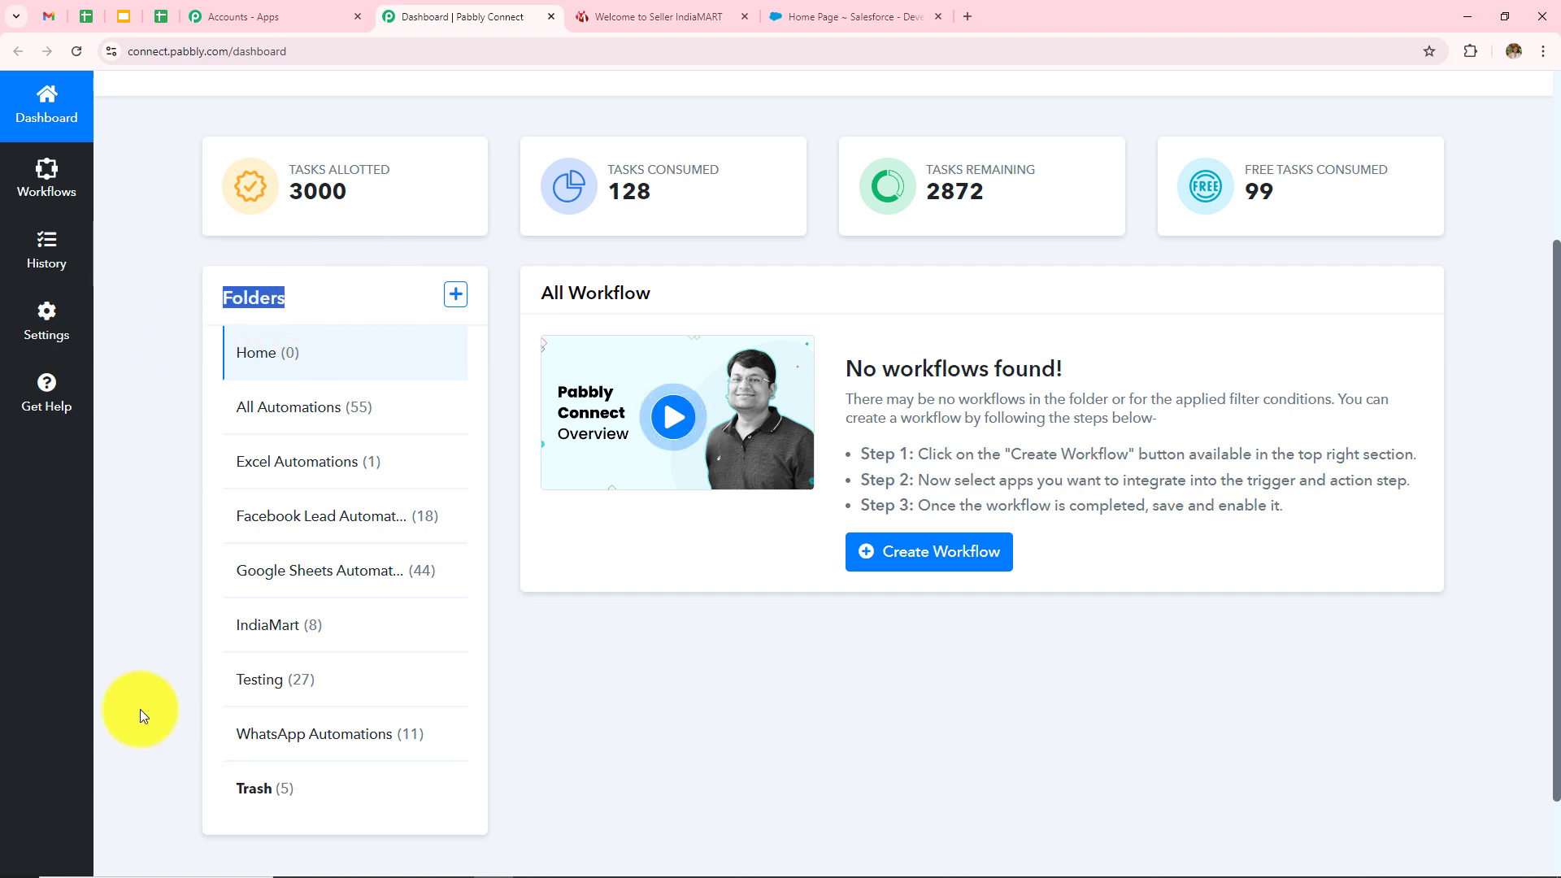
{"action": "scroll", "coordinate": [689, 620], "scroll_direction": "up", "scroll_amount": 3}
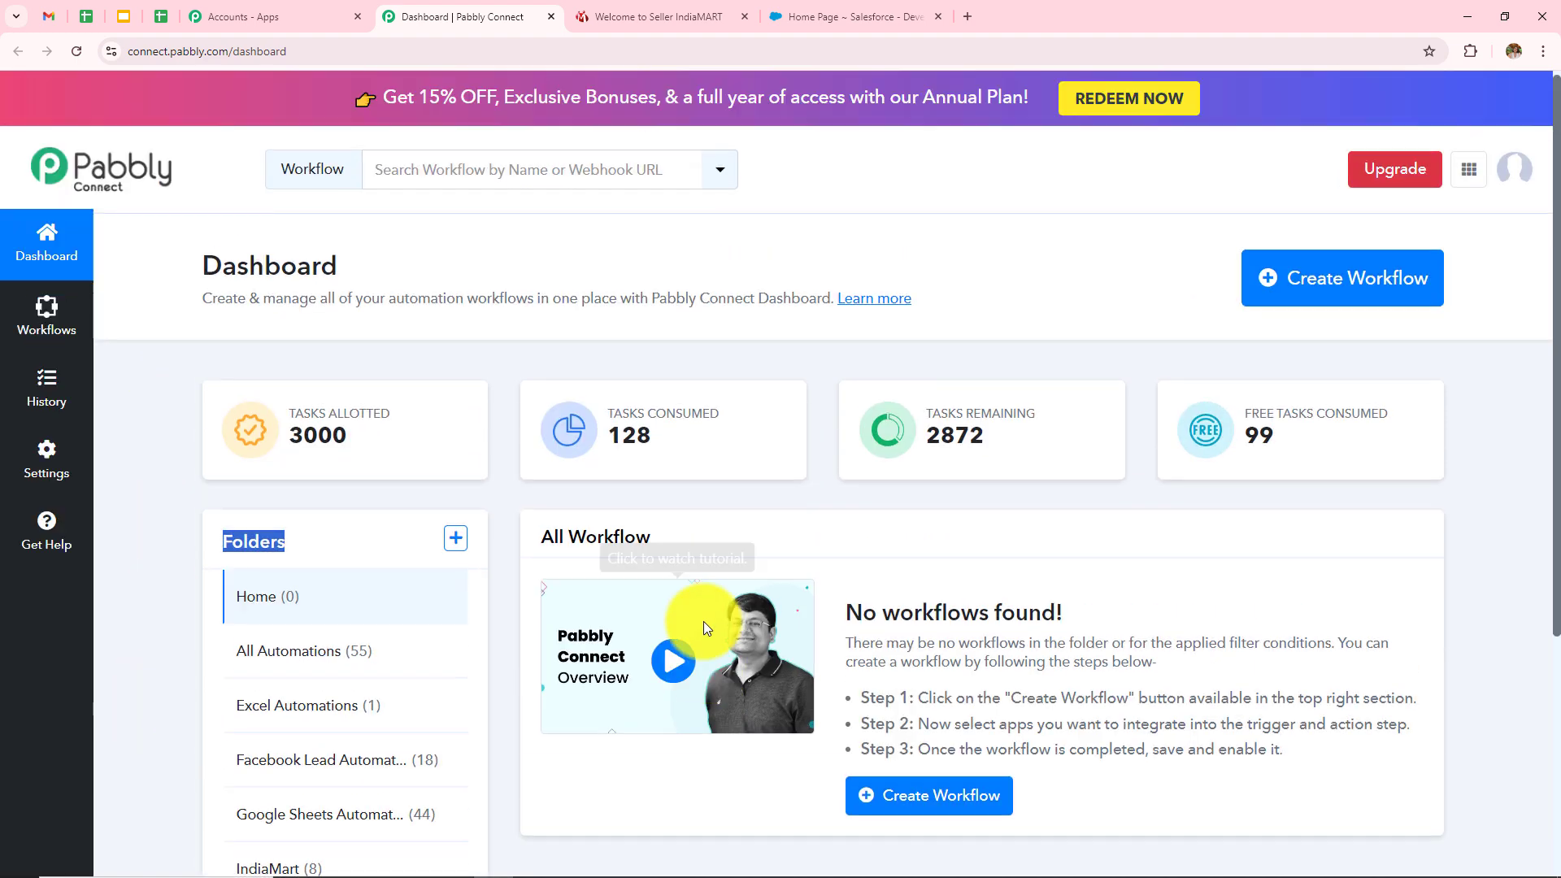
Open the Create Folder form, review its Folder Name and Parent Folder fields, and close it unsaved.
{"action": "left_click", "coordinate": [452, 539]}
{"action": "triple_click", "coordinate": [534, 387]}
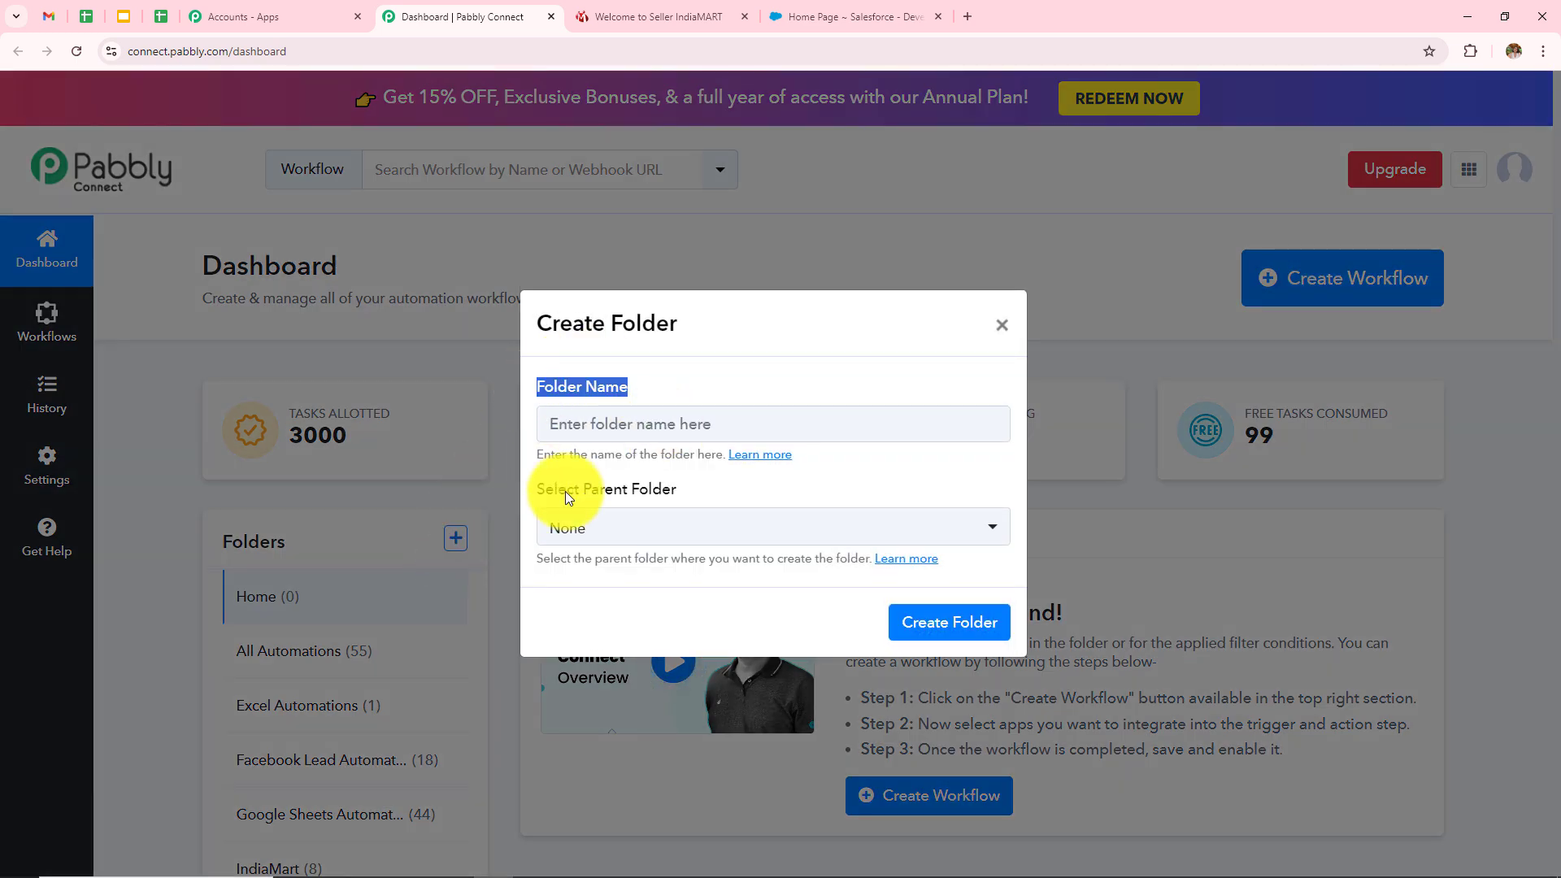
{"action": "triple_click", "coordinate": [534, 493]}
{"action": "left_click", "coordinate": [1005, 323]}
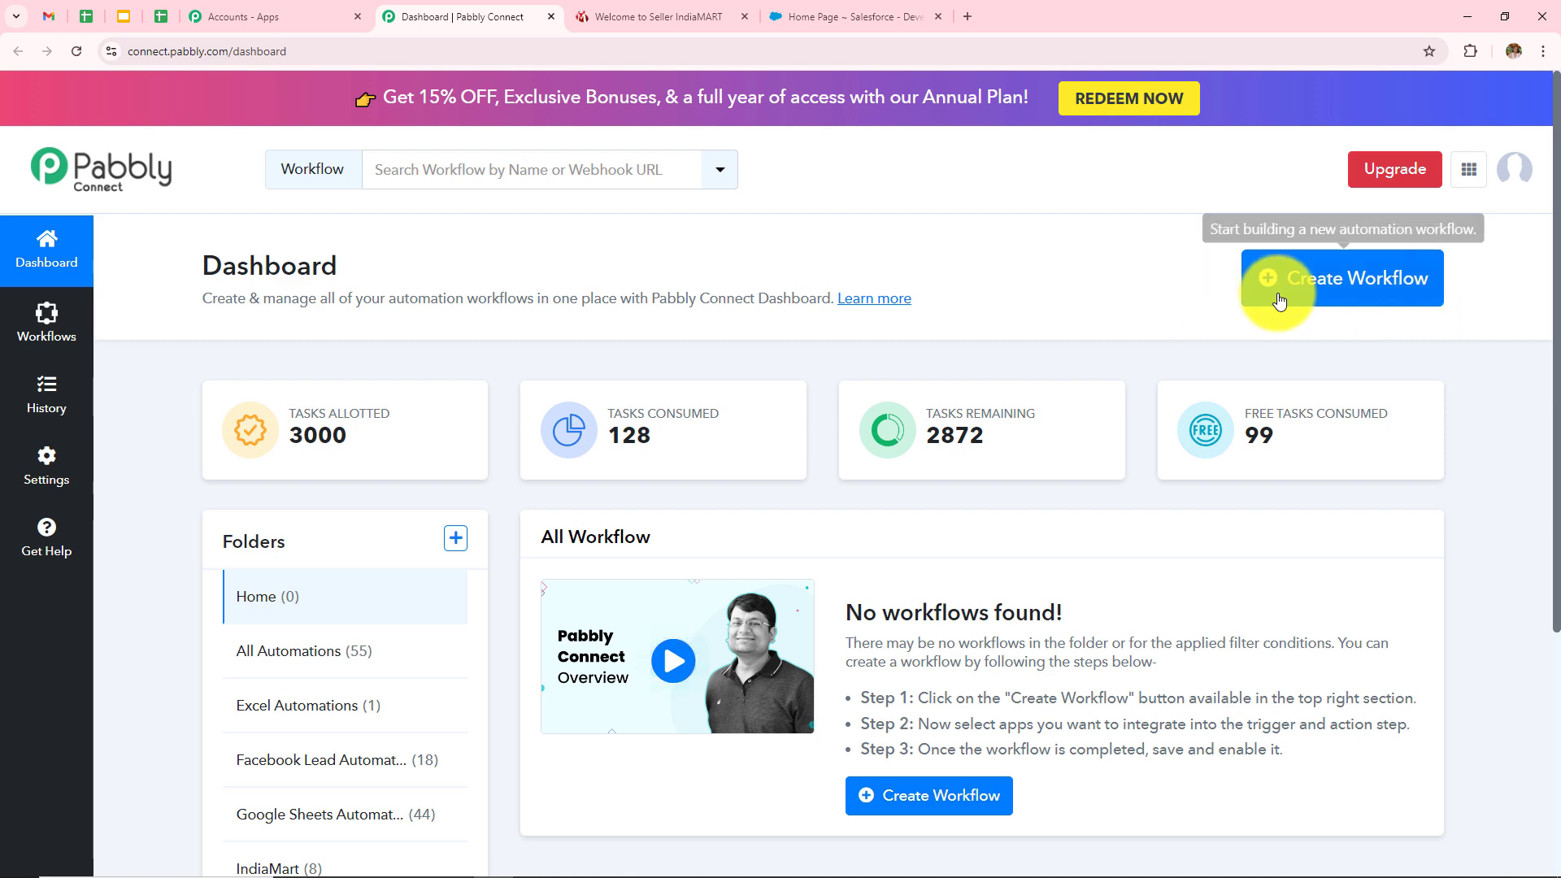
Create a workflow named 'Add Online Store Management Software IndiaMART Leads and Enquiries to Salesforce' in the IndiaMart folder.
{"action": "left_click", "coordinate": [1282, 297]}
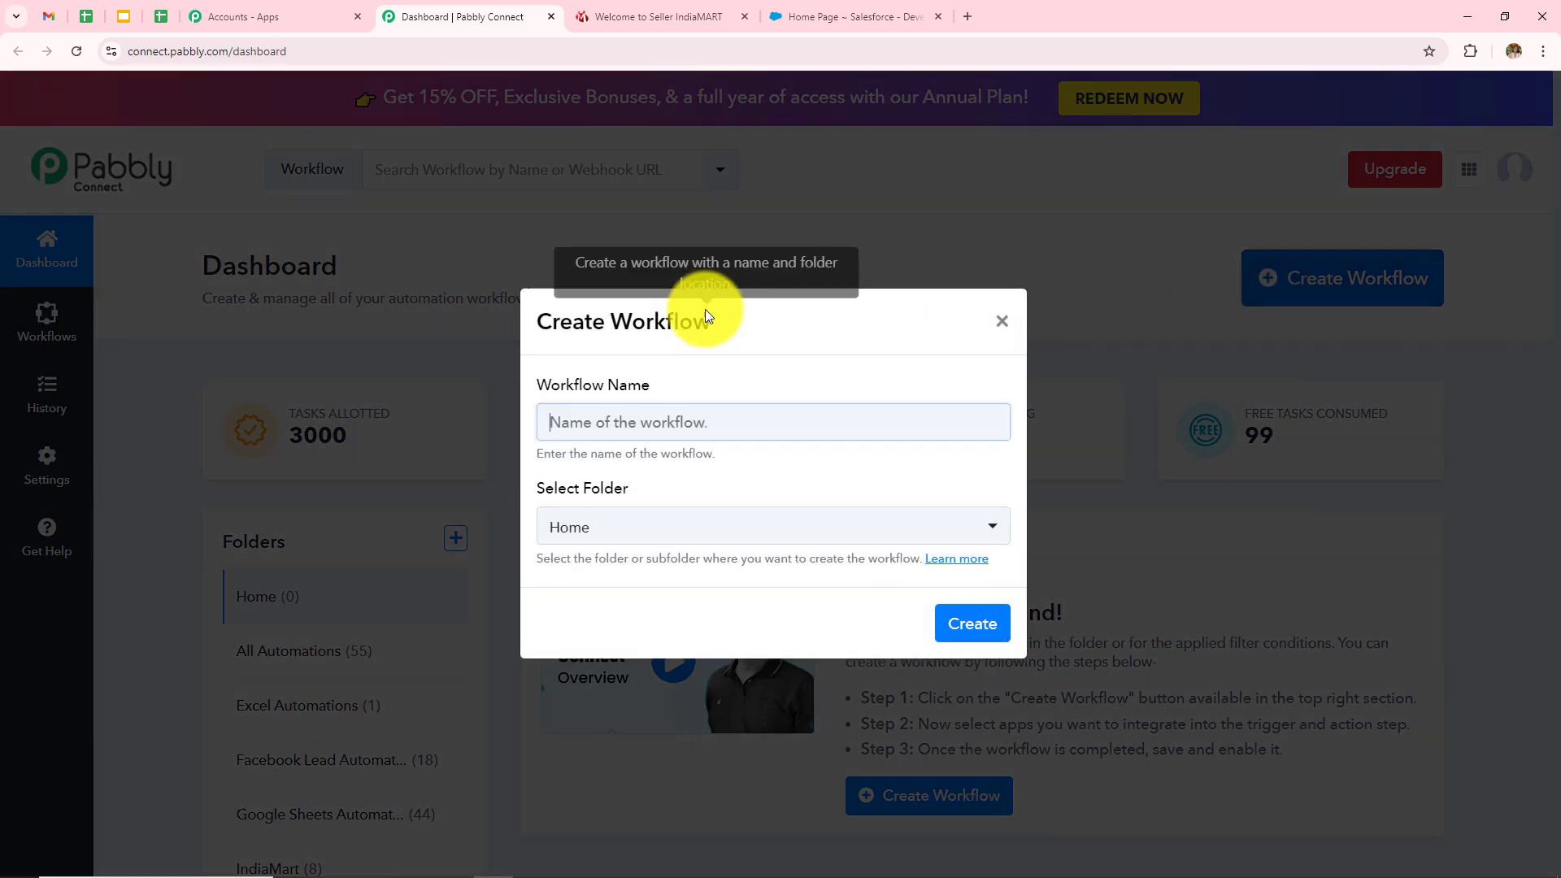
{"action": "left_click_drag", "start_coordinate": [533, 388], "coordinate": [697, 398]}
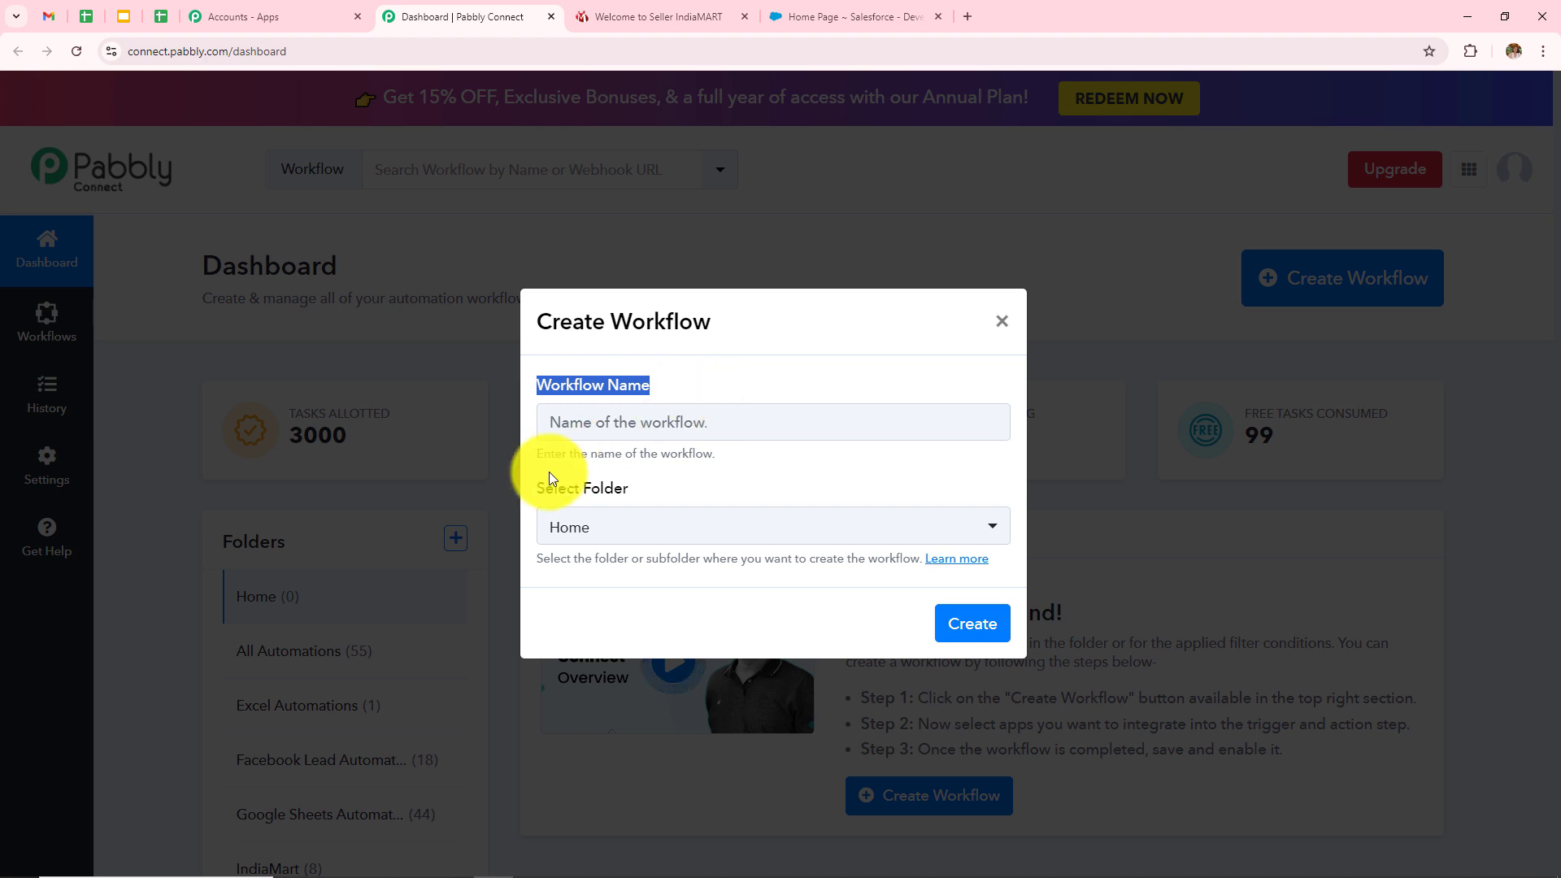
{"action": "left_click_drag", "start_coordinate": [536, 491], "coordinate": [656, 496]}
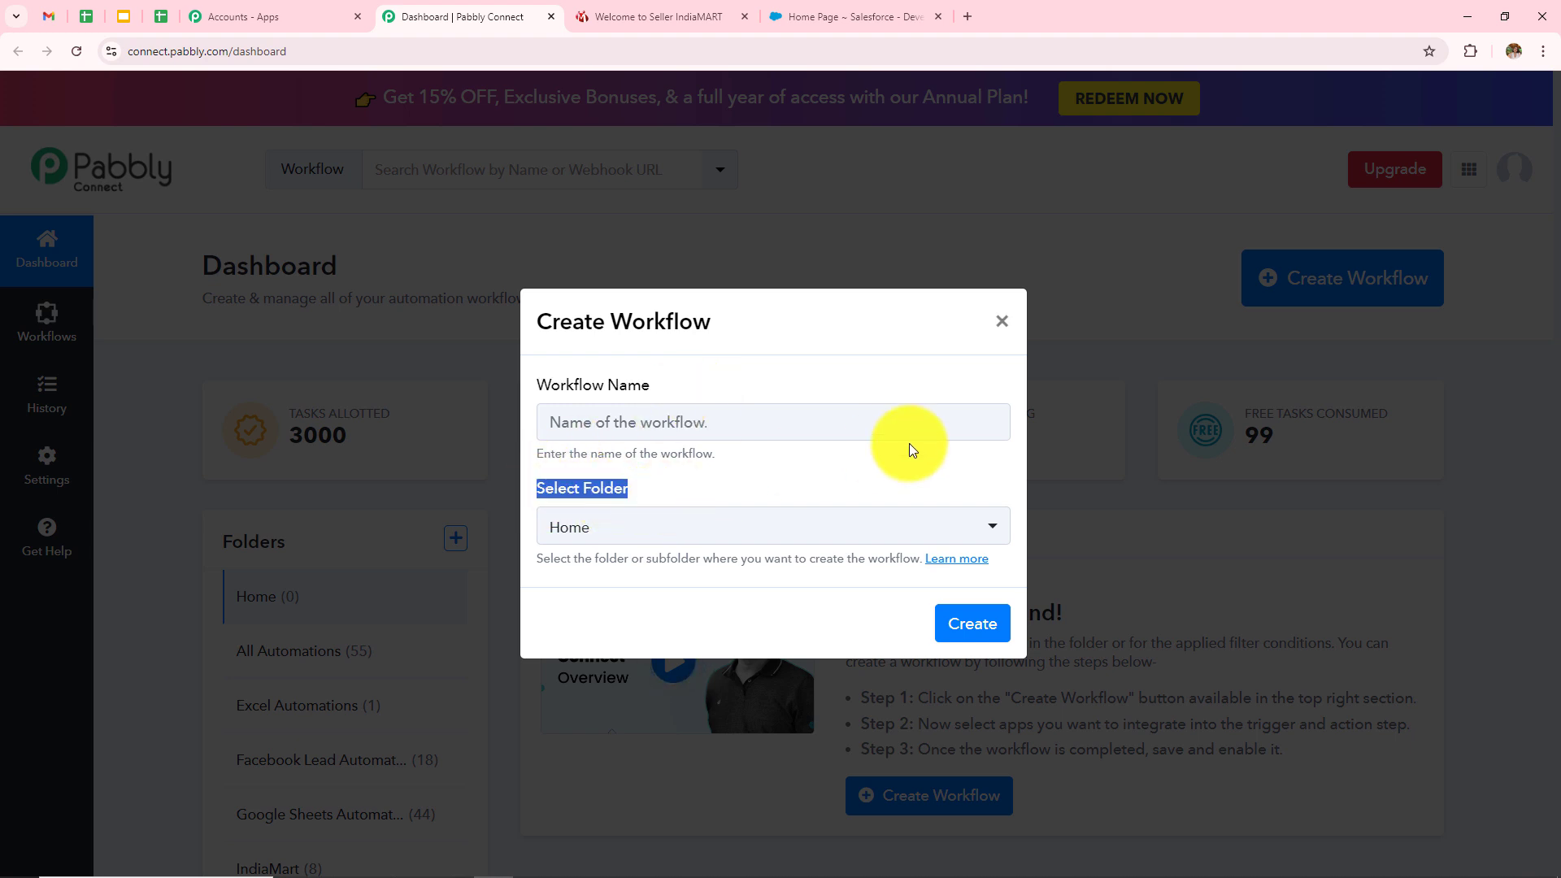
{"action": "left_click", "coordinate": [818, 435]}
{"action": "key", "text": "ctrl+v"}
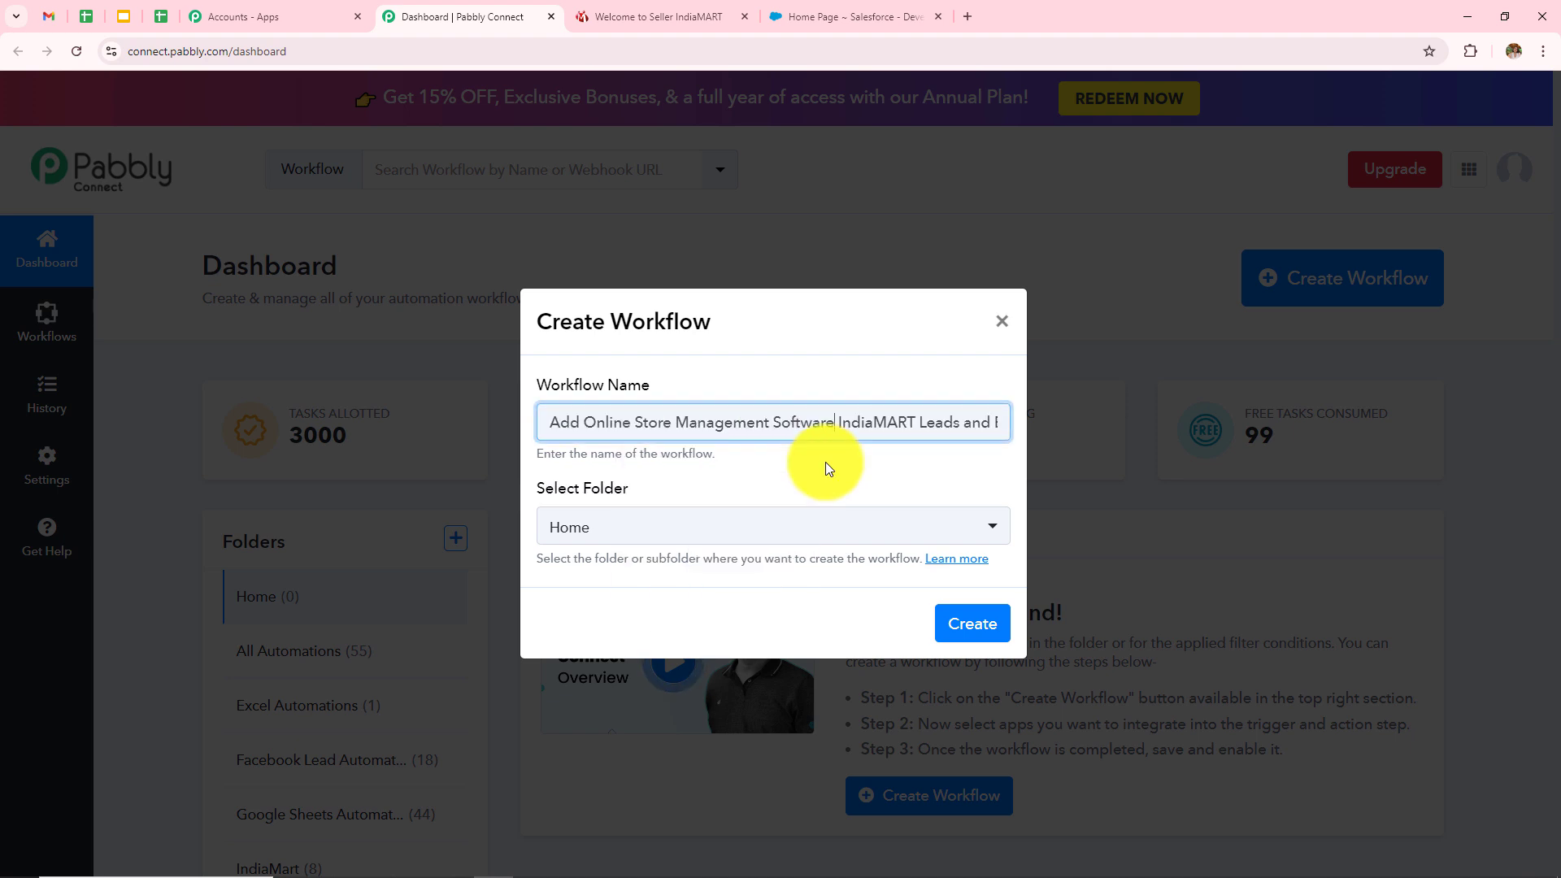
{"action": "key", "text": "Right"}
{"action": "key", "text": "Right"}
{"action": "key", "text": "Right"}
{"action": "key", "text": "Right"}
{"action": "key", "text": "Right"}
{"action": "key", "text": "Right"}
{"action": "key", "text": "Right"}
{"action": "key", "text": "Right"}
{"action": "key", "text": "Right"}
{"action": "key", "text": "Right"}
{"action": "key", "text": "Right"}
{"action": "key", "text": "Right"}
{"action": "key", "text": "Right"}
{"action": "key", "text": "Right"}
{"action": "key", "text": "Right"}
{"action": "key", "text": "Right"}
{"action": "key", "text": "Right"}
{"action": "key", "text": "Right"}
{"action": "key", "text": "Right"}
{"action": "key", "text": "Right"}
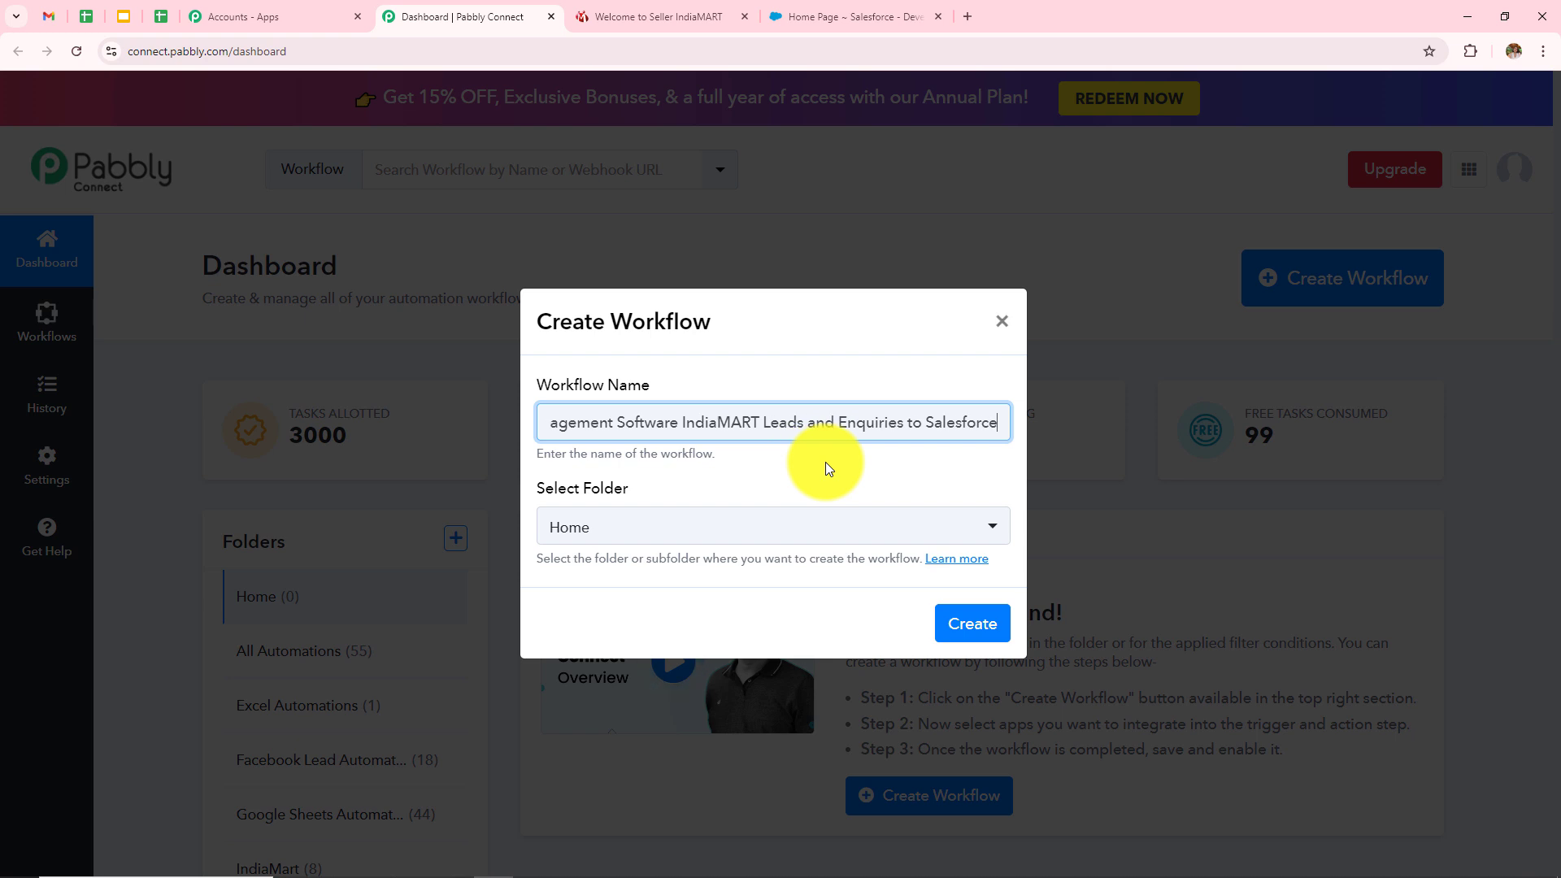
{"action": "left_click", "coordinate": [824, 527]}
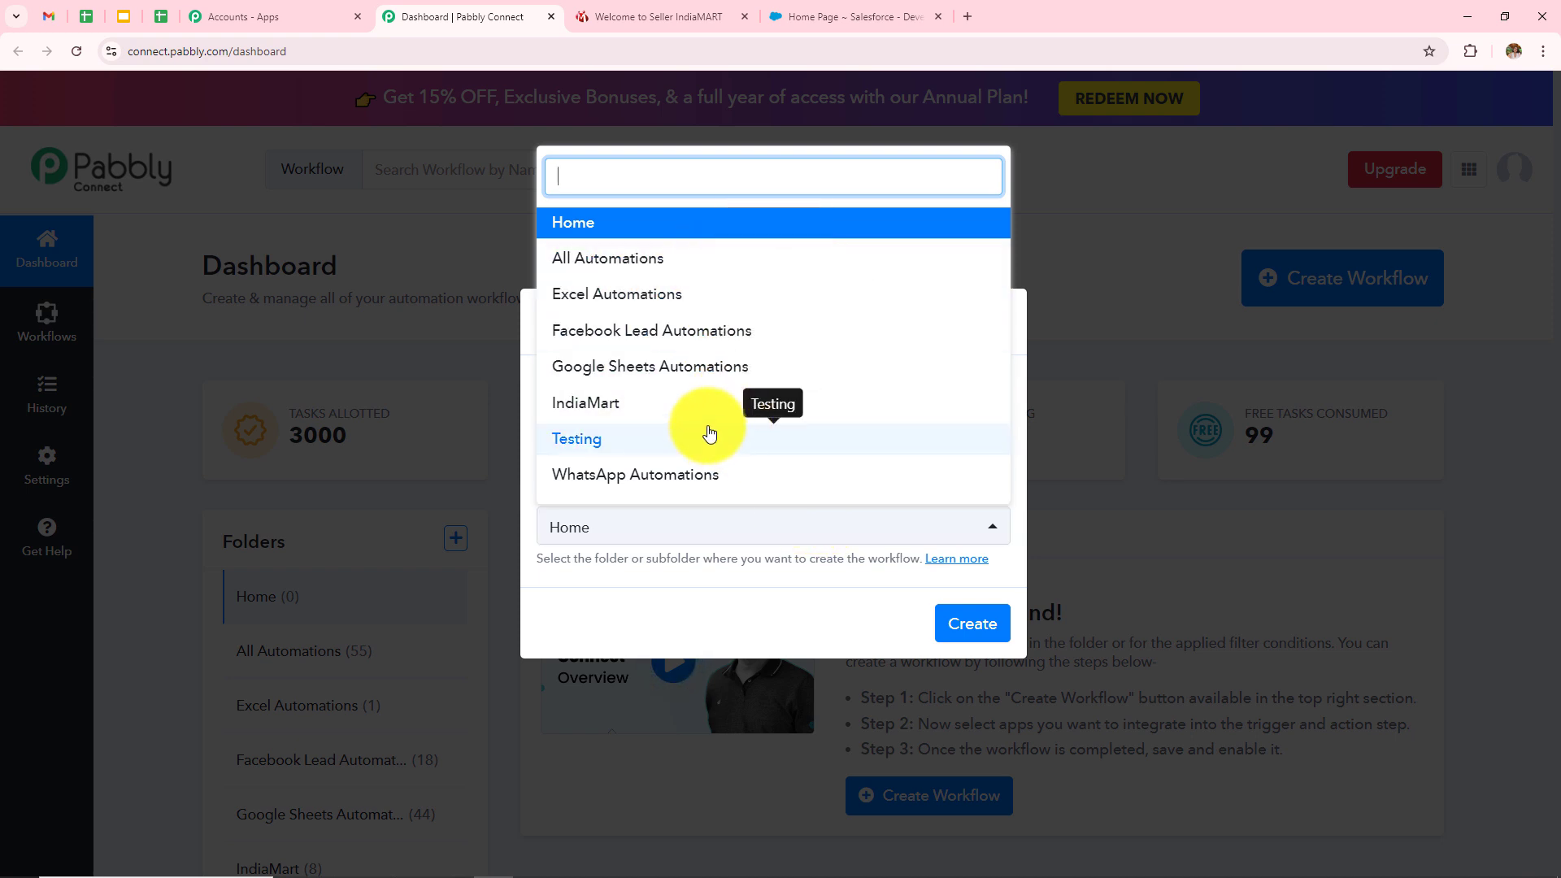
{"action": "left_click", "coordinate": [612, 413]}
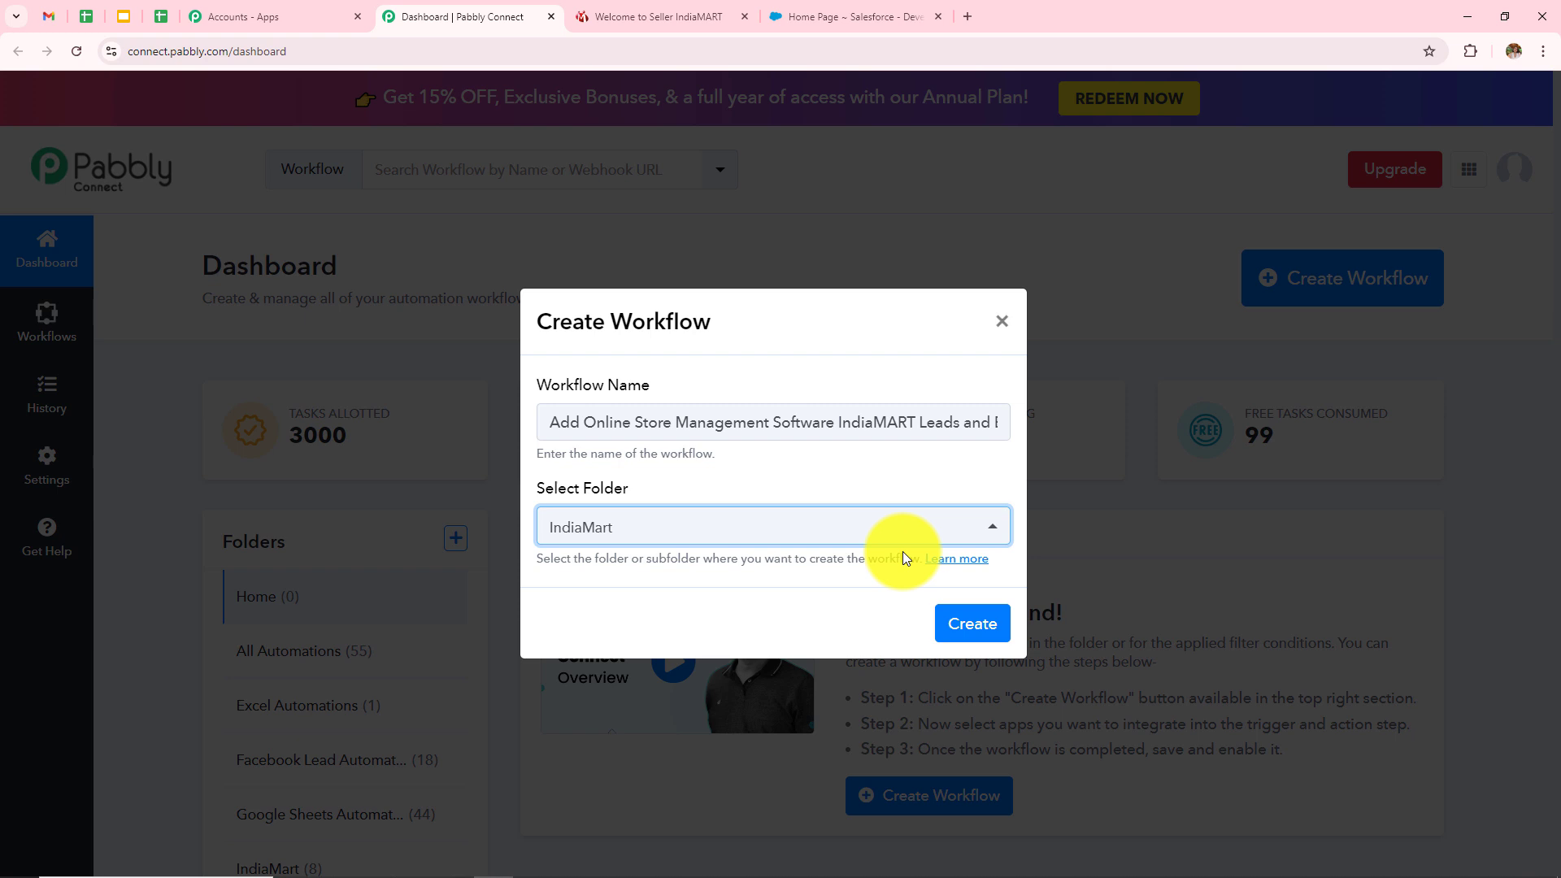
{"action": "left_click", "coordinate": [944, 637]}
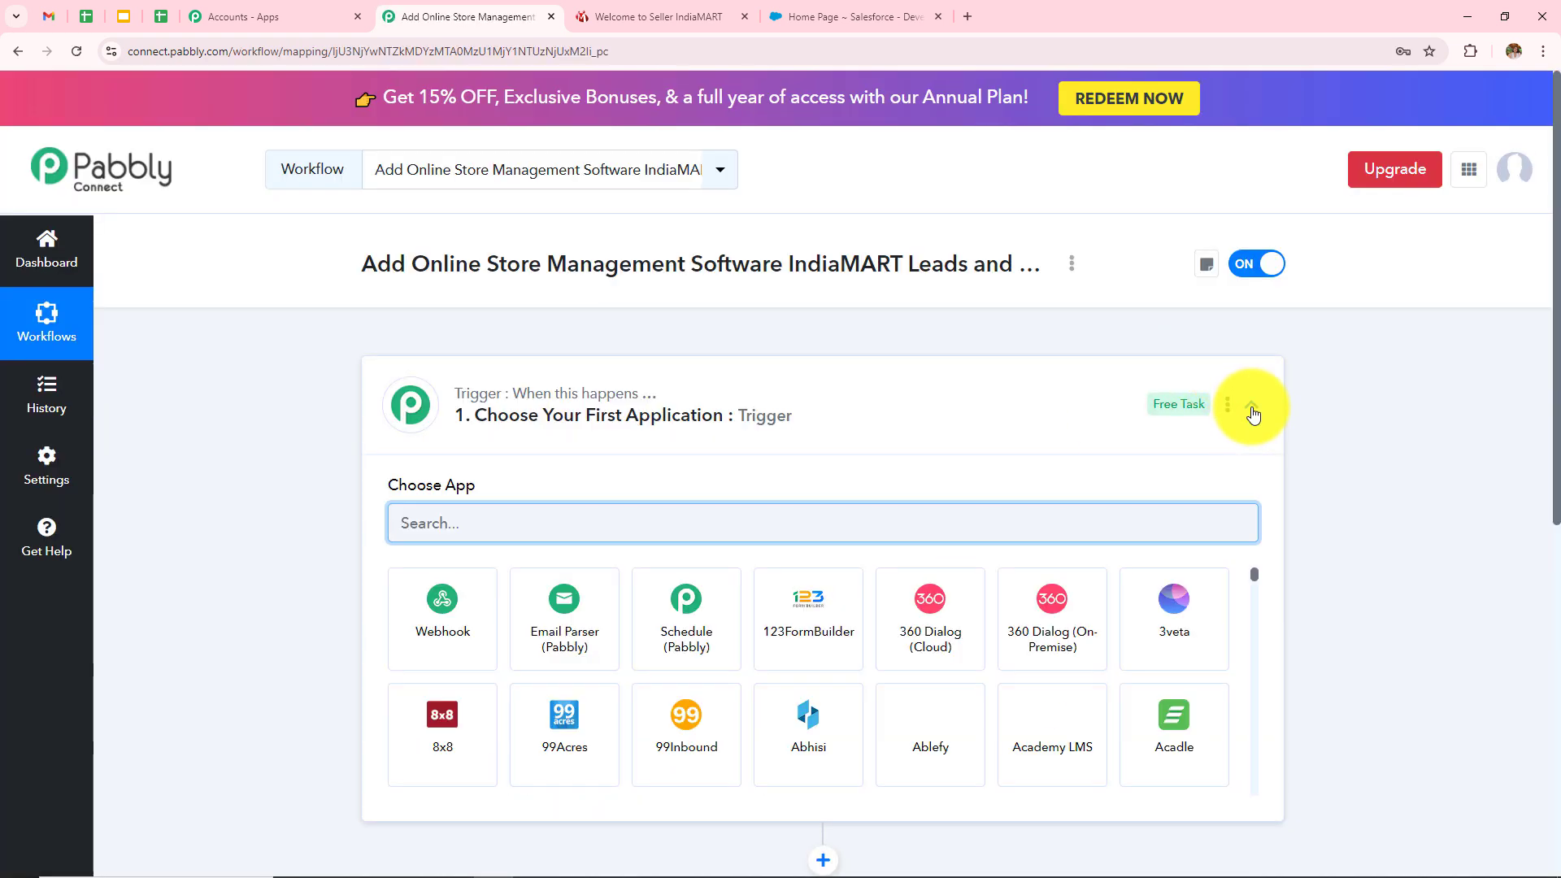
{"action": "left_click", "coordinate": [1253, 416]}
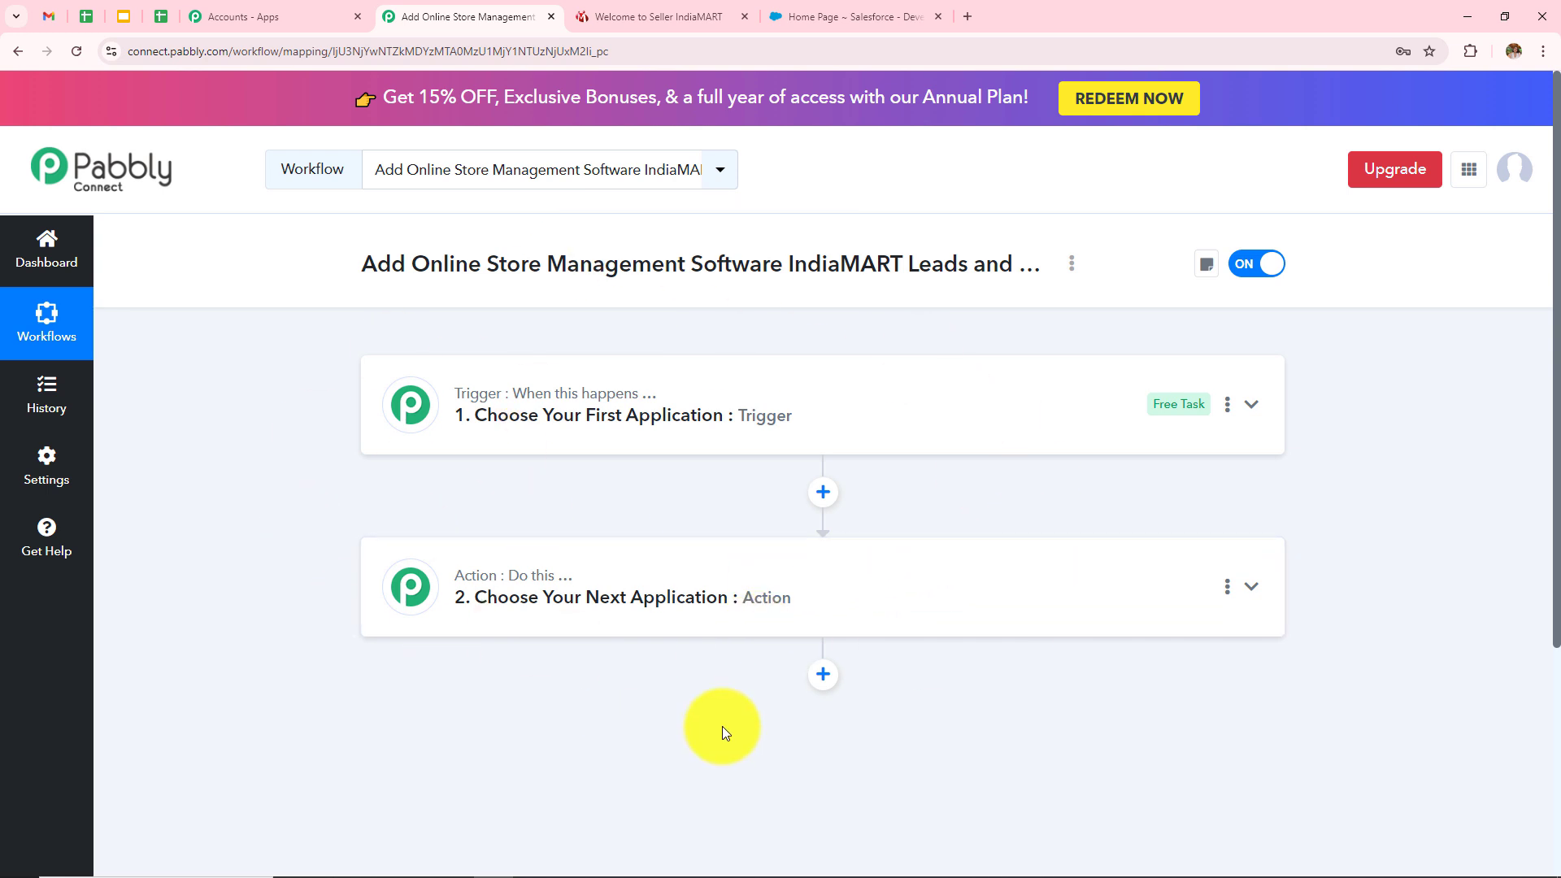
Set the trigger app to IndiaMART with the New Leads event, then review its webhook setup steps.
{"action": "left_click", "coordinate": [765, 452]}
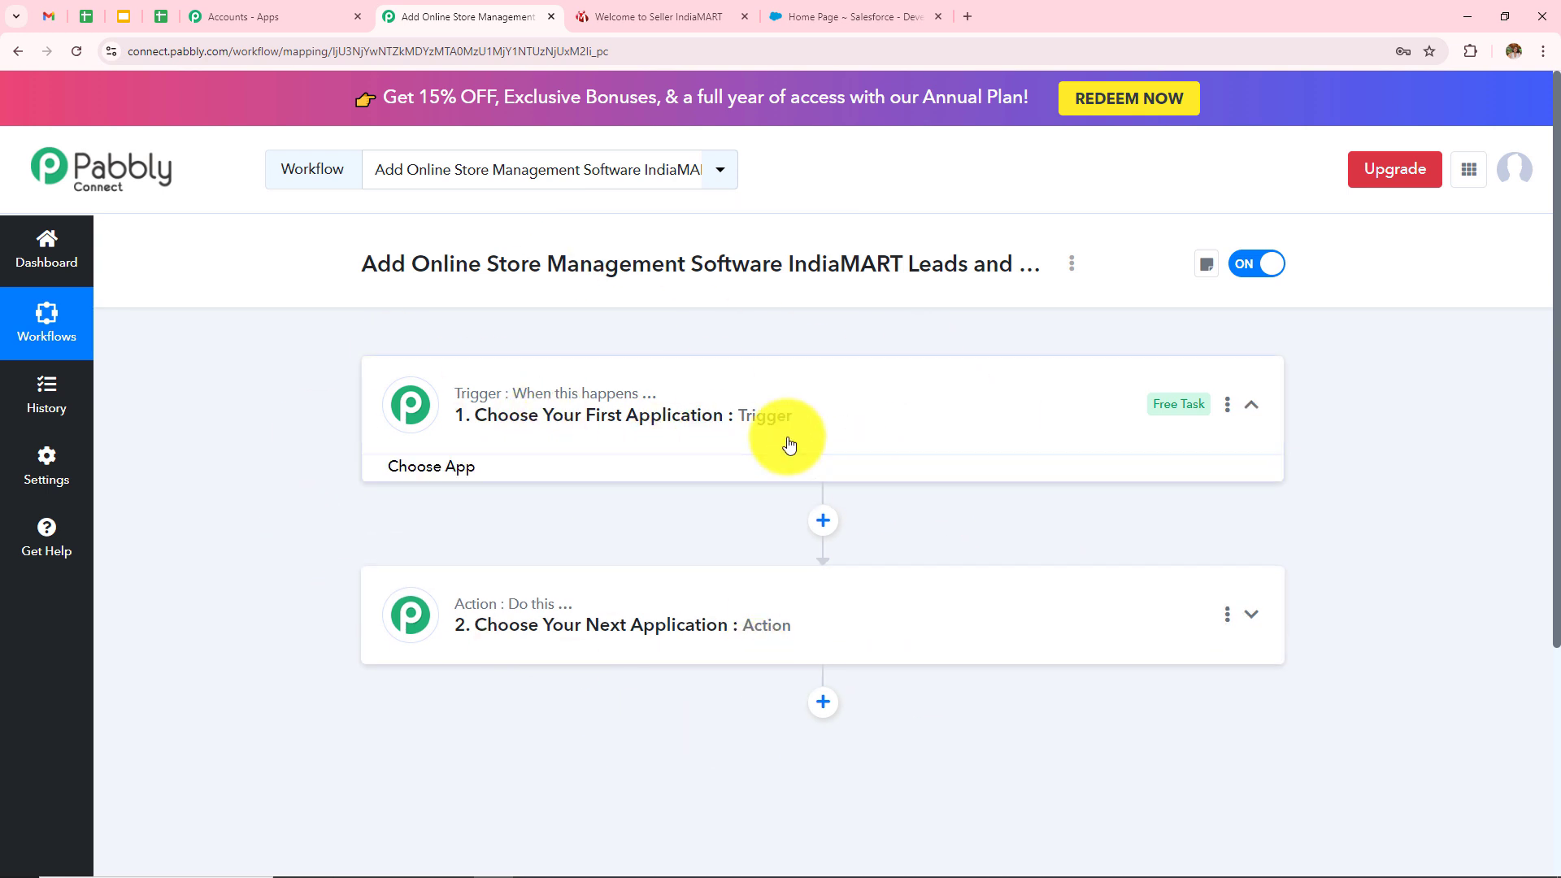
{"action": "left_click", "coordinate": [652, 524]}
{"action": "type", "text": "India"}
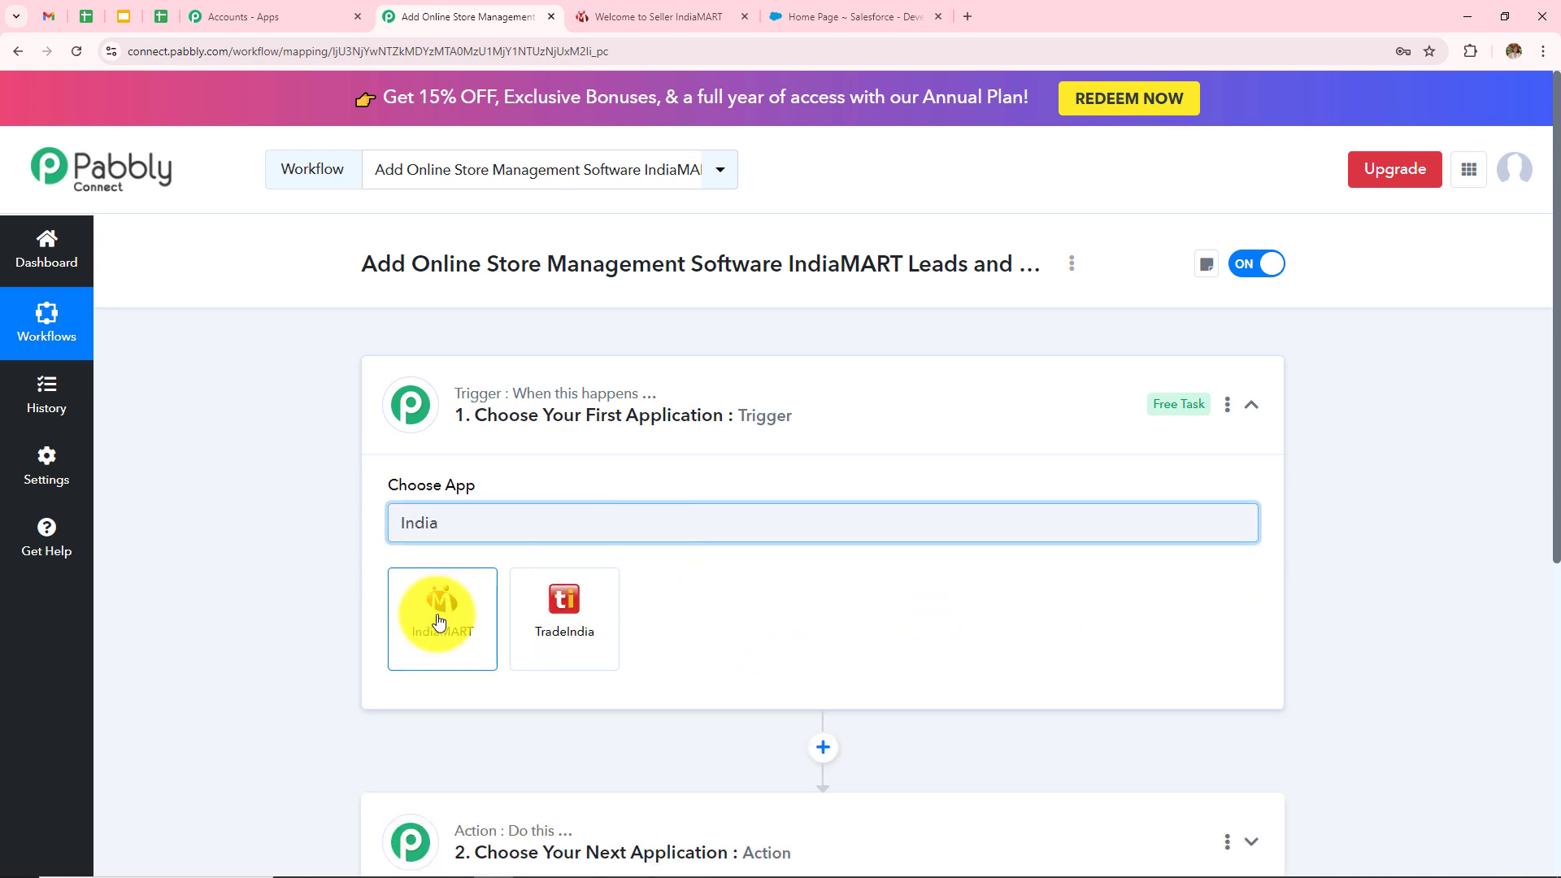
{"action": "left_click", "coordinate": [439, 622]}
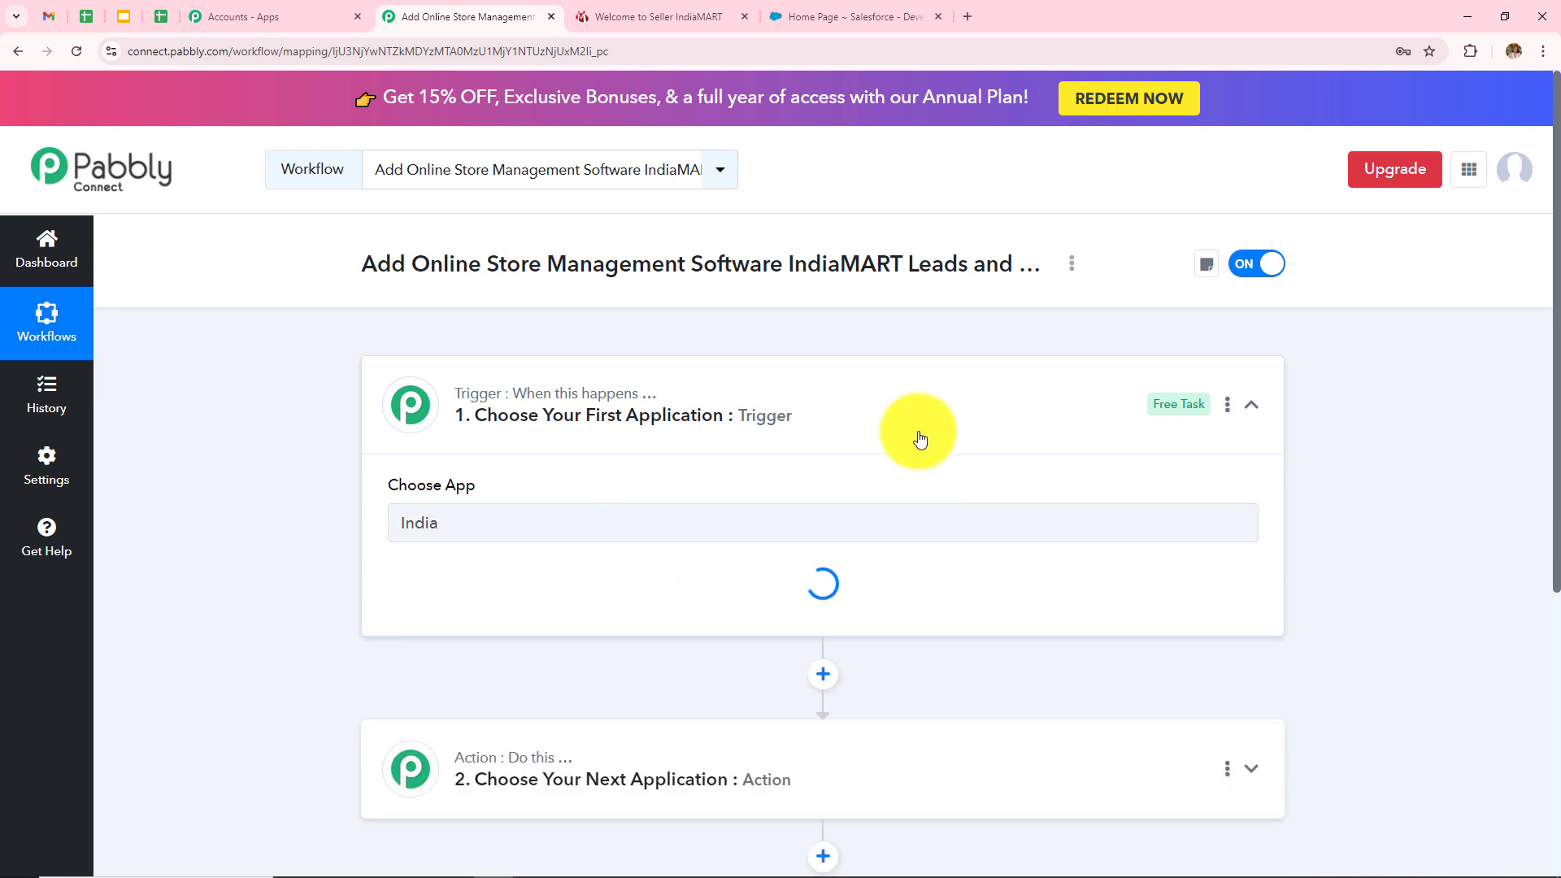
{"action": "left_click", "coordinate": [711, 608]}
{"action": "scroll", "coordinate": [836, 465], "scroll_direction": "down", "scroll_amount": 3}
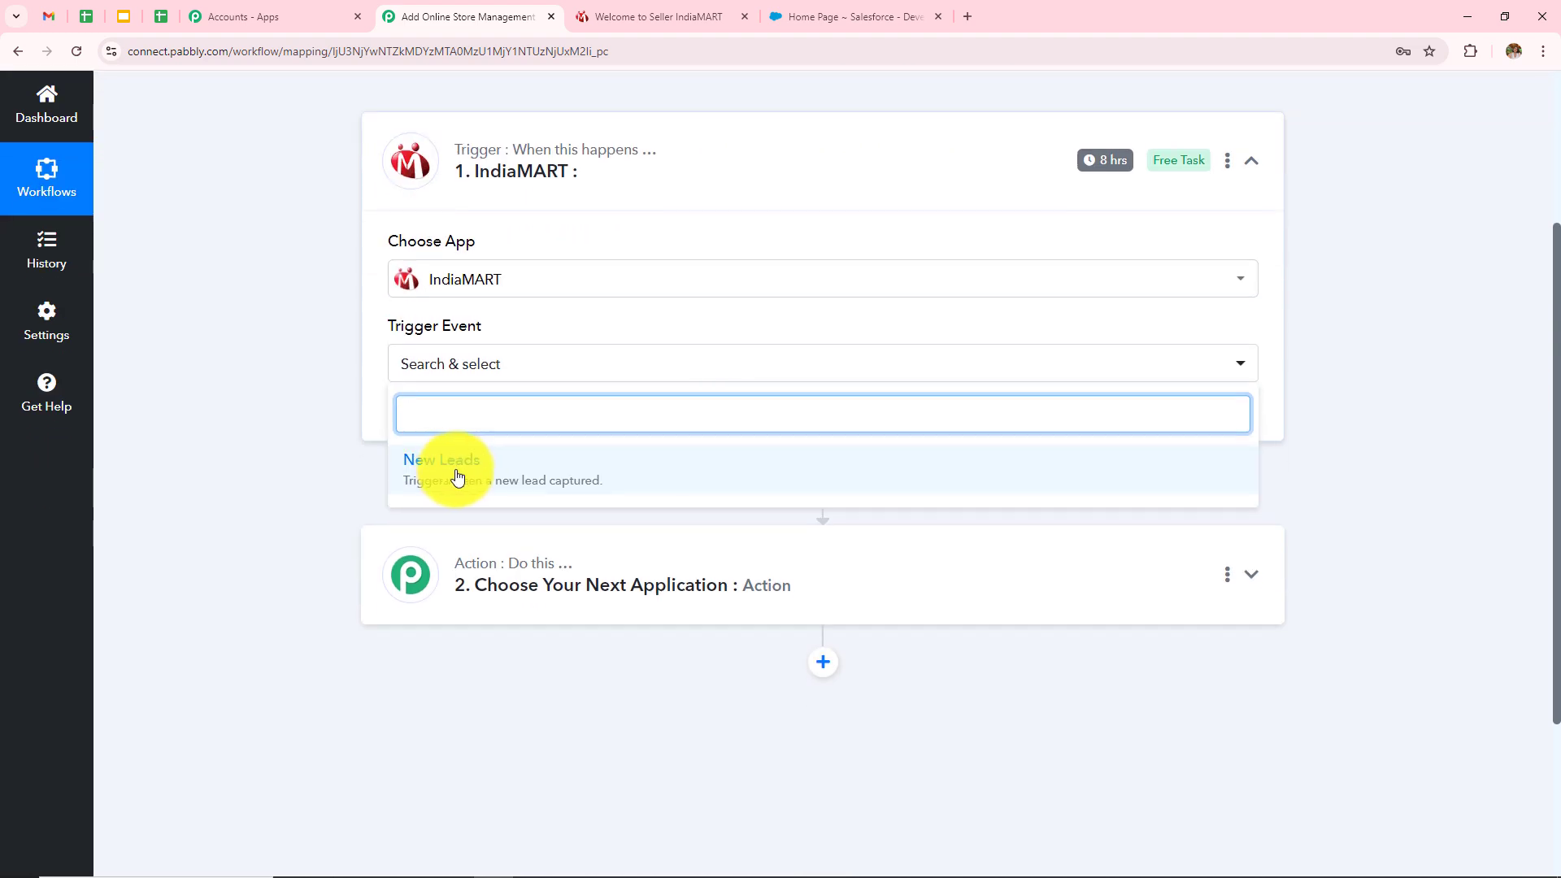
{"action": "left_click", "coordinate": [453, 471]}
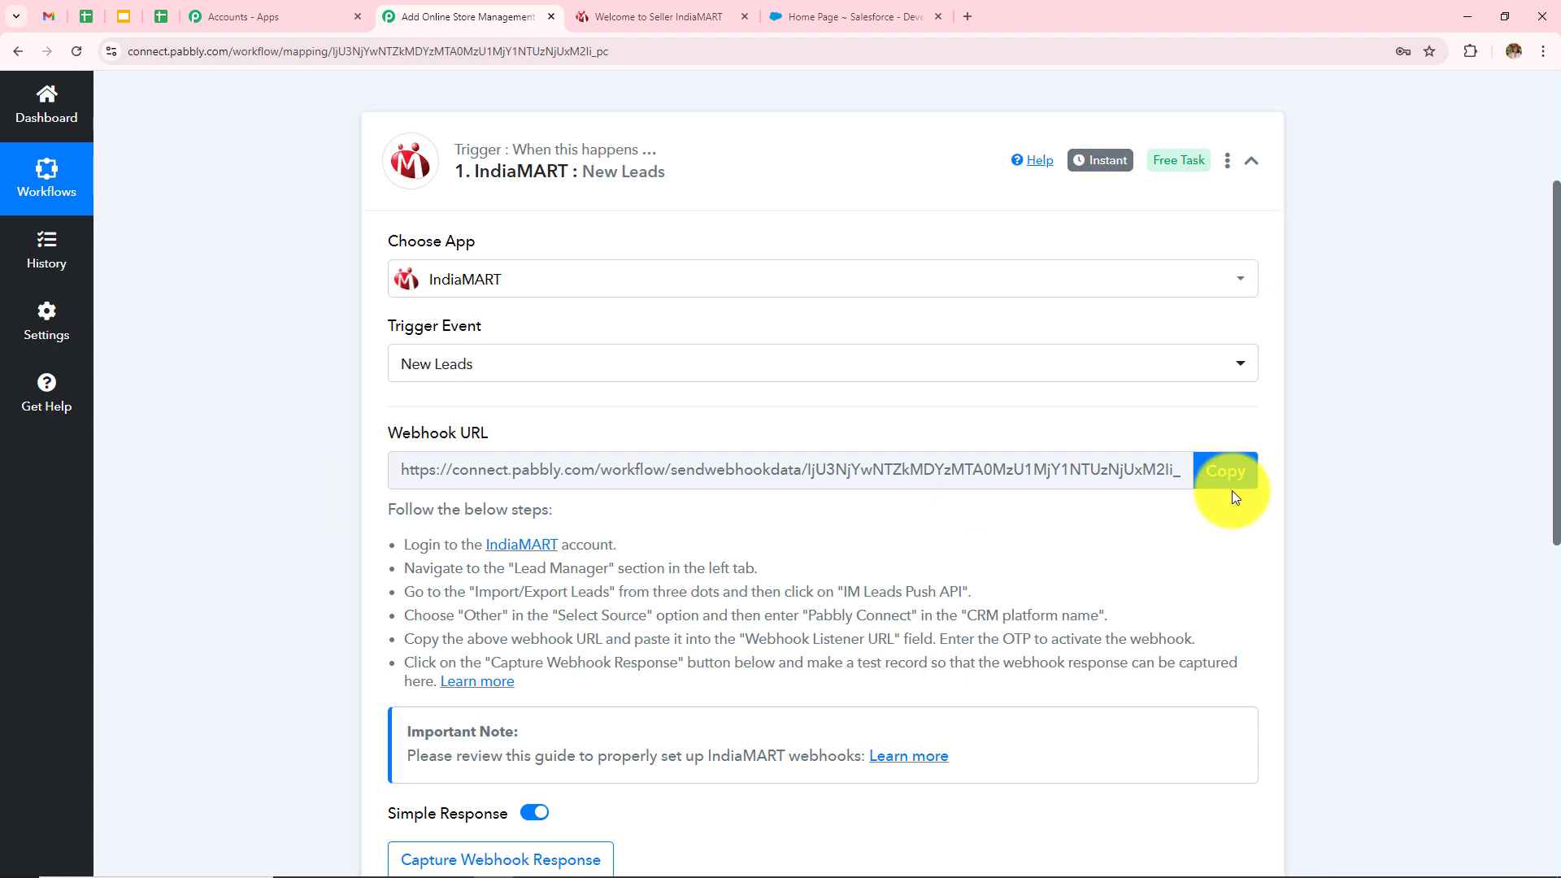
{"action": "scroll", "coordinate": [661, 465], "scroll_direction": "down", "scroll_amount": 2}
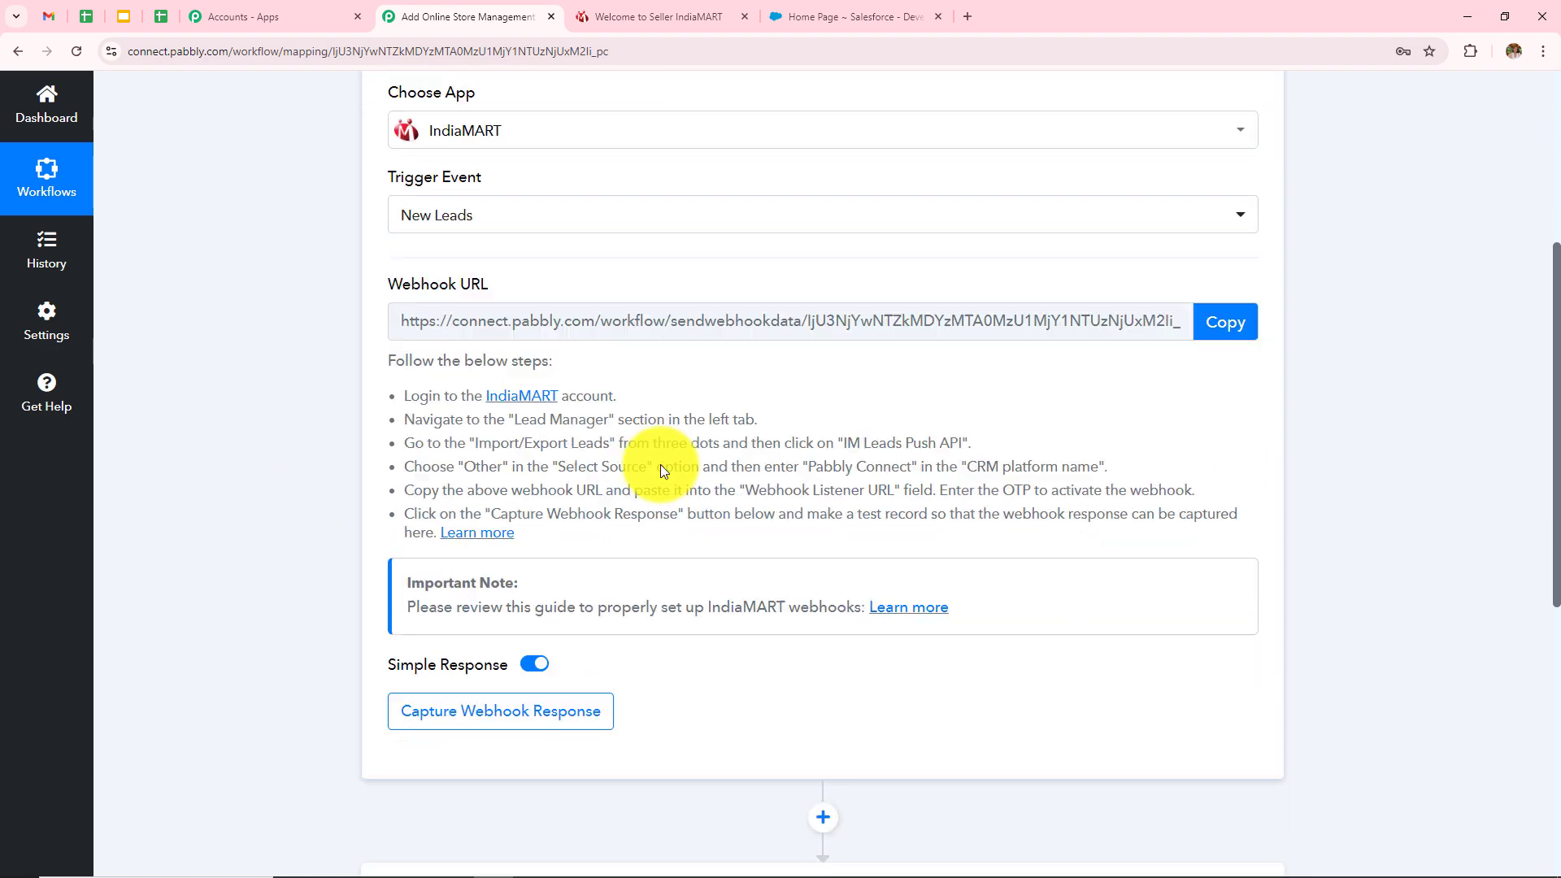
{"action": "left_click_drag", "start_coordinate": [374, 370], "coordinate": [639, 573]}
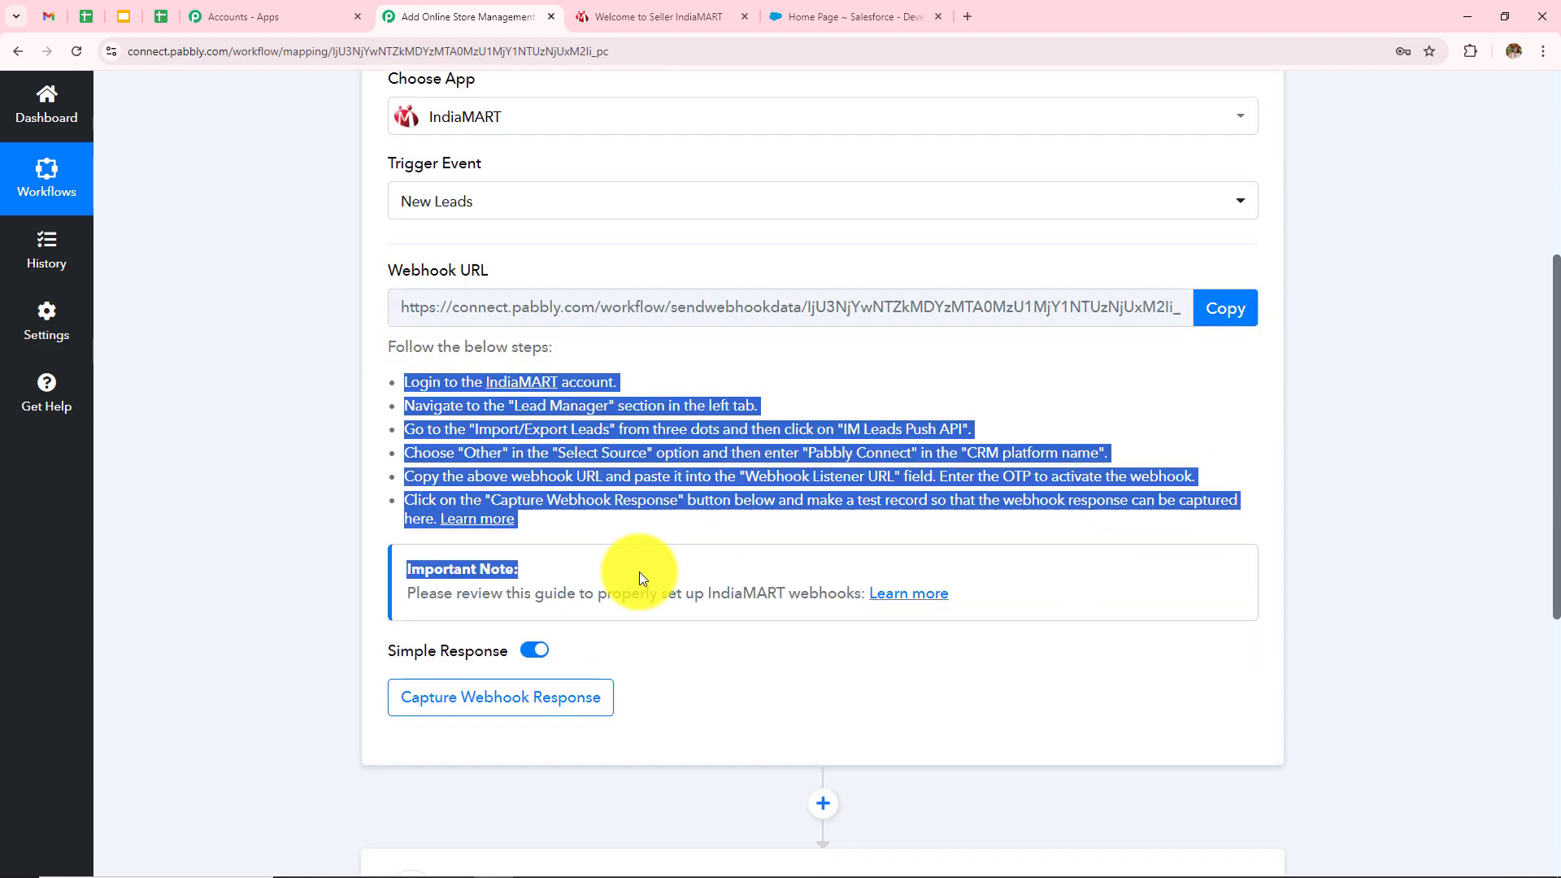
{"action": "left_click", "coordinate": [1359, 528]}
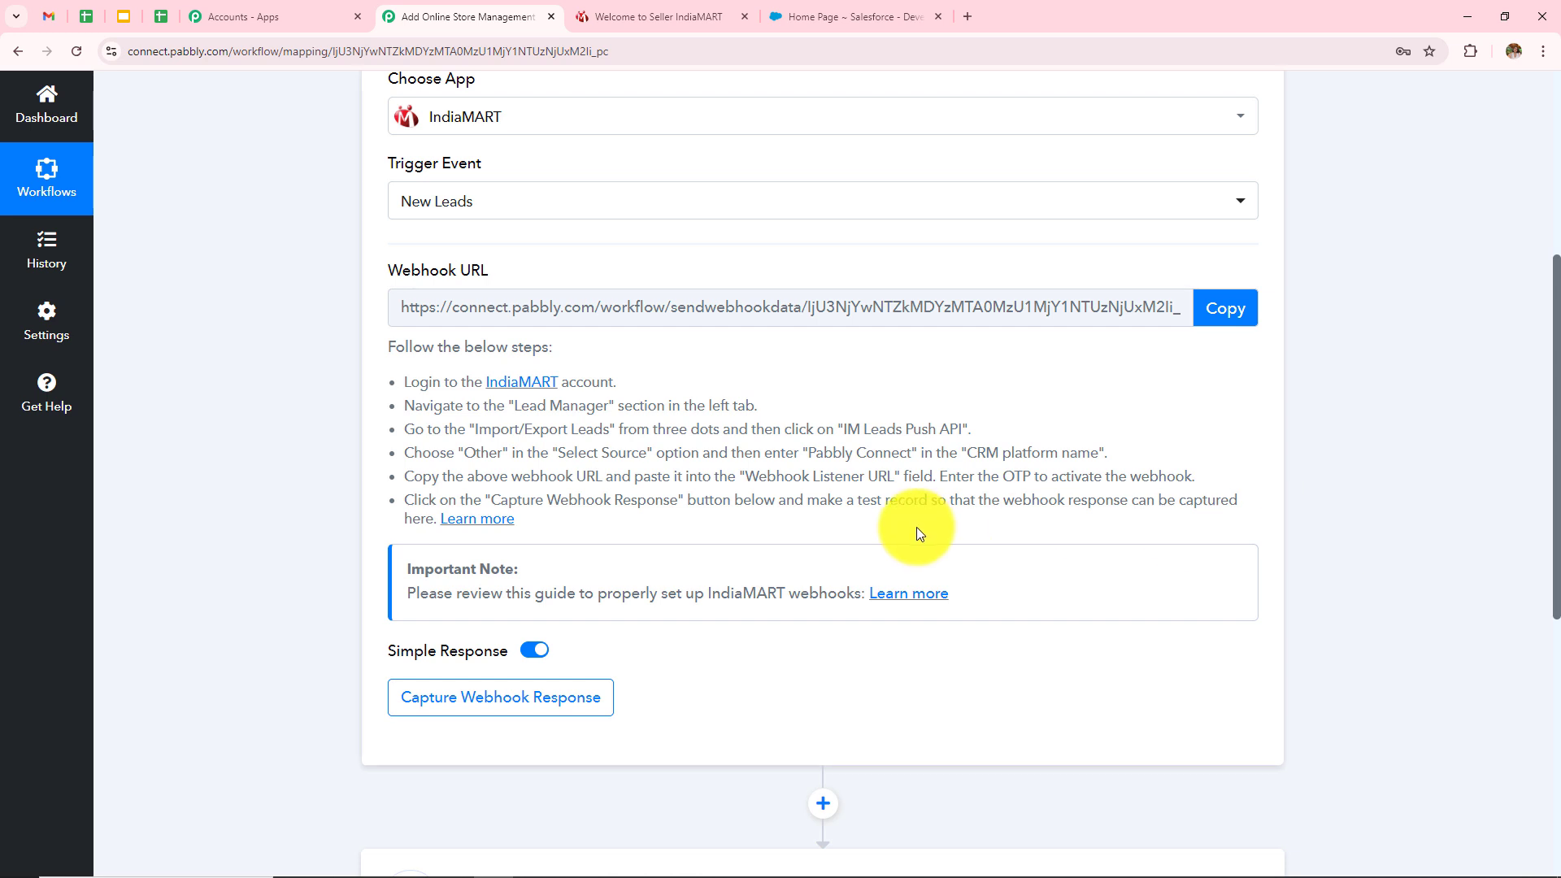
{"action": "scroll", "coordinate": [918, 530], "scroll_direction": "up", "scroll_amount": 3}
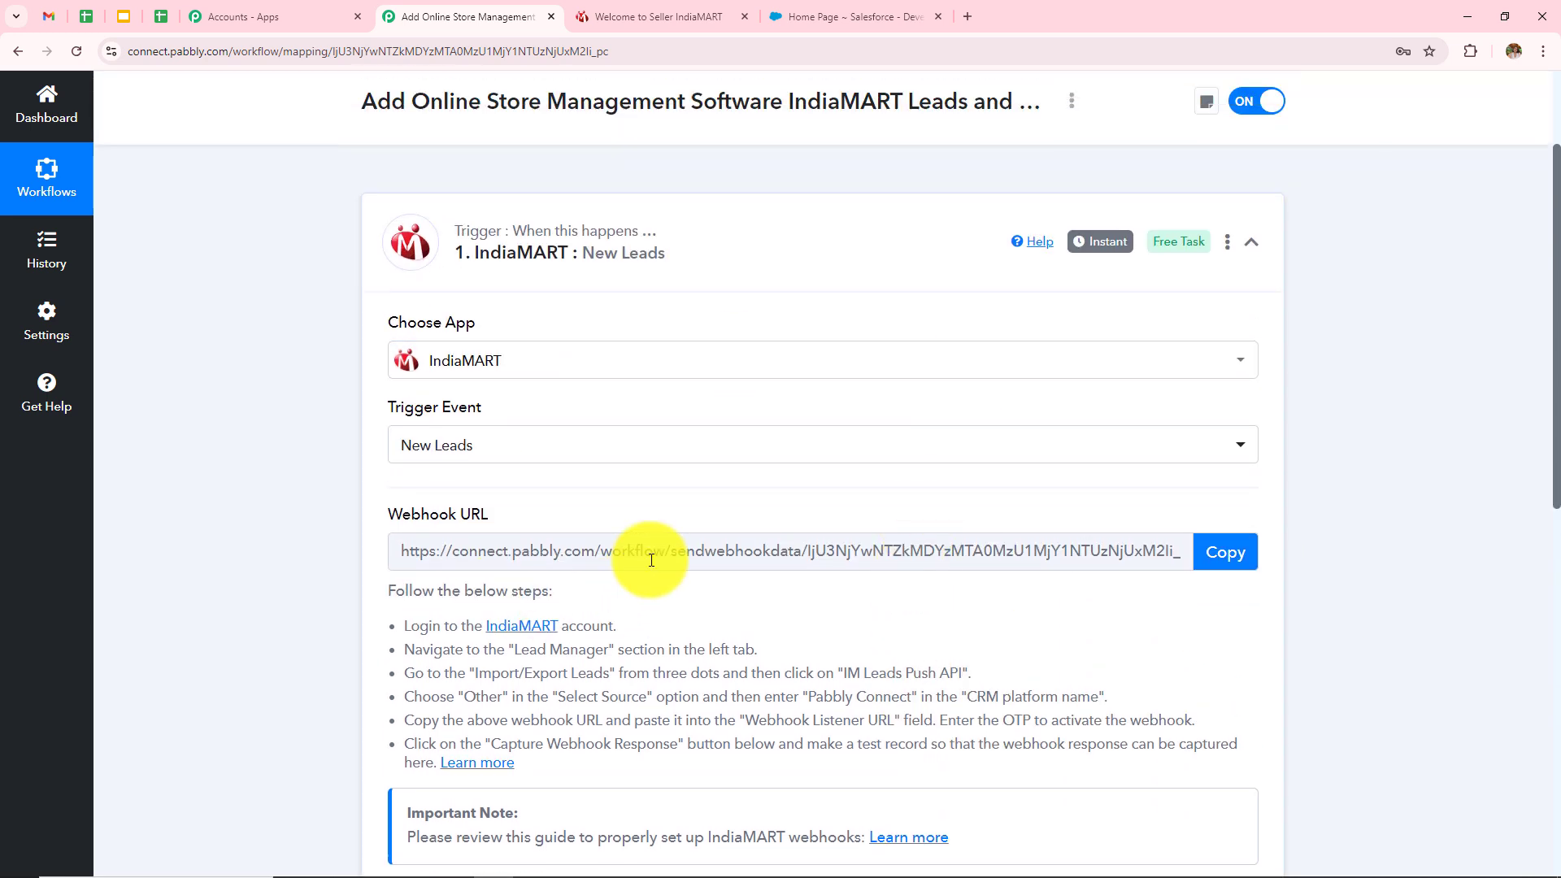
Open Push API from Lead Manager's Import / Export Leads menu and expand the Select Source list.
{"action": "left_click", "coordinate": [636, 14]}
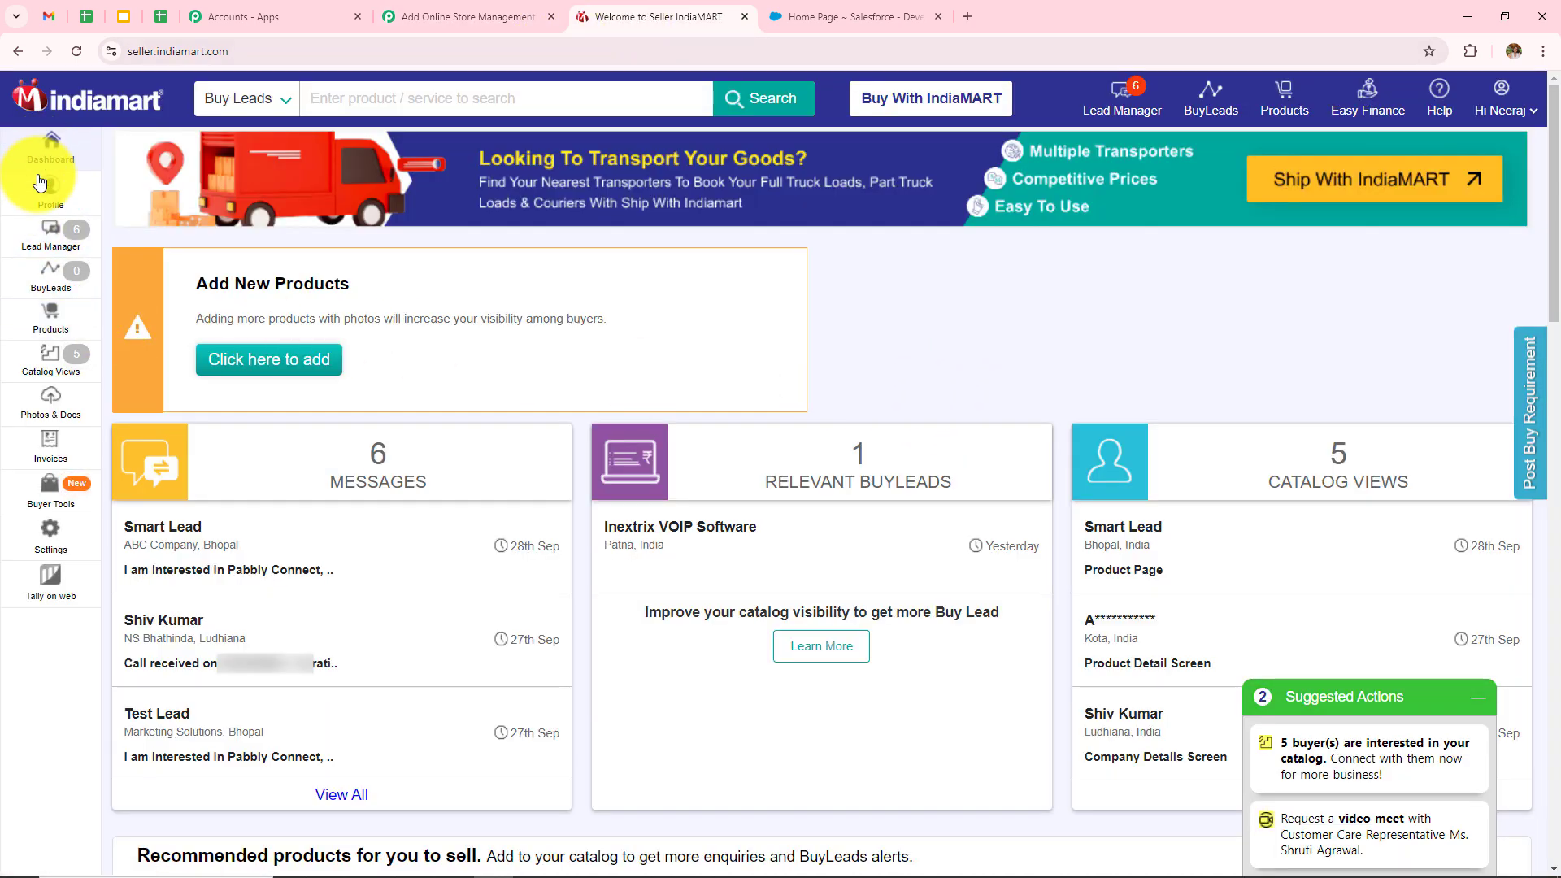
{"action": "left_click", "coordinate": [57, 248]}
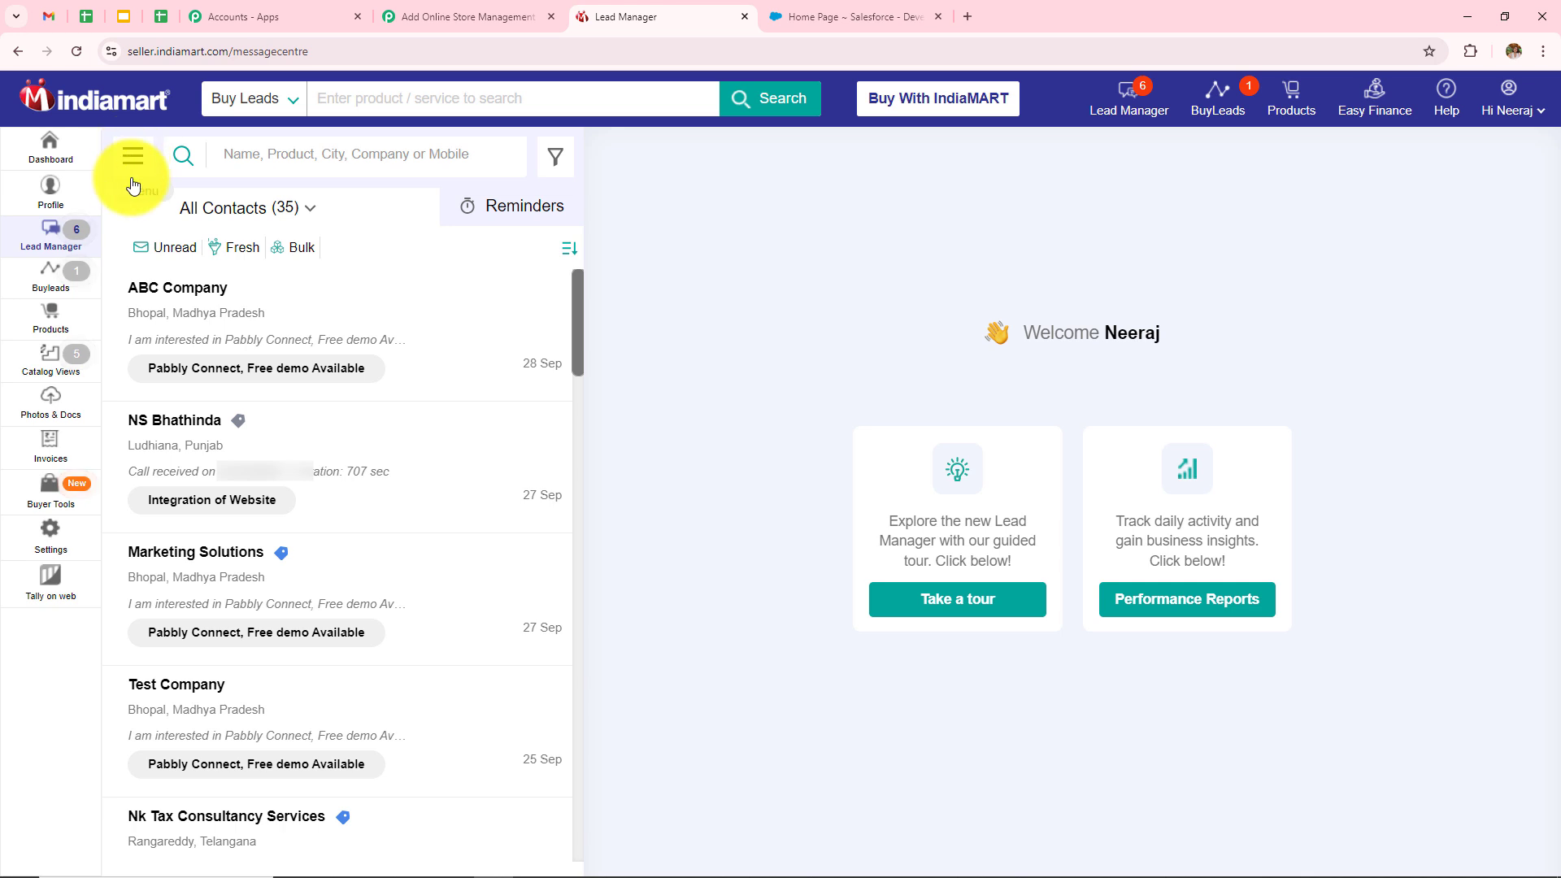
{"action": "left_click", "coordinate": [140, 152]}
{"action": "mouse_move", "coordinate": [151, 298]}
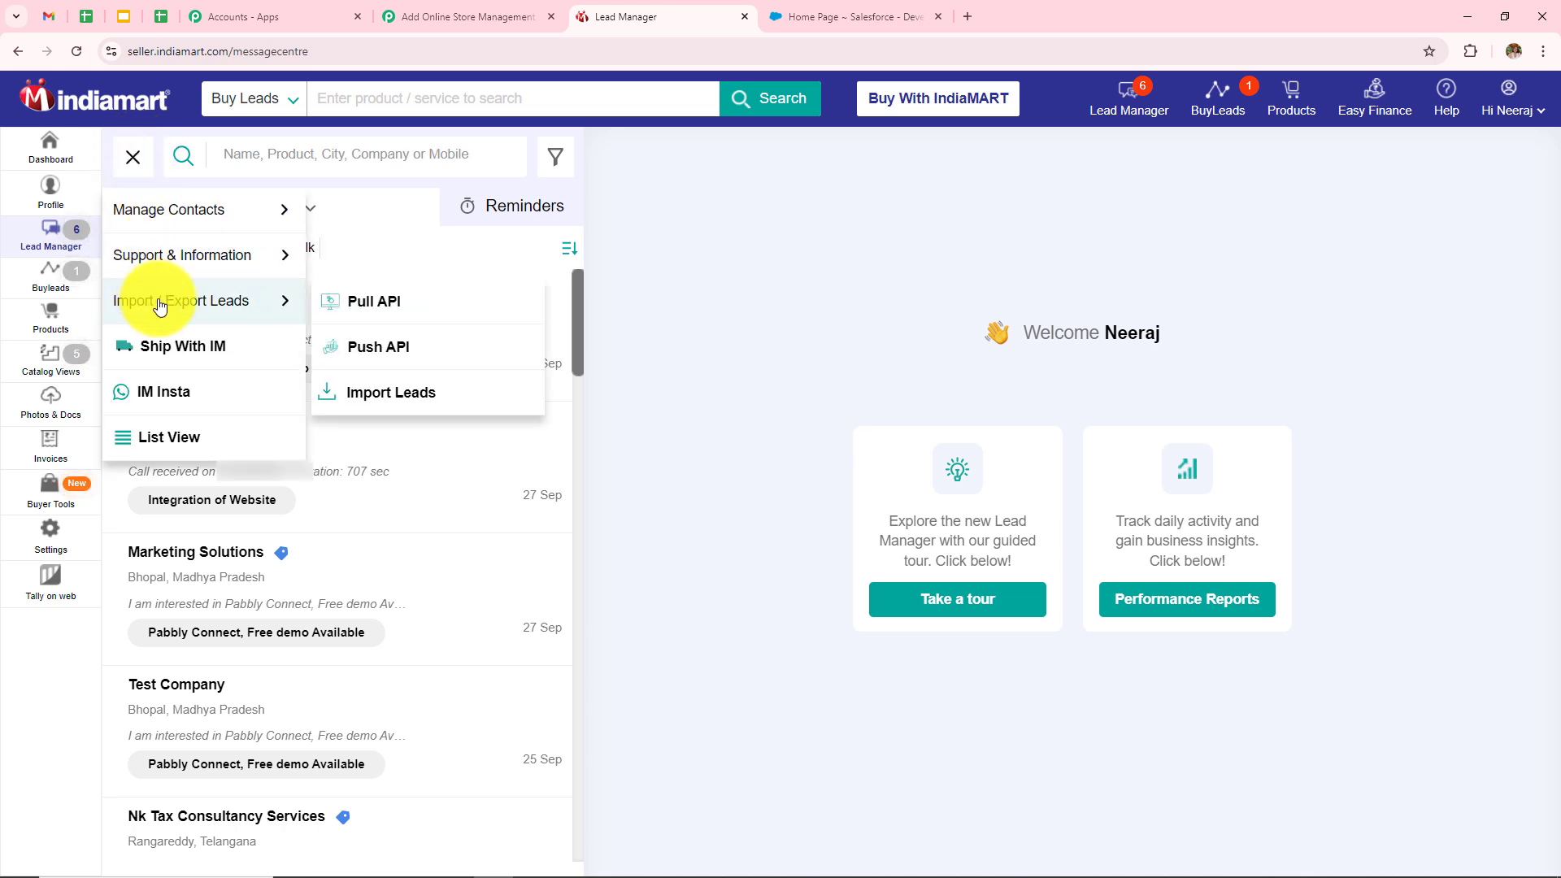
{"action": "left_click", "coordinate": [463, 355]}
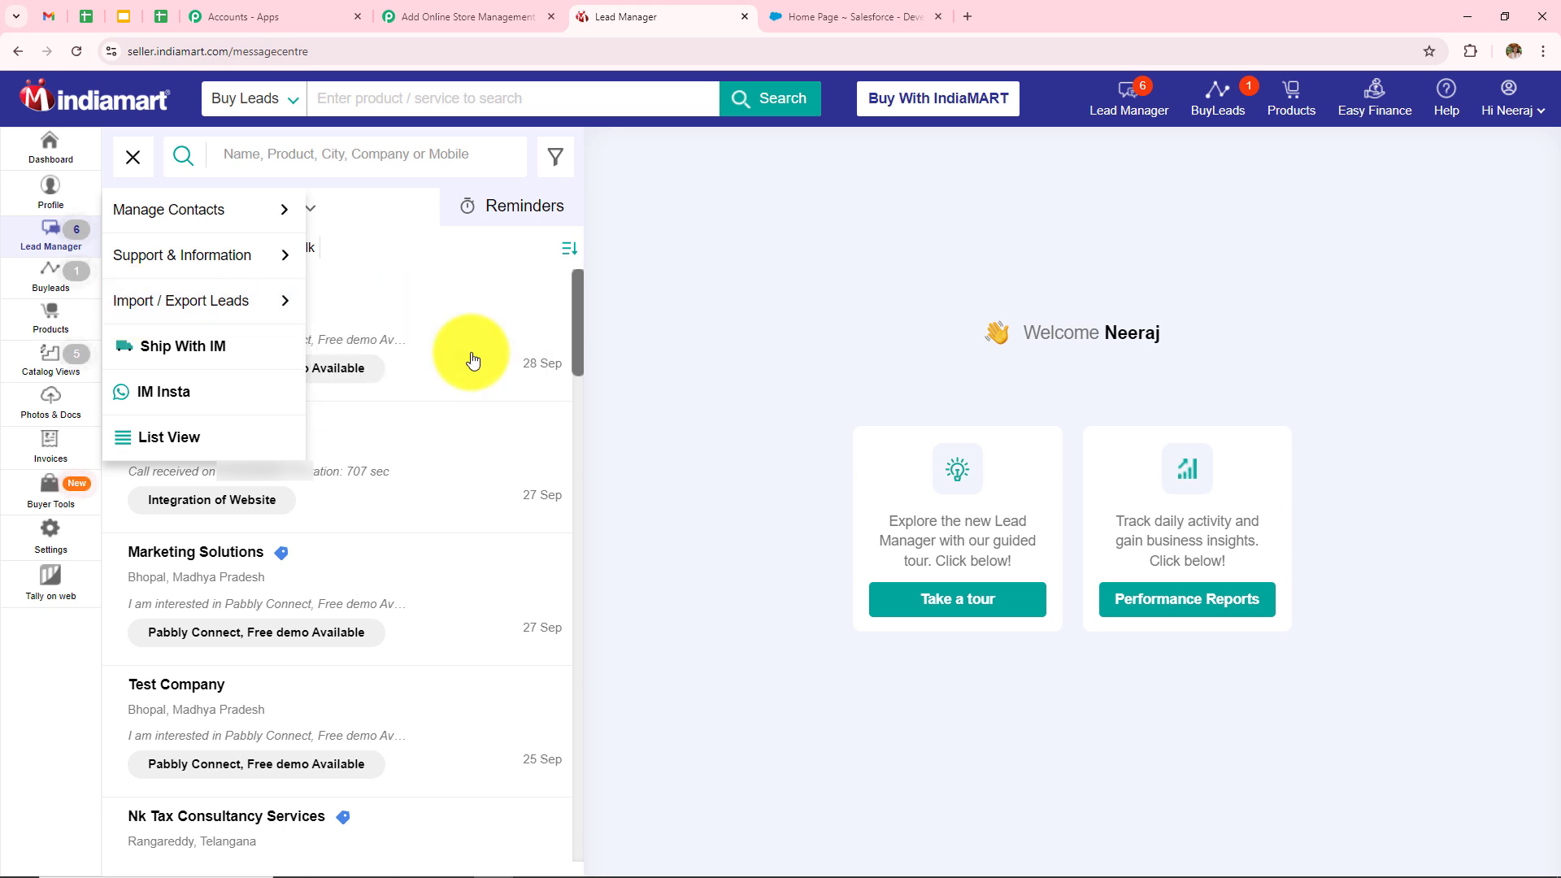
{"action": "left_click", "coordinate": [500, 368]}
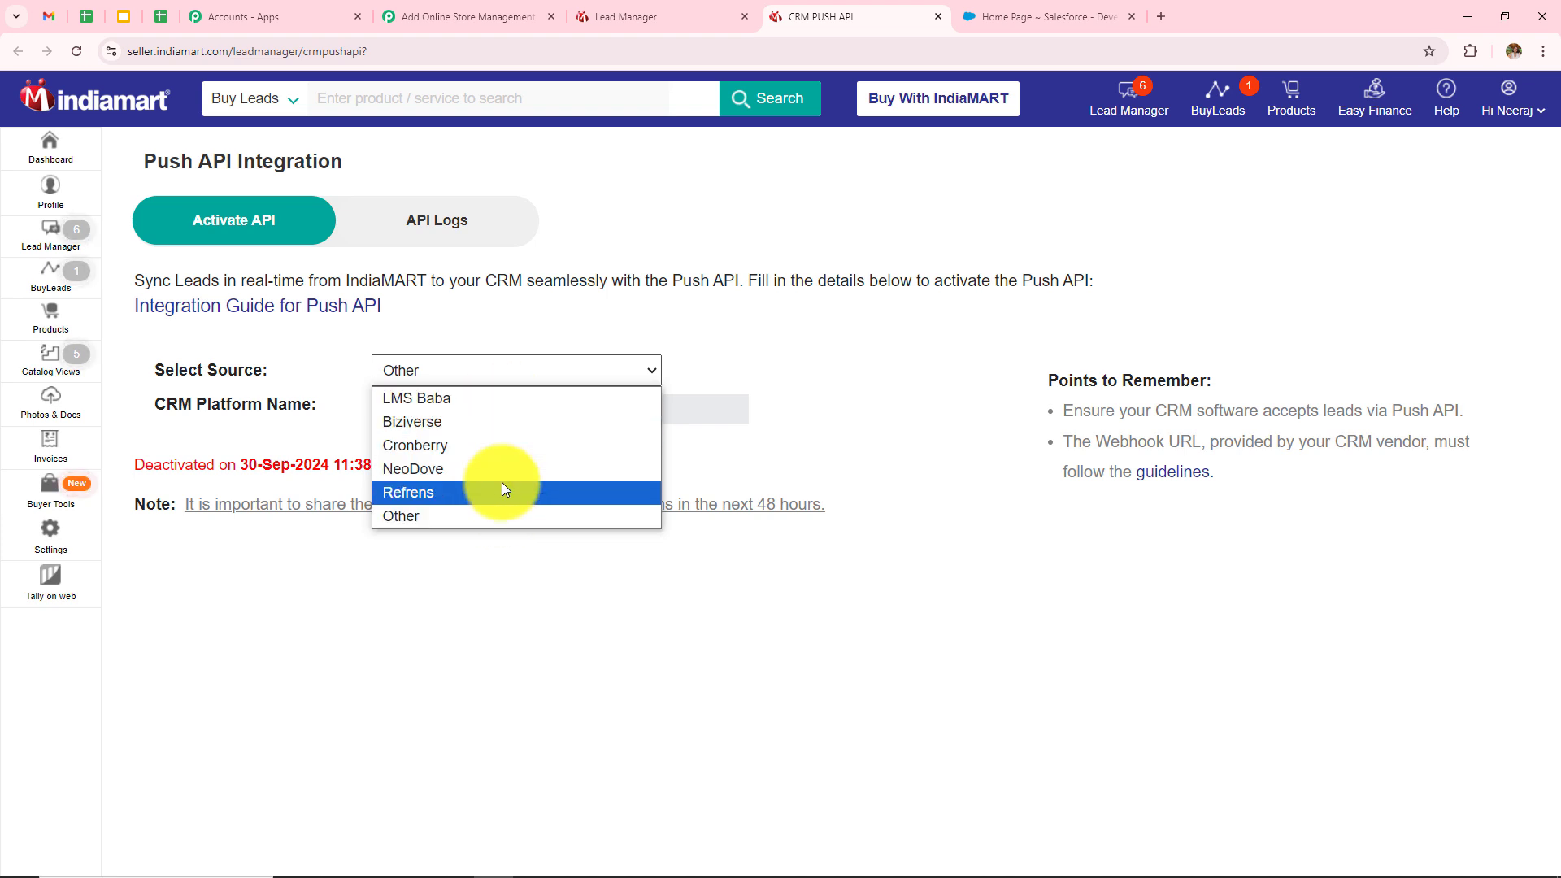
Set the source to Other and the CRM platform name to Pabbly Connect.
{"action": "left_click", "coordinate": [505, 516]}
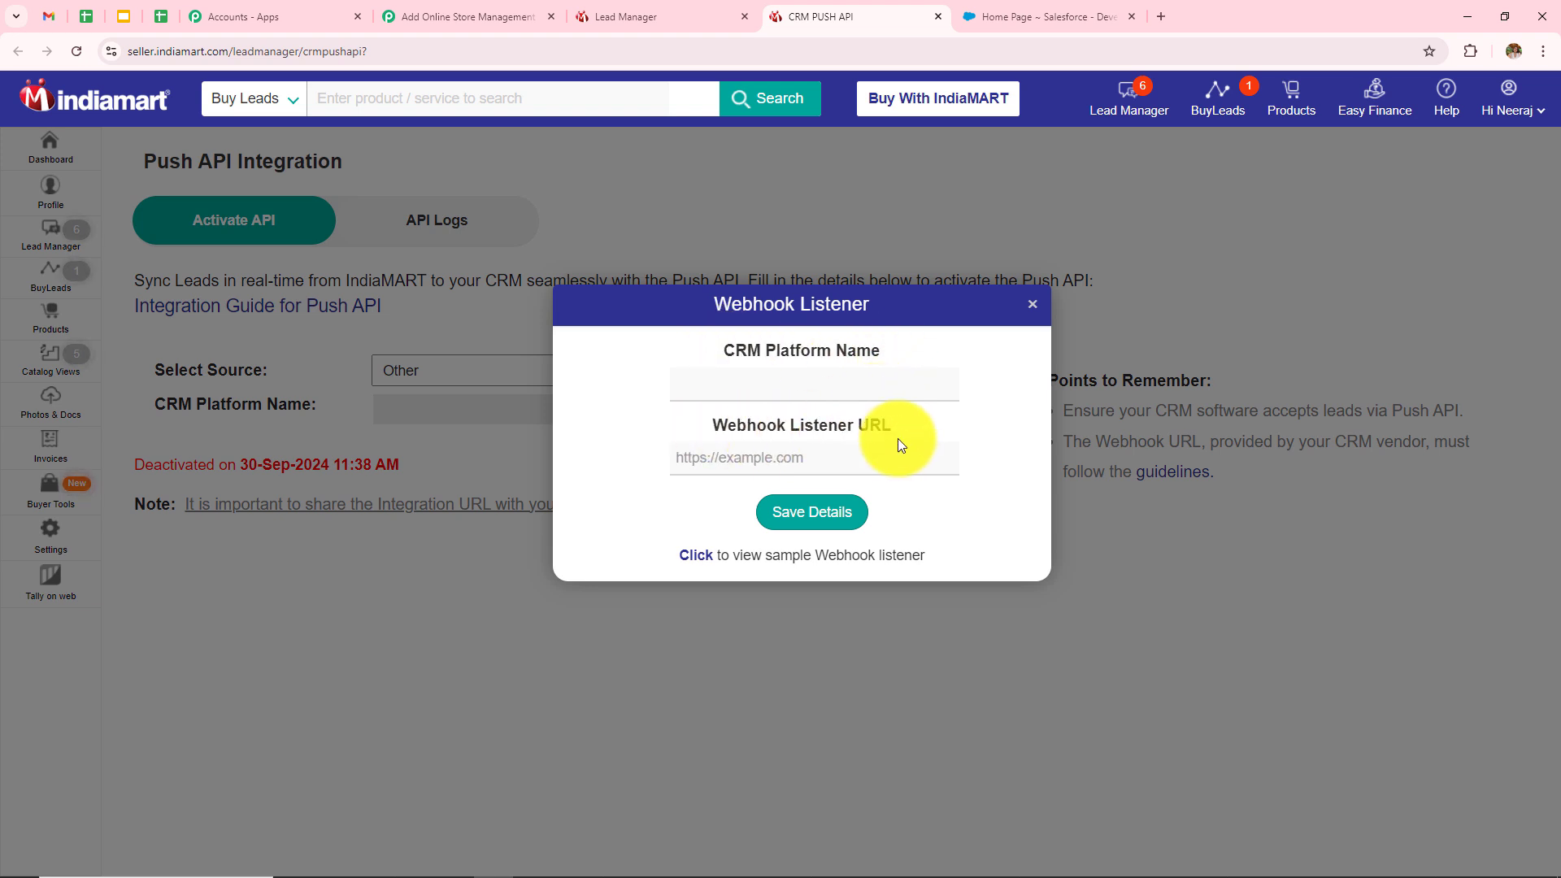
{"action": "left_click", "coordinate": [763, 389]}
{"action": "left_click", "coordinate": [764, 427]}
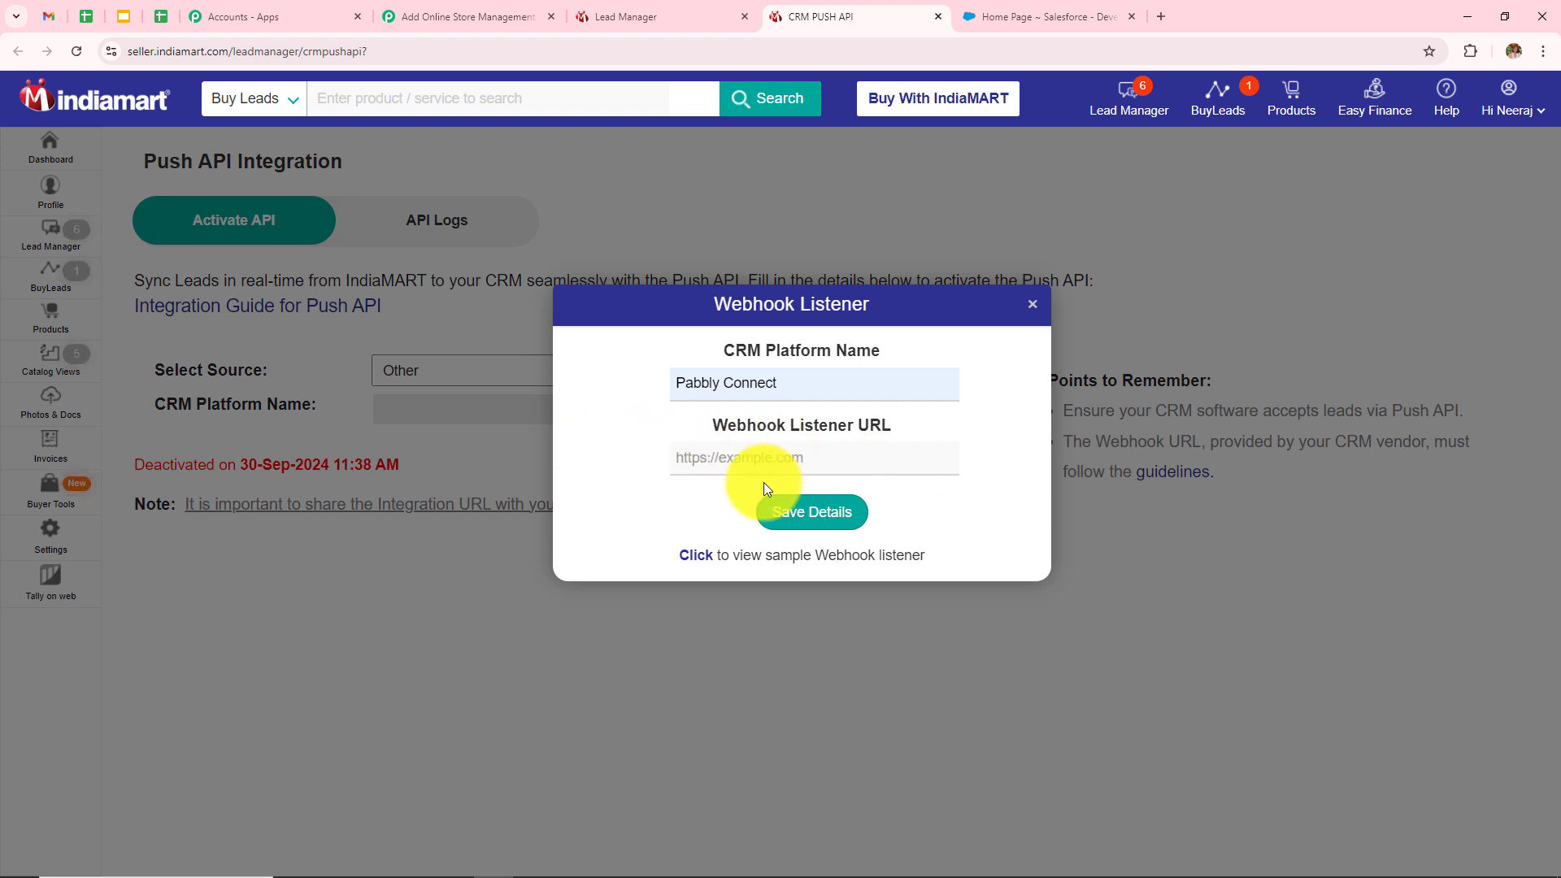
Paste the Pabbly trigger's webhook URL into Webhook Listener URL and save the details.
{"action": "left_click", "coordinate": [451, 14]}
{"action": "left_click", "coordinate": [1228, 551]}
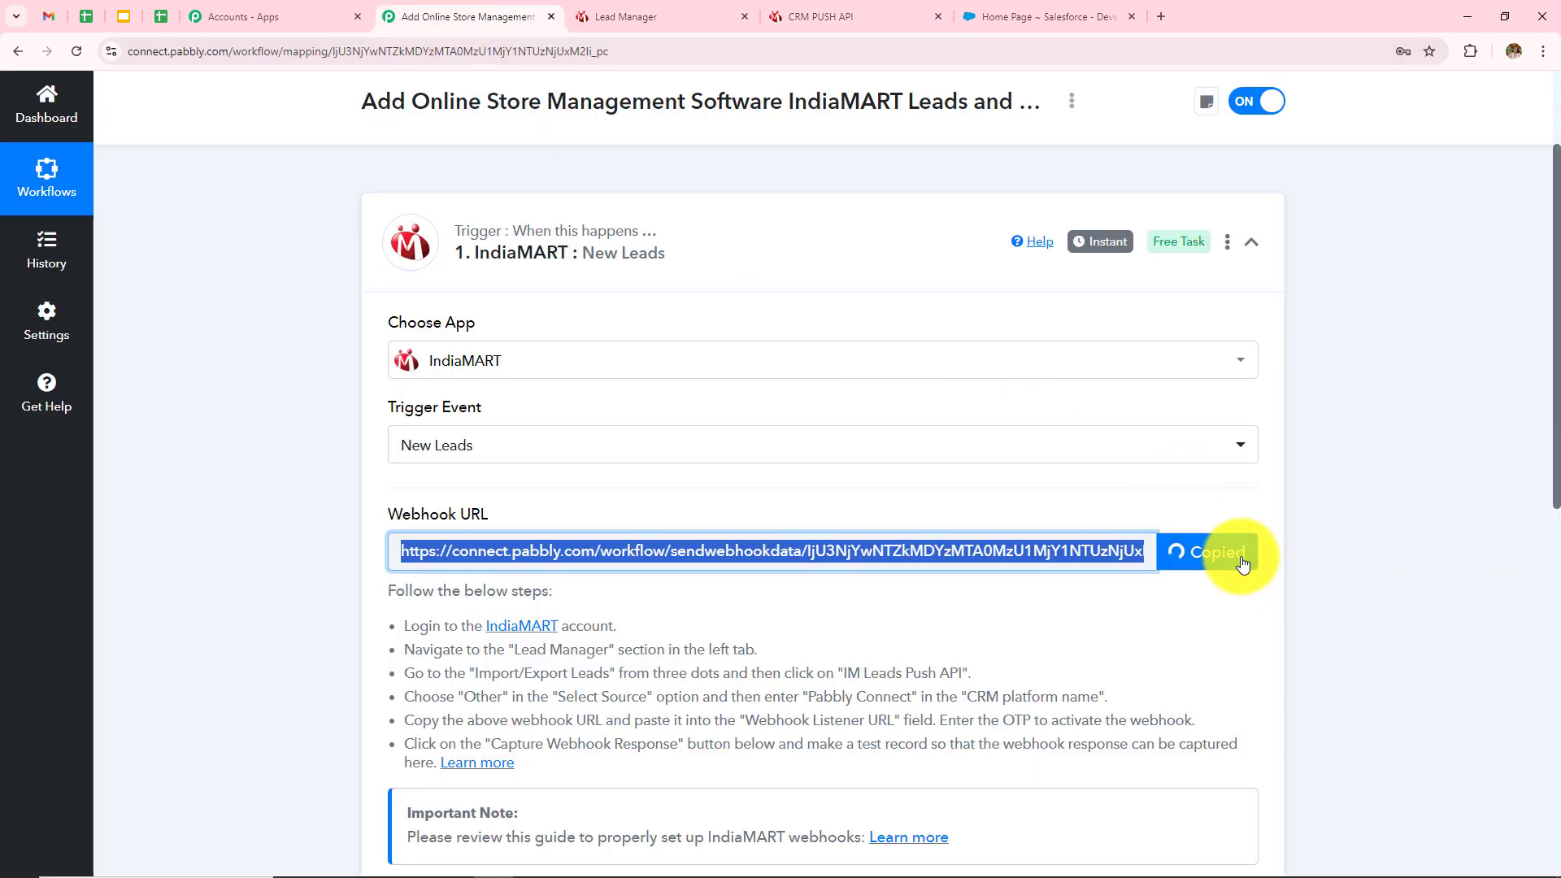
{"action": "left_click", "coordinate": [795, 16]}
{"action": "left_click", "coordinate": [805, 458]}
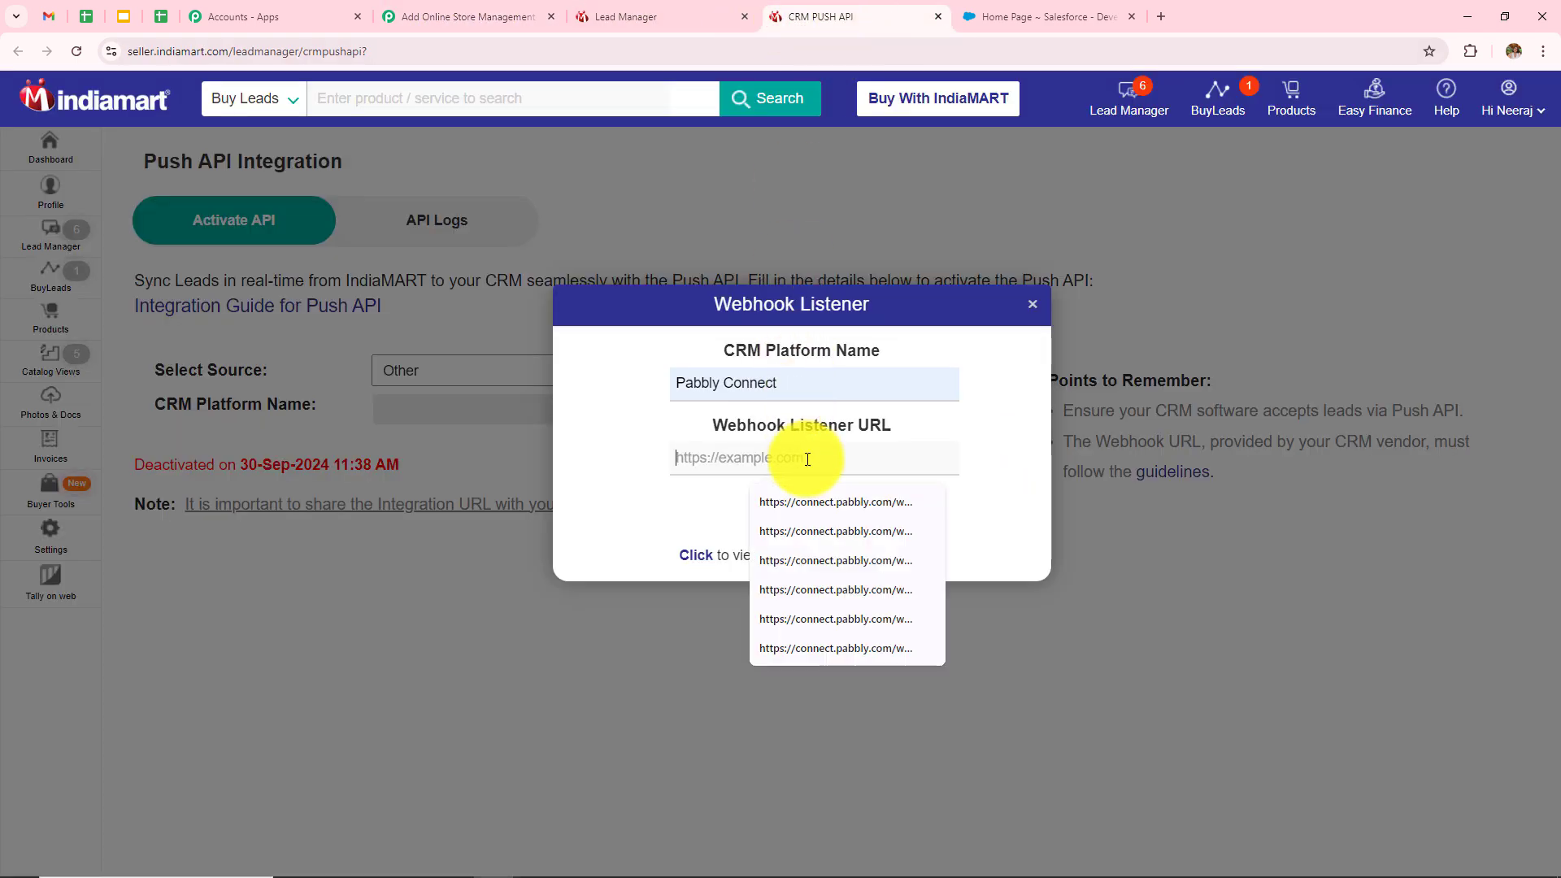
{"action": "key", "text": "ctrl+v"}
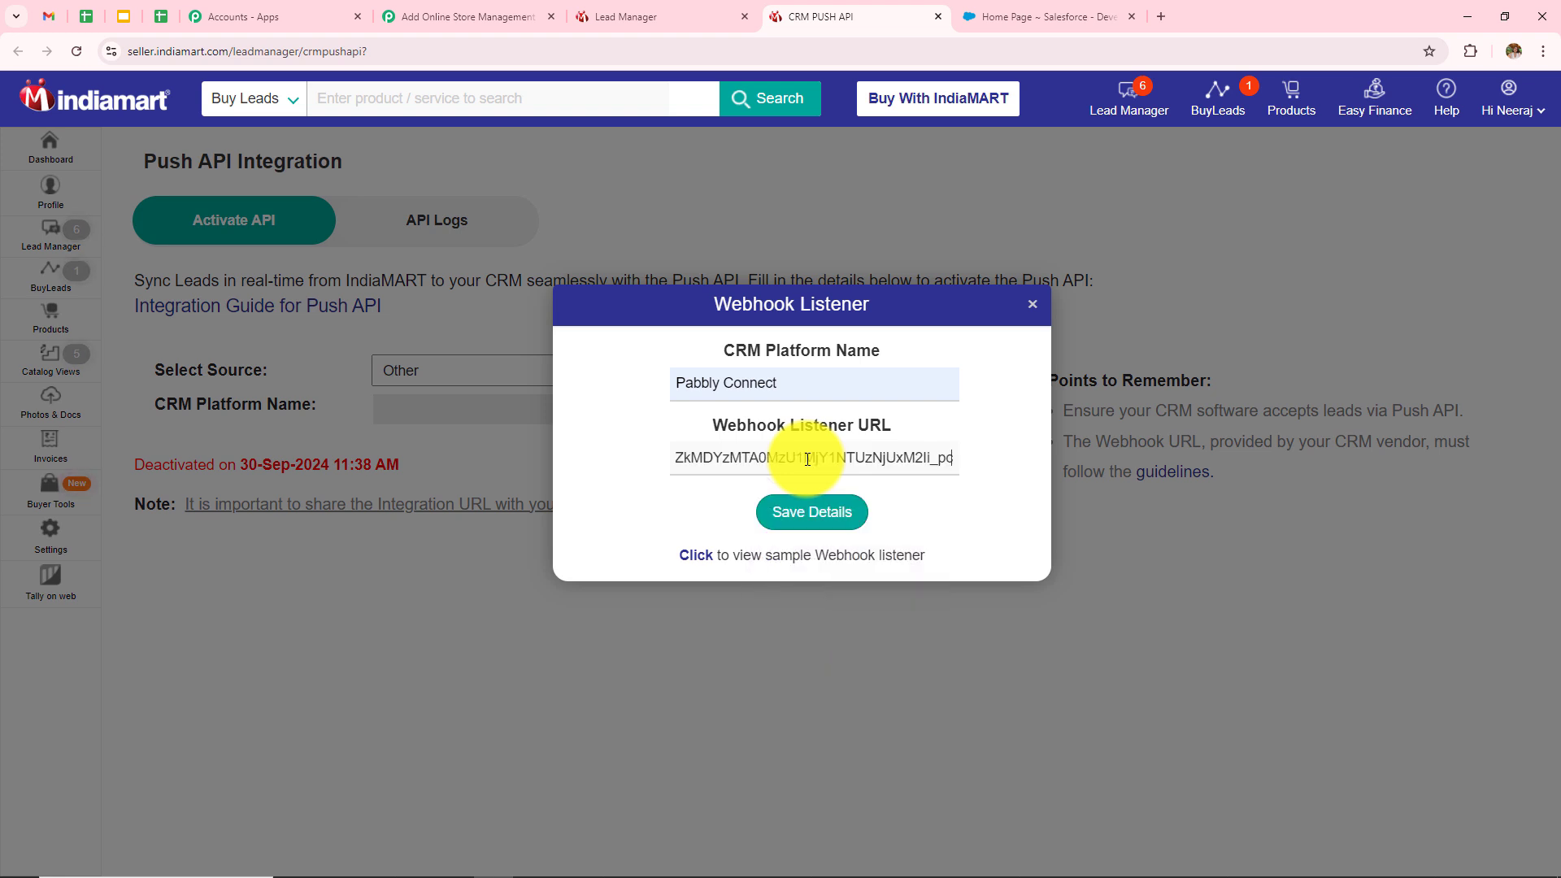
{"action": "left_click", "coordinate": [838, 524]}
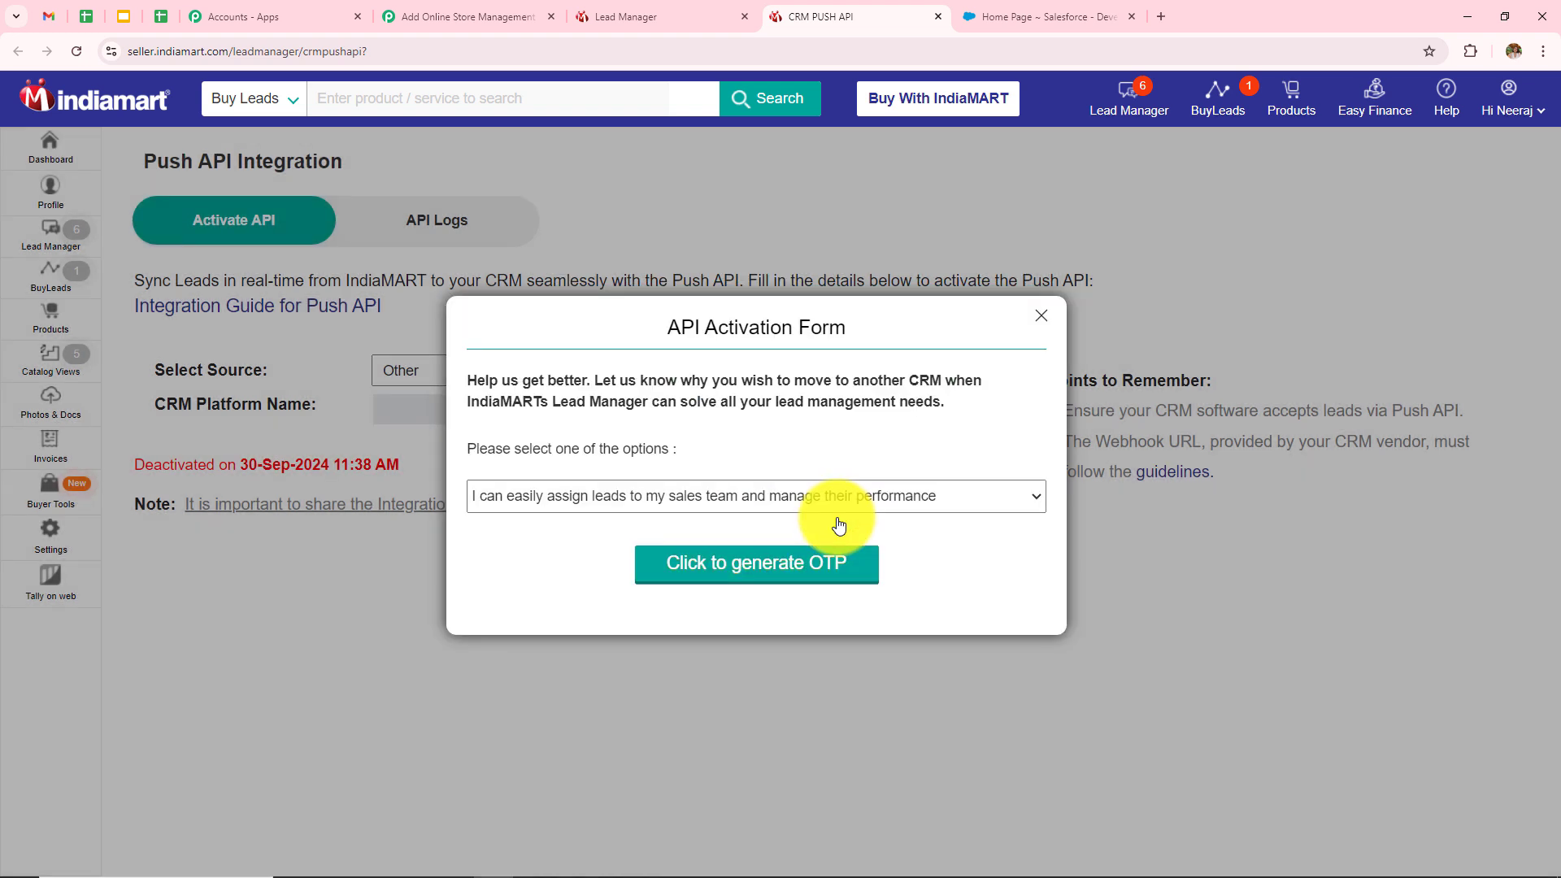
Keep the first CRM-switch reason, generate an OTP, and submit the 4-digit code to go live.
{"action": "left_click", "coordinate": [672, 498]}
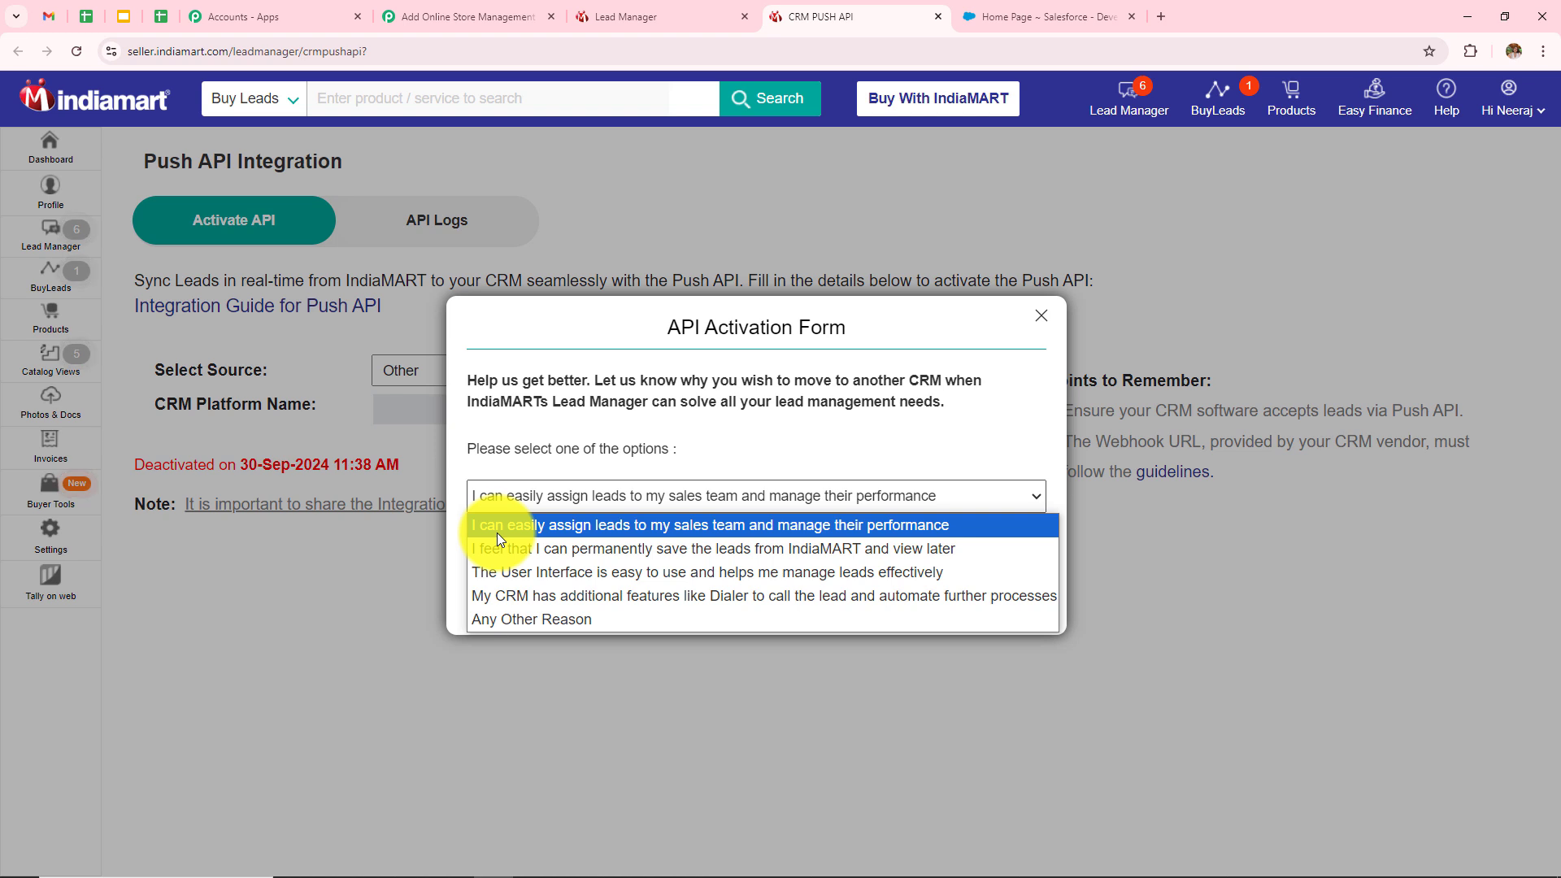
{"action": "left_click", "coordinate": [667, 534]}
{"action": "left_click", "coordinate": [685, 500]}
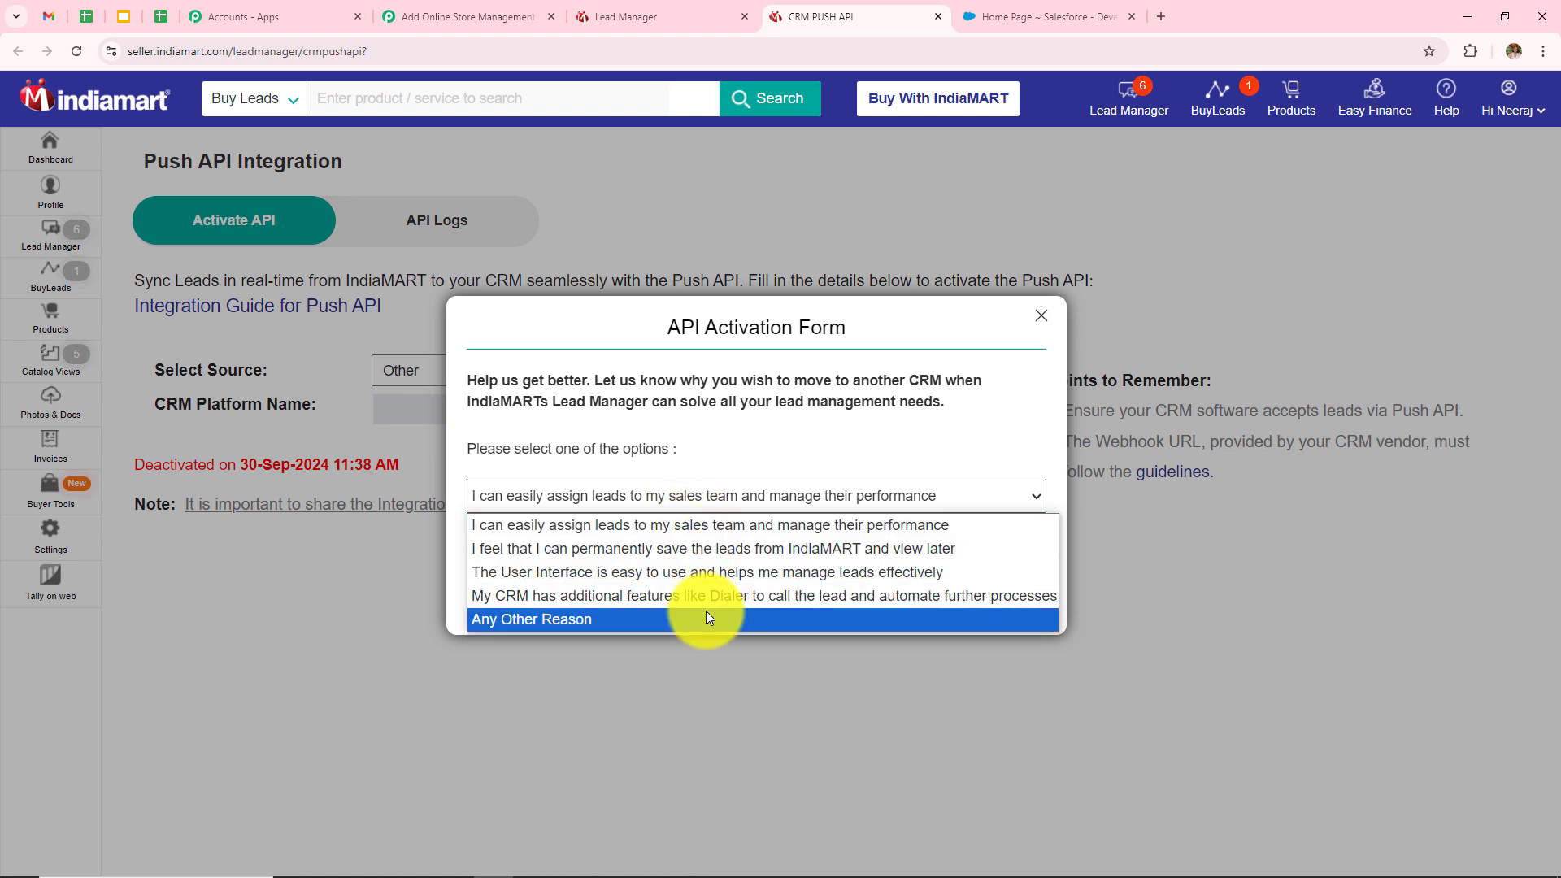
{"action": "left_click", "coordinate": [739, 496]}
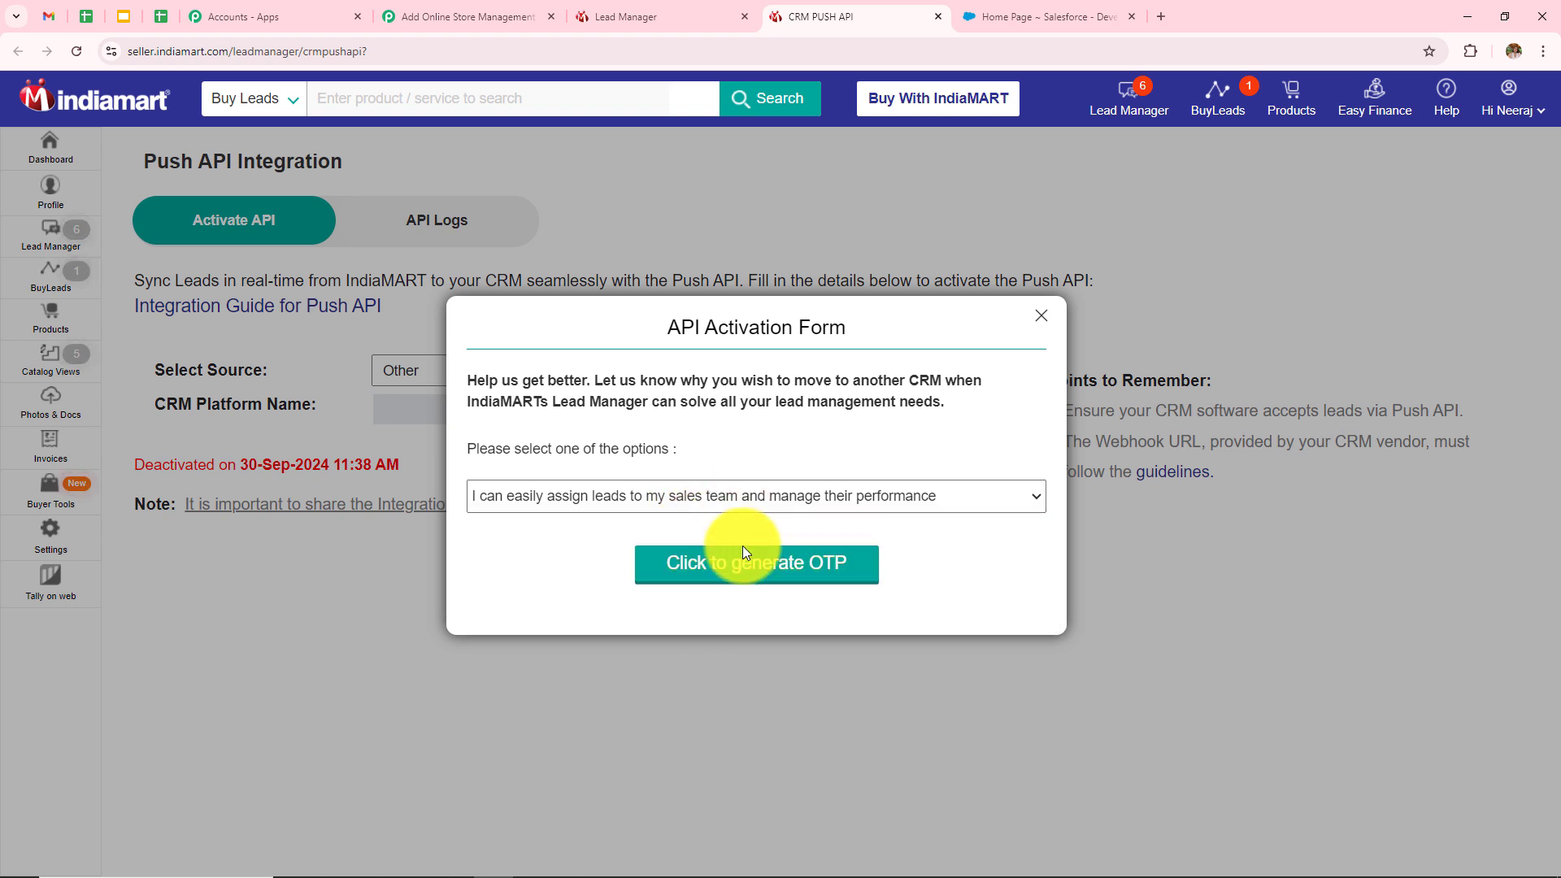
{"action": "left_click", "coordinate": [687, 569]}
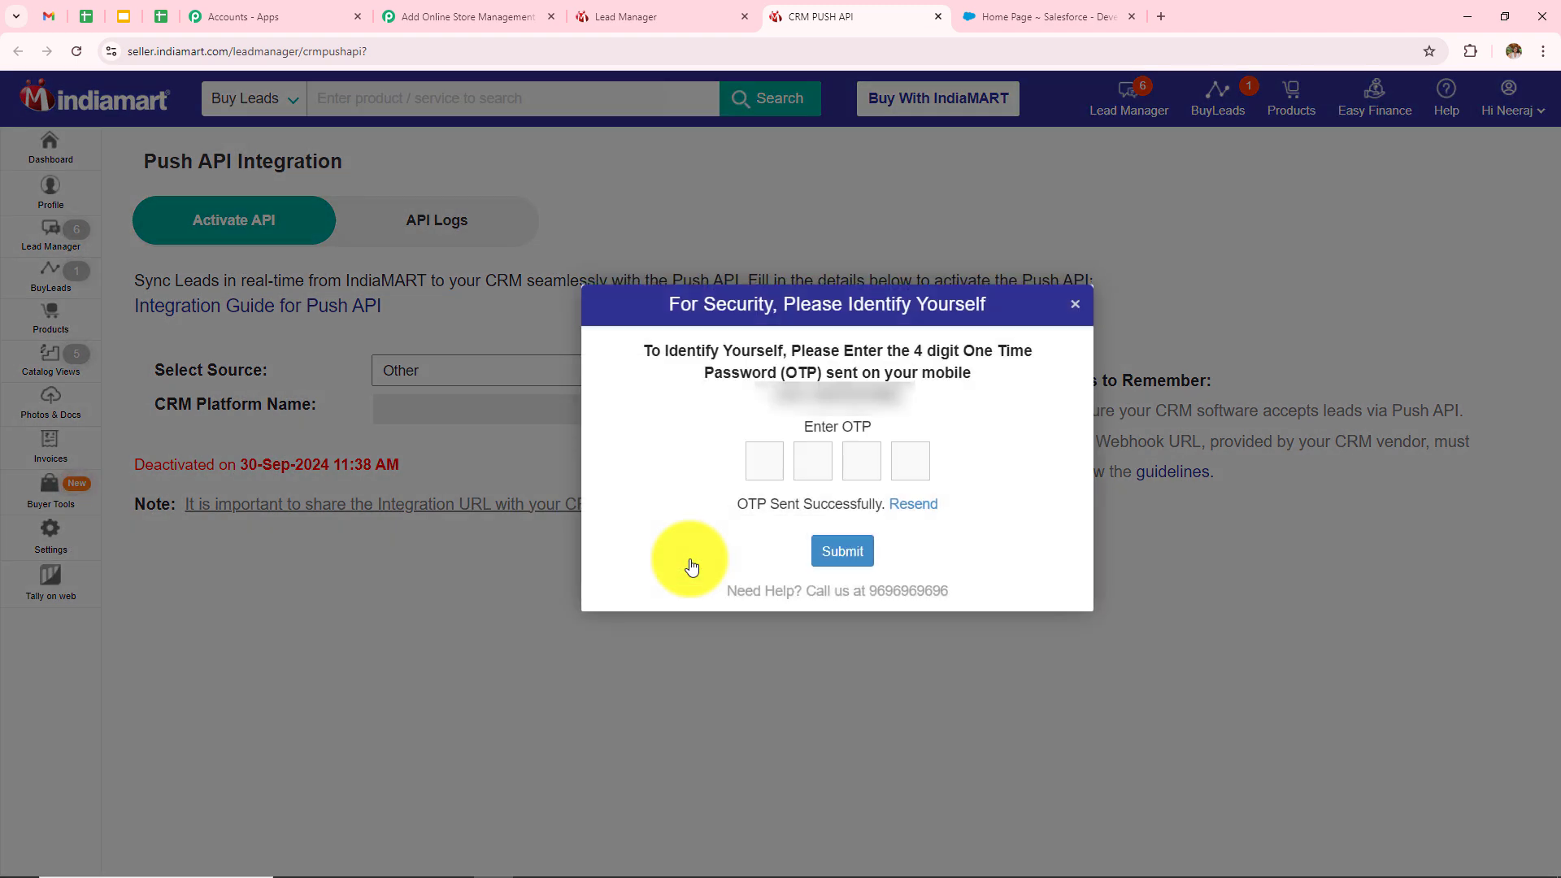
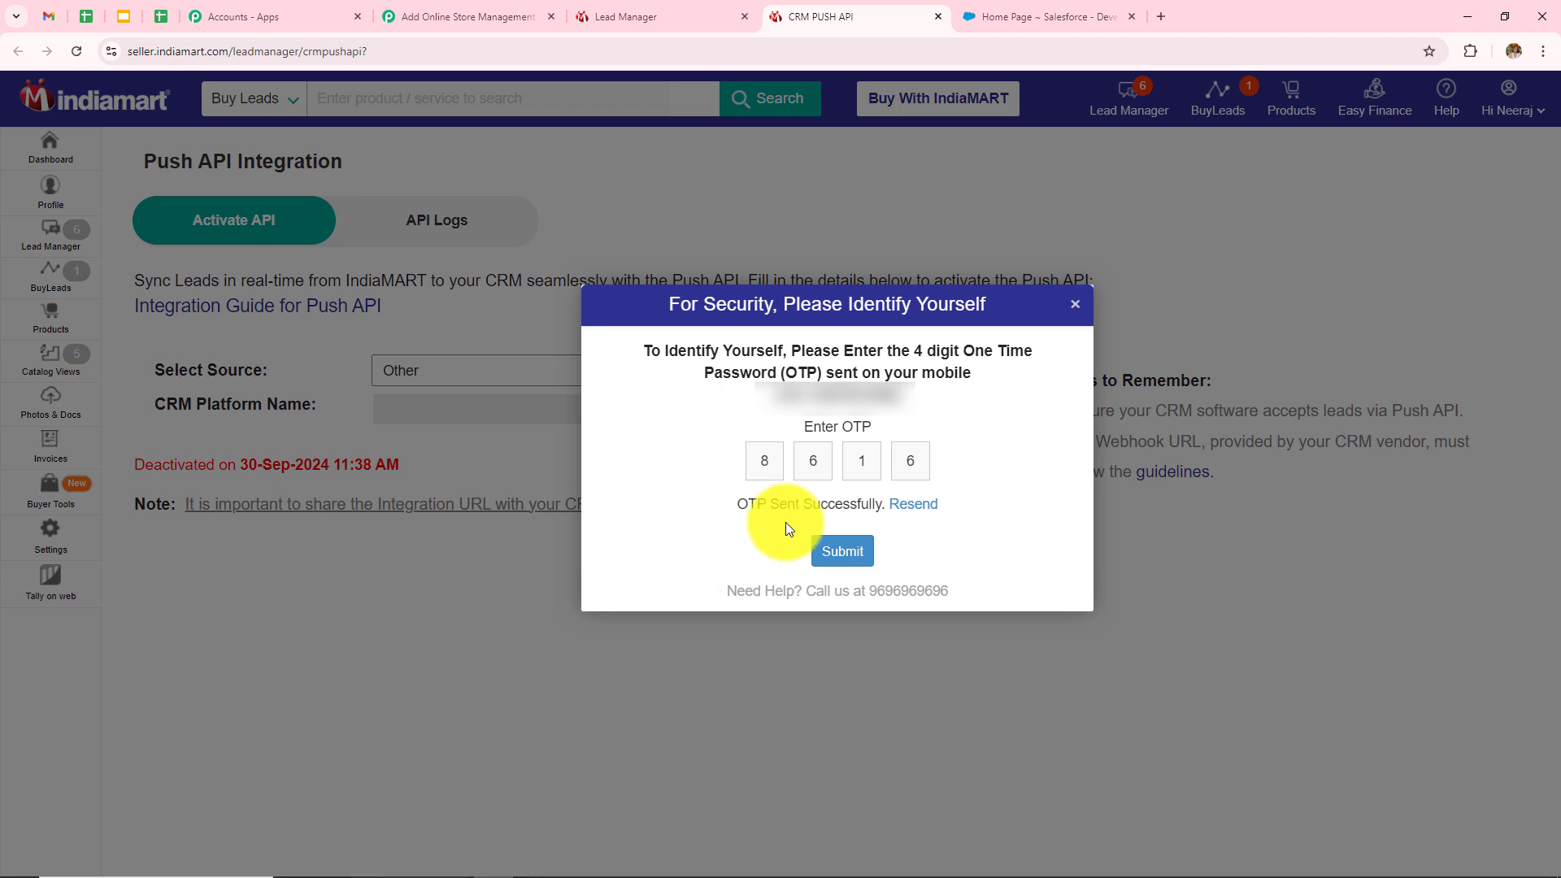
{"action": "left_click", "coordinate": [843, 552]}
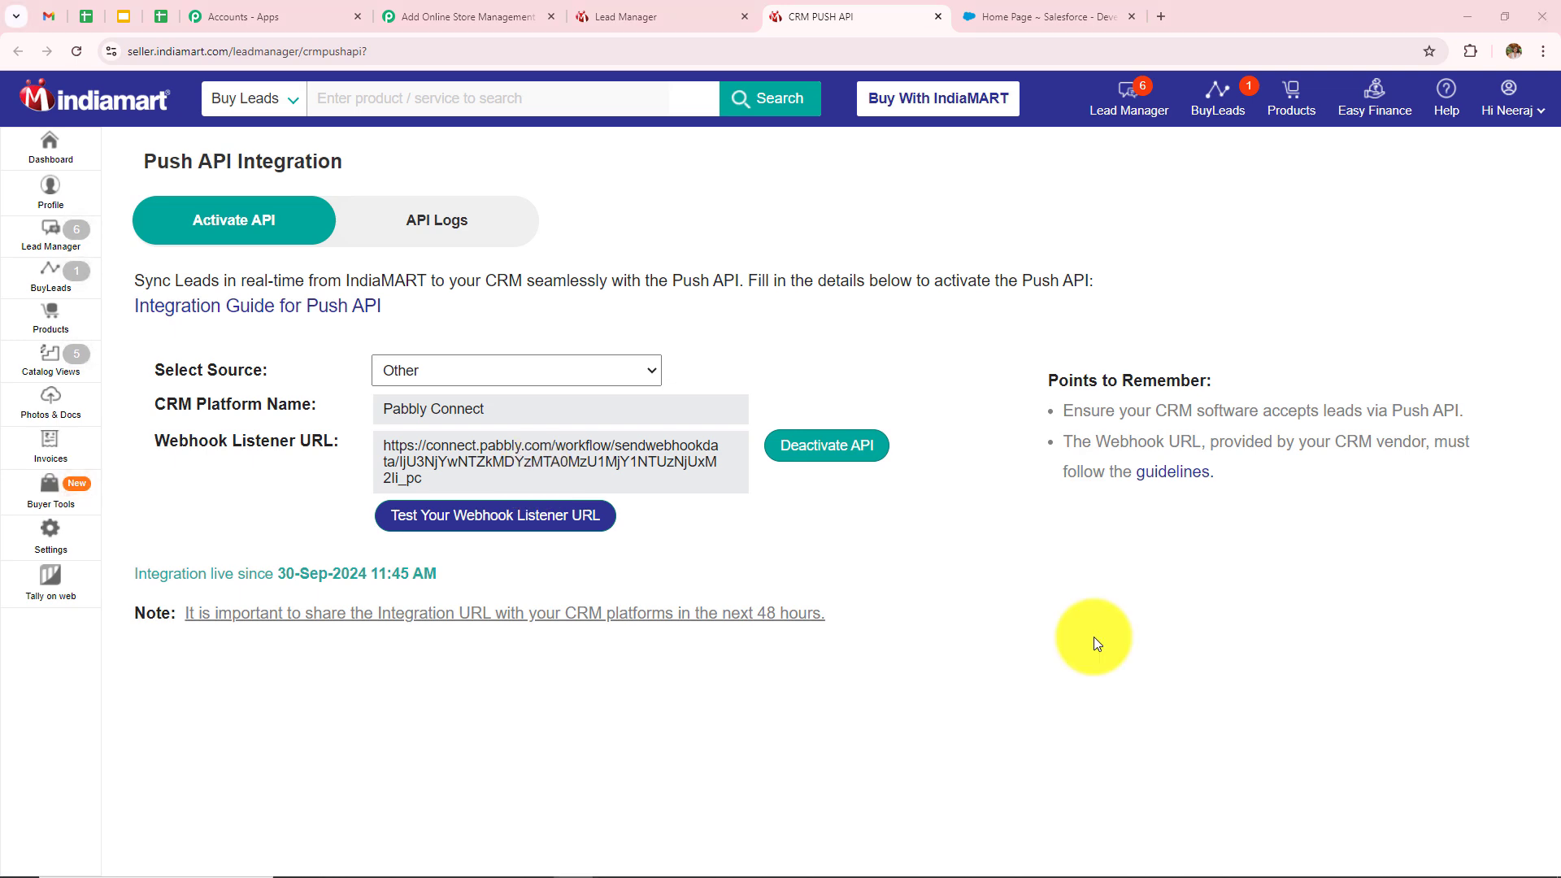
Check the Pabbly trigger's Waiting For Webhook Response note, then move to the incognito IndiaMART buyer window.
{"action": "left_click", "coordinate": [398, 16]}
{"action": "scroll", "coordinate": [976, 472], "scroll_direction": "down", "scroll_amount": 4}
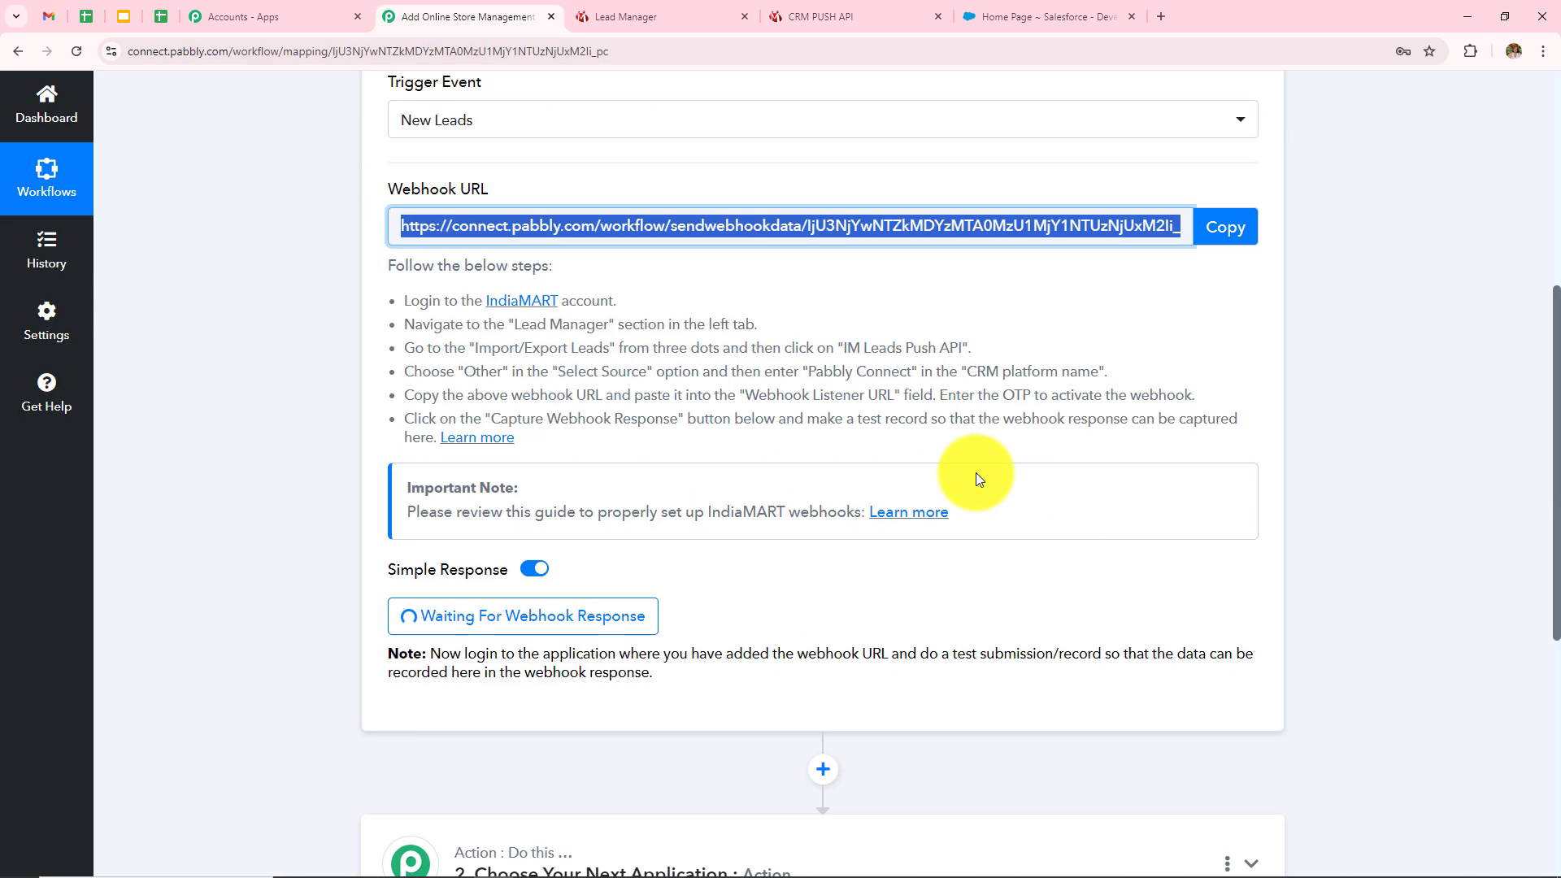
{"action": "scroll", "coordinate": [976, 478], "scroll_direction": "down", "scroll_amount": 2}
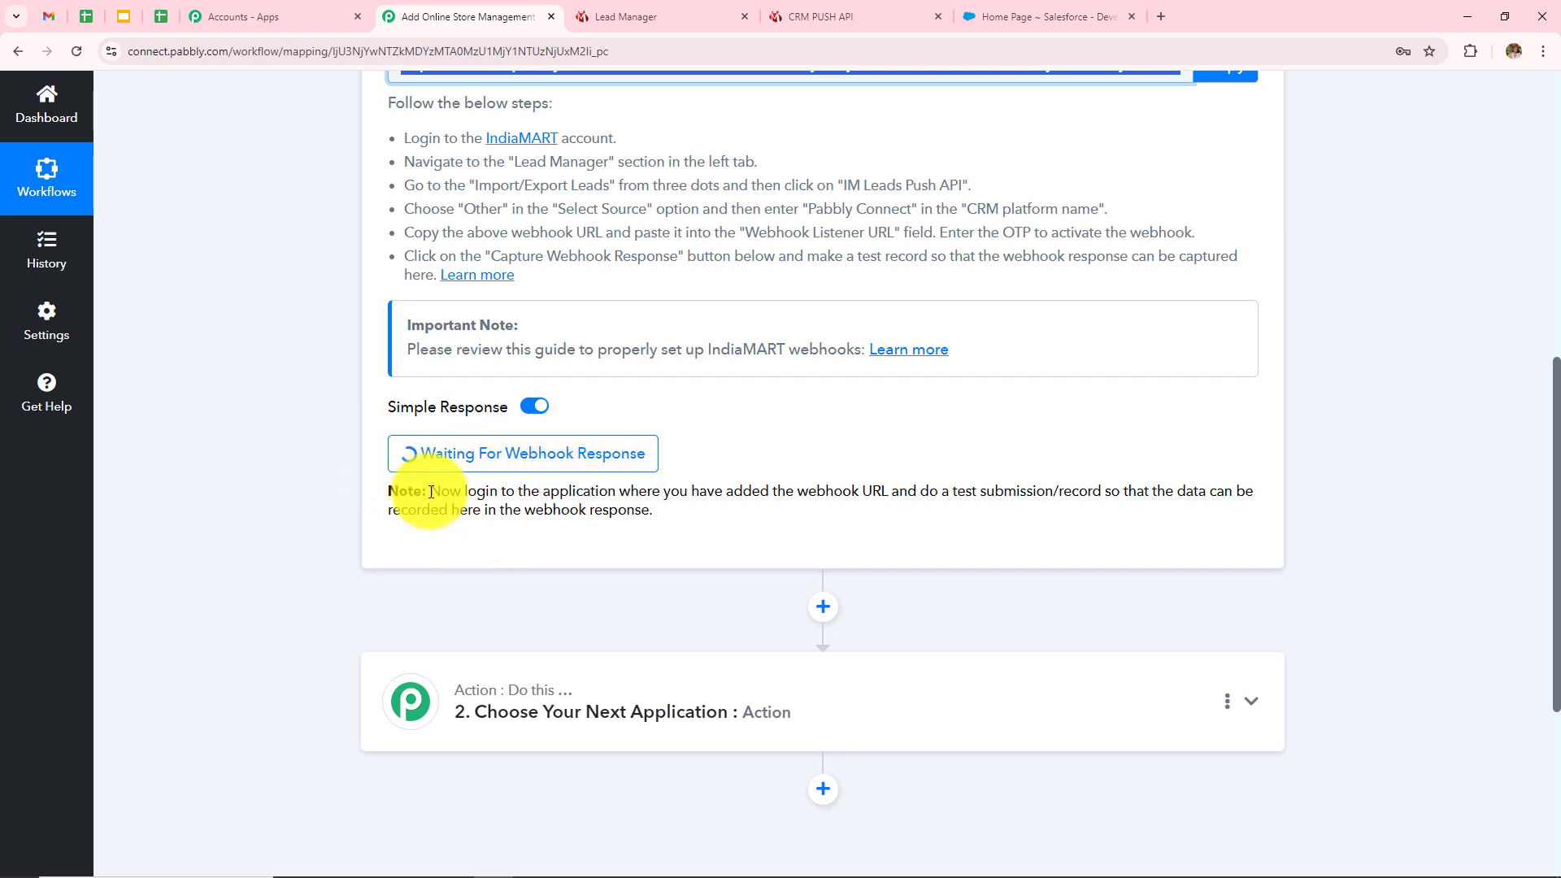
{"action": "left_click_drag", "start_coordinate": [431, 491], "coordinate": [705, 555]}
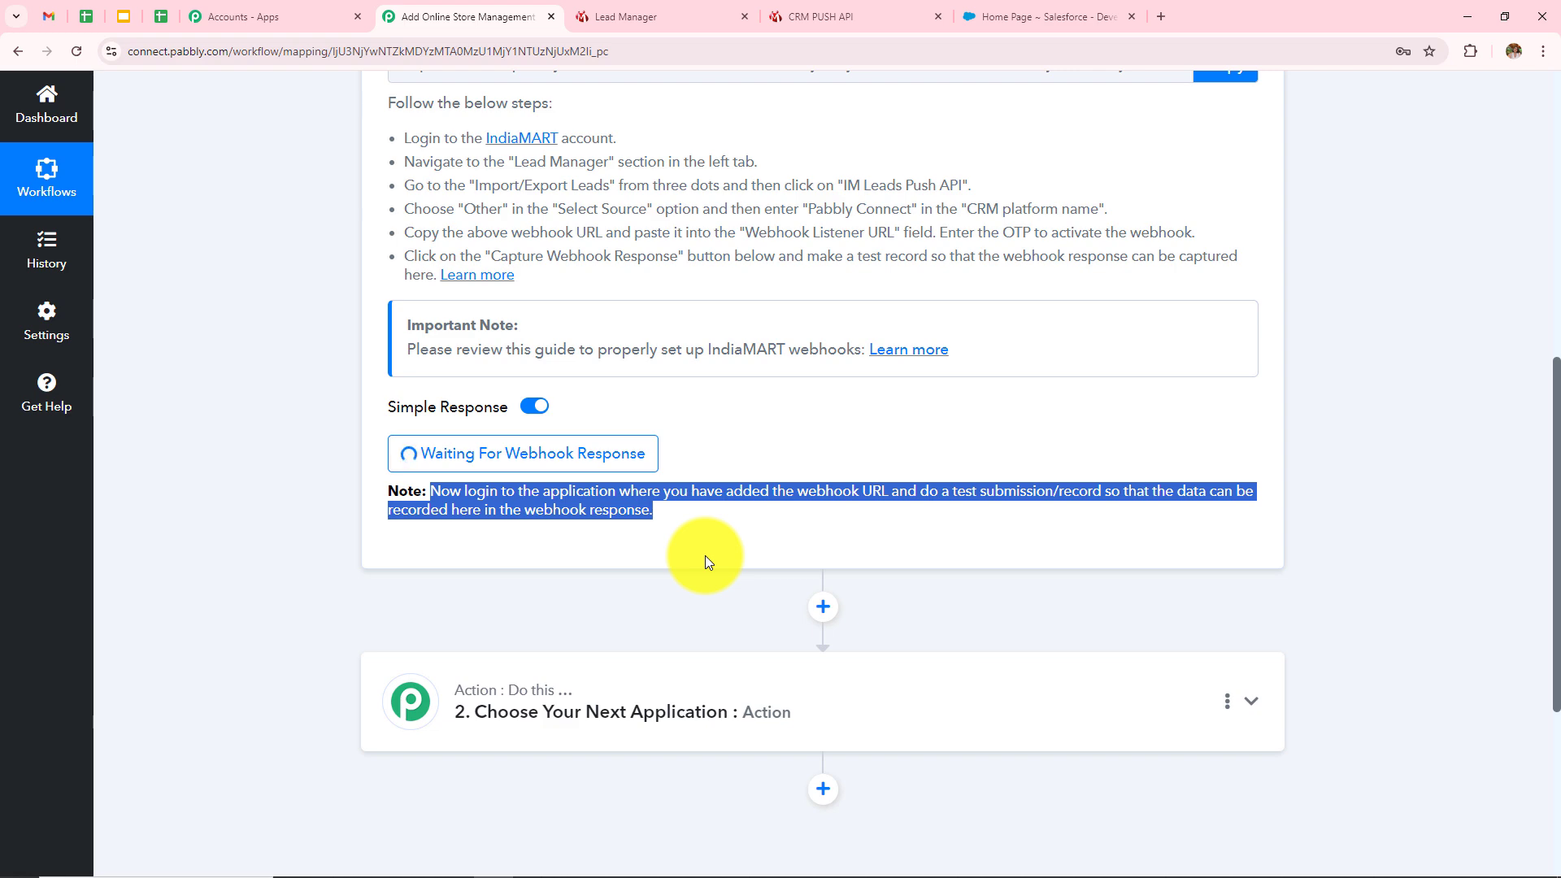
{"action": "left_click", "coordinate": [705, 554]}
{"action": "scroll", "coordinate": [885, 450], "scroll_direction": "down", "scroll_amount": 1}
{"action": "scroll", "coordinate": [885, 450], "scroll_direction": "down", "scroll_amount": 3}
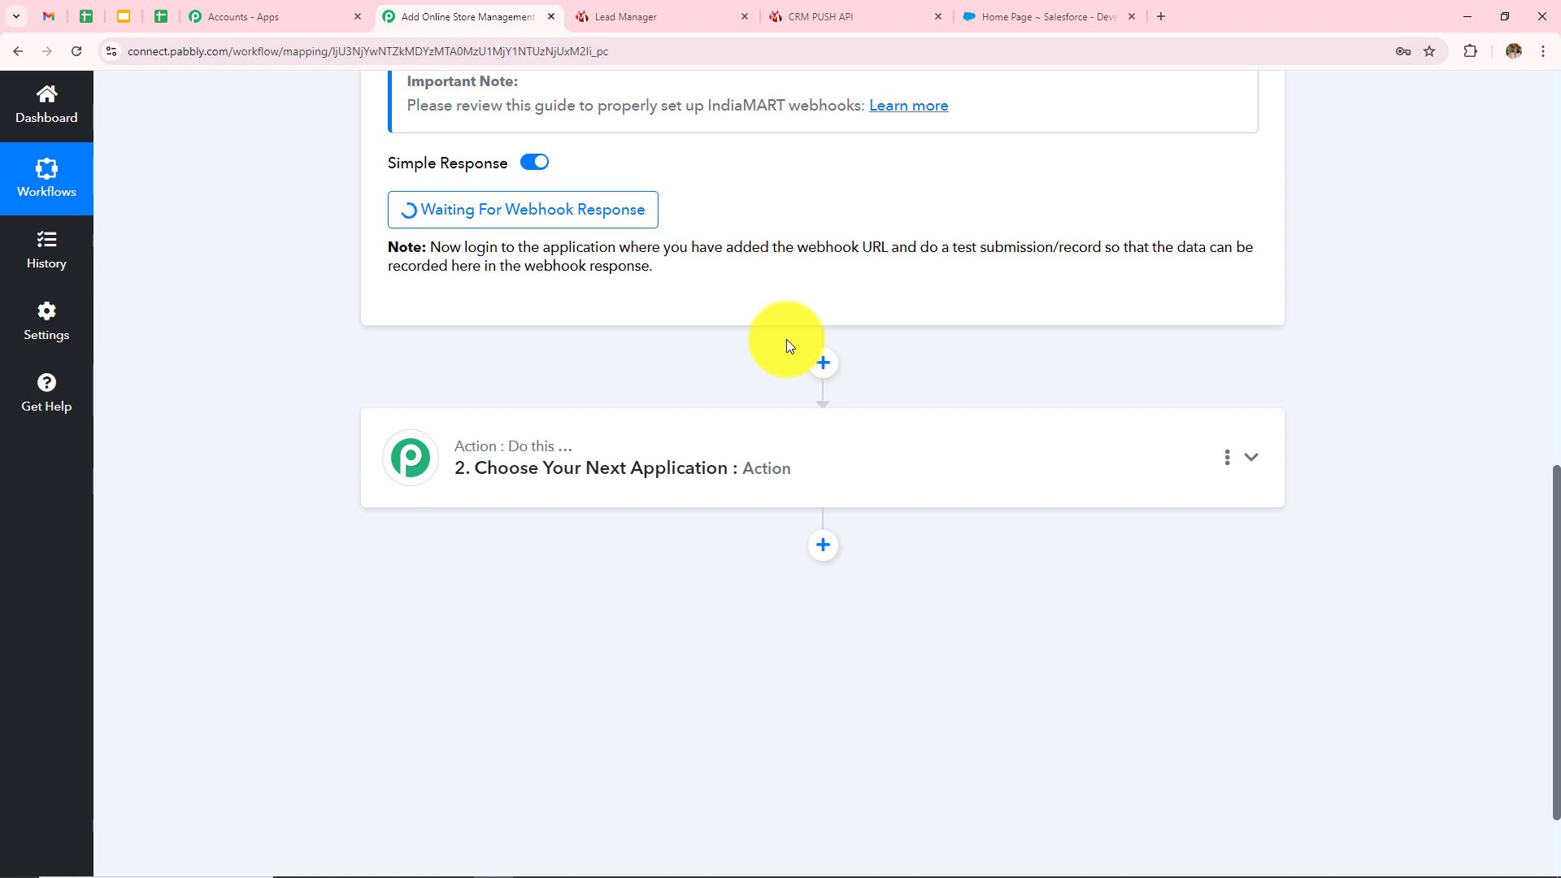
{"action": "key", "text": "alt+Tab"}
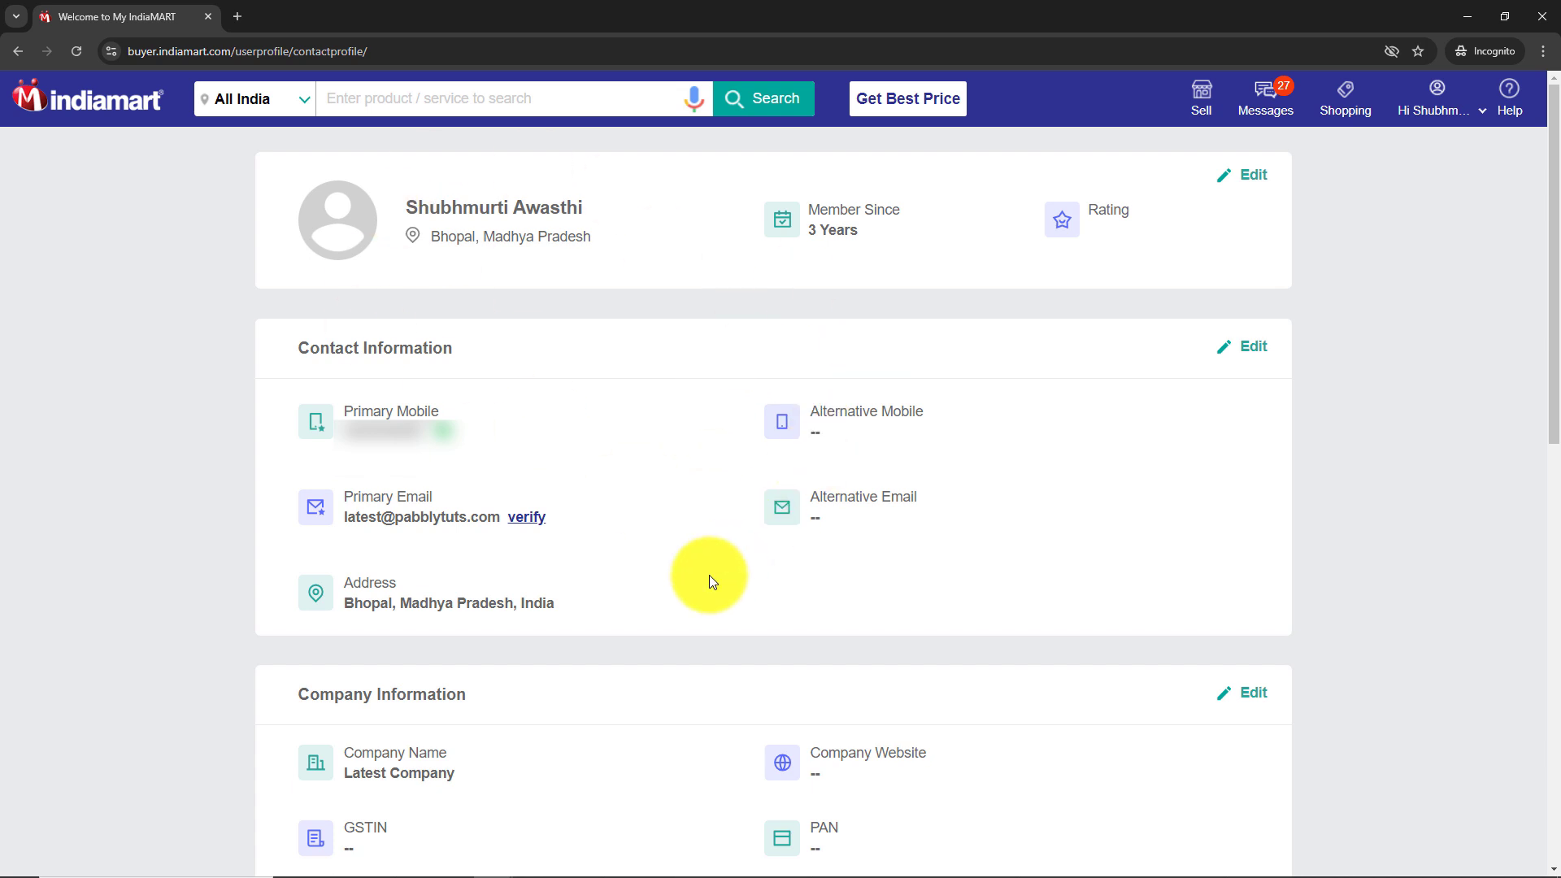
Check the buyer profile's email and company name, then search 'magnet brains' and pick magnet brains software technology pvt ltd.
{"action": "left_click_drag", "start_coordinate": [339, 520], "coordinate": [517, 524]}
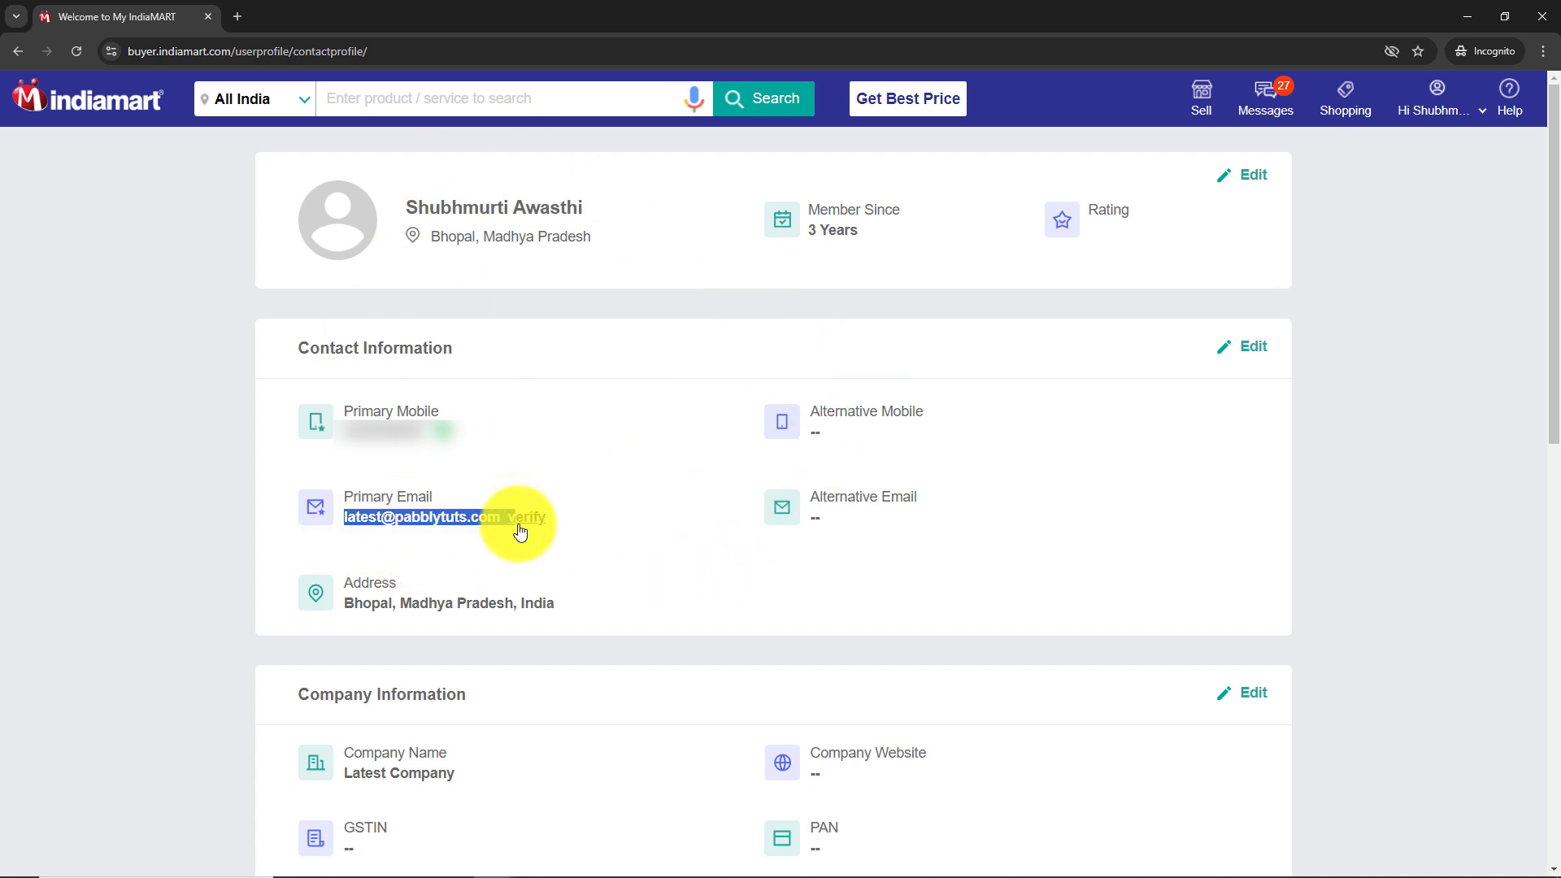
{"action": "left_click_drag", "start_coordinate": [340, 773], "coordinate": [514, 796]}
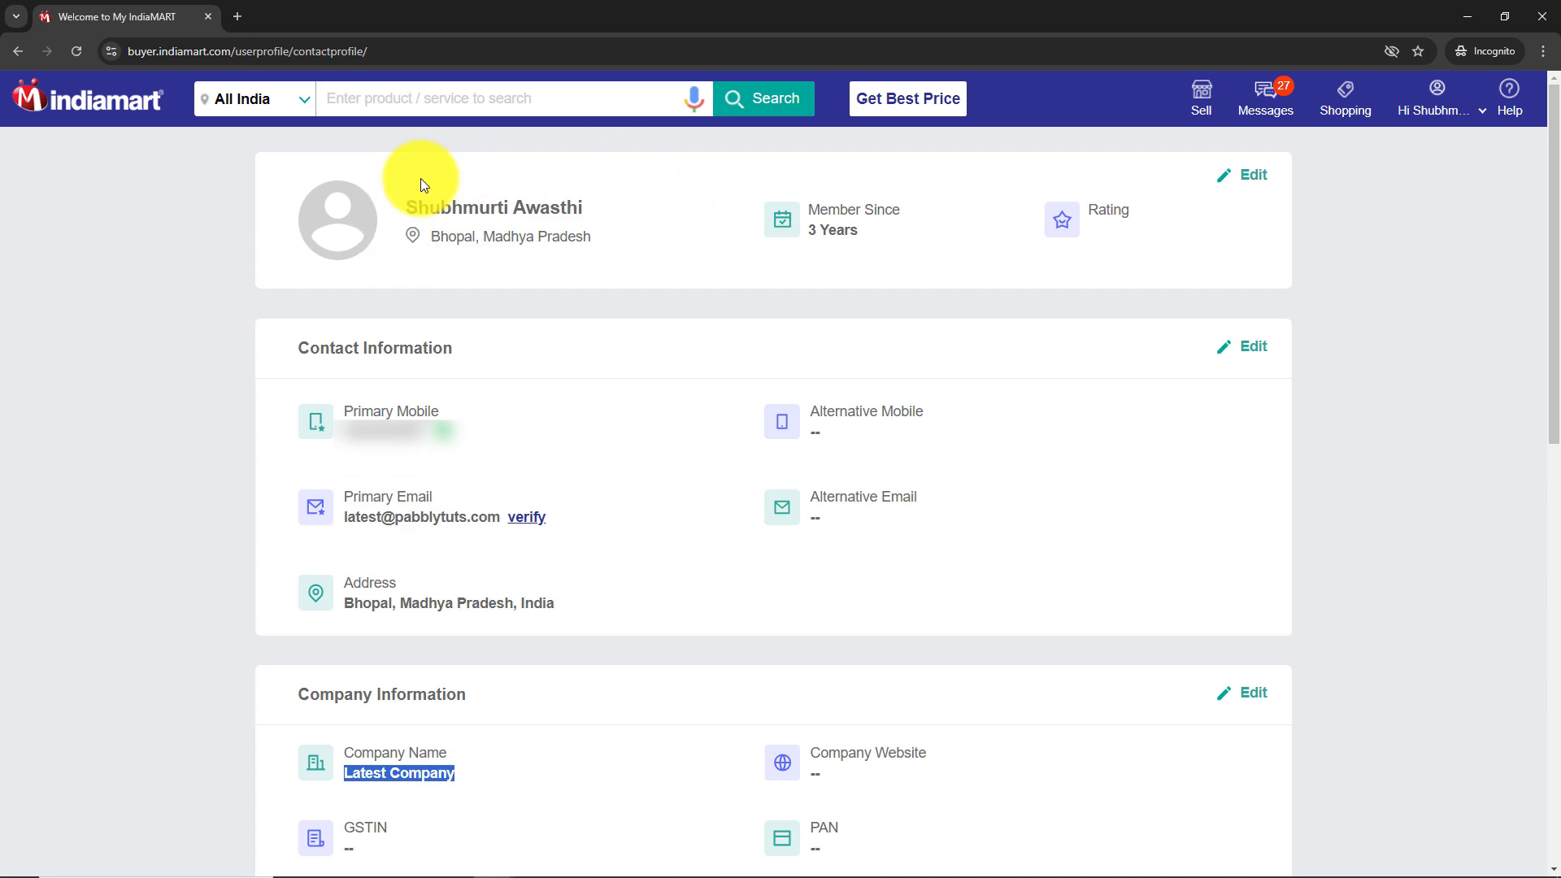
{"action": "left_click", "coordinate": [562, 97]}
{"action": "type", "text": "magnet brains"}
{"action": "left_click", "coordinate": [550, 137]}
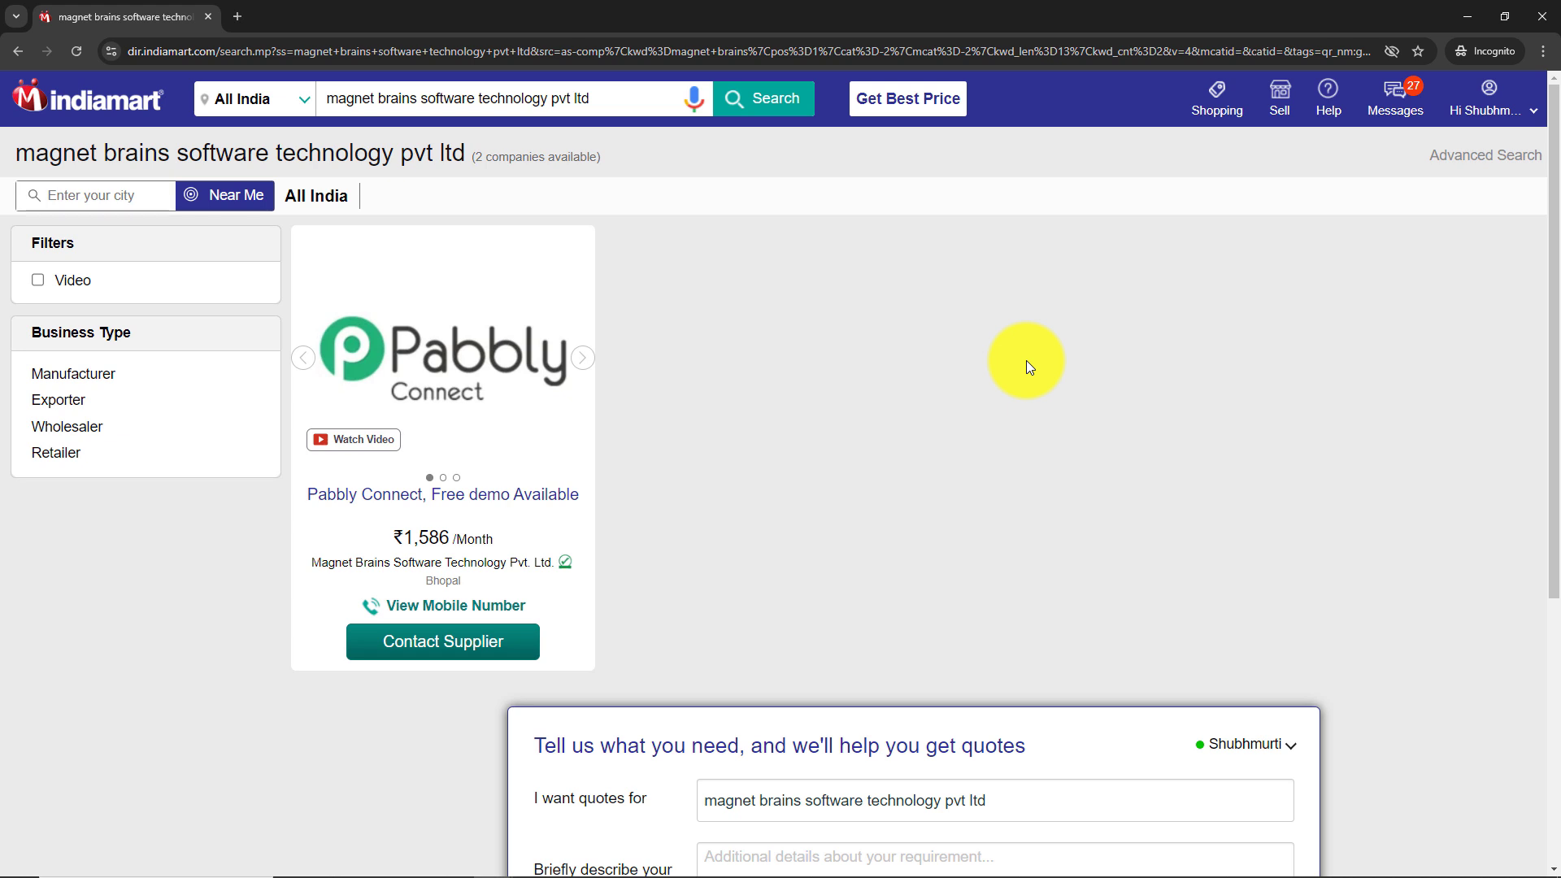
Paste the prepared inquiry message into the Contact Supplier form and send it.
{"action": "left_click", "coordinate": [492, 630]}
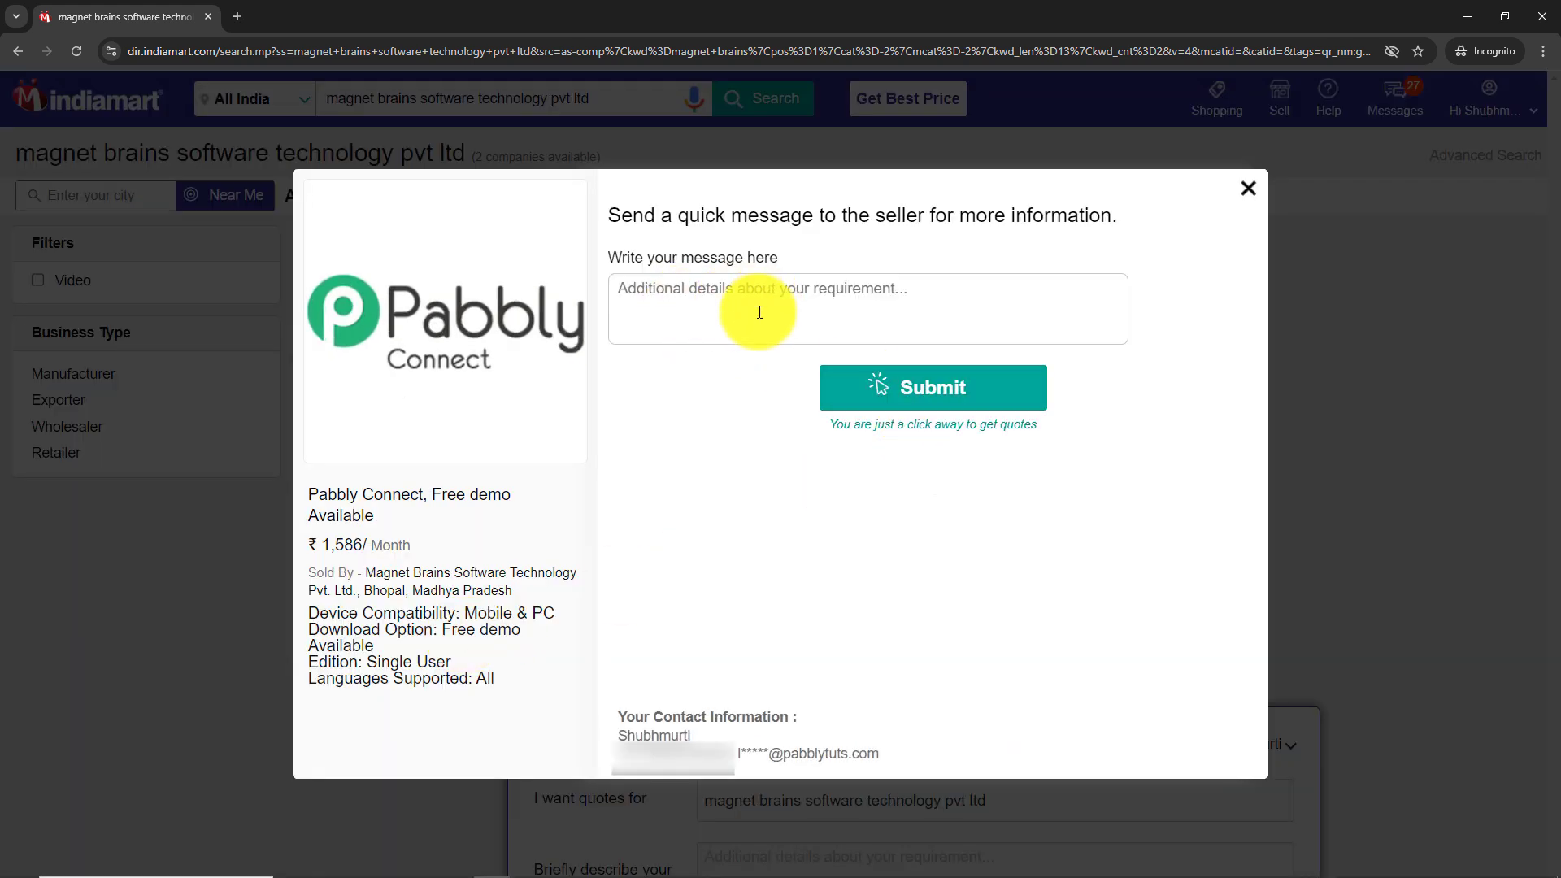
{"action": "left_click", "coordinate": [910, 317]}
{"action": "key", "text": "ctrl+v"}
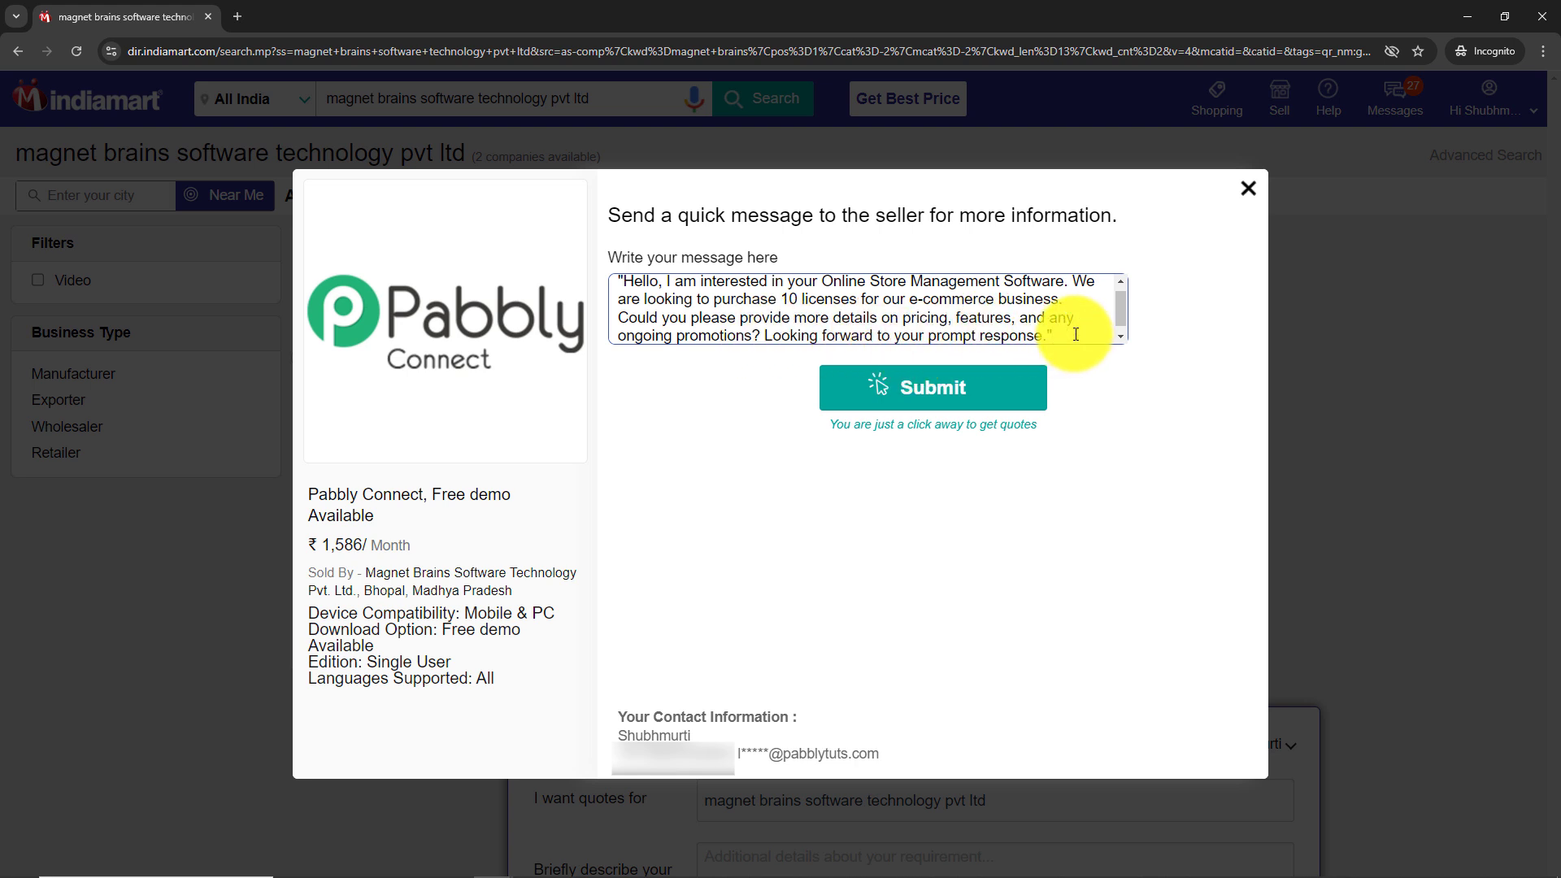
{"action": "scroll", "coordinate": [1114, 335], "scroll_direction": "down", "scroll_amount": 2}
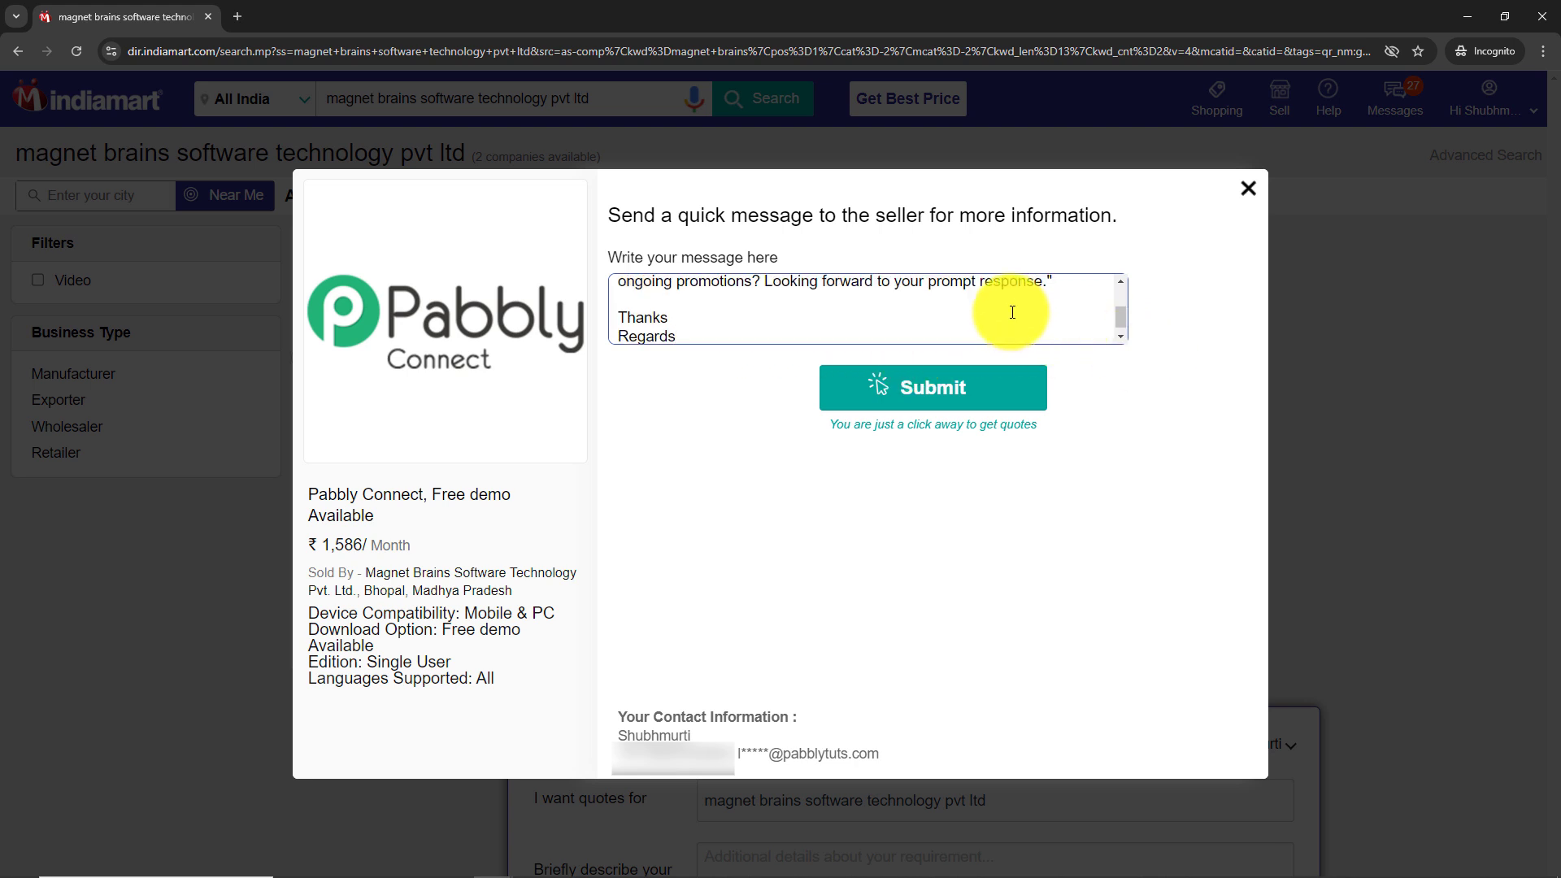
{"action": "scroll", "coordinate": [1011, 308], "scroll_direction": "up", "scroll_amount": 2}
{"action": "scroll", "coordinate": [1013, 312], "scroll_direction": "down", "scroll_amount": 2}
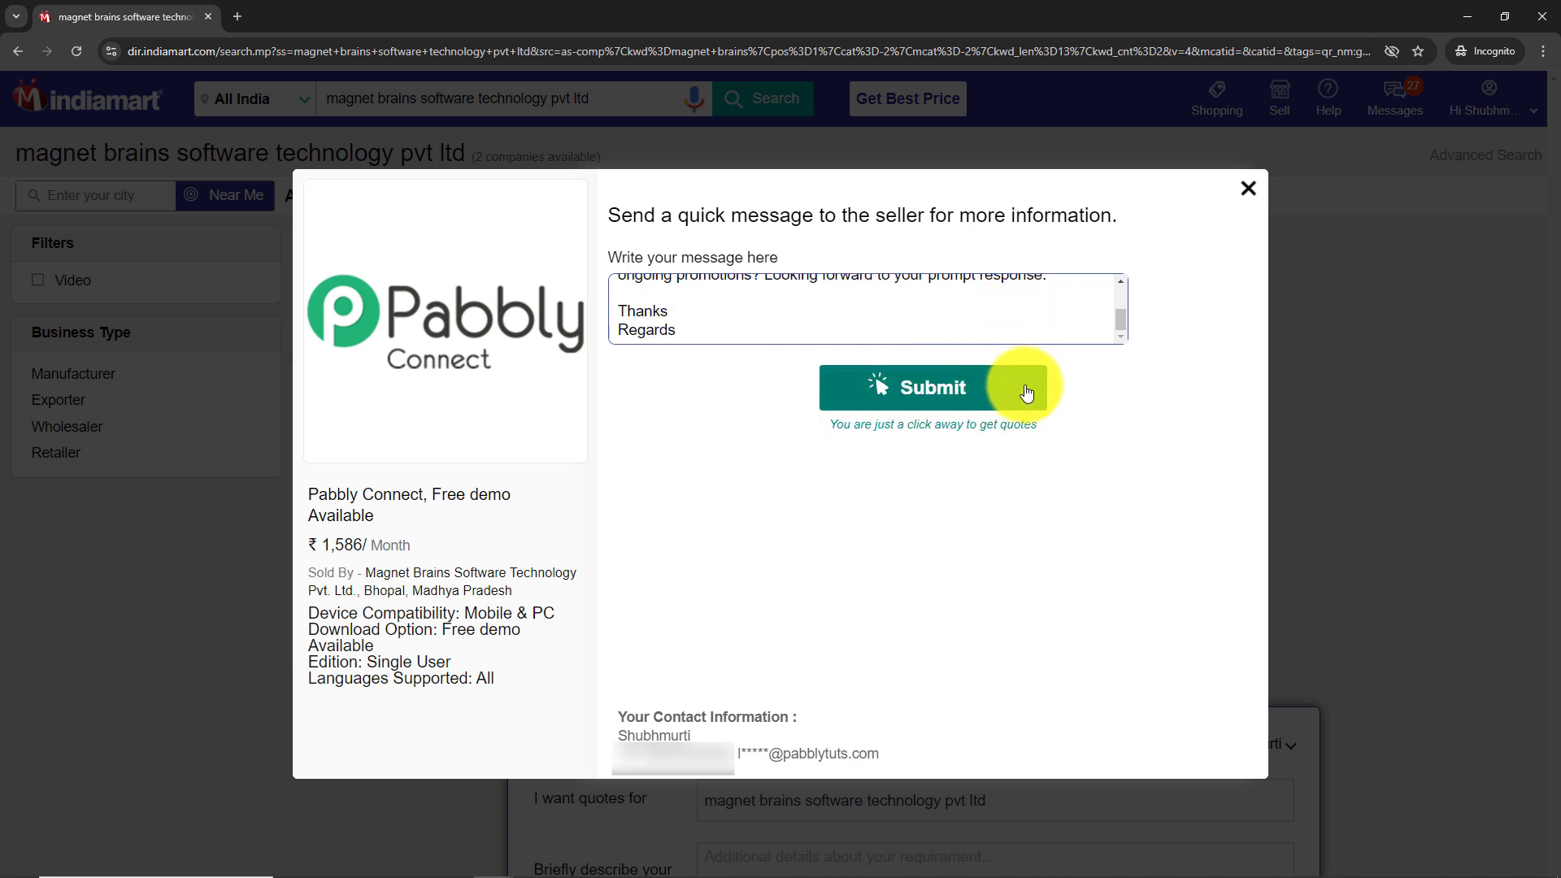
{"action": "left_click", "coordinate": [955, 384]}
Enter 'Latest Company' as the business name, submit, and view the Thank You confirmation.
{"action": "left_click", "coordinate": [799, 298]}
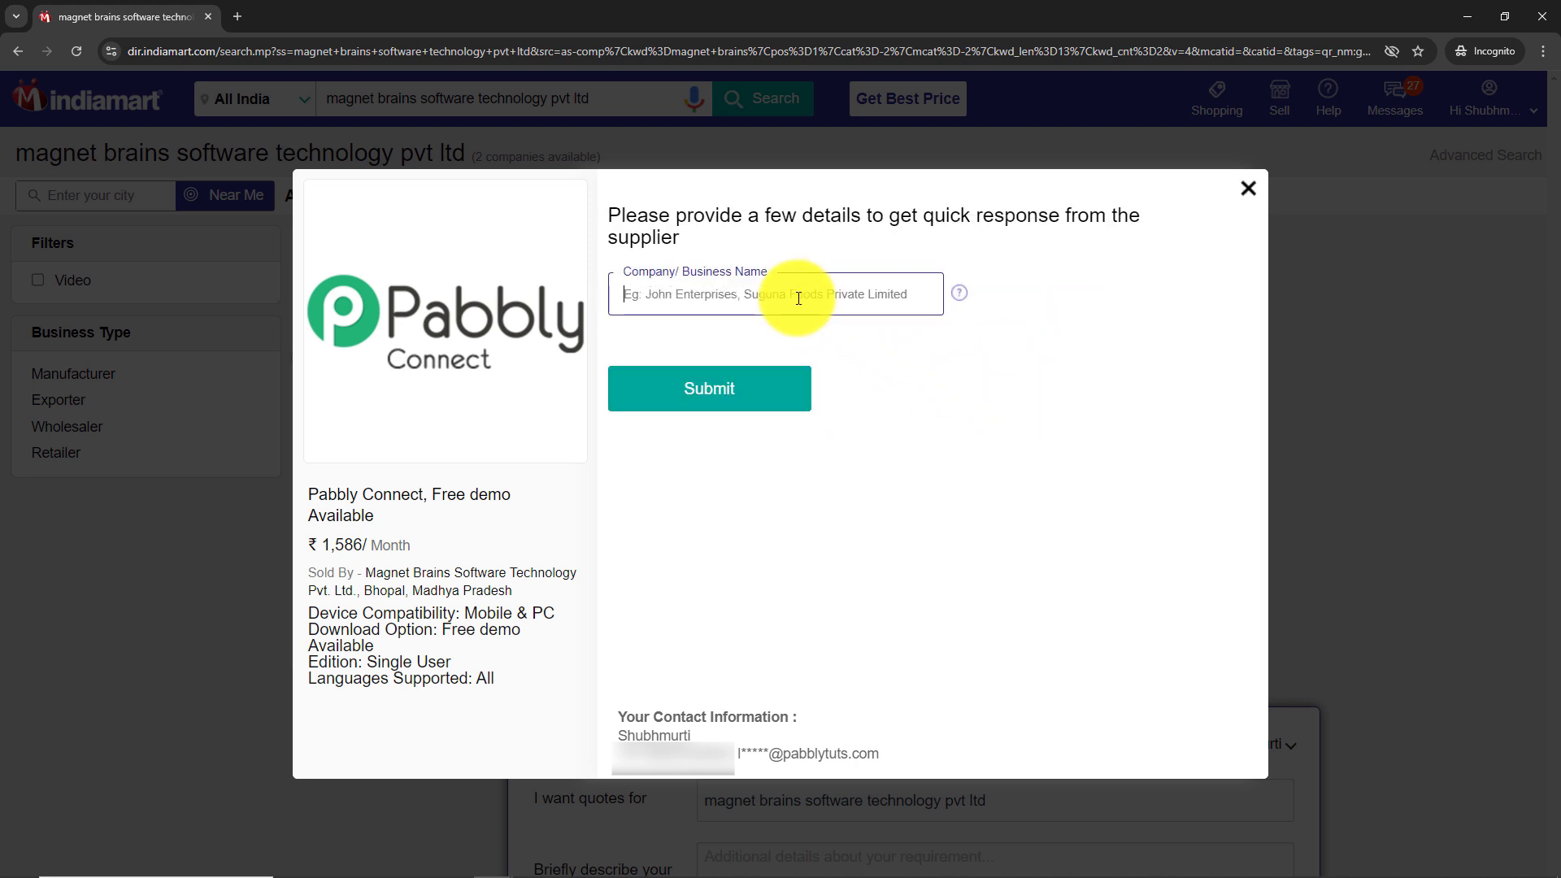
{"action": "type", "text": "Late"}
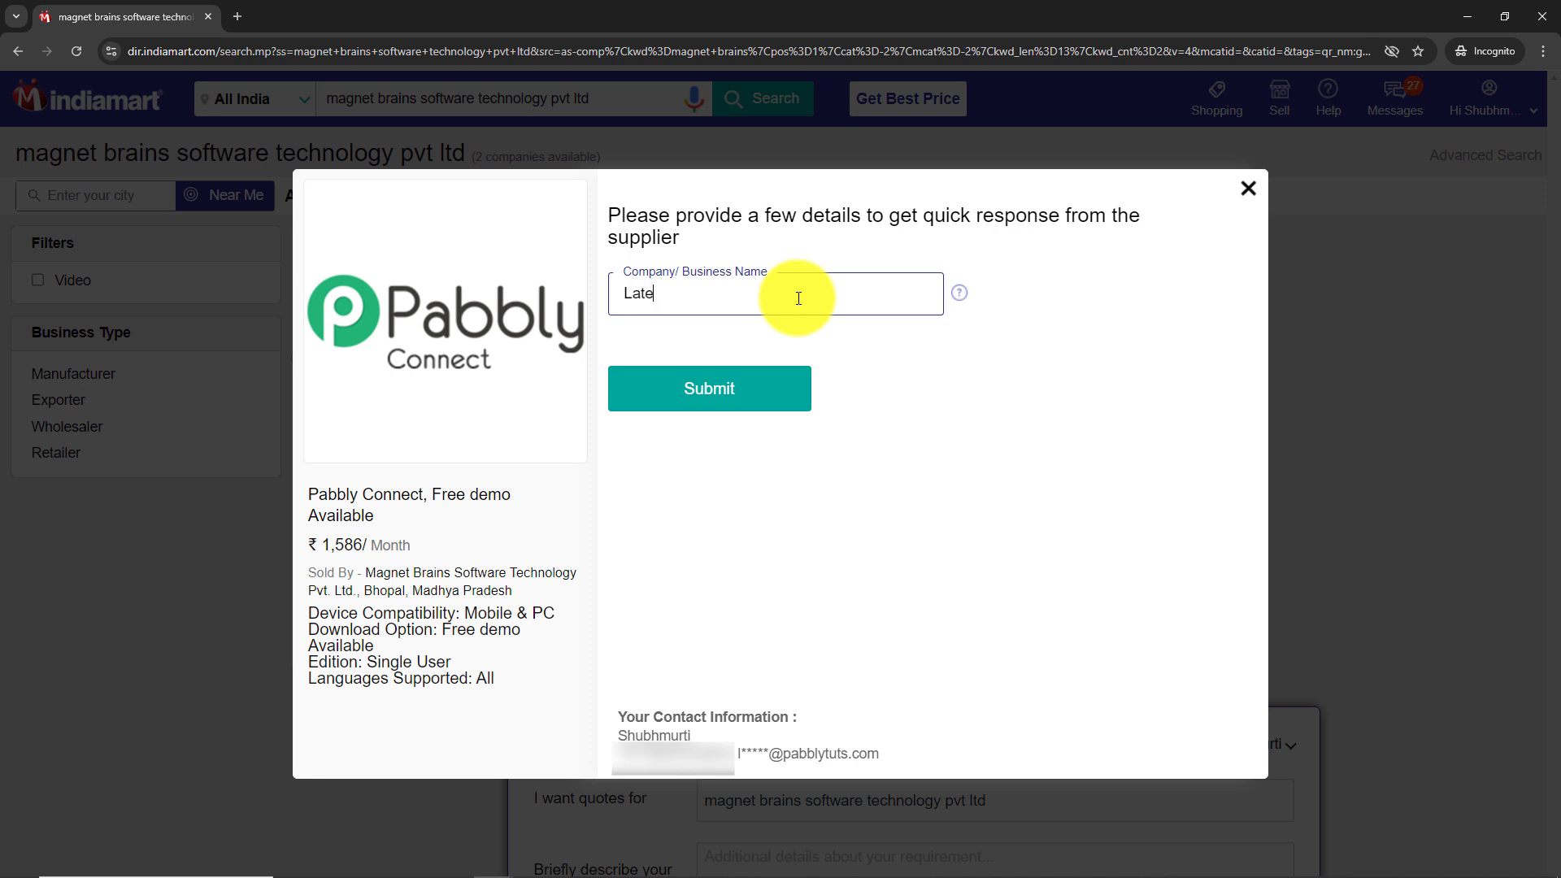
{"action": "type", "text": "st Company"}
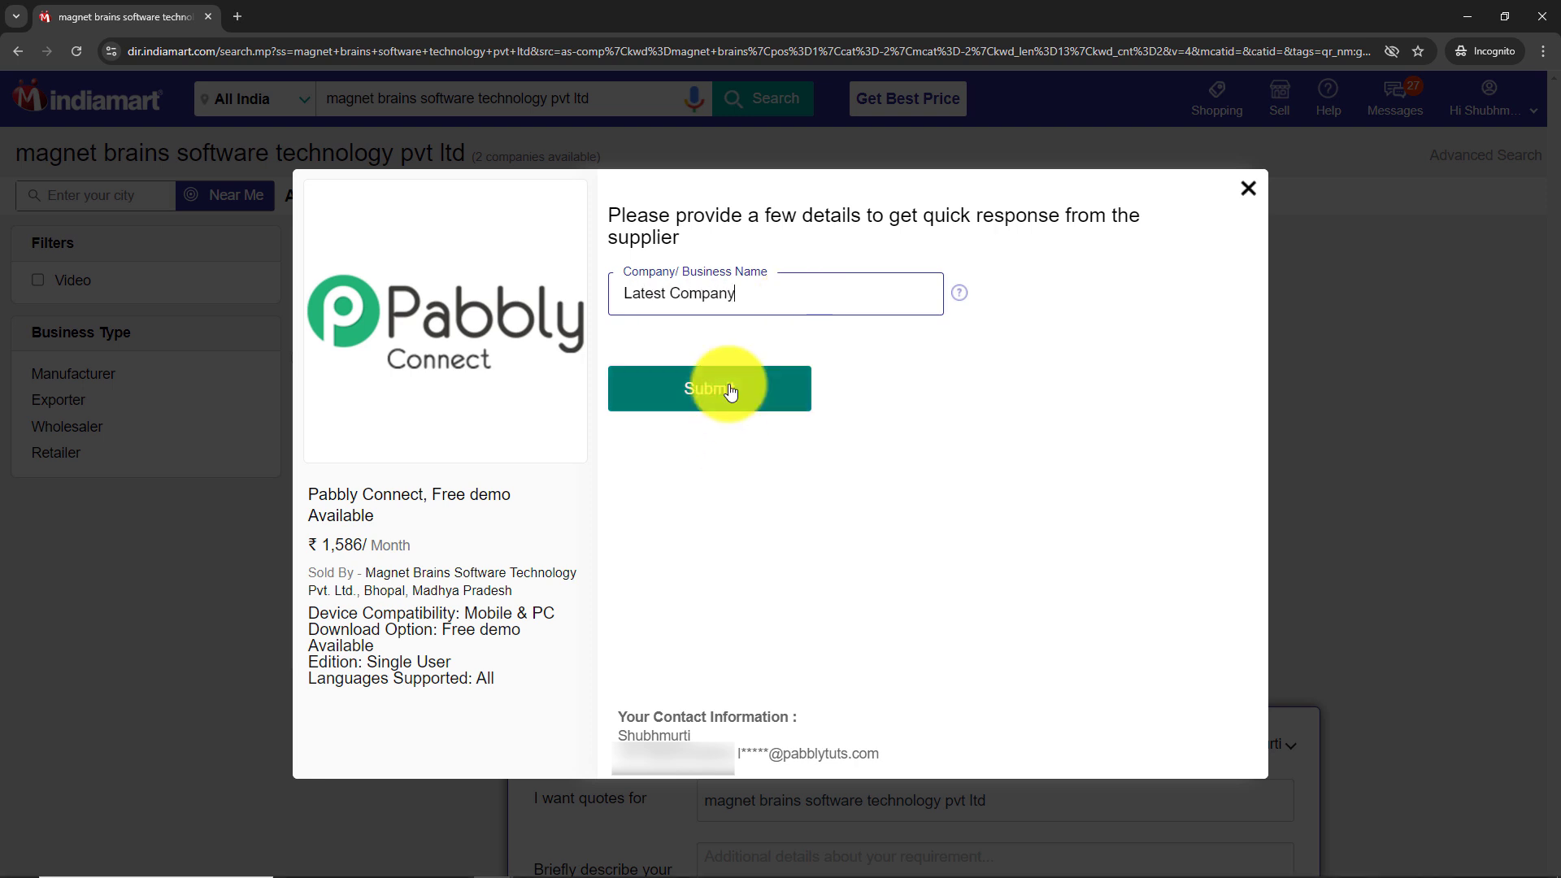
{"action": "left_click", "coordinate": [721, 387]}
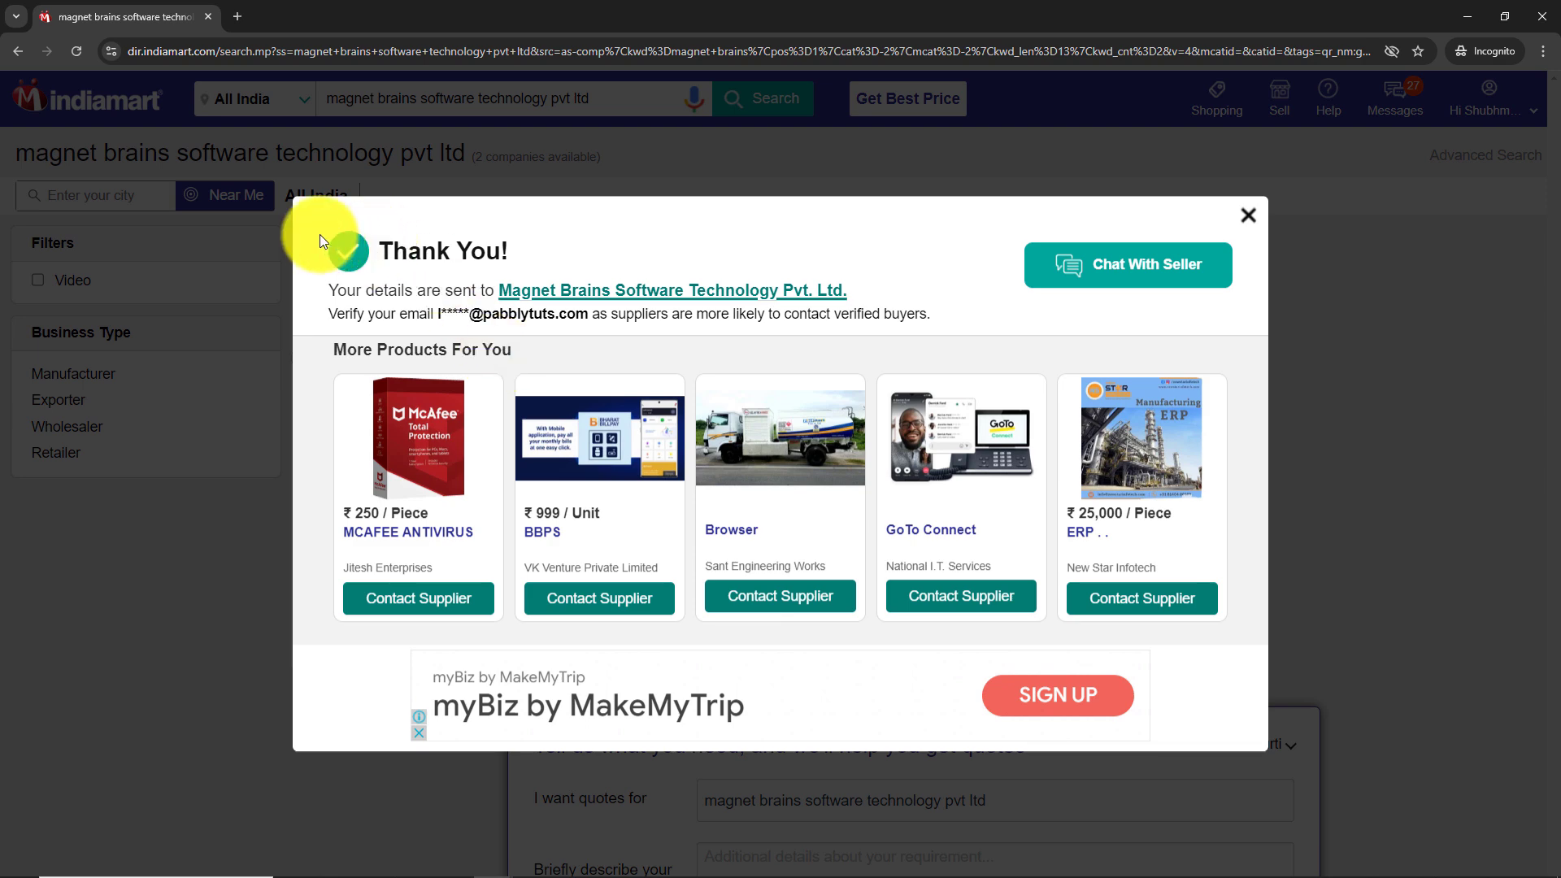
{"action": "left_click_drag", "start_coordinate": [320, 234], "coordinate": [989, 339]}
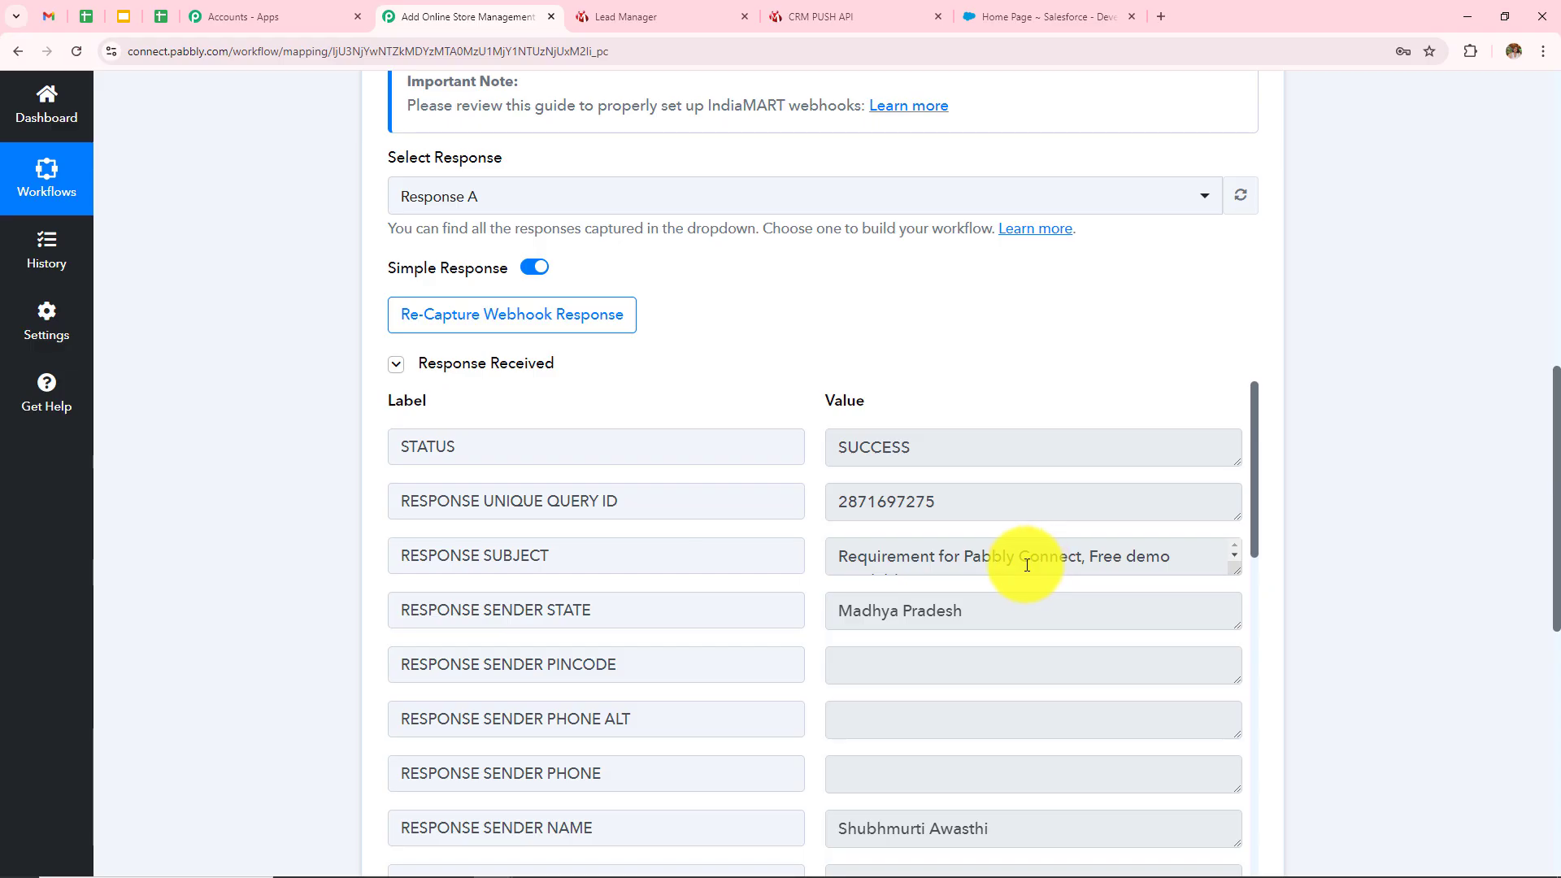
Review the captured IndiaMART response: STATUS SUCCESS, the unique query ID and the full message text.
{"action": "double_click", "coordinate": [927, 450]}
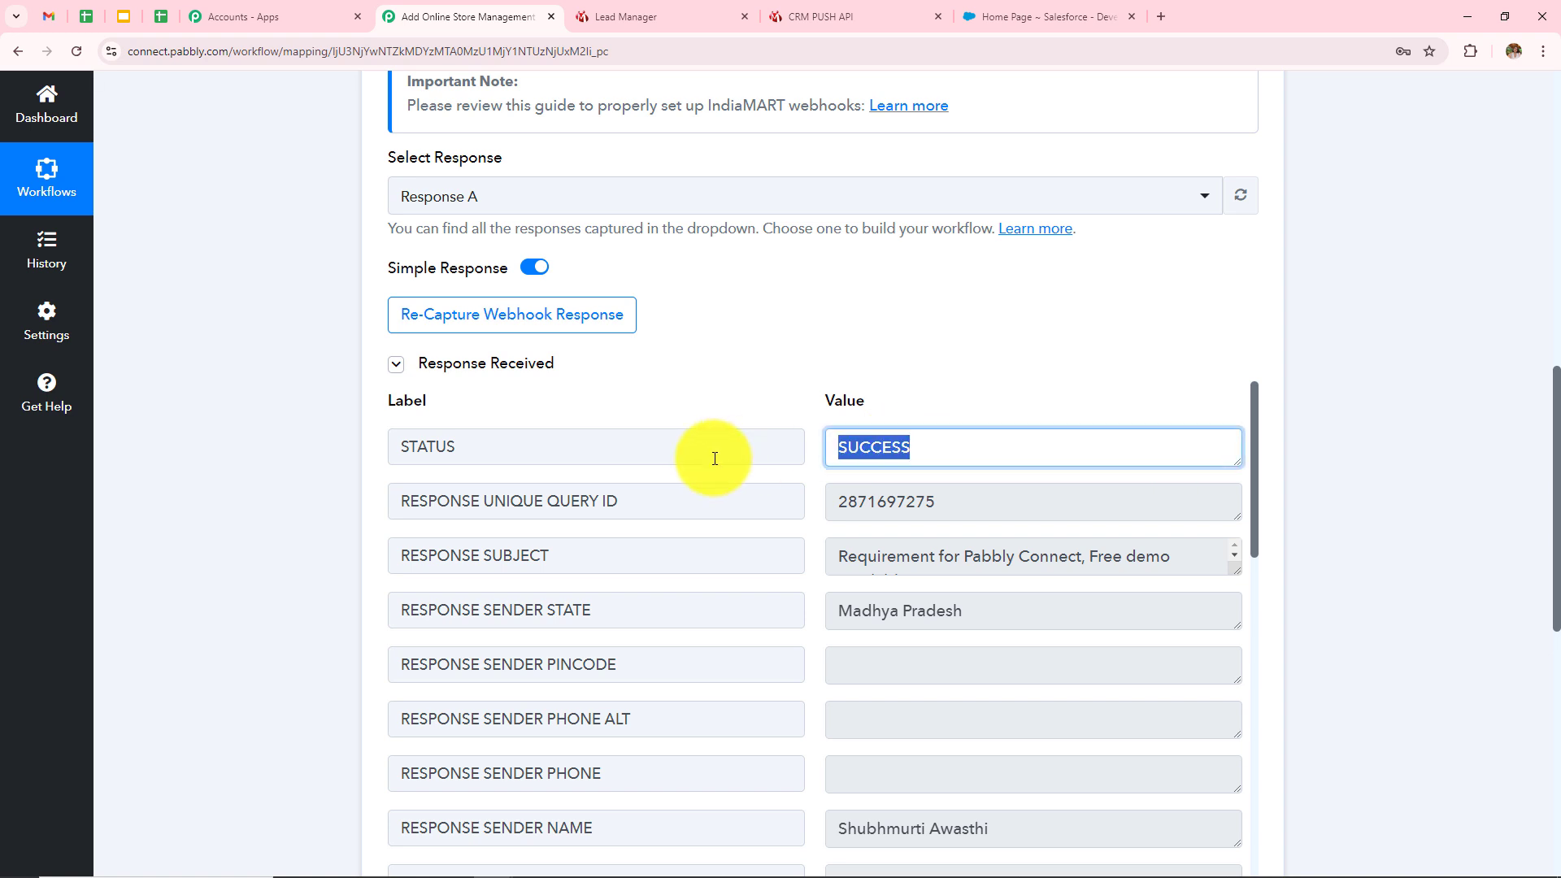
{"action": "double_click", "coordinate": [988, 502]}
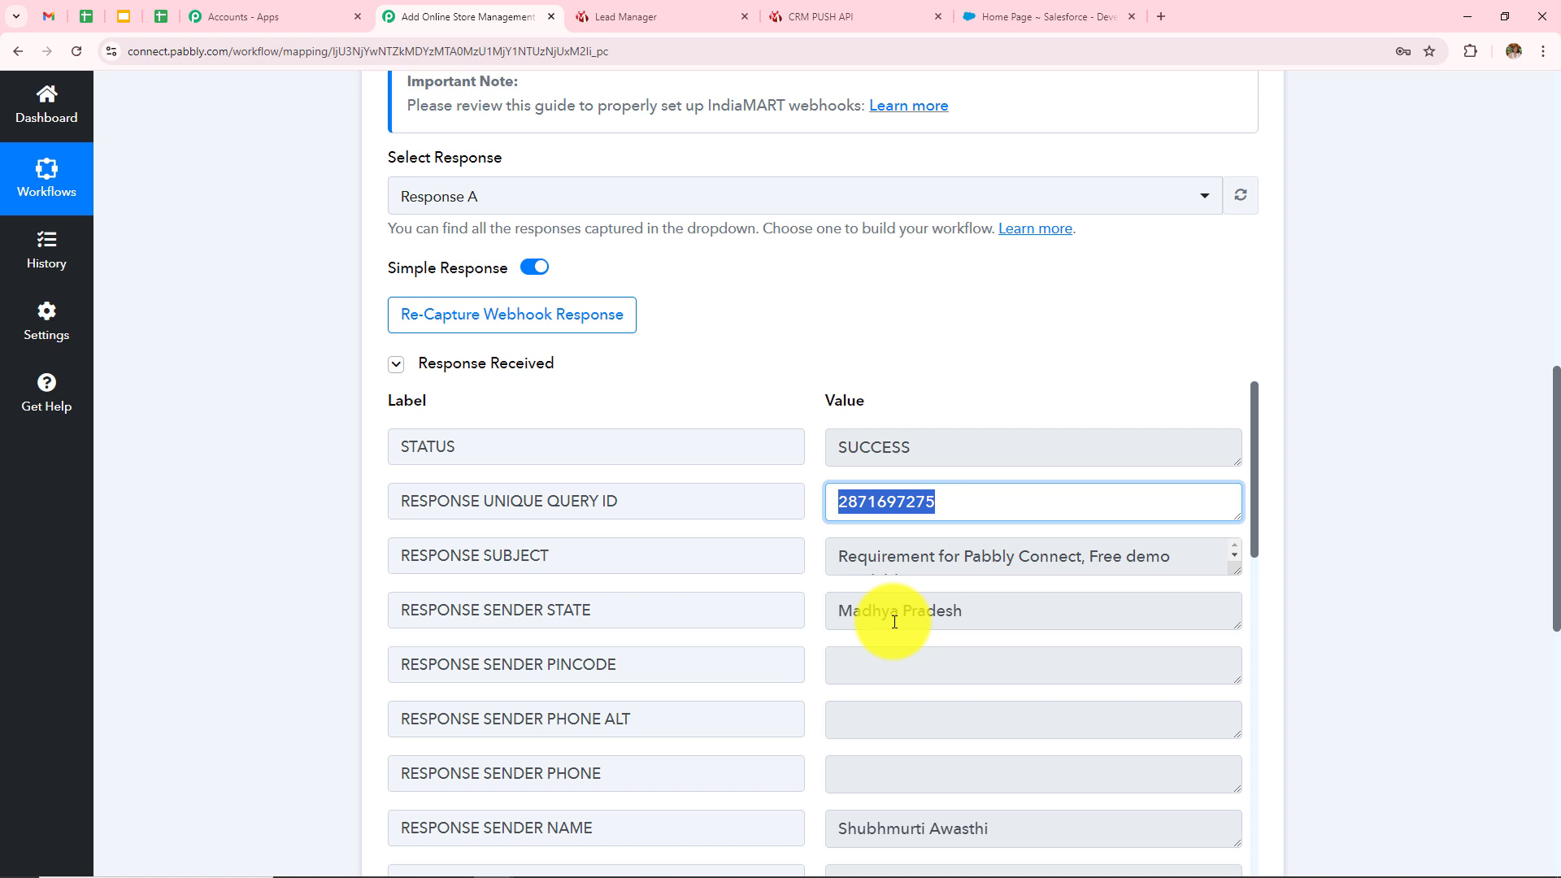
{"action": "scroll", "coordinate": [927, 593], "scroll_direction": "down", "scroll_amount": 5}
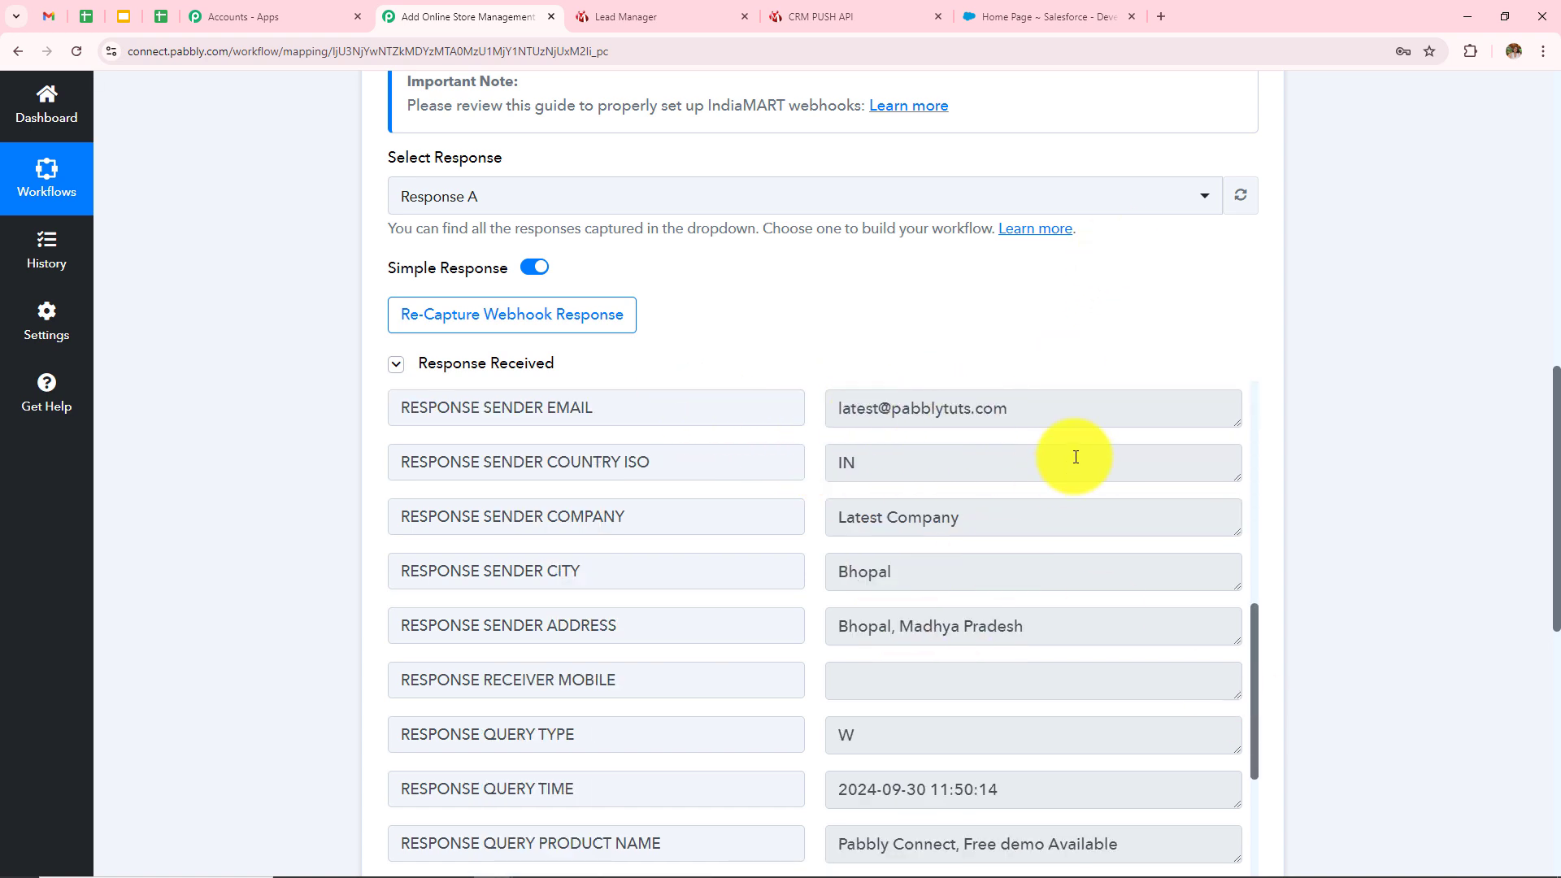
{"action": "scroll", "coordinate": [984, 463], "scroll_direction": "down", "scroll_amount": 1}
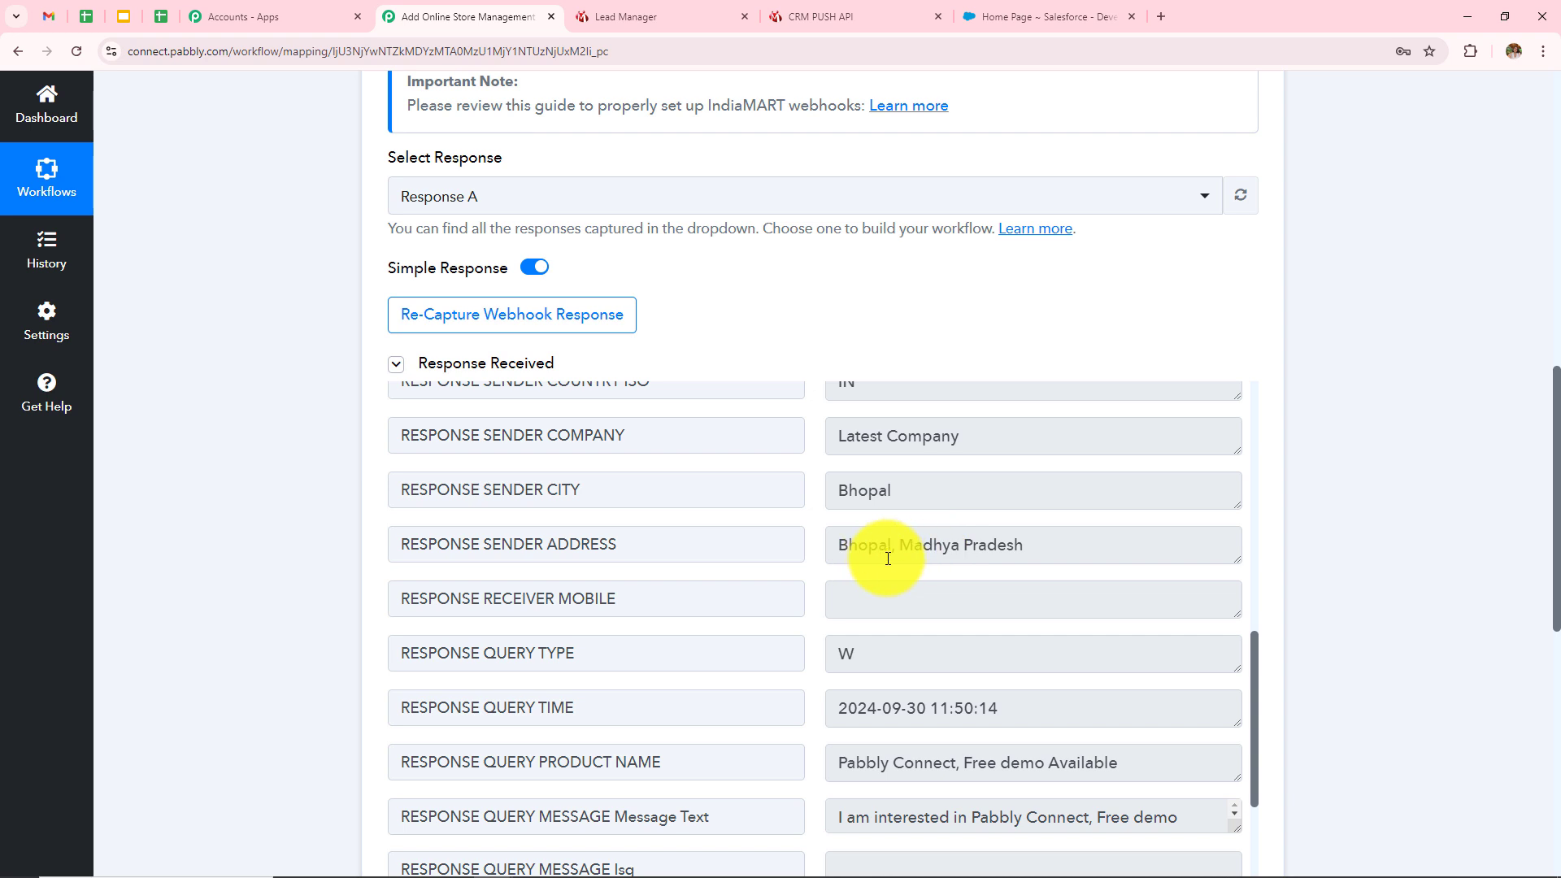
{"action": "scroll", "coordinate": [1099, 541], "scroll_direction": "down", "scroll_amount": 3}
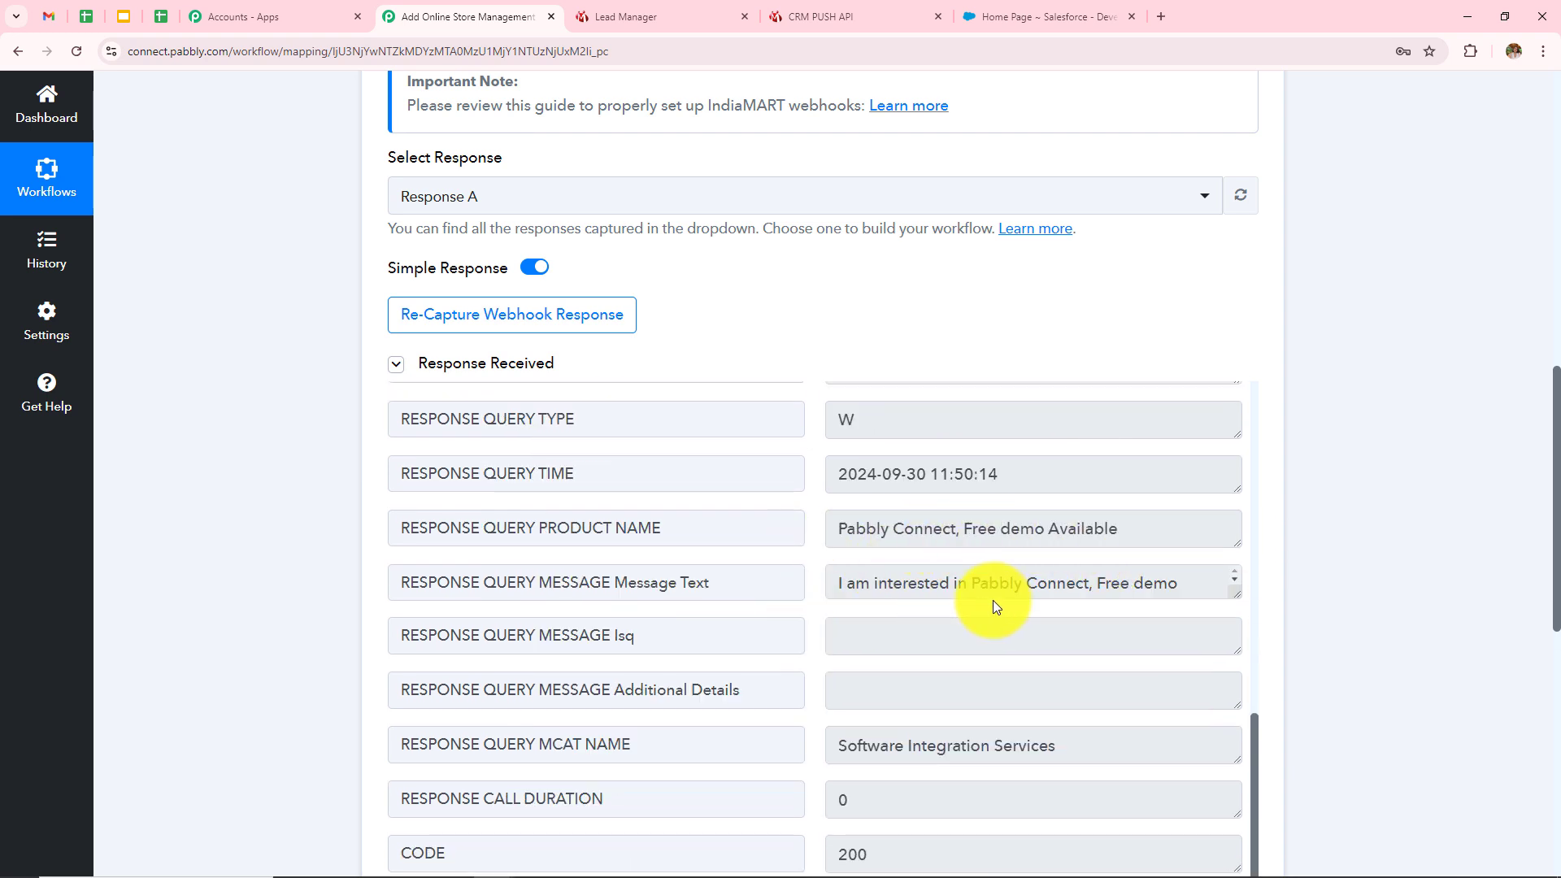
{"action": "left_click_drag", "start_coordinate": [1242, 594], "coordinate": [1244, 627]}
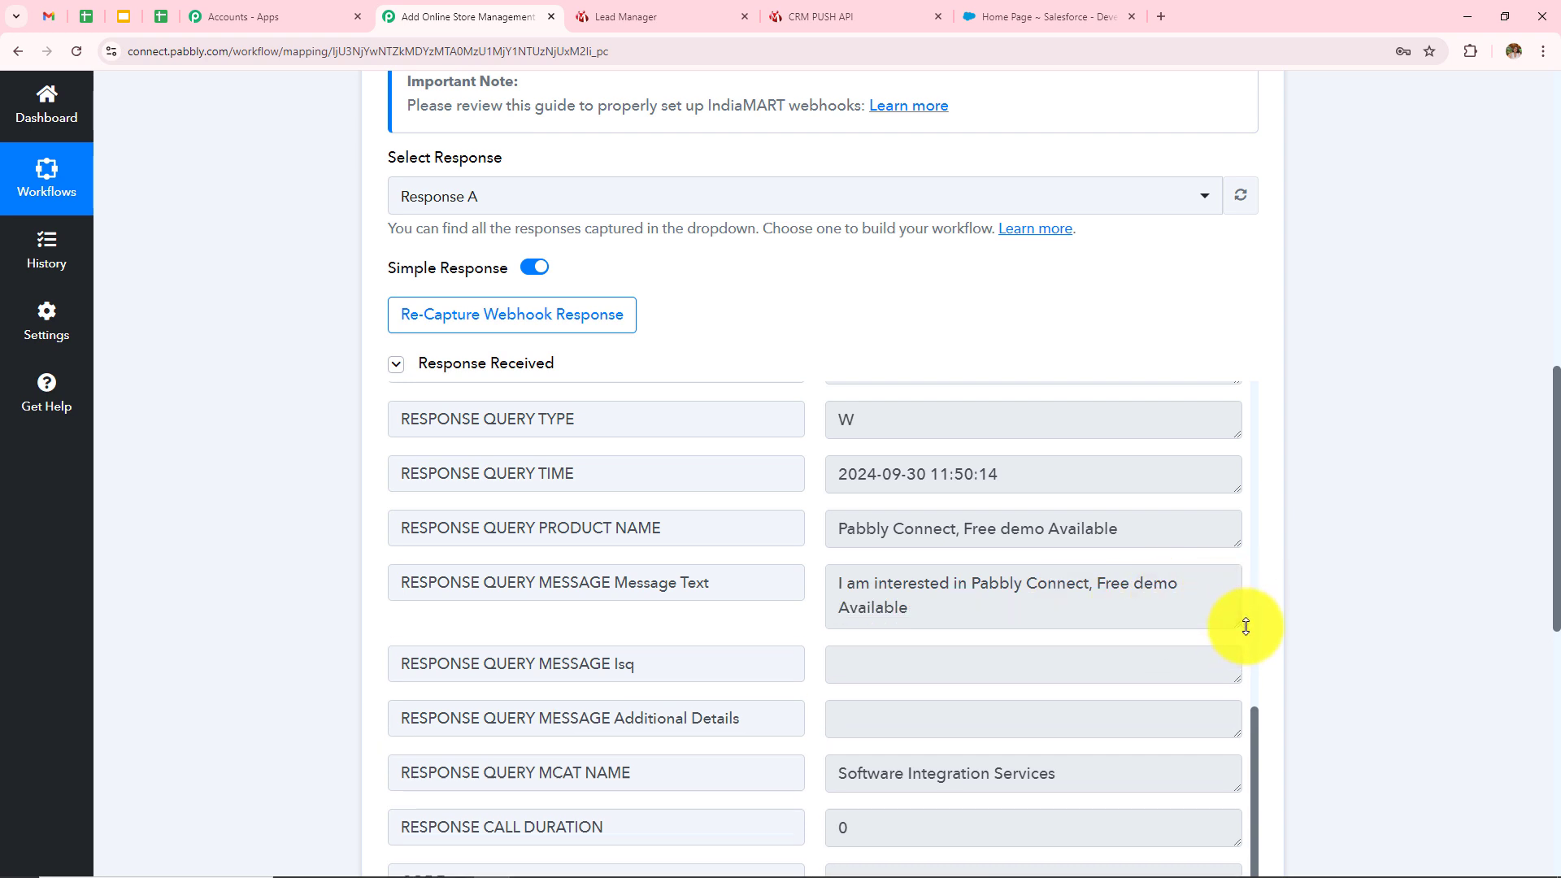
{"action": "triple_click", "coordinate": [1066, 597]}
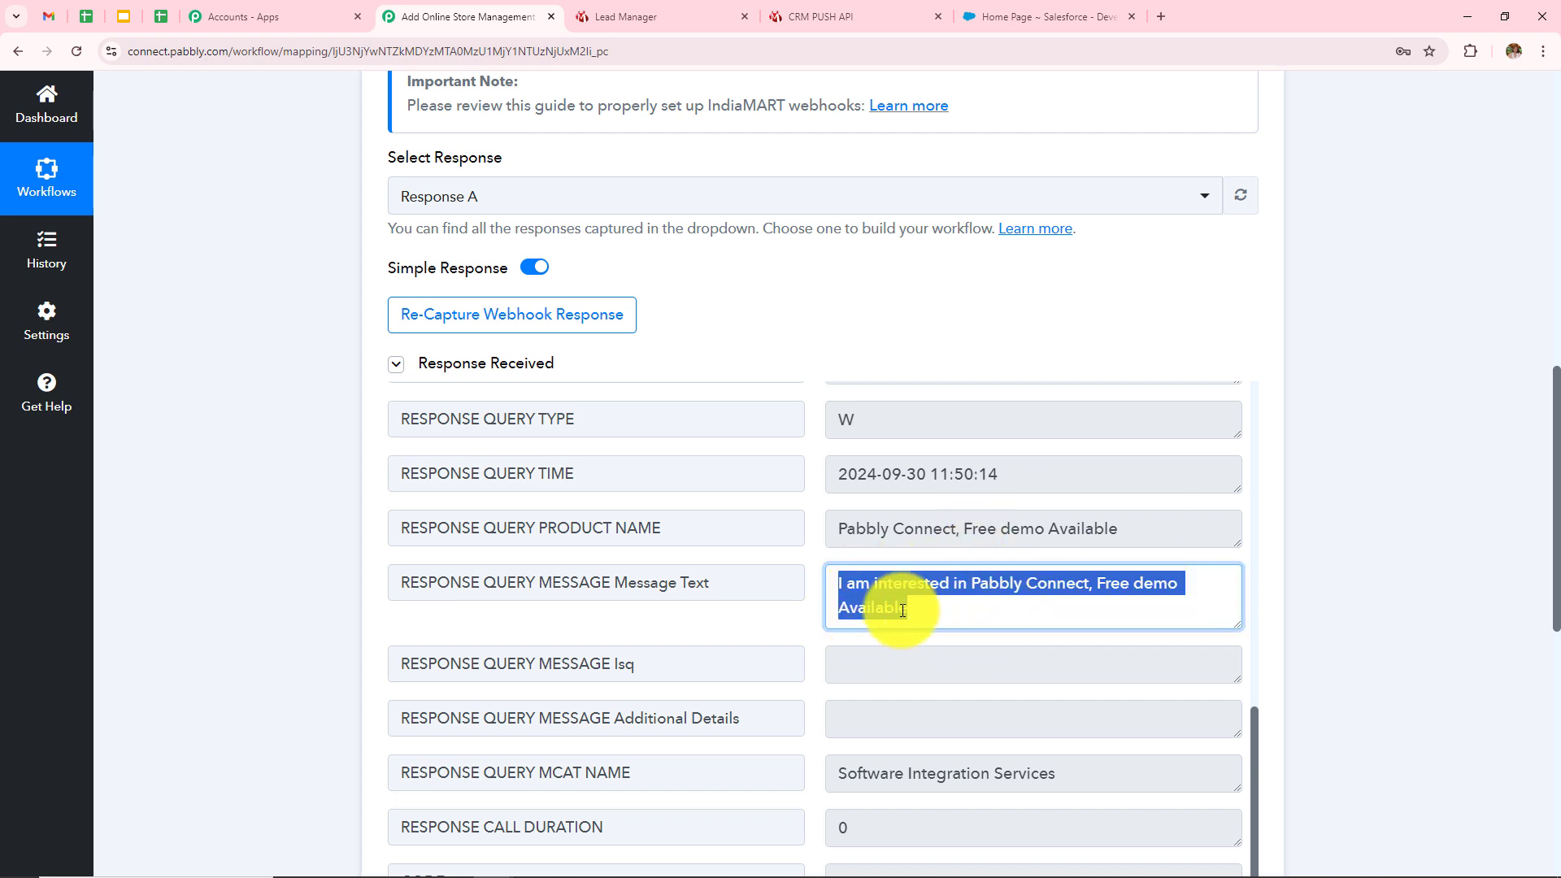
{"action": "left_click", "coordinate": [644, 16]}
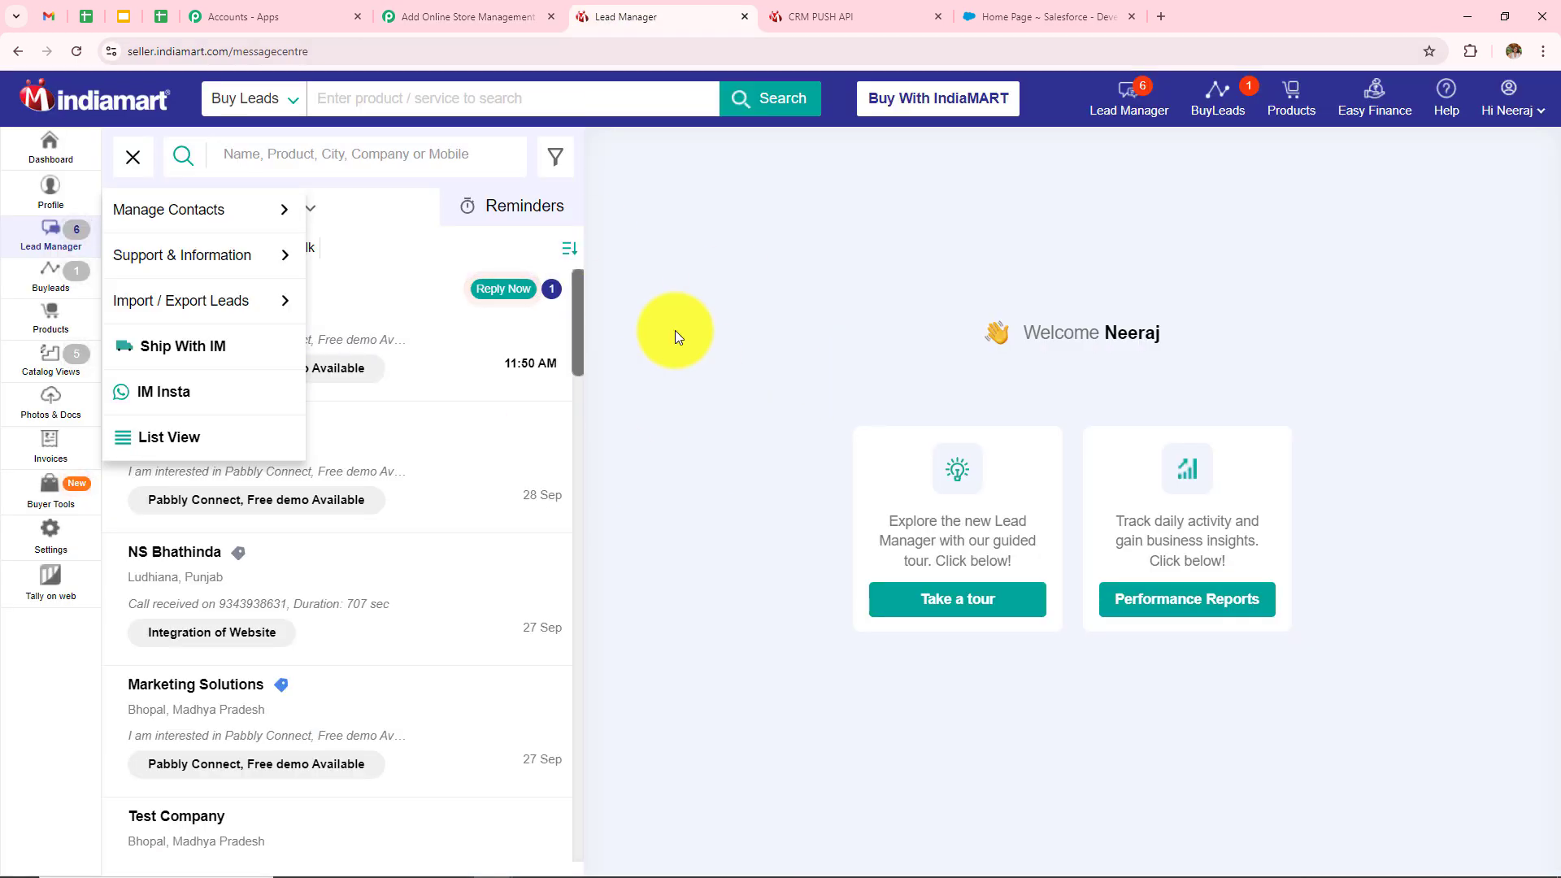
{"action": "left_click", "coordinate": [471, 16]}
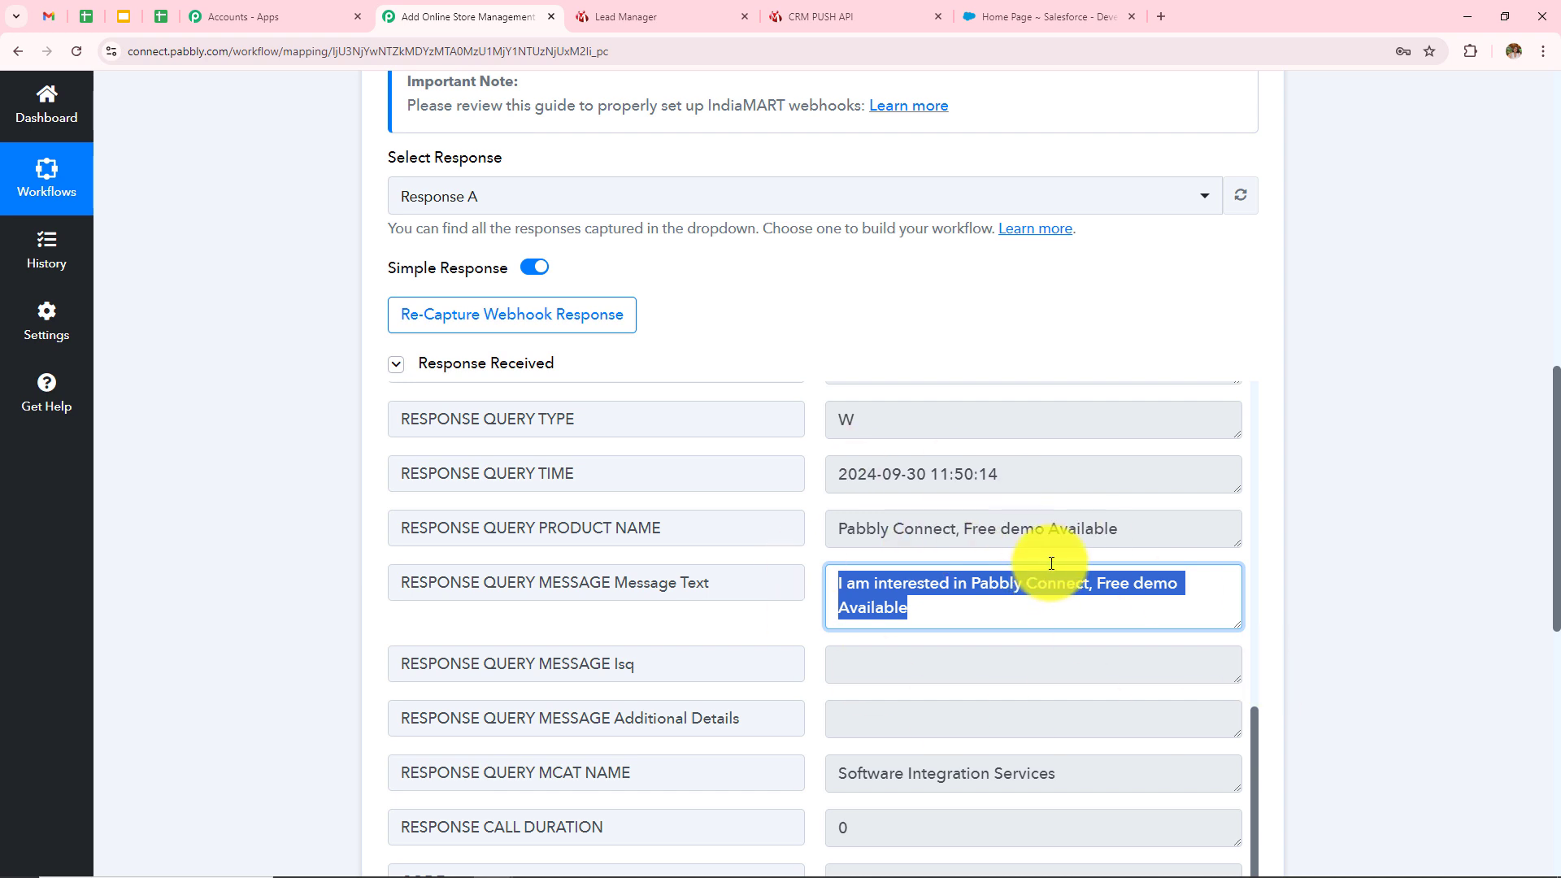
Expand the '2. Choose Your Next Application' card to show its app choices.
{"action": "scroll", "coordinate": [1081, 519], "scroll_direction": "up", "scroll_amount": 4}
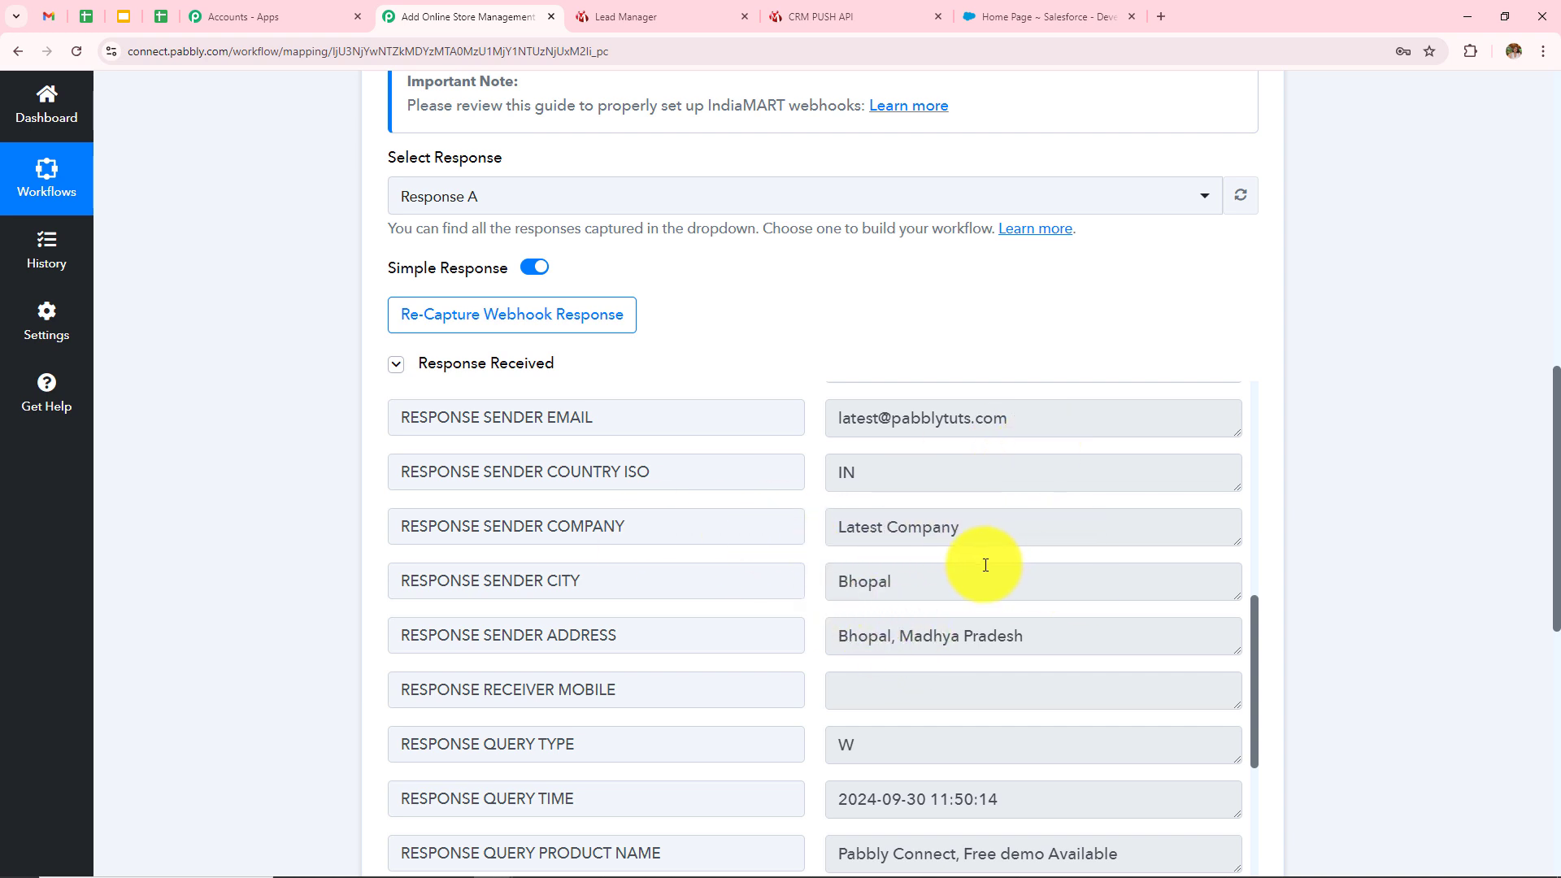
{"action": "scroll", "coordinate": [1426, 413], "scroll_direction": "up", "scroll_amount": 6}
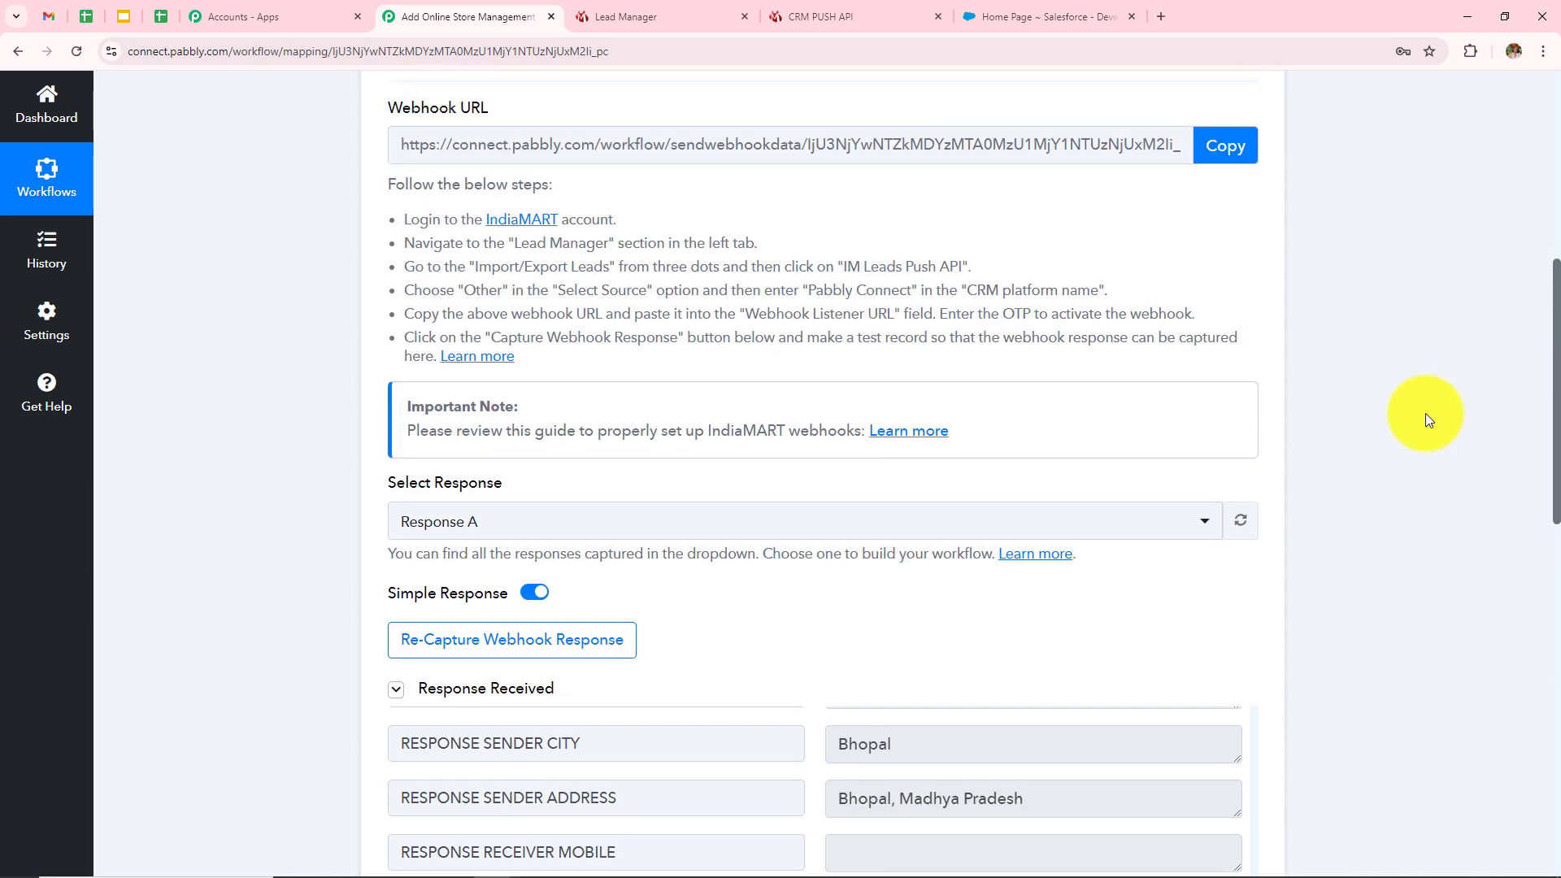
{"action": "scroll", "coordinate": [1426, 413], "scroll_direction": "up", "scroll_amount": 1}
{"action": "scroll", "coordinate": [1091, 413], "scroll_direction": "up", "scroll_amount": 1}
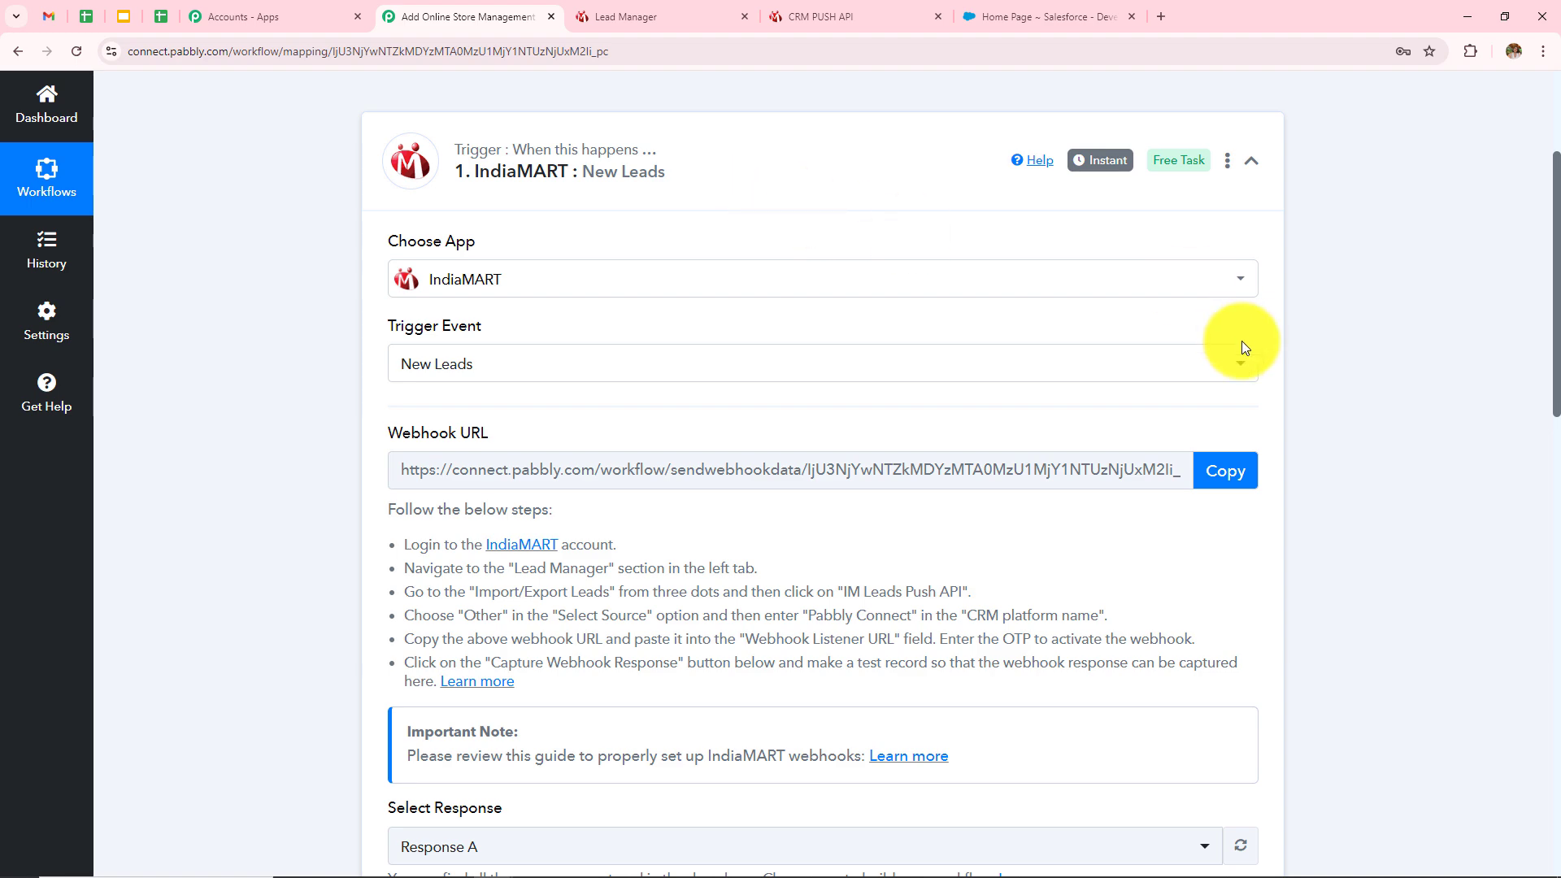
{"action": "scroll", "coordinate": [1293, 345], "scroll_direction": "down", "scroll_amount": 1}
{"action": "scroll", "coordinate": [1291, 344], "scroll_direction": "down", "scroll_amount": 17}
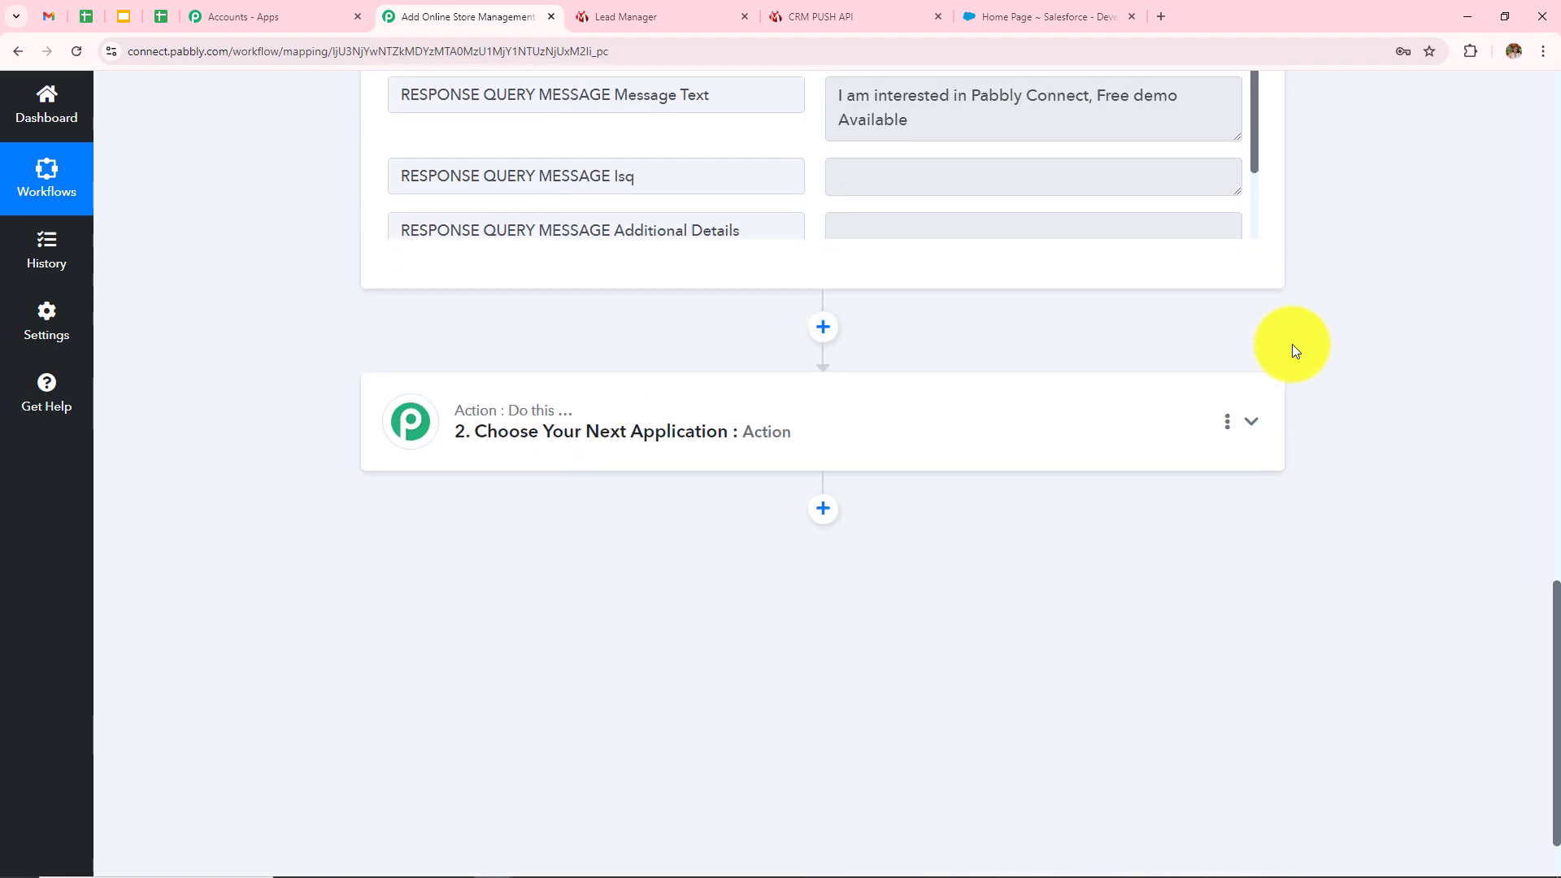
{"action": "left_click", "coordinate": [924, 429]}
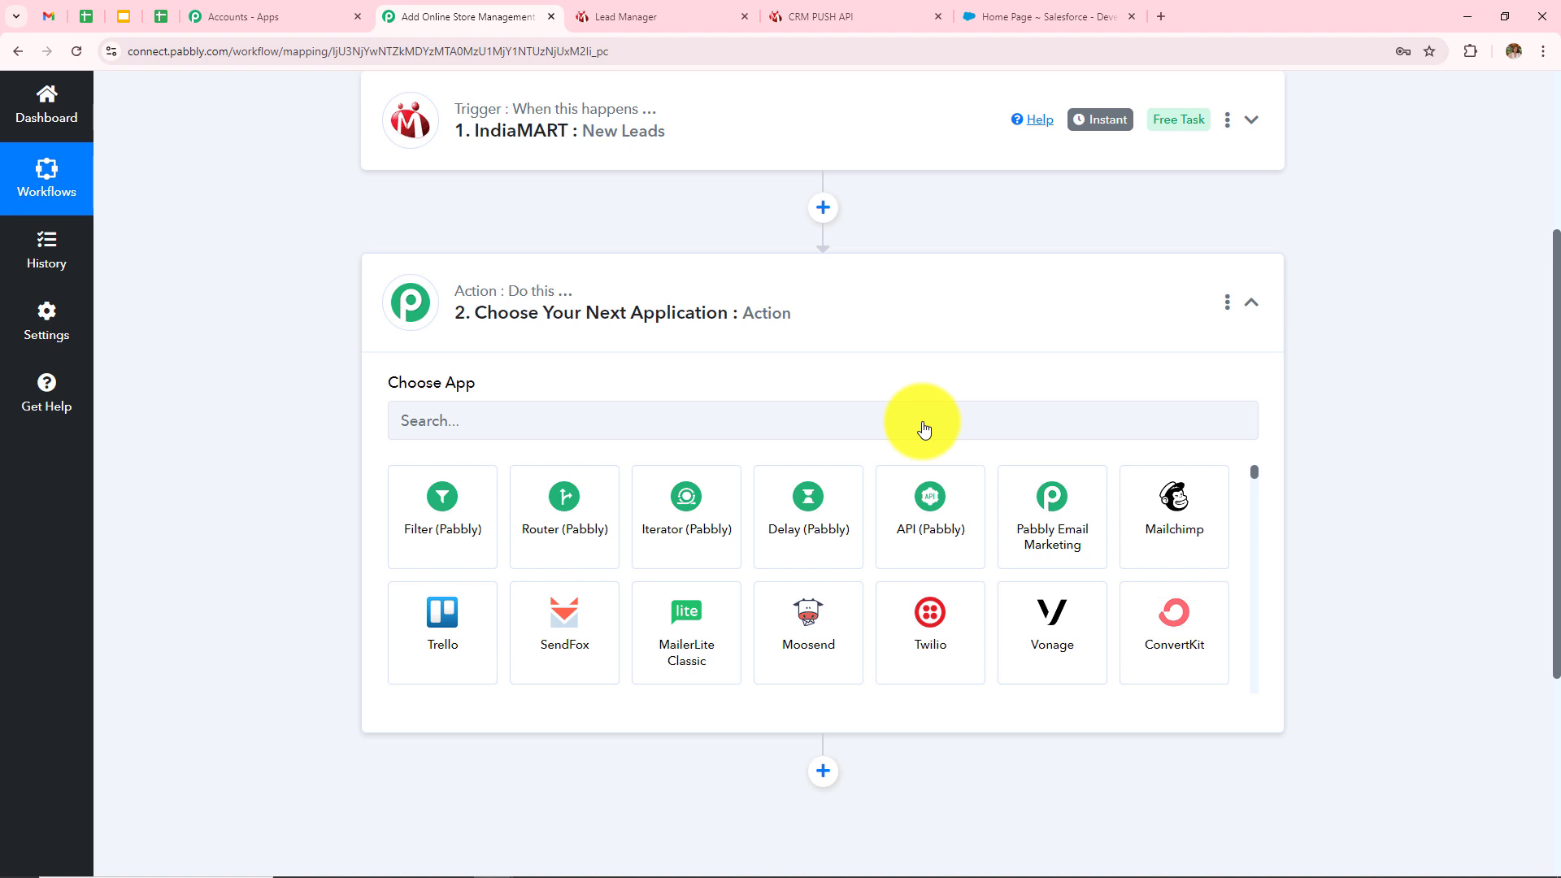
Choose Salesforce as the app with the Create Lead action event, then start connecting an account.
{"action": "left_click", "coordinate": [923, 422]}
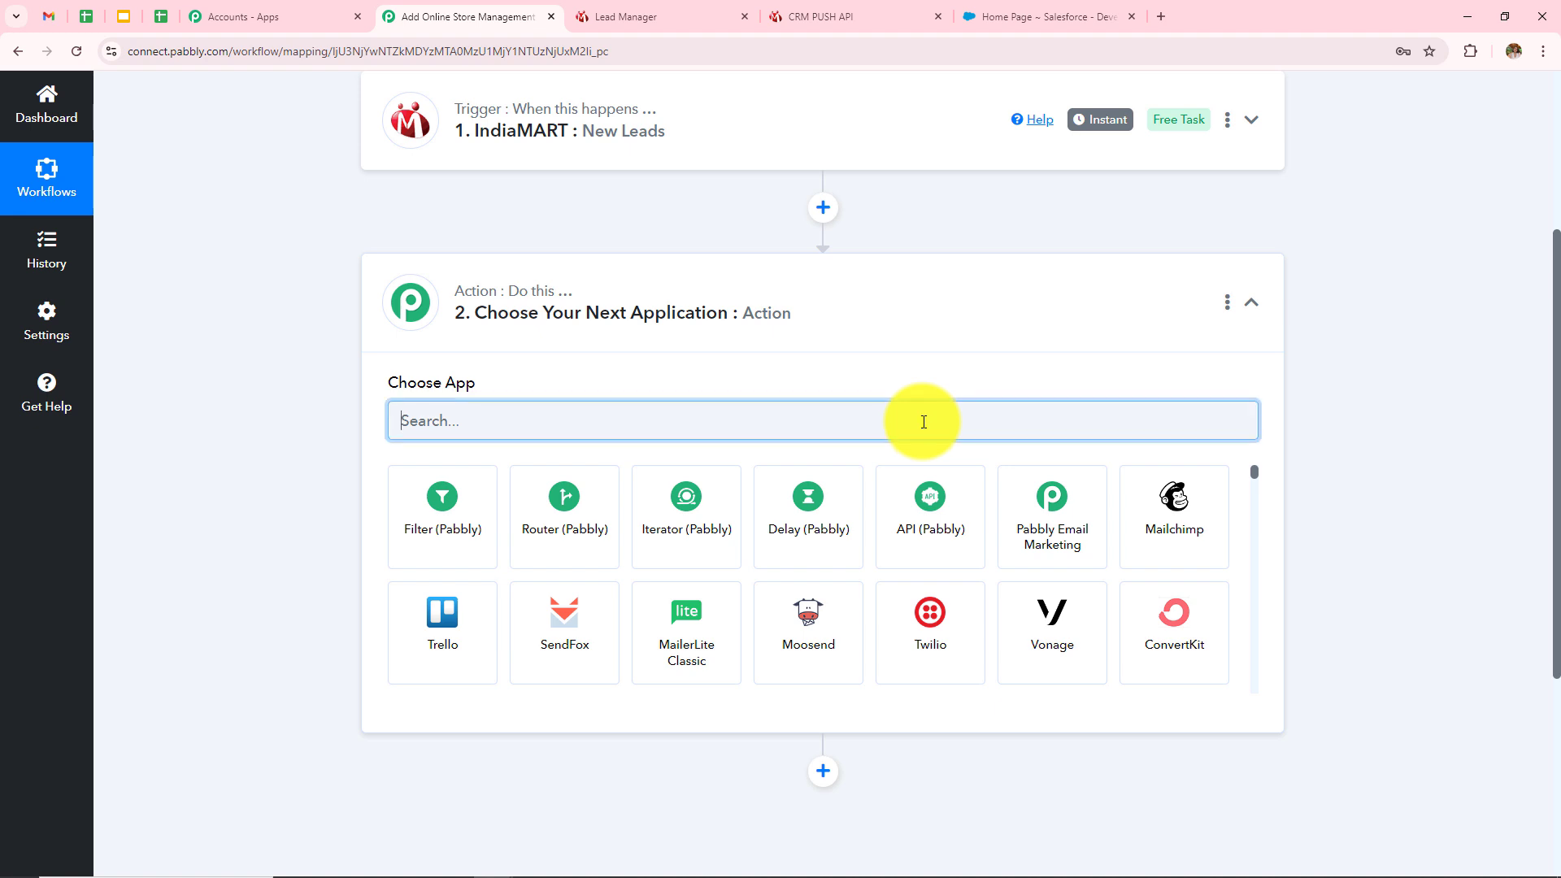
{"action": "type", "text": "Salesfor"}
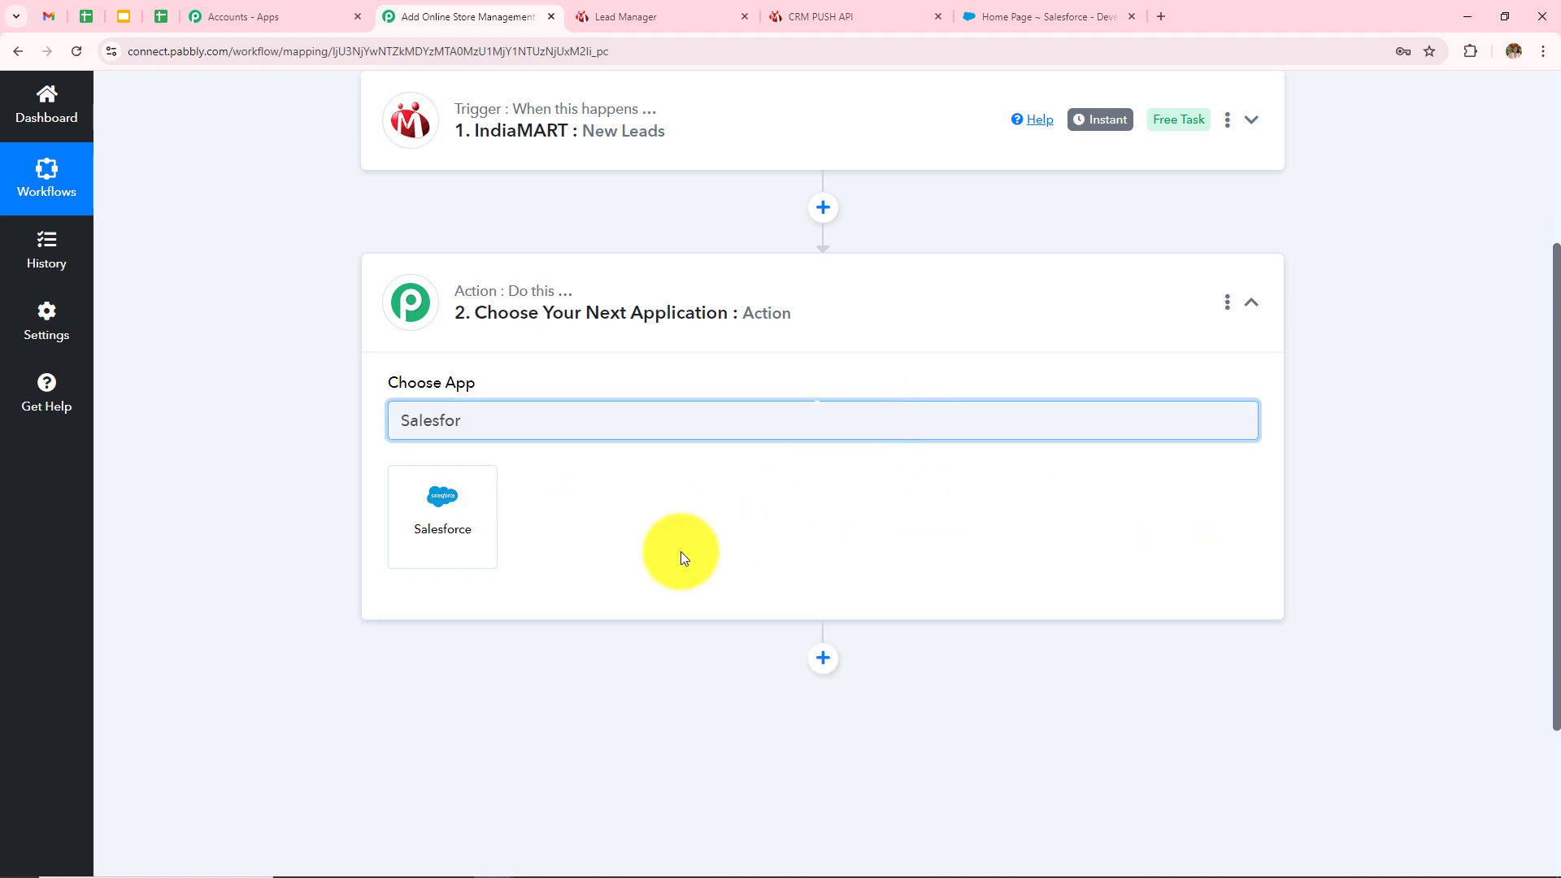
{"action": "left_click", "coordinate": [474, 544]}
{"action": "left_click", "coordinate": [705, 519]}
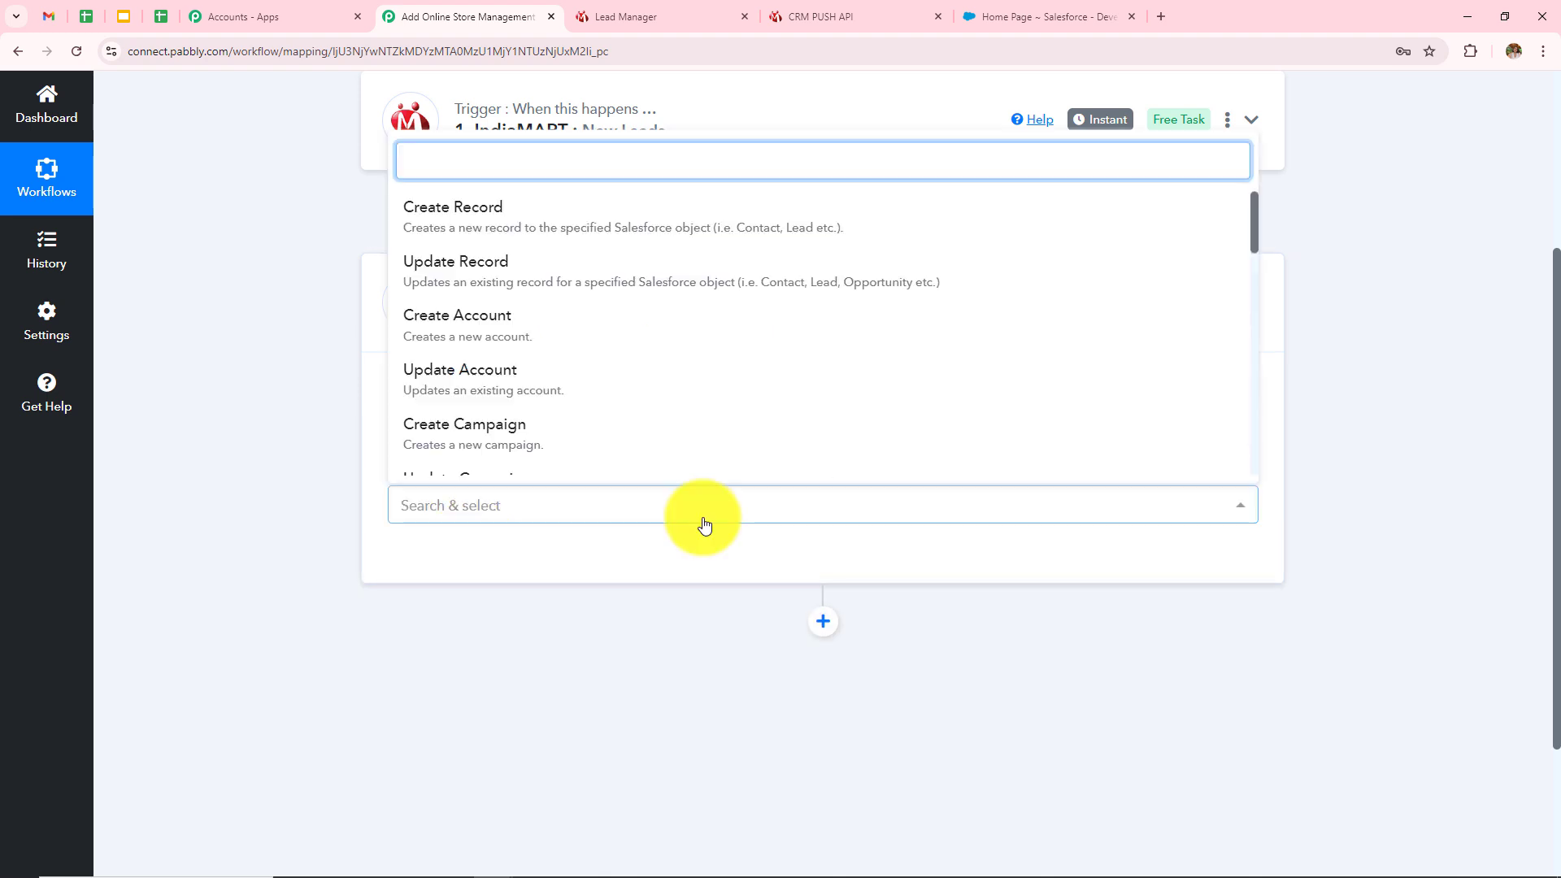
{"action": "type", "text": "l"}
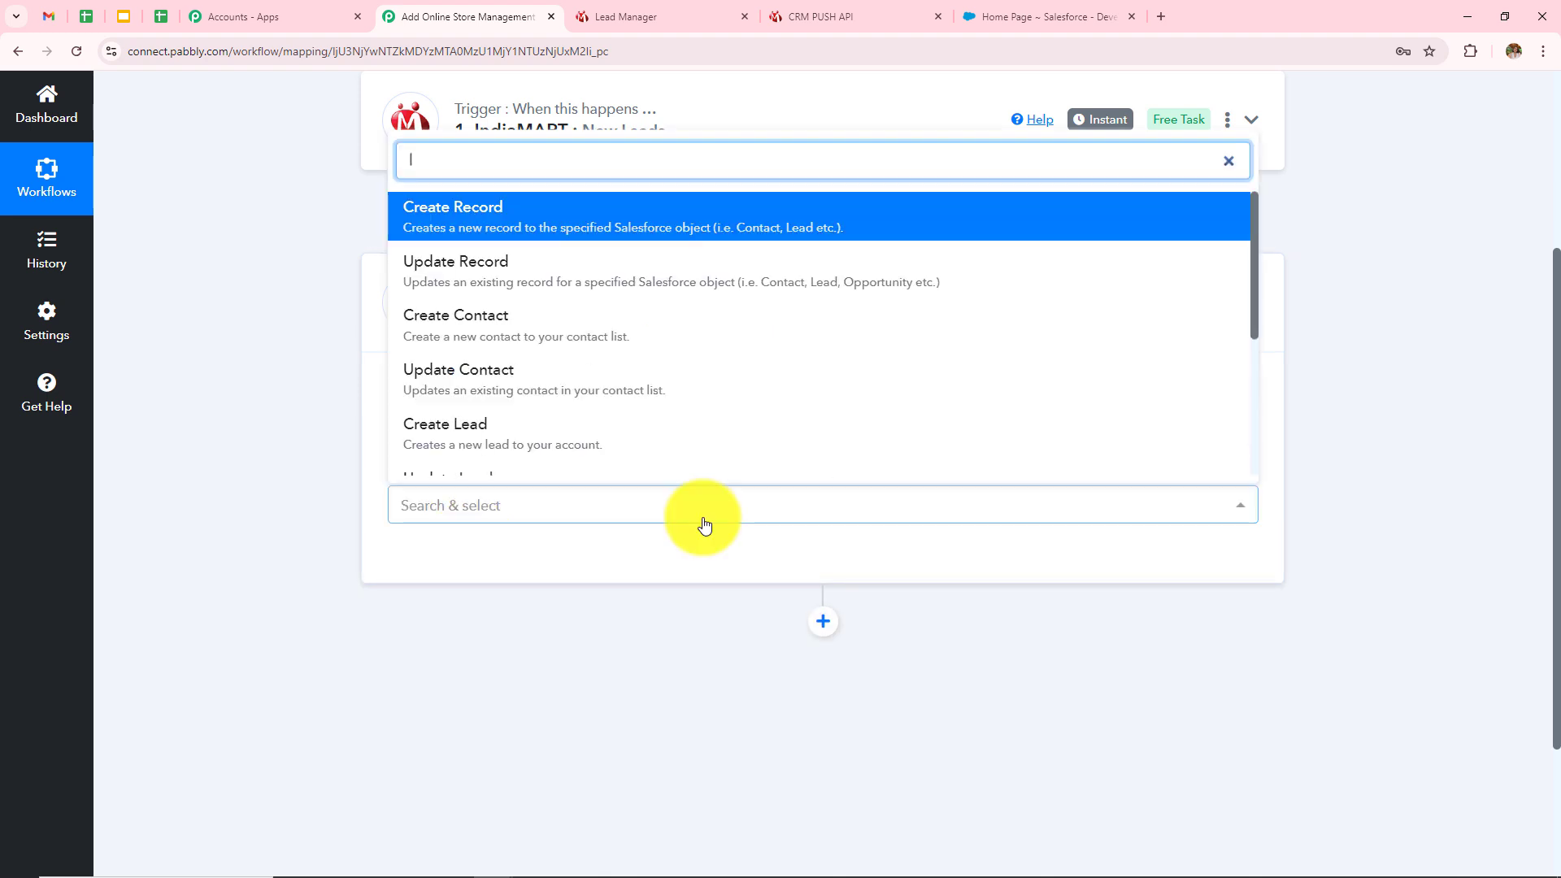
{"action": "type", "text": "ead"}
{"action": "left_click", "coordinate": [525, 405]}
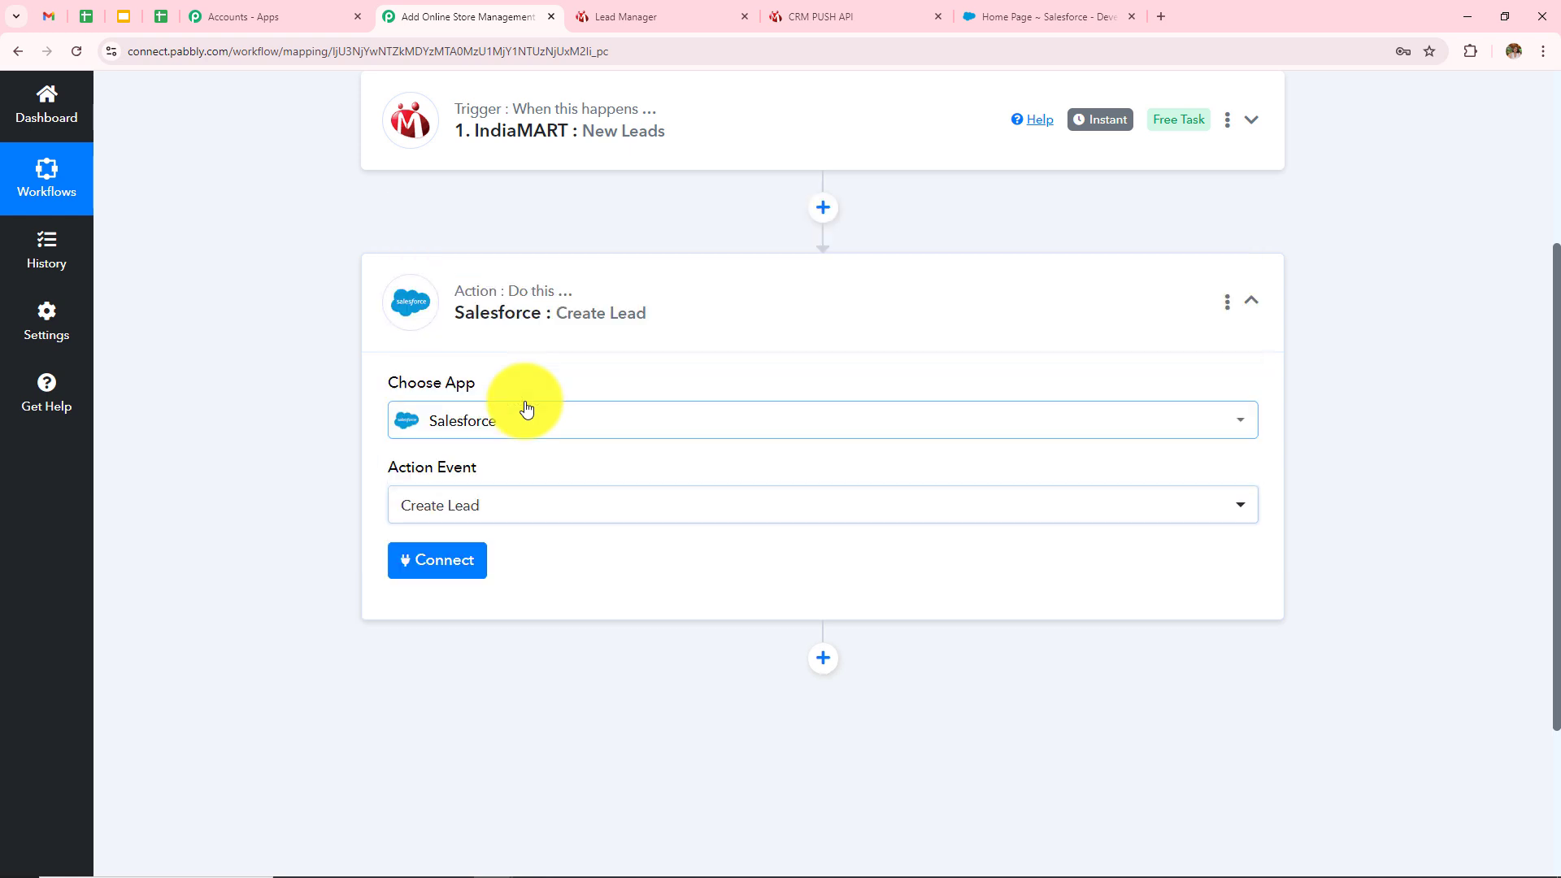
{"action": "left_click", "coordinate": [439, 573]}
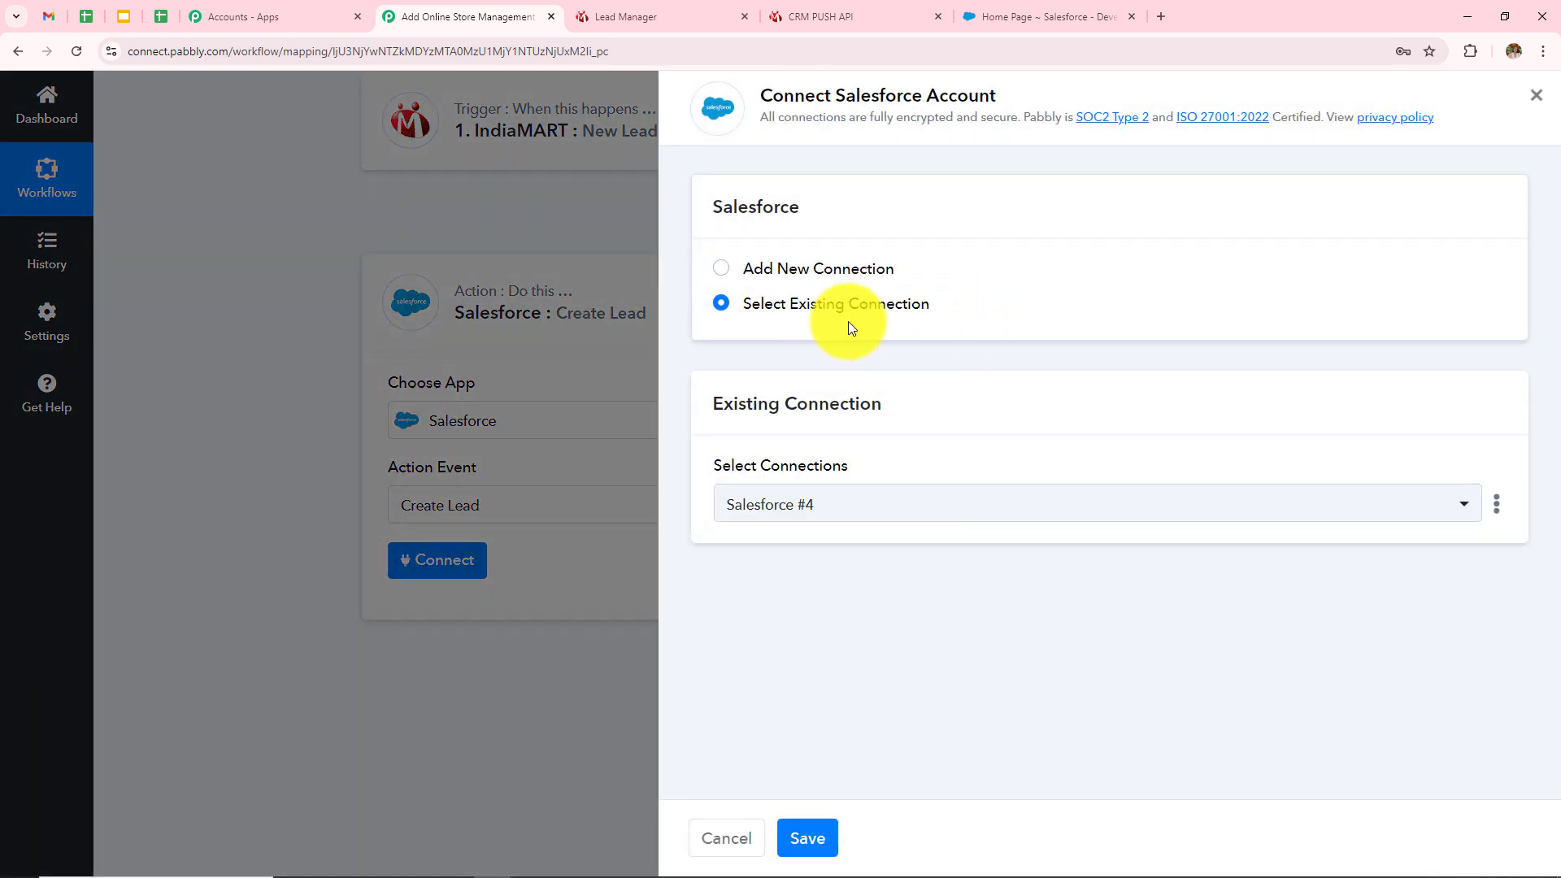
Add a new Salesforce connection and allow Pabbly Connect access in the authorization popup.
{"action": "left_click", "coordinate": [724, 271]}
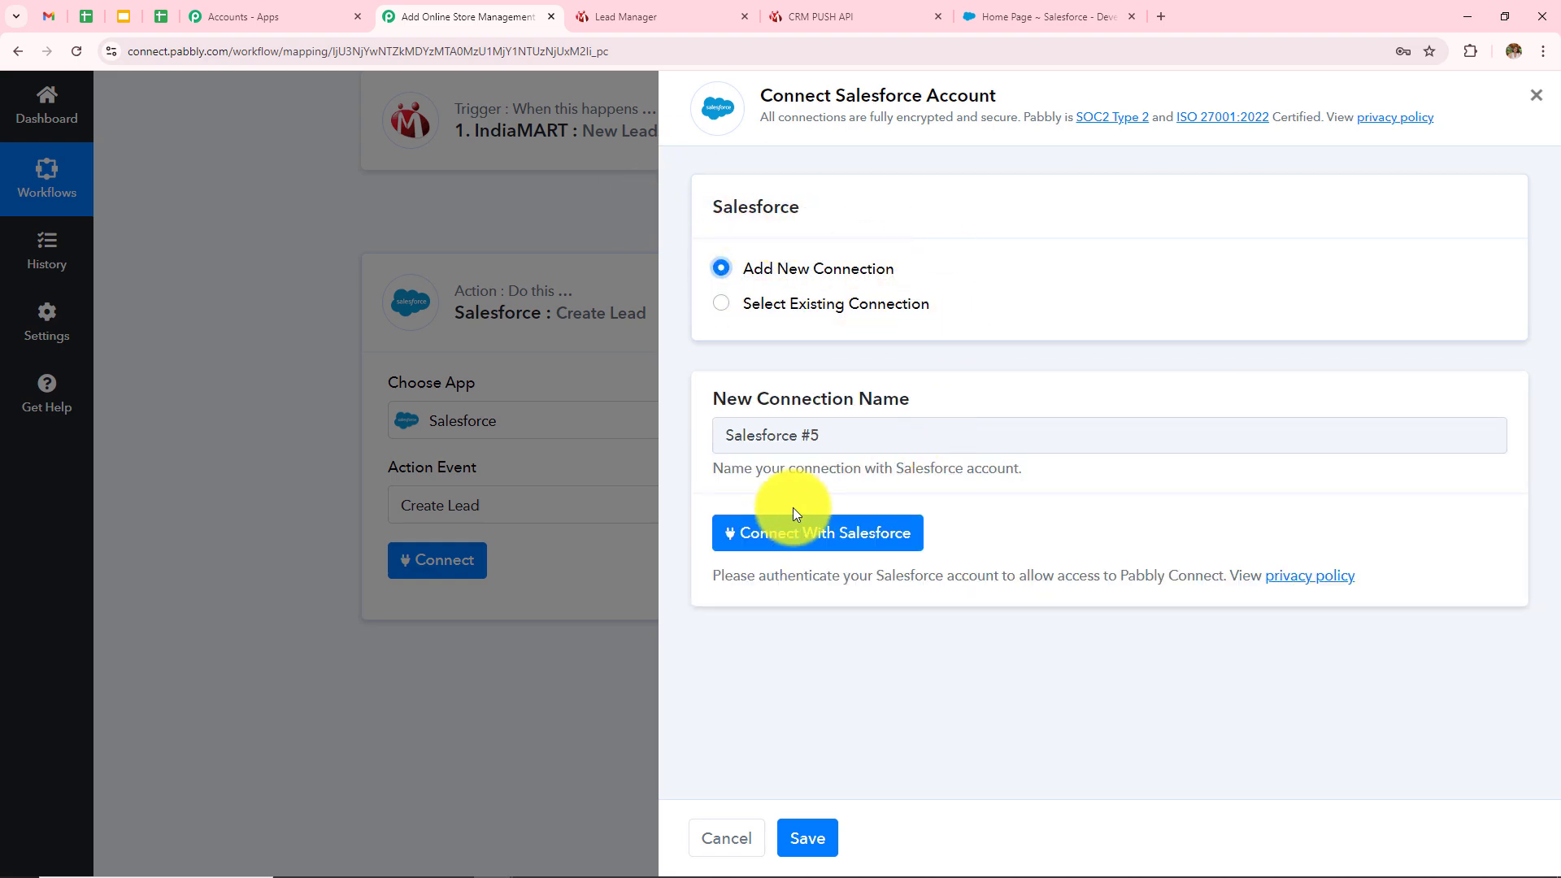
{"action": "left_click", "coordinate": [817, 533]}
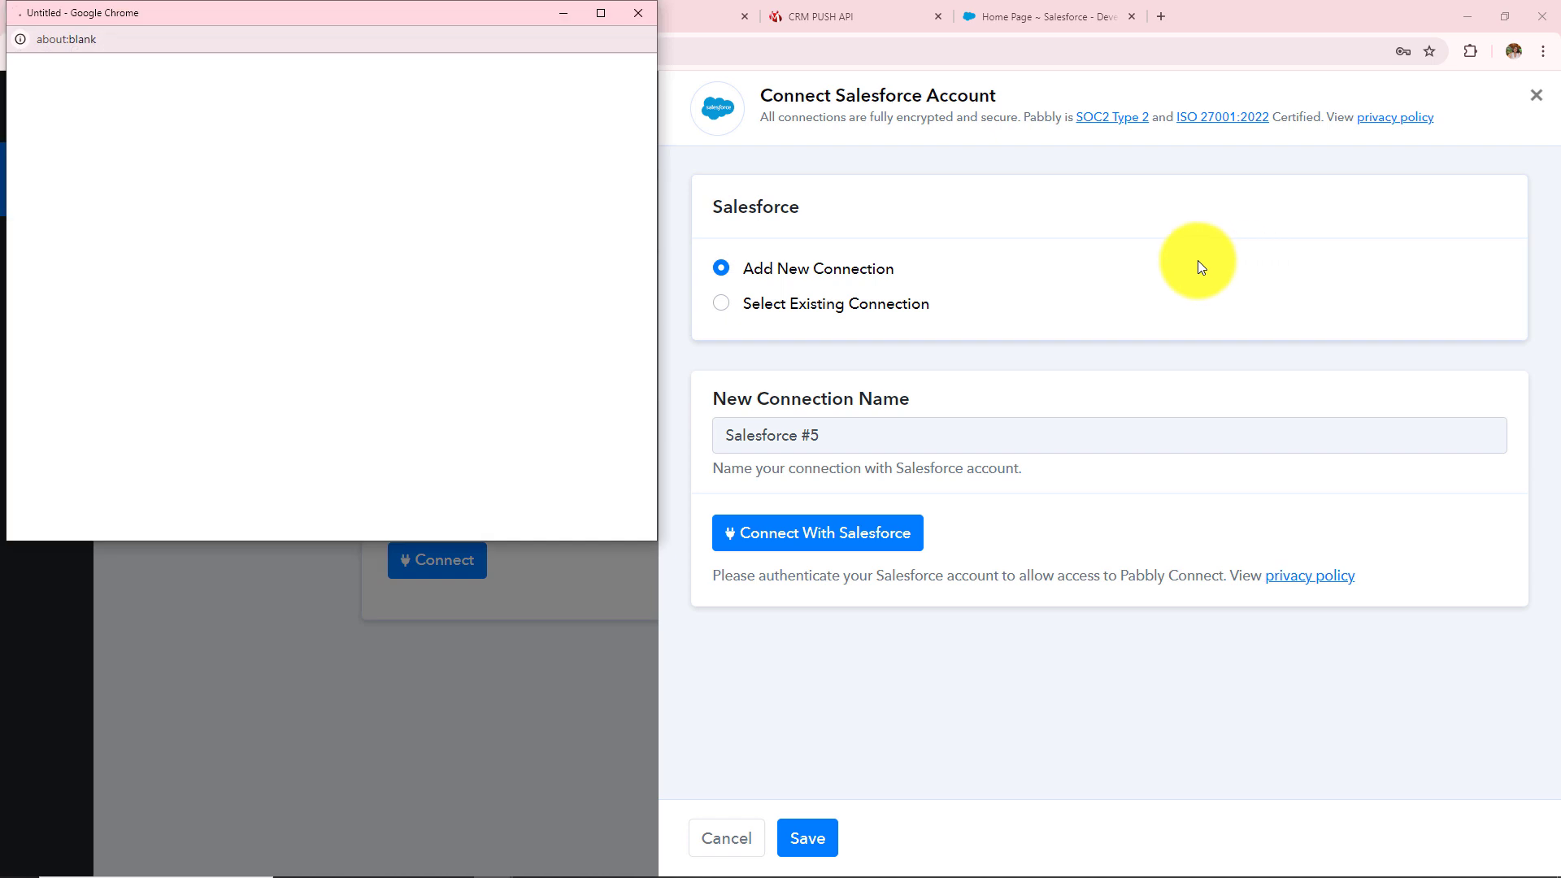
{"action": "scroll", "coordinate": [461, 190], "scroll_direction": "down", "scroll_amount": 5}
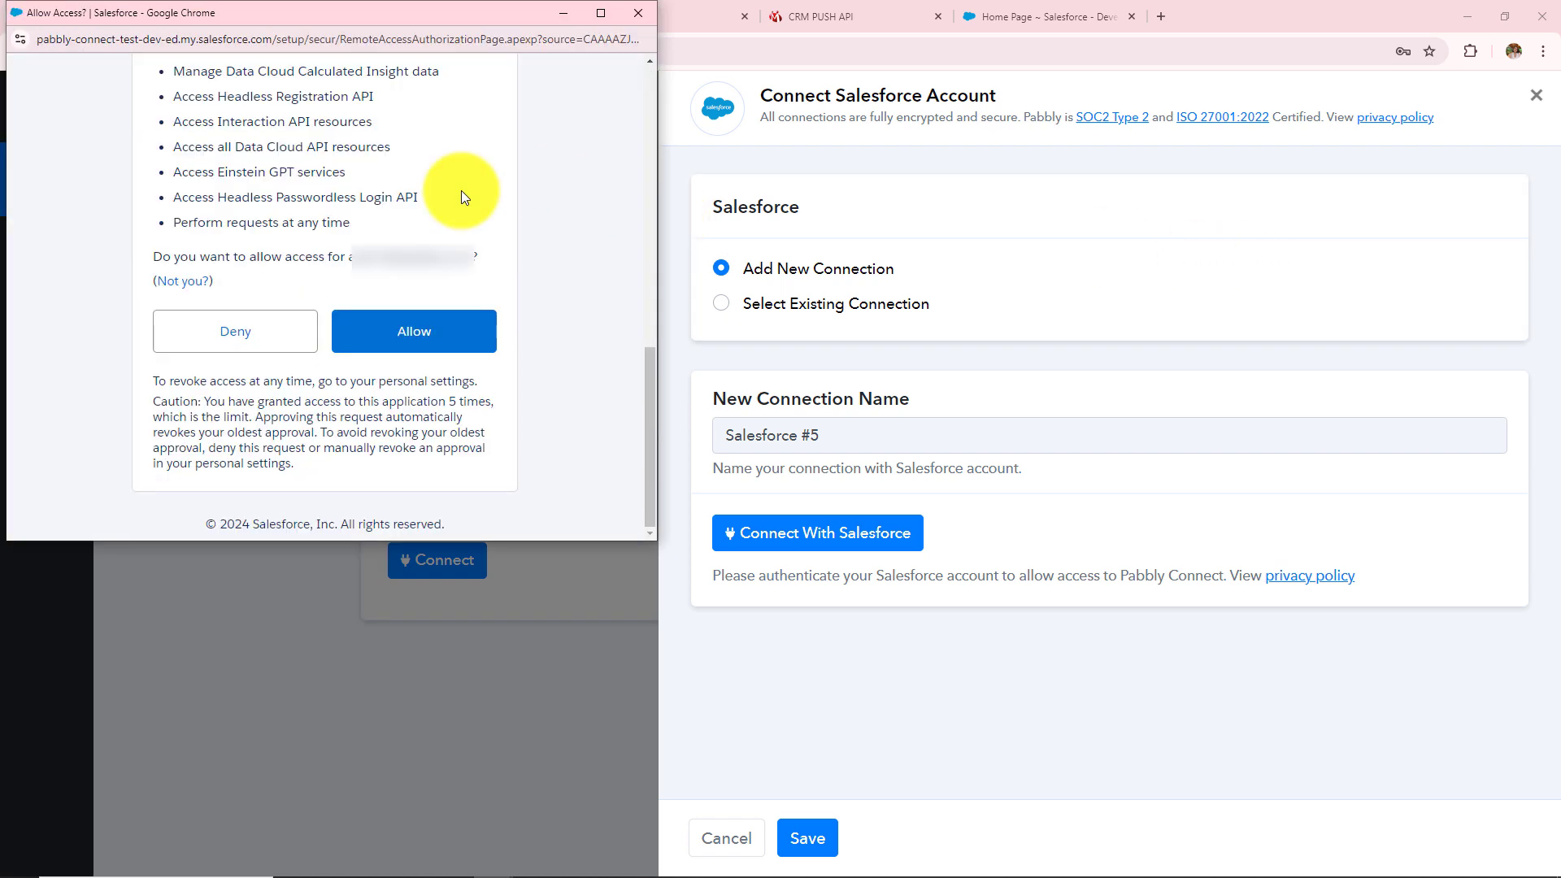
{"action": "left_click", "coordinate": [407, 345]}
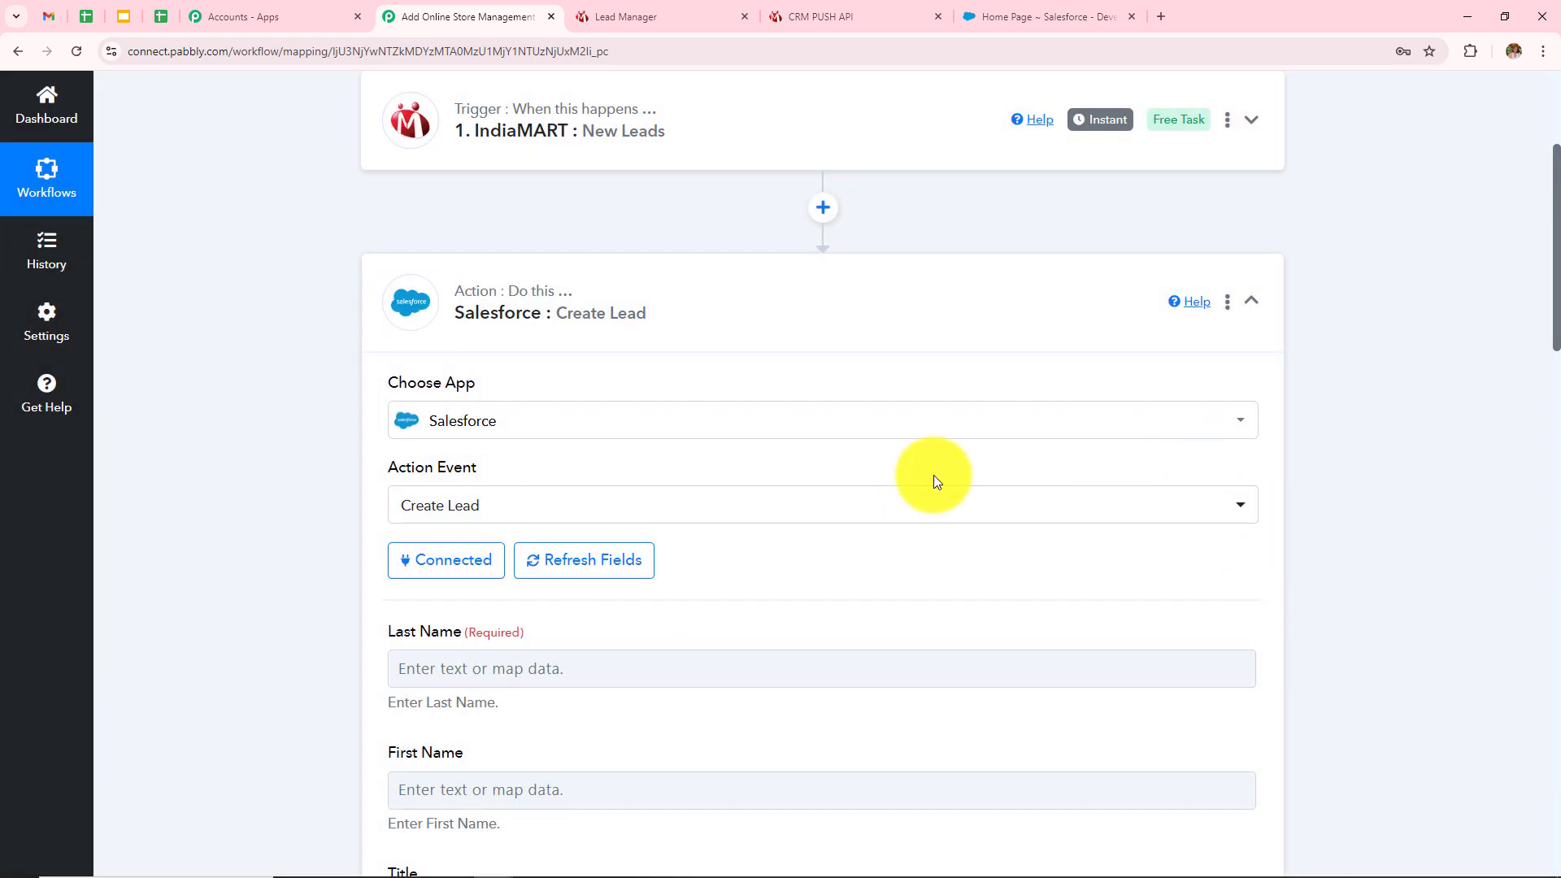
{"action": "scroll", "coordinate": [933, 479], "scroll_direction": "down", "scroll_amount": 2}
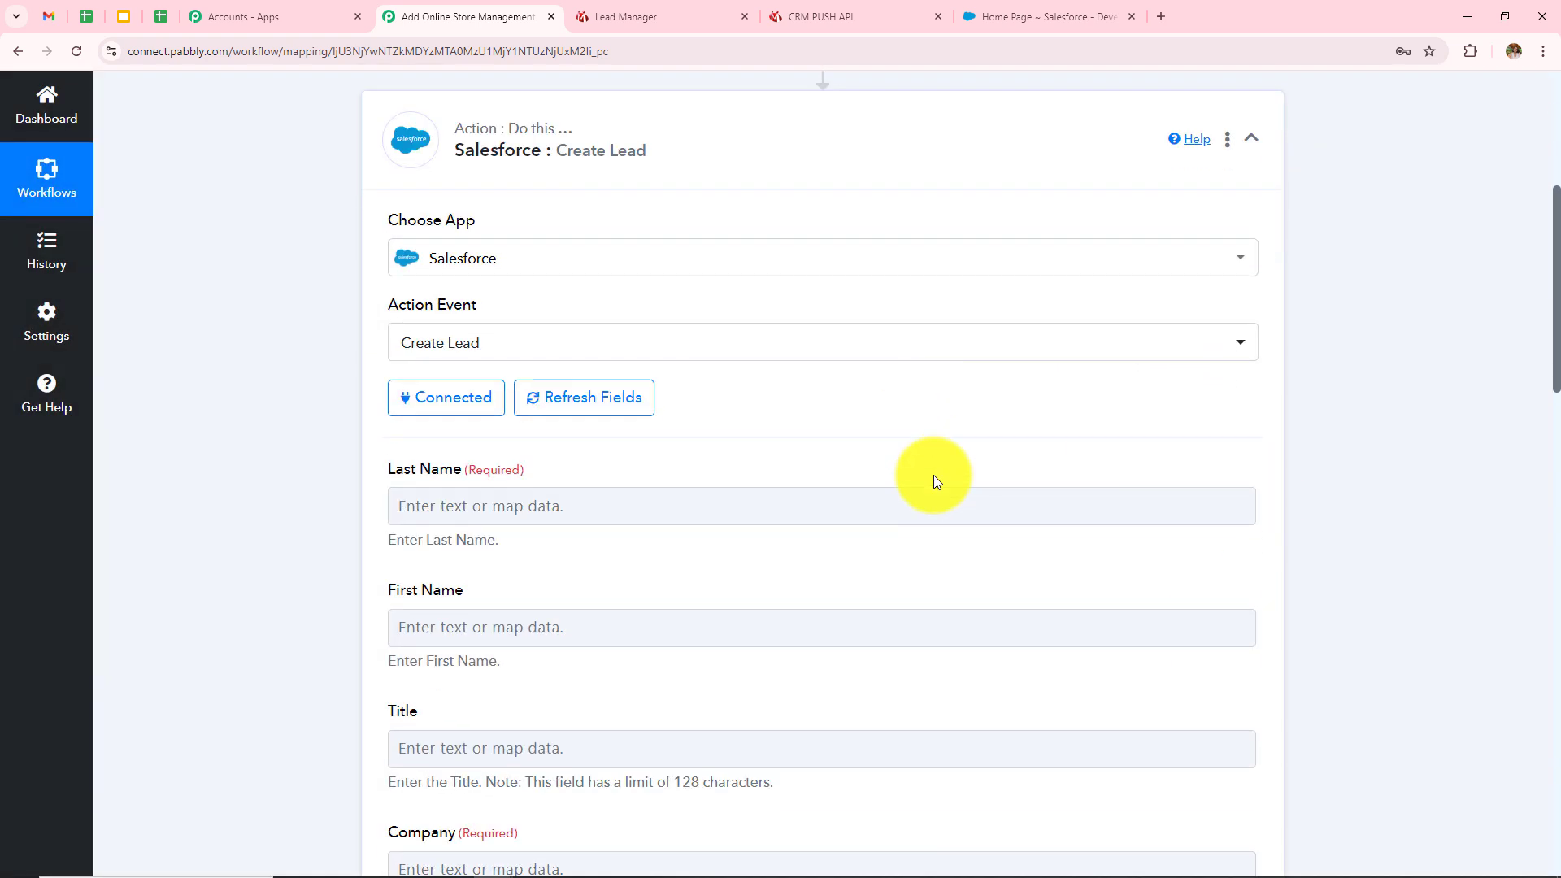
{"action": "scroll", "coordinate": [933, 475], "scroll_direction": "down", "scroll_amount": 8}
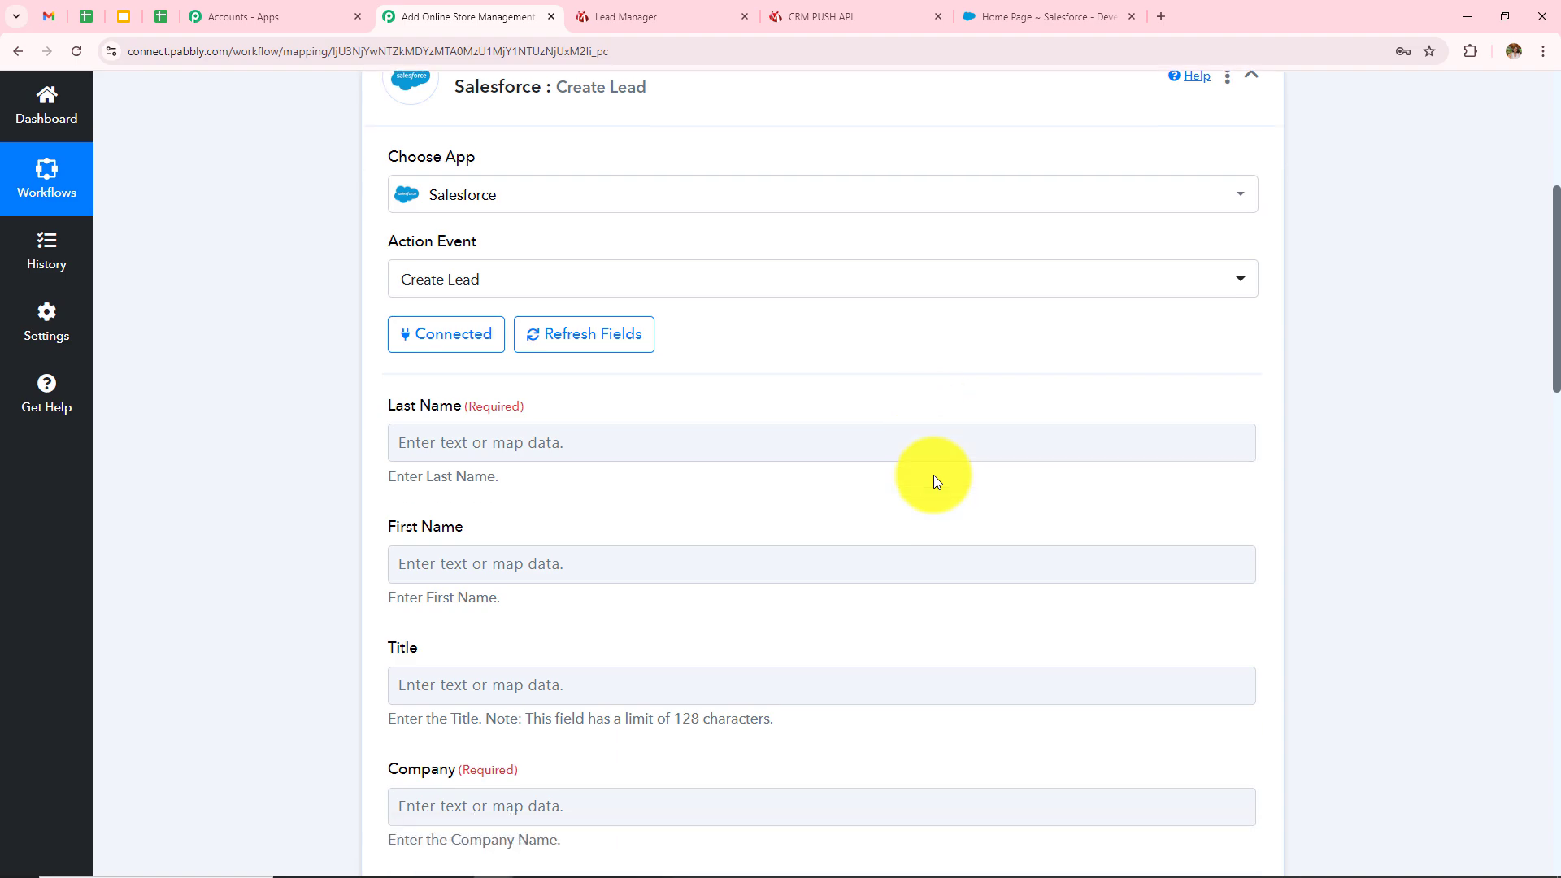
{"action": "scroll", "coordinate": [900, 461], "scroll_direction": "down", "scroll_amount": 3}
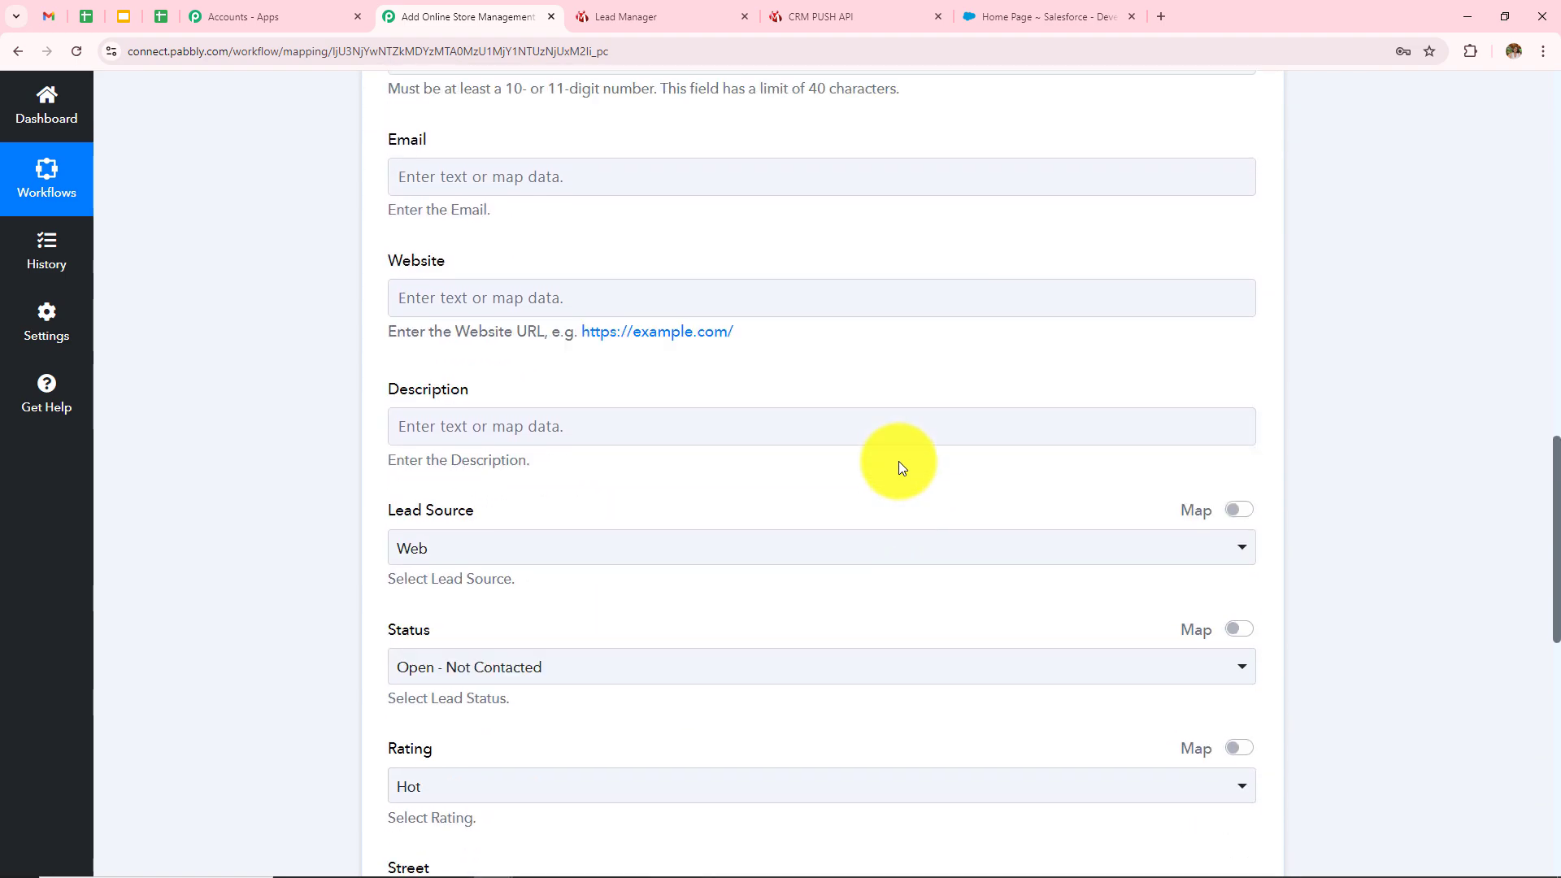
{"action": "scroll", "coordinate": [899, 461], "scroll_direction": "up", "scroll_amount": 14}
{"action": "scroll", "coordinate": [900, 461], "scroll_direction": "down", "scroll_amount": 4}
{"action": "left_click", "coordinate": [784, 424]}
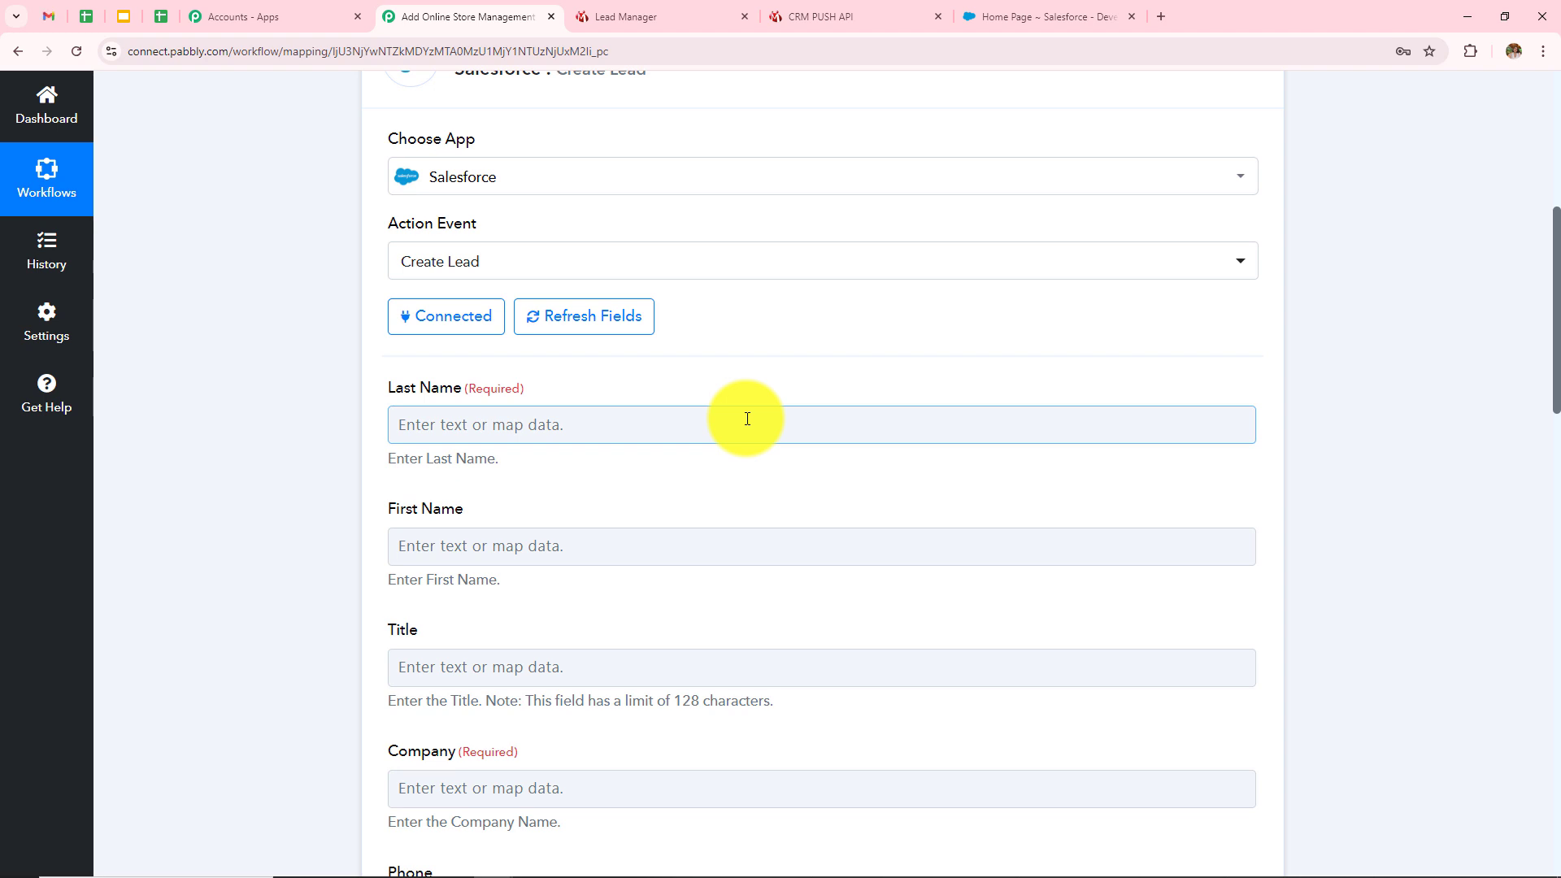
{"action": "scroll", "coordinate": [744, 416], "scroll_direction": "up", "scroll_amount": 6}
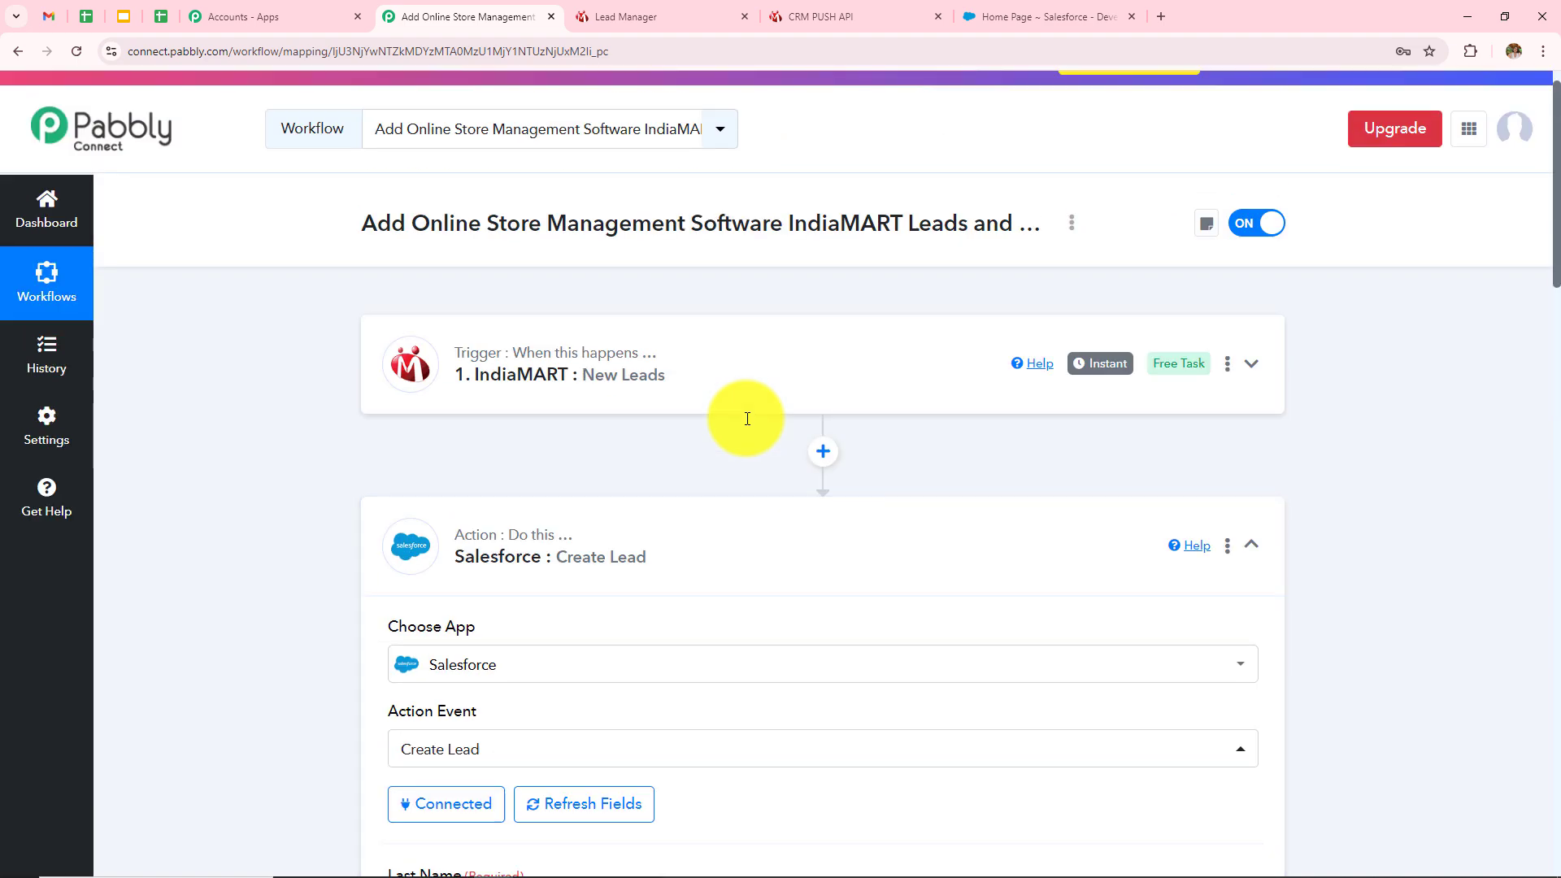
{"action": "scroll", "coordinate": [690, 362], "scroll_direction": "down", "scroll_amount": 6}
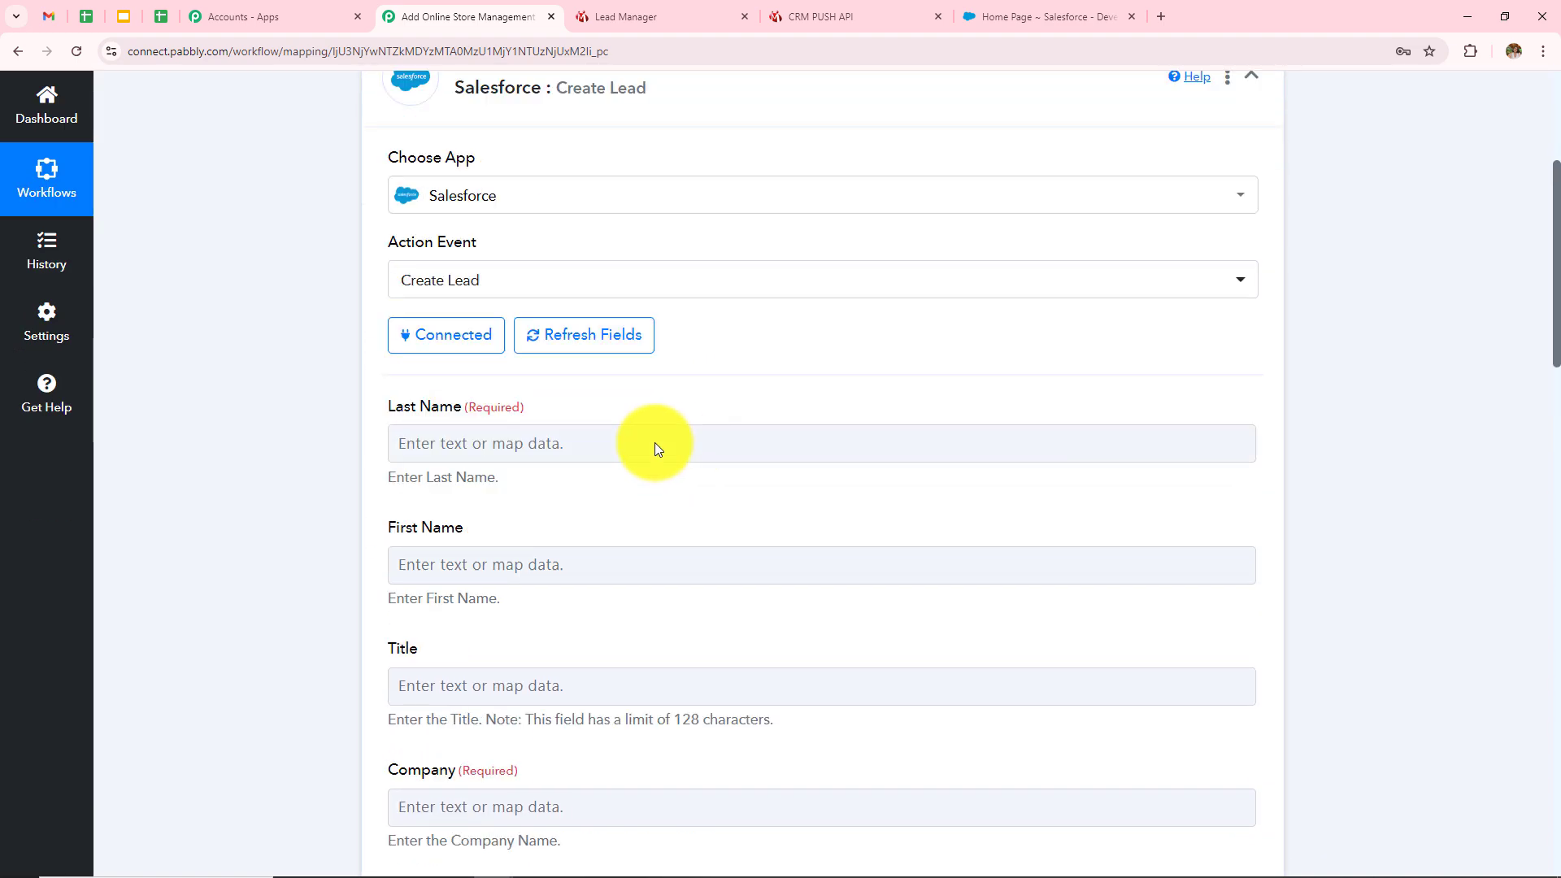
{"action": "left_click", "coordinate": [571, 421]}
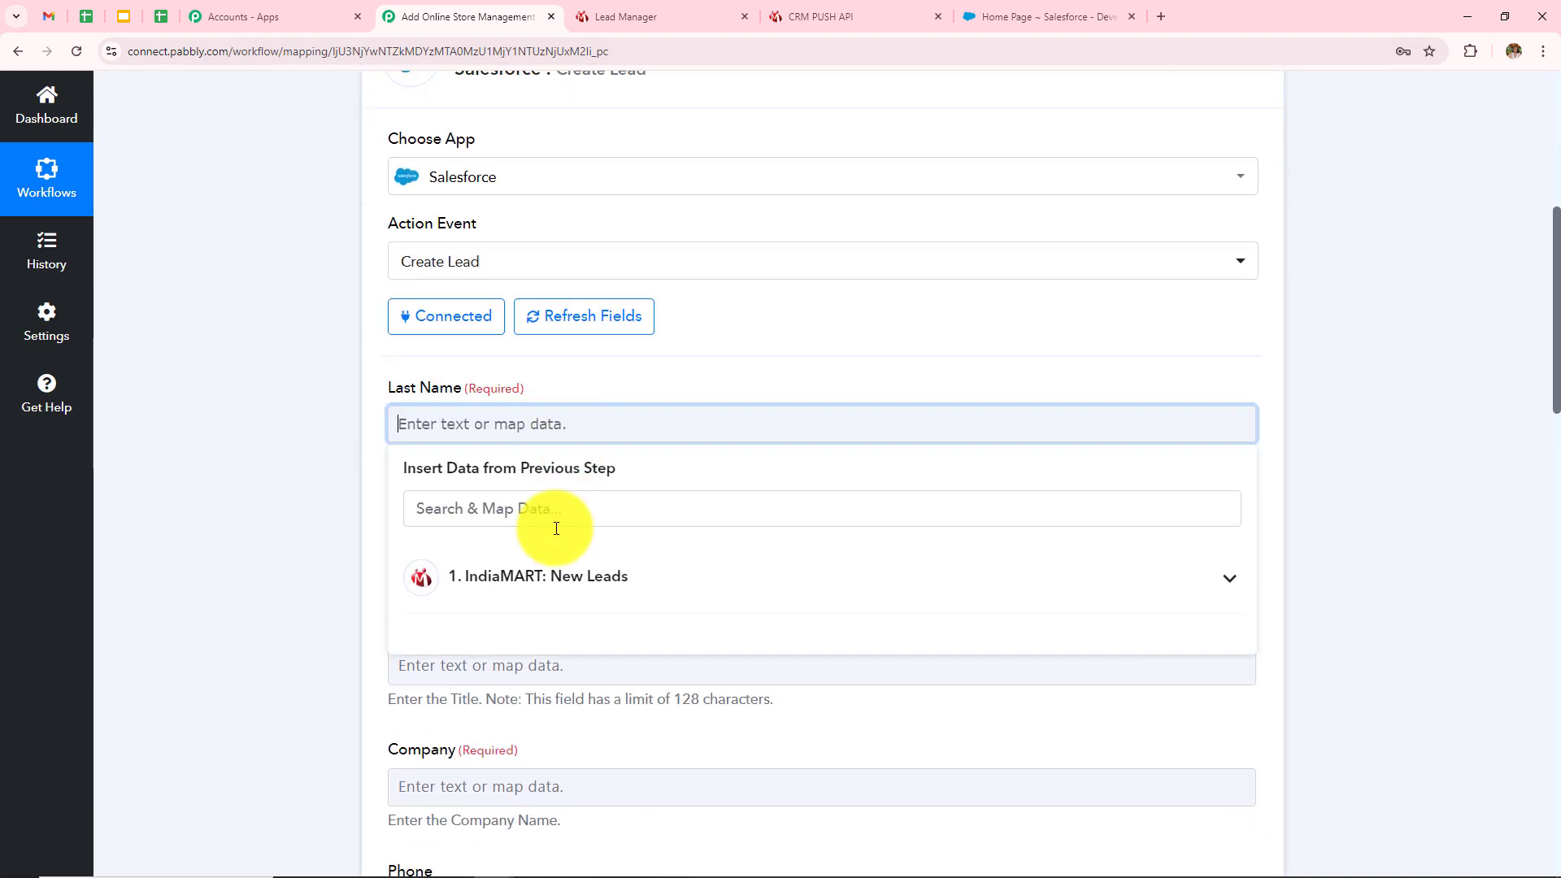
{"action": "left_click", "coordinate": [600, 589]}
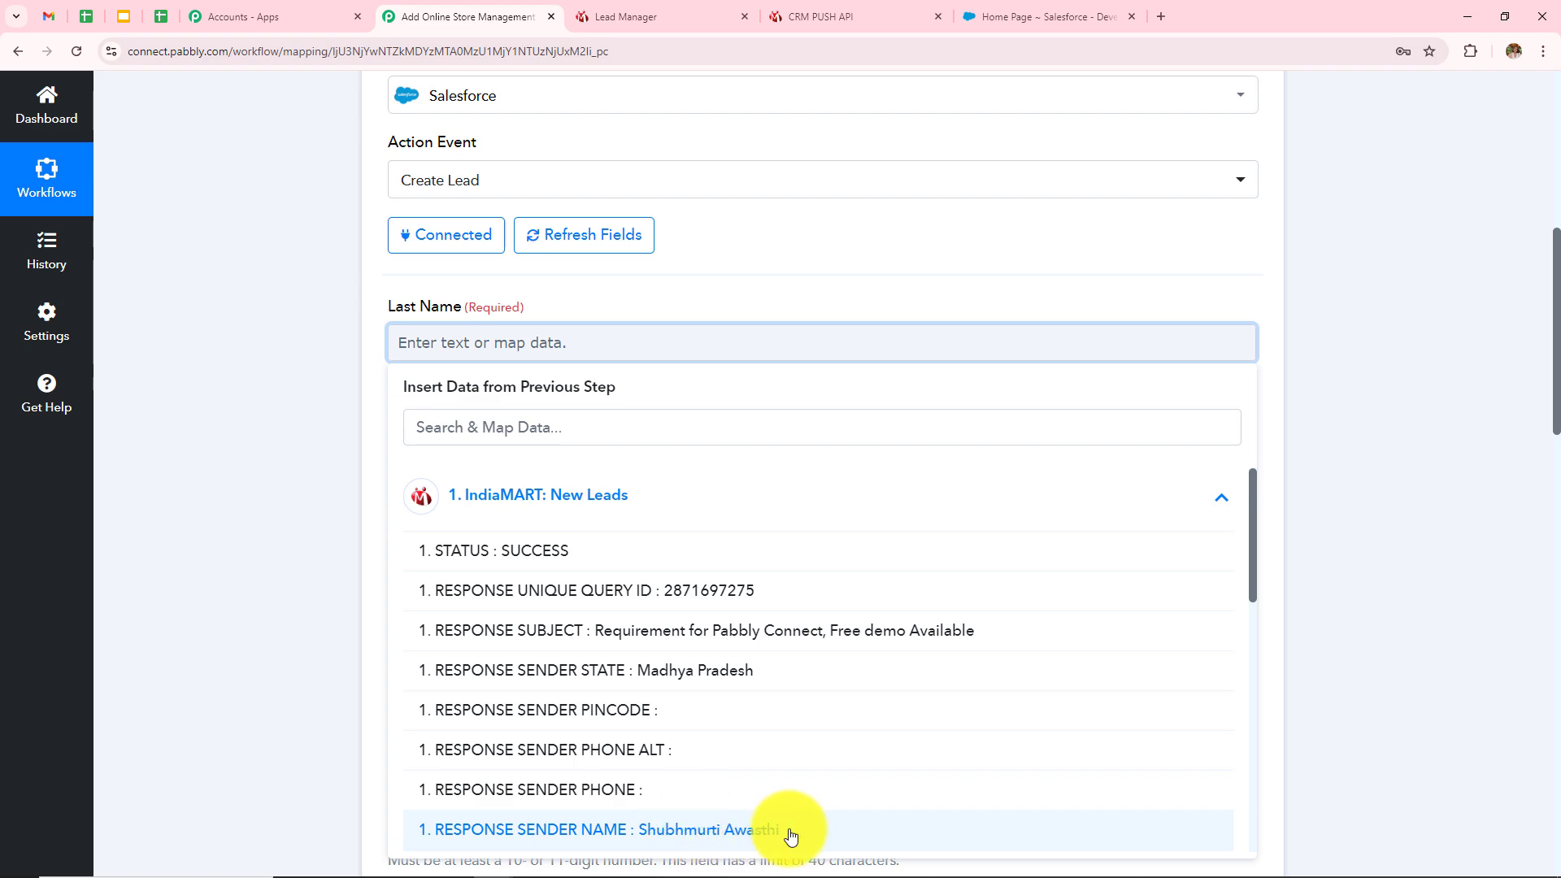
{"action": "left_click", "coordinate": [309, 516]}
{"action": "scroll", "coordinate": [309, 515], "scroll_direction": "up", "scroll_amount": 8}
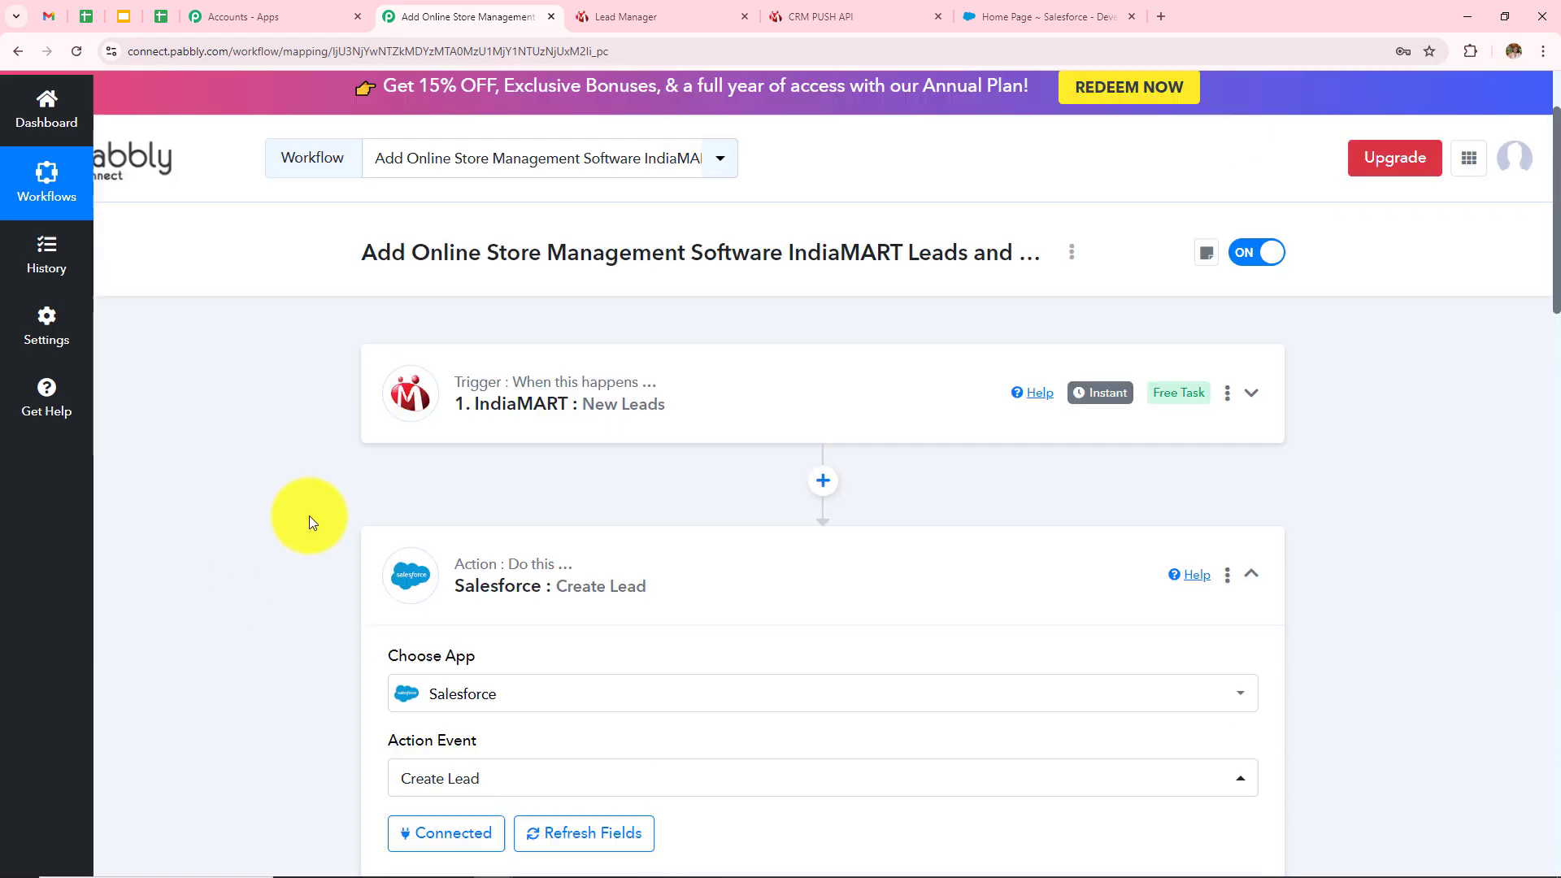
Insert a Text Formatter step after the trigger with the Split Text action and connect it.
{"action": "left_click", "coordinate": [822, 492]}
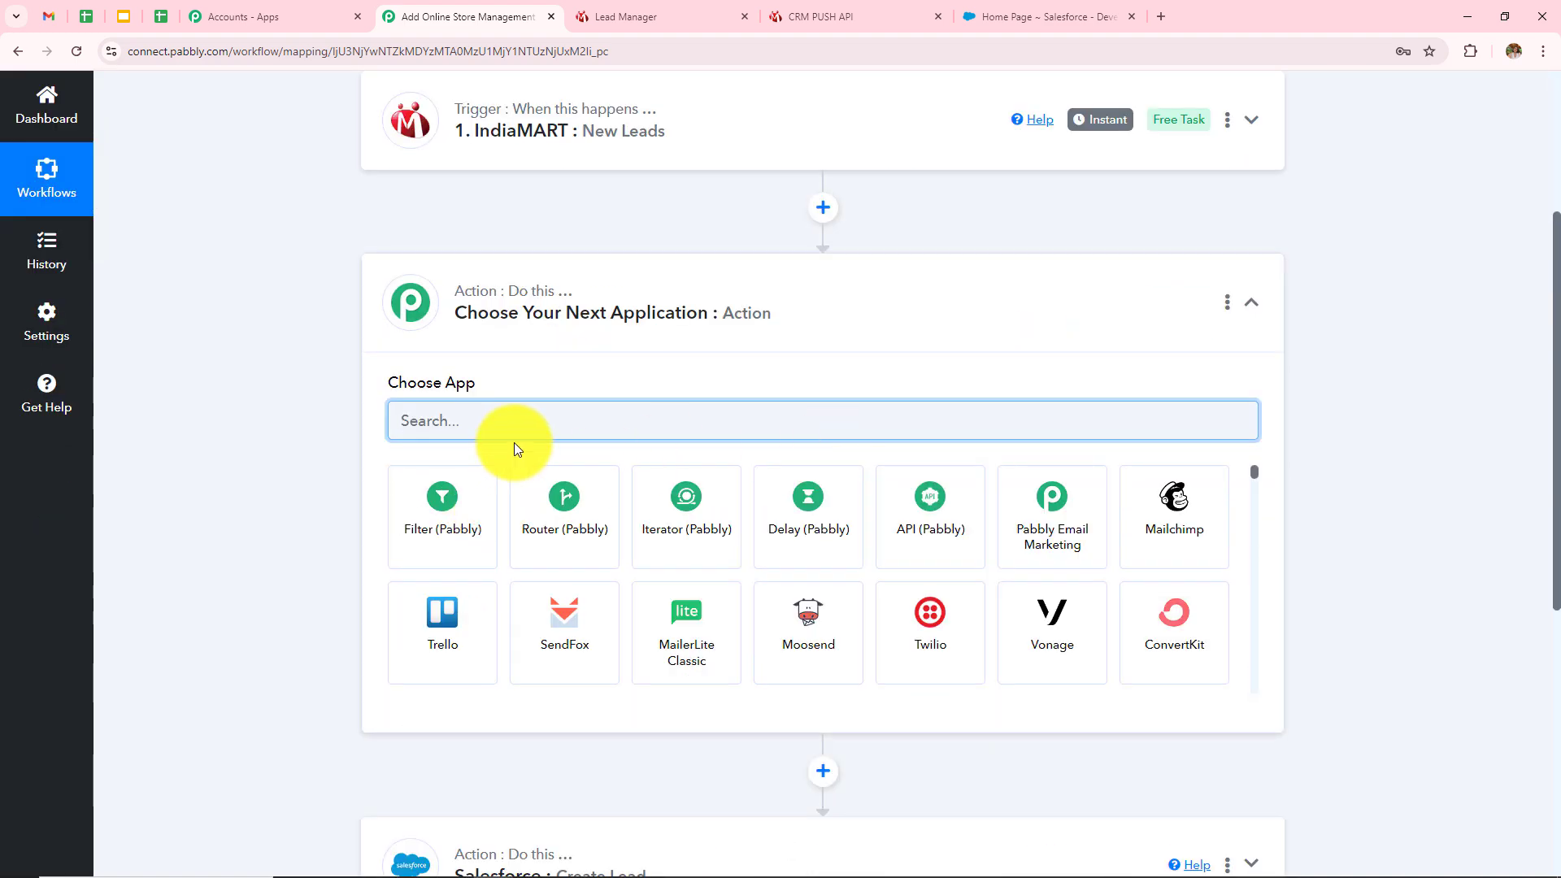
{"action": "type", "text": "Text"}
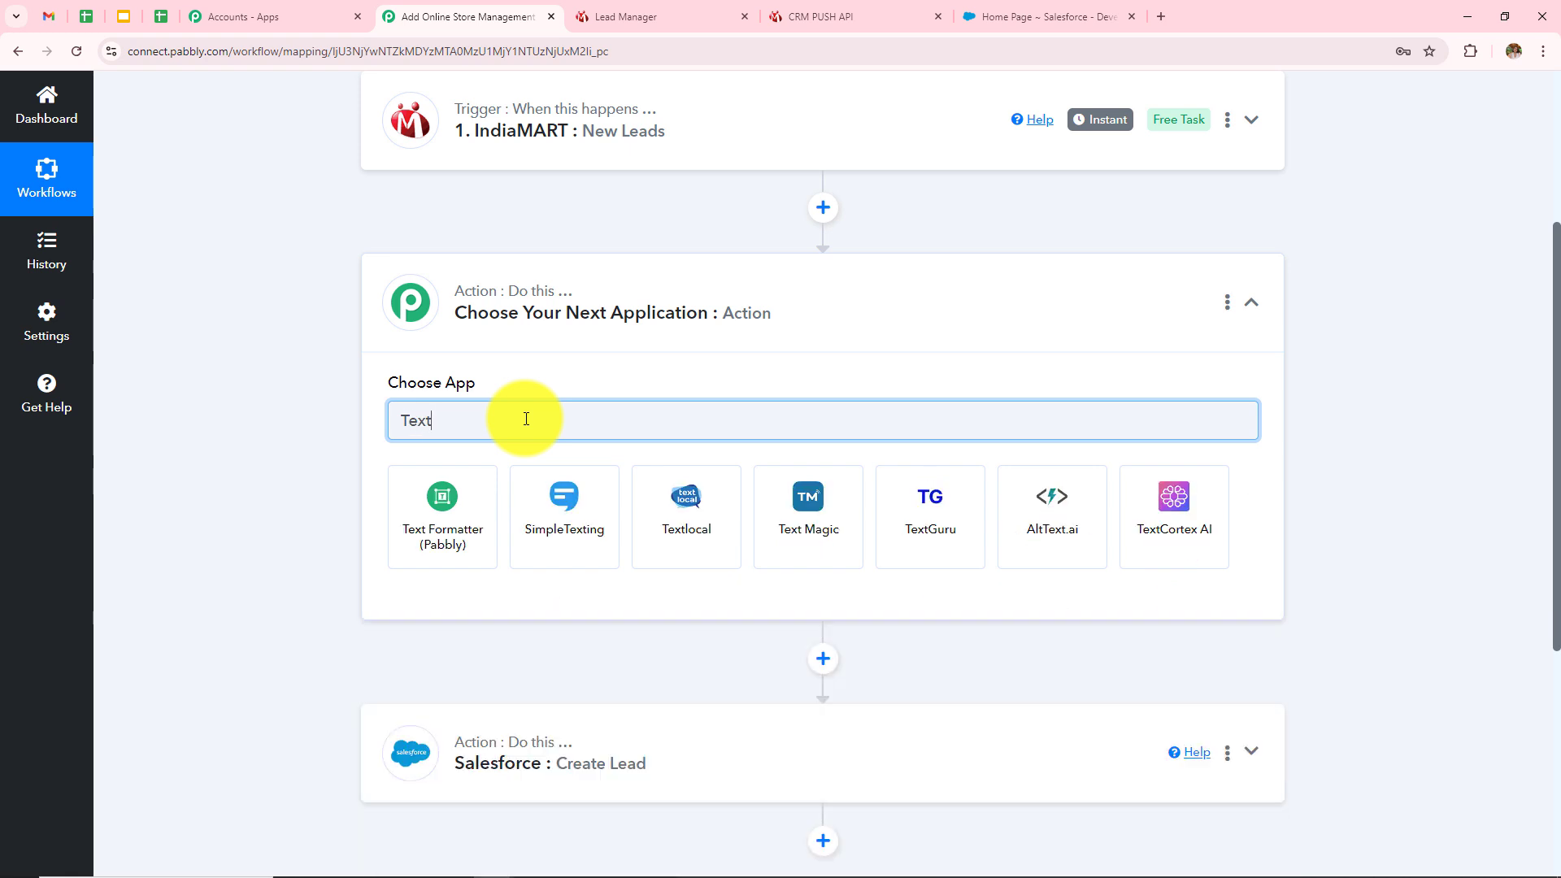
{"action": "left_click", "coordinate": [451, 488]}
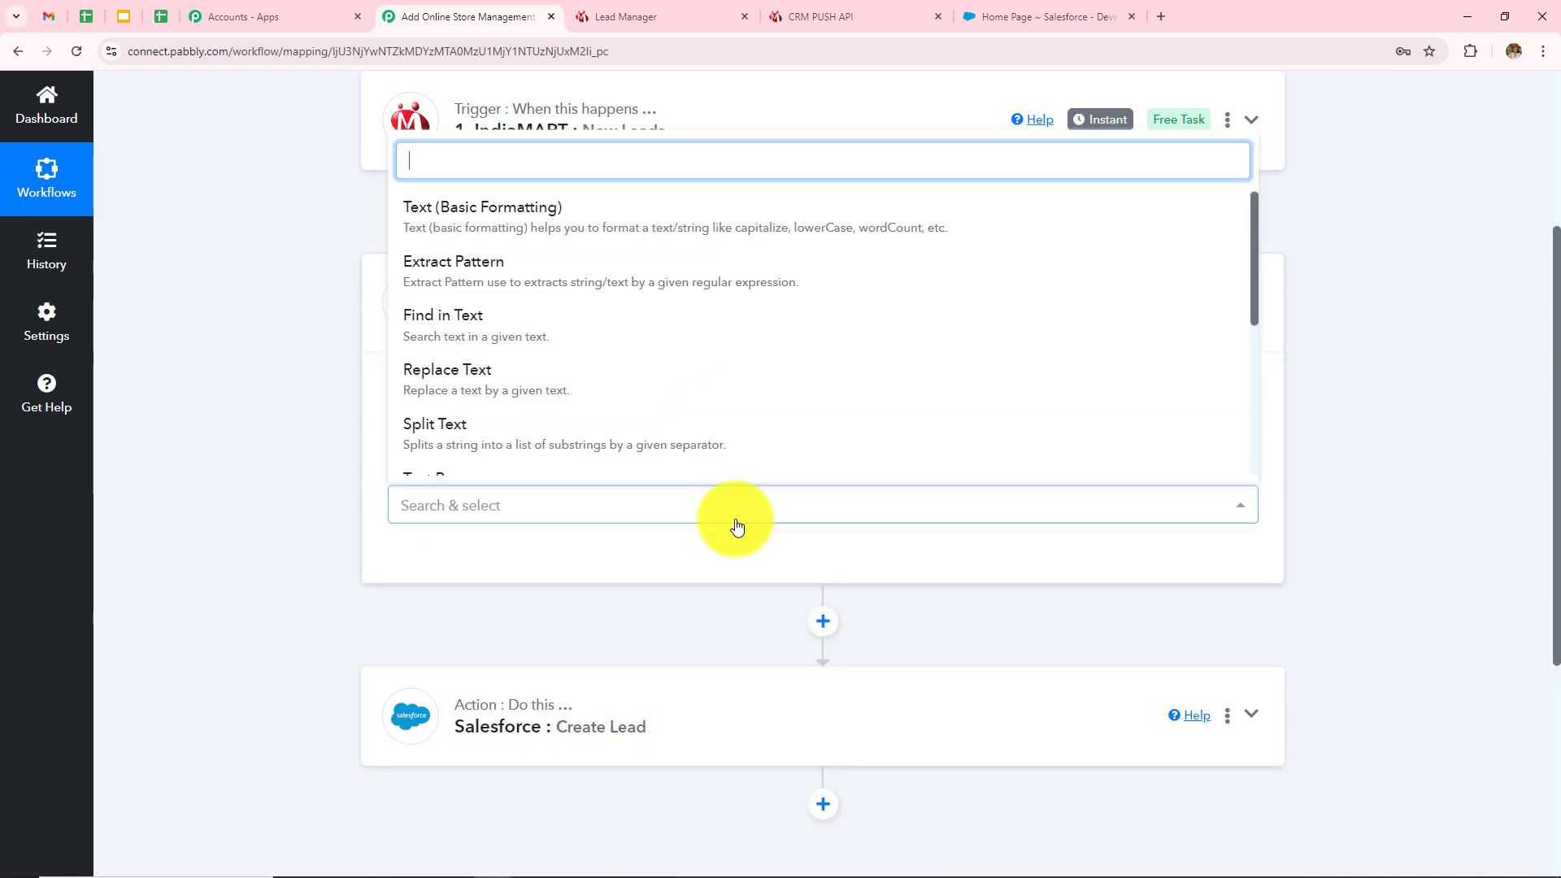
{"action": "left_click", "coordinate": [637, 435]}
{"action": "left_click", "coordinate": [443, 561]}
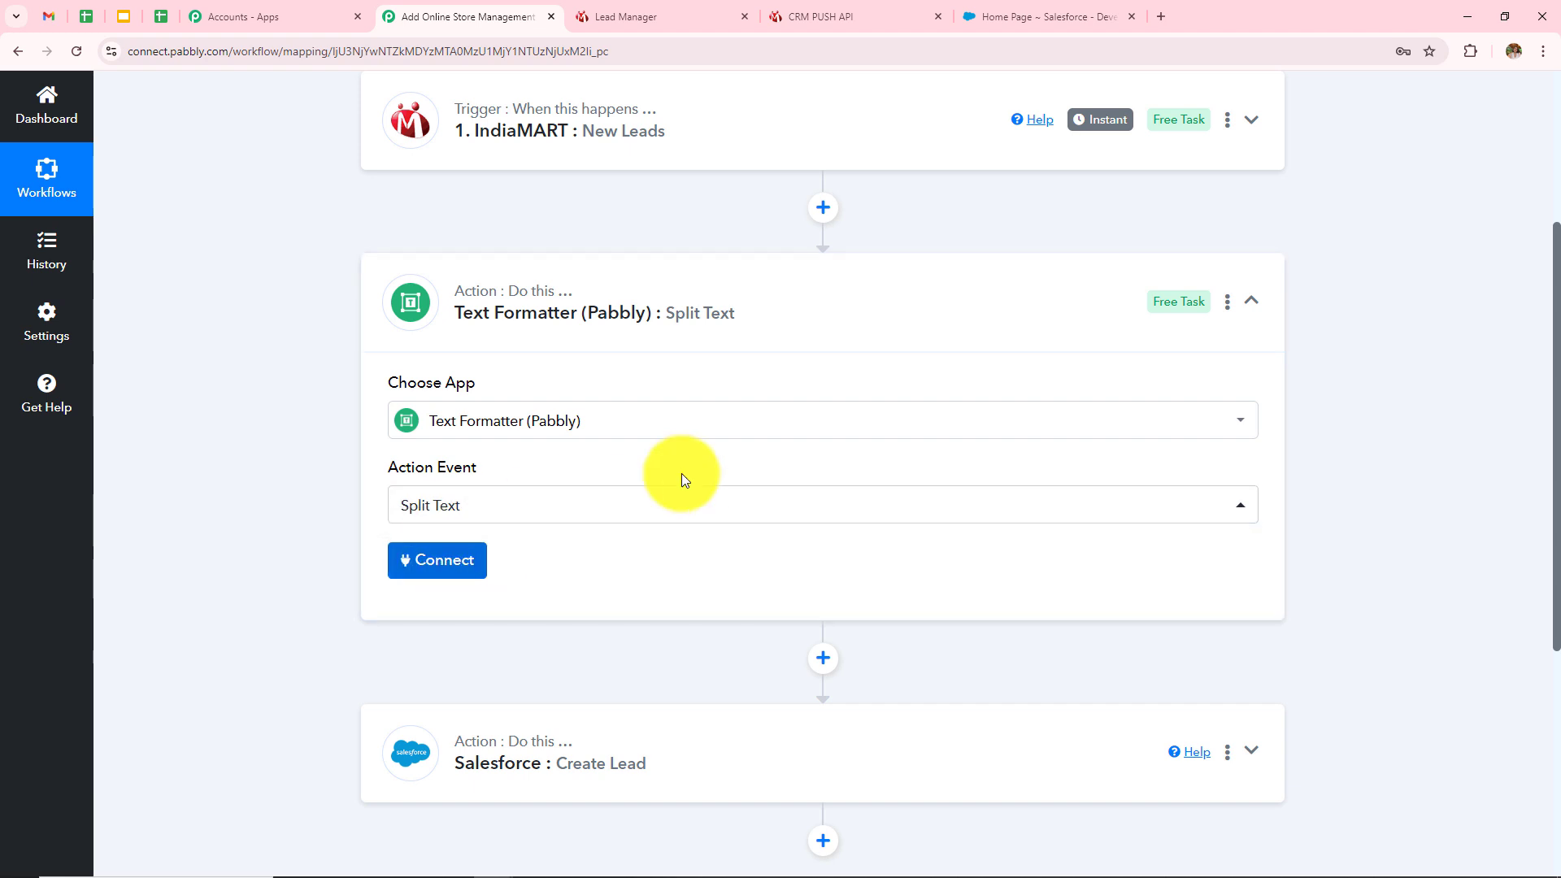
Map the IndiaMART sender name into the Text to Split field.
{"action": "scroll", "coordinate": [829, 465], "scroll_direction": "down", "scroll_amount": 2}
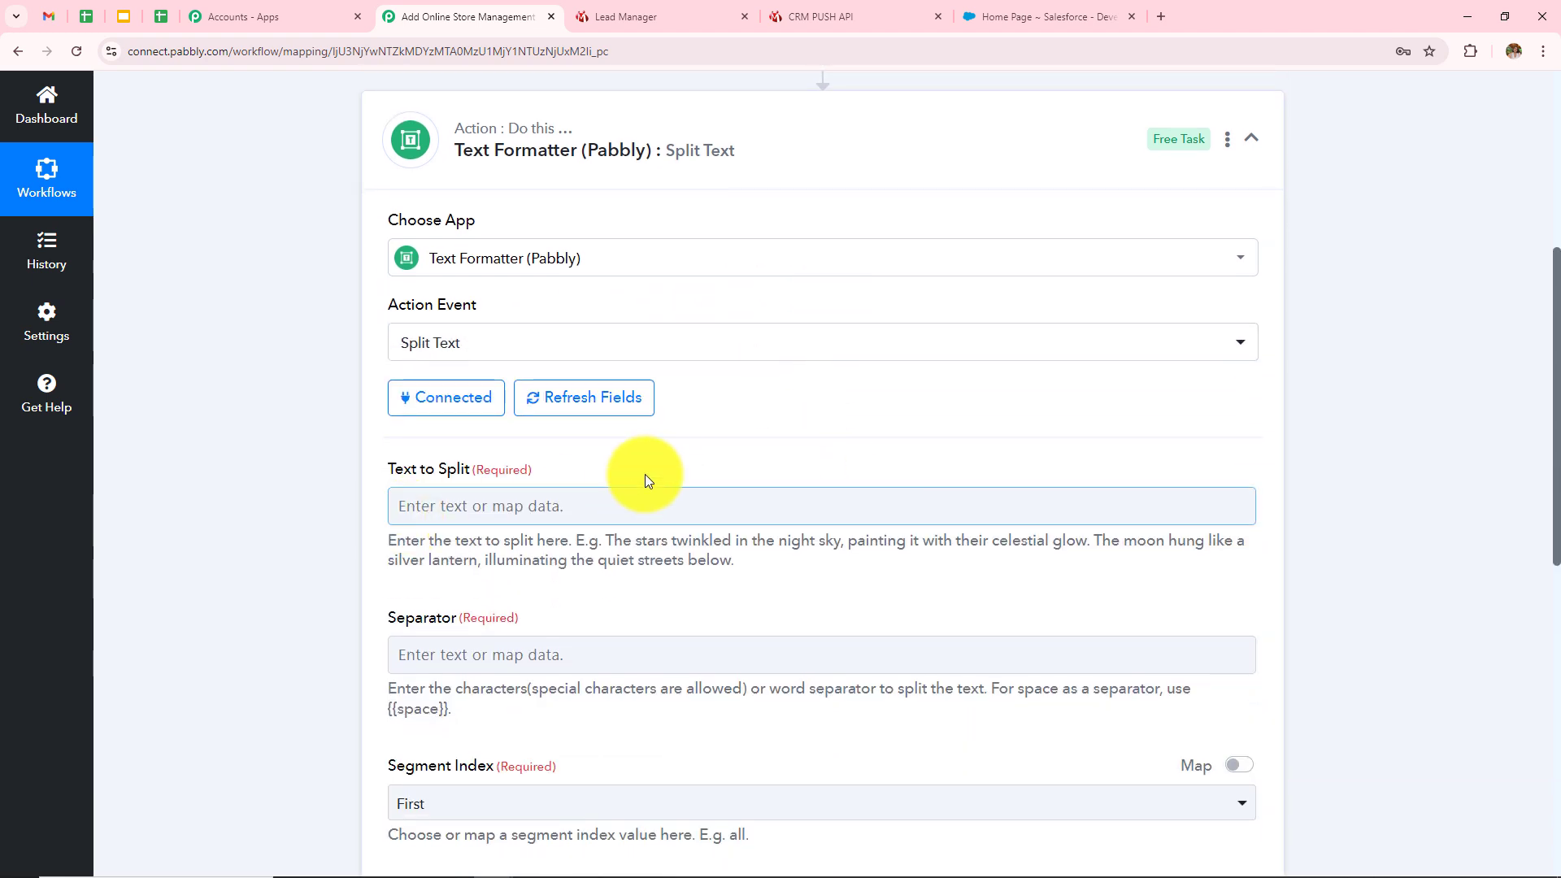
{"action": "scroll", "coordinate": [528, 460], "scroll_direction": "down", "scroll_amount": 2}
{"action": "left_click_drag", "start_coordinate": [383, 307], "coordinate": [525, 306]}
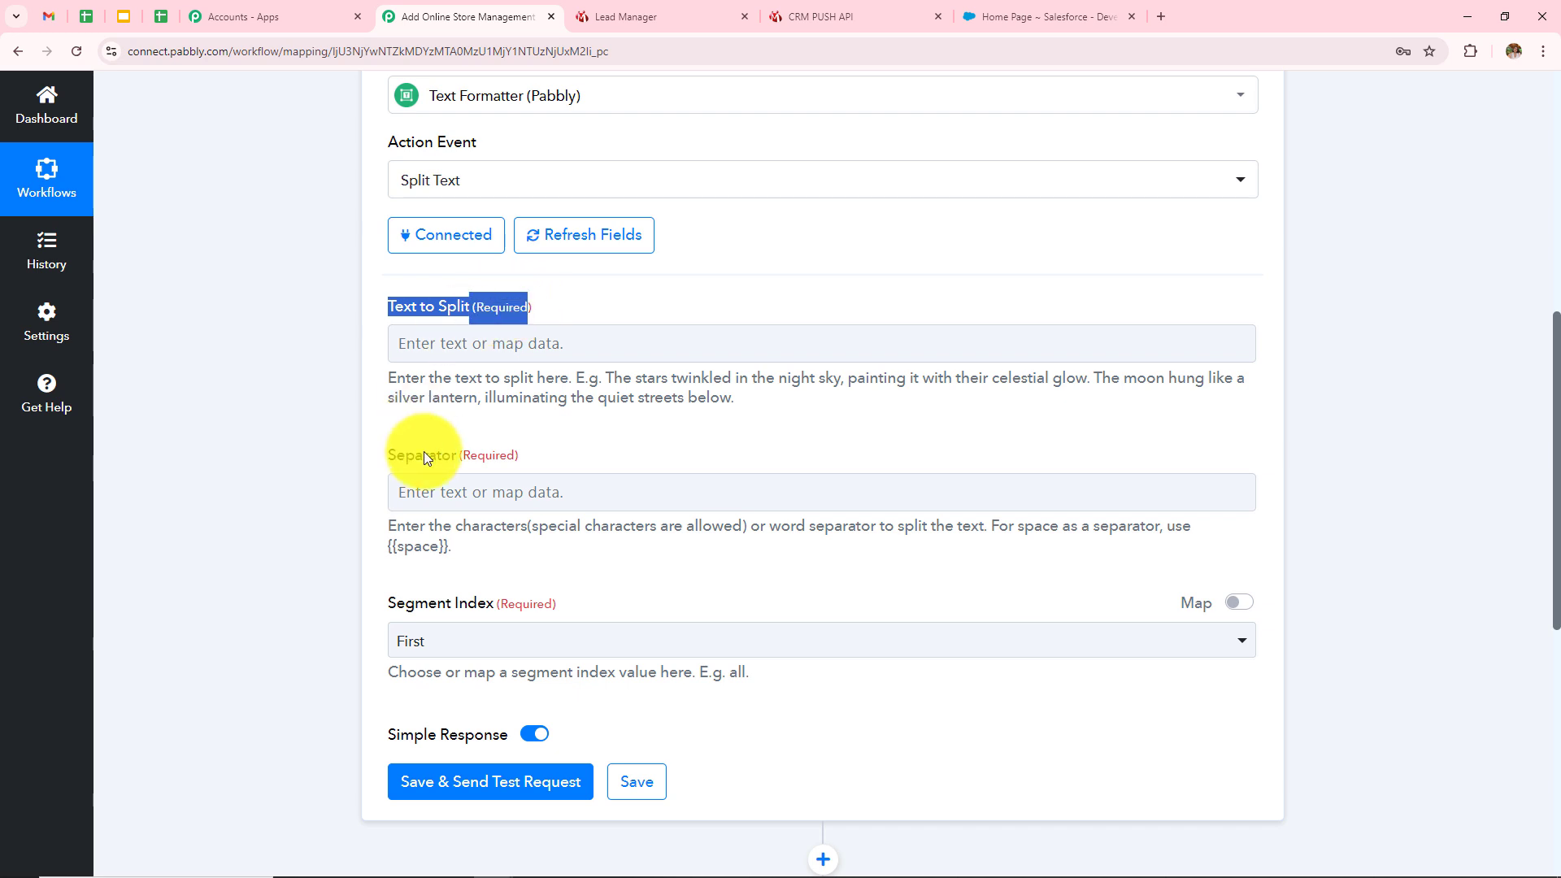
{"action": "left_click", "coordinate": [687, 344]}
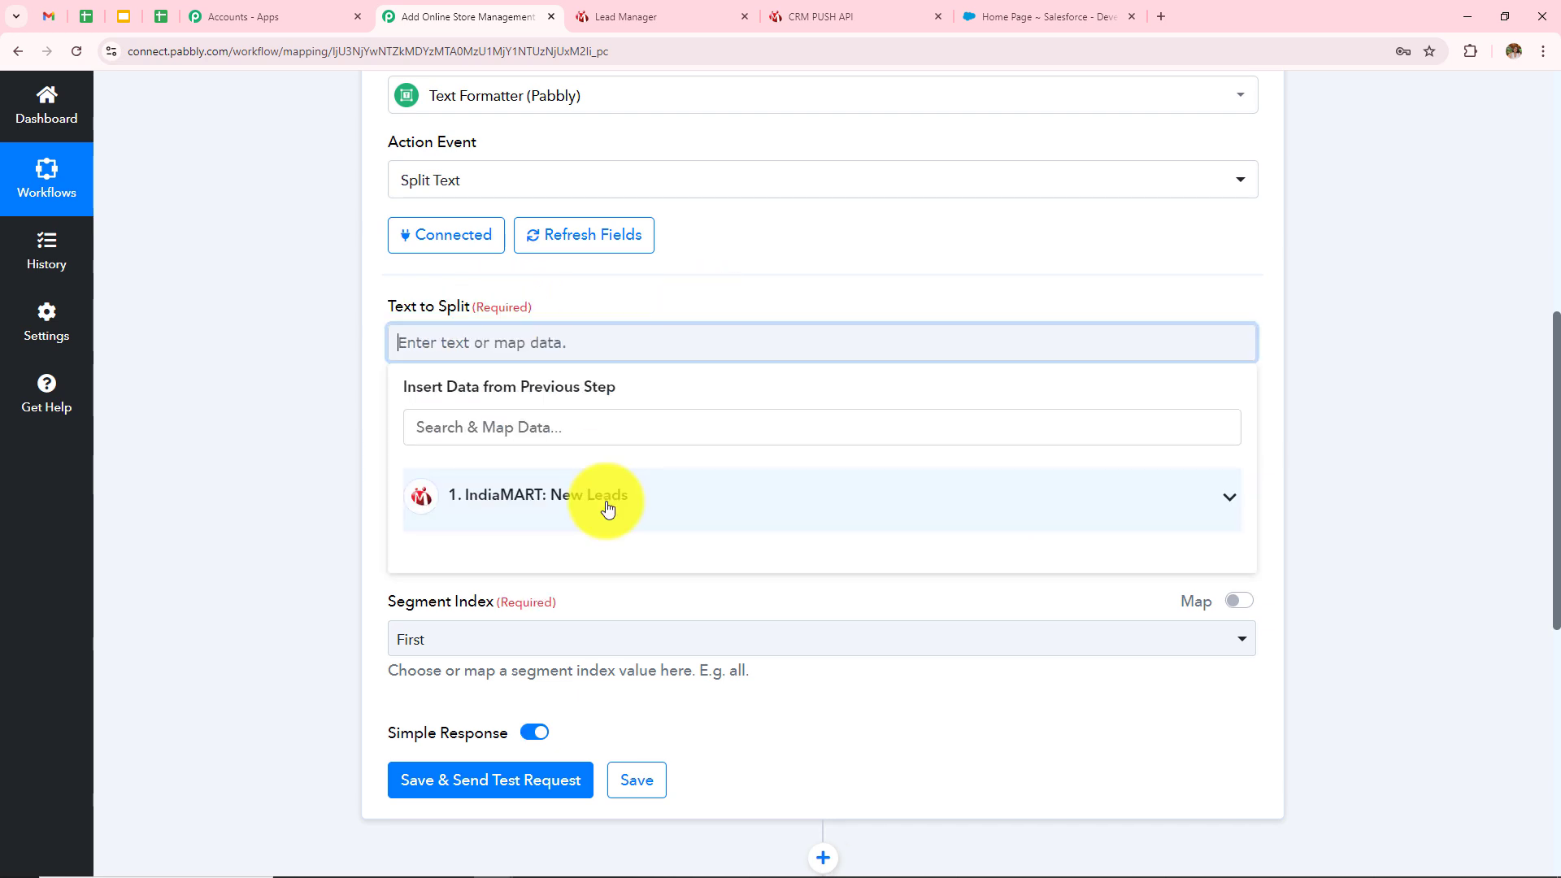
{"action": "left_click", "coordinate": [525, 513]}
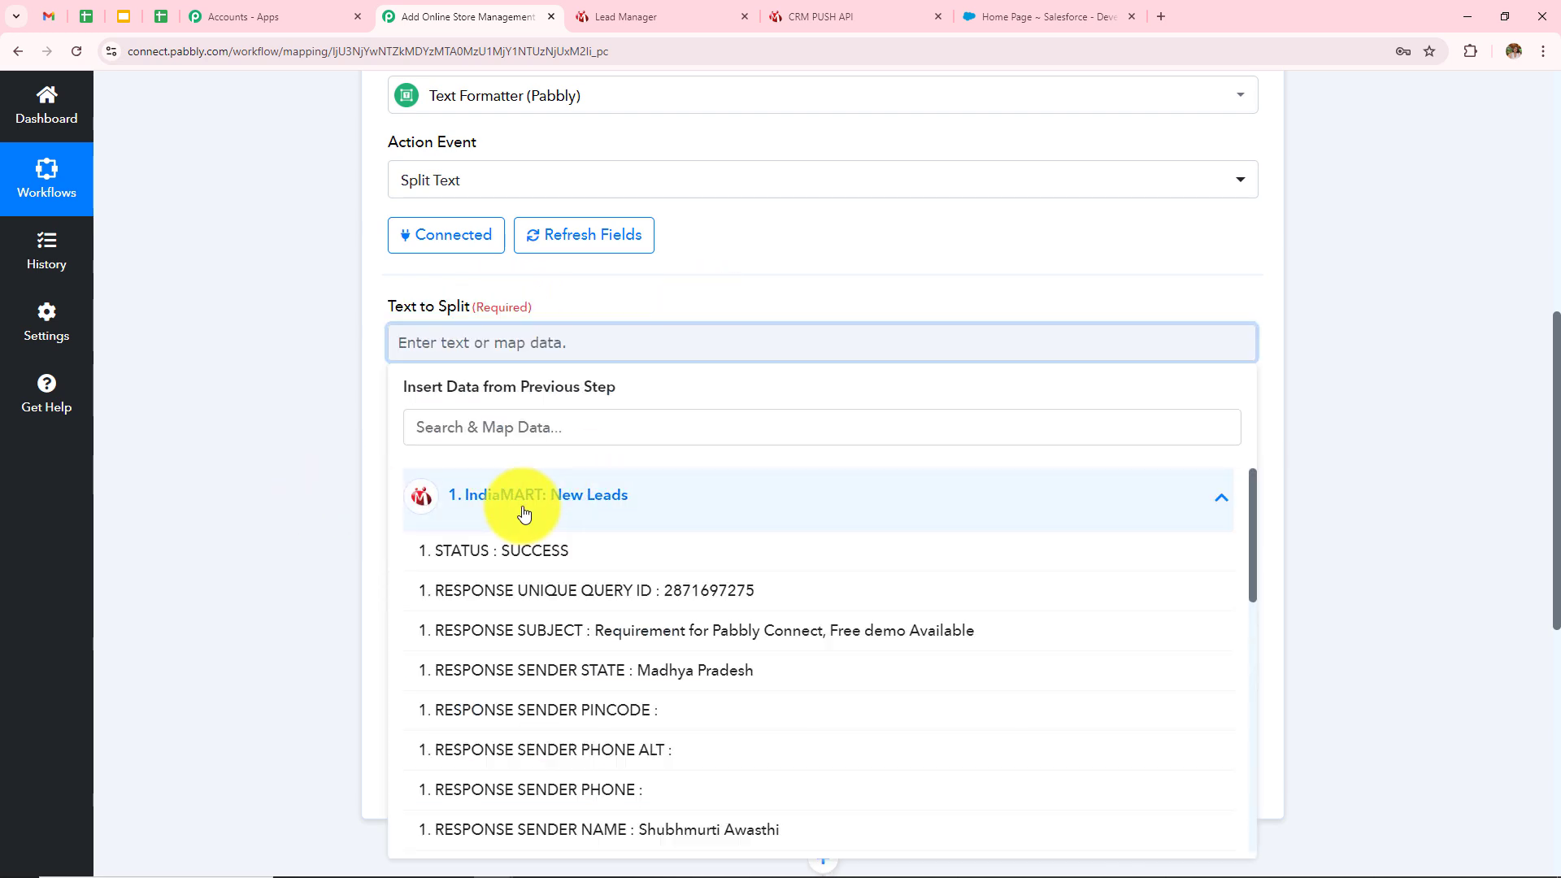
{"action": "left_click", "coordinate": [646, 836]}
{"action": "left_click", "coordinate": [320, 475]}
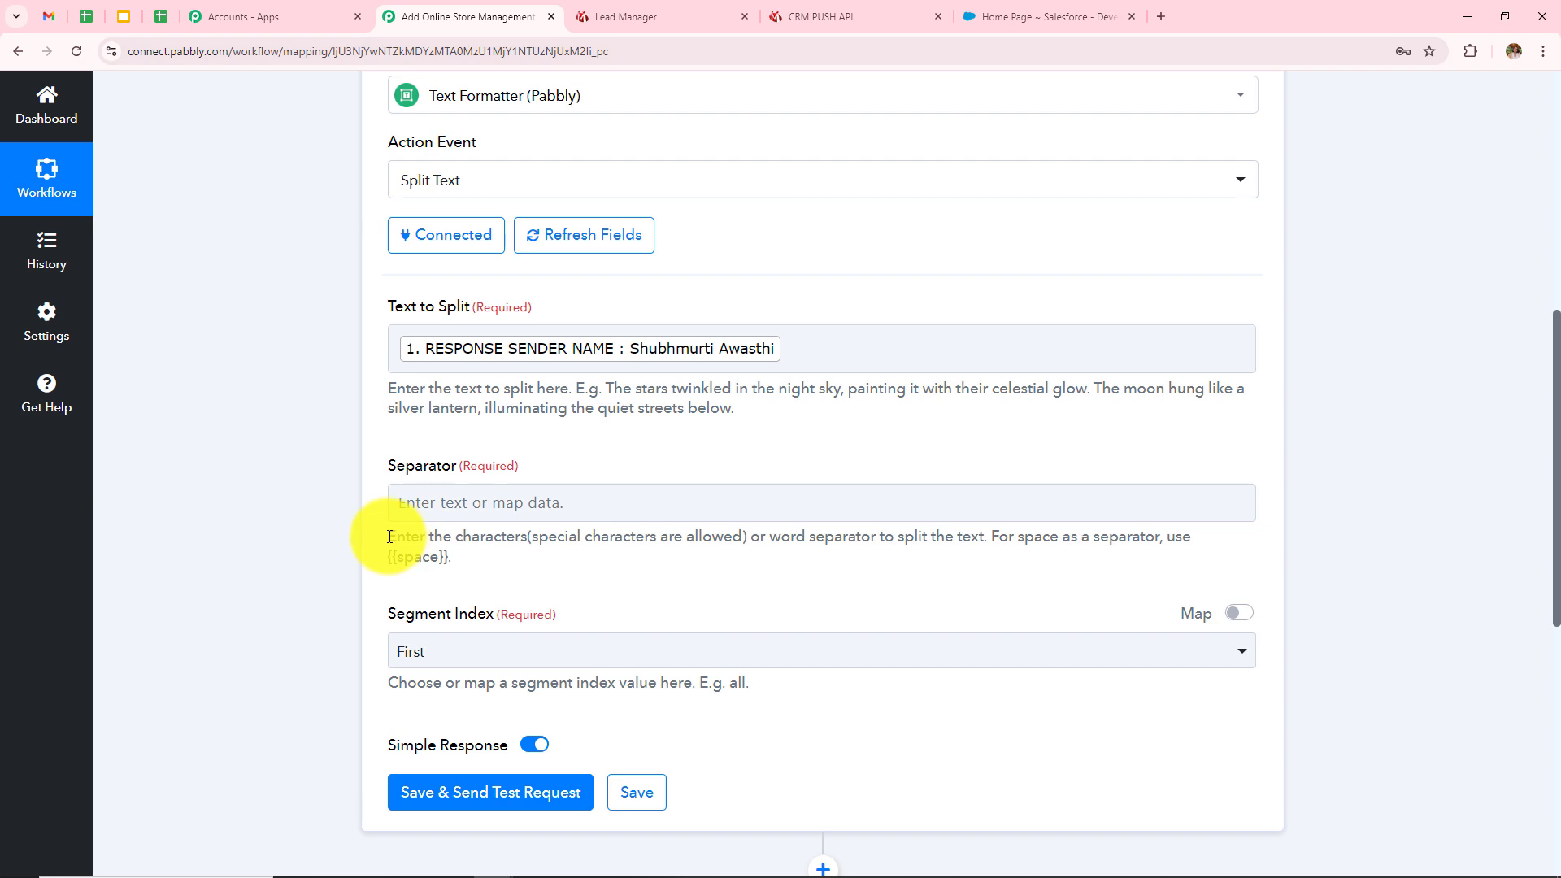
Set the separator to {{space}} and the Segment Index to All.
{"action": "left_click_drag", "start_coordinate": [390, 537], "coordinate": [453, 558]}
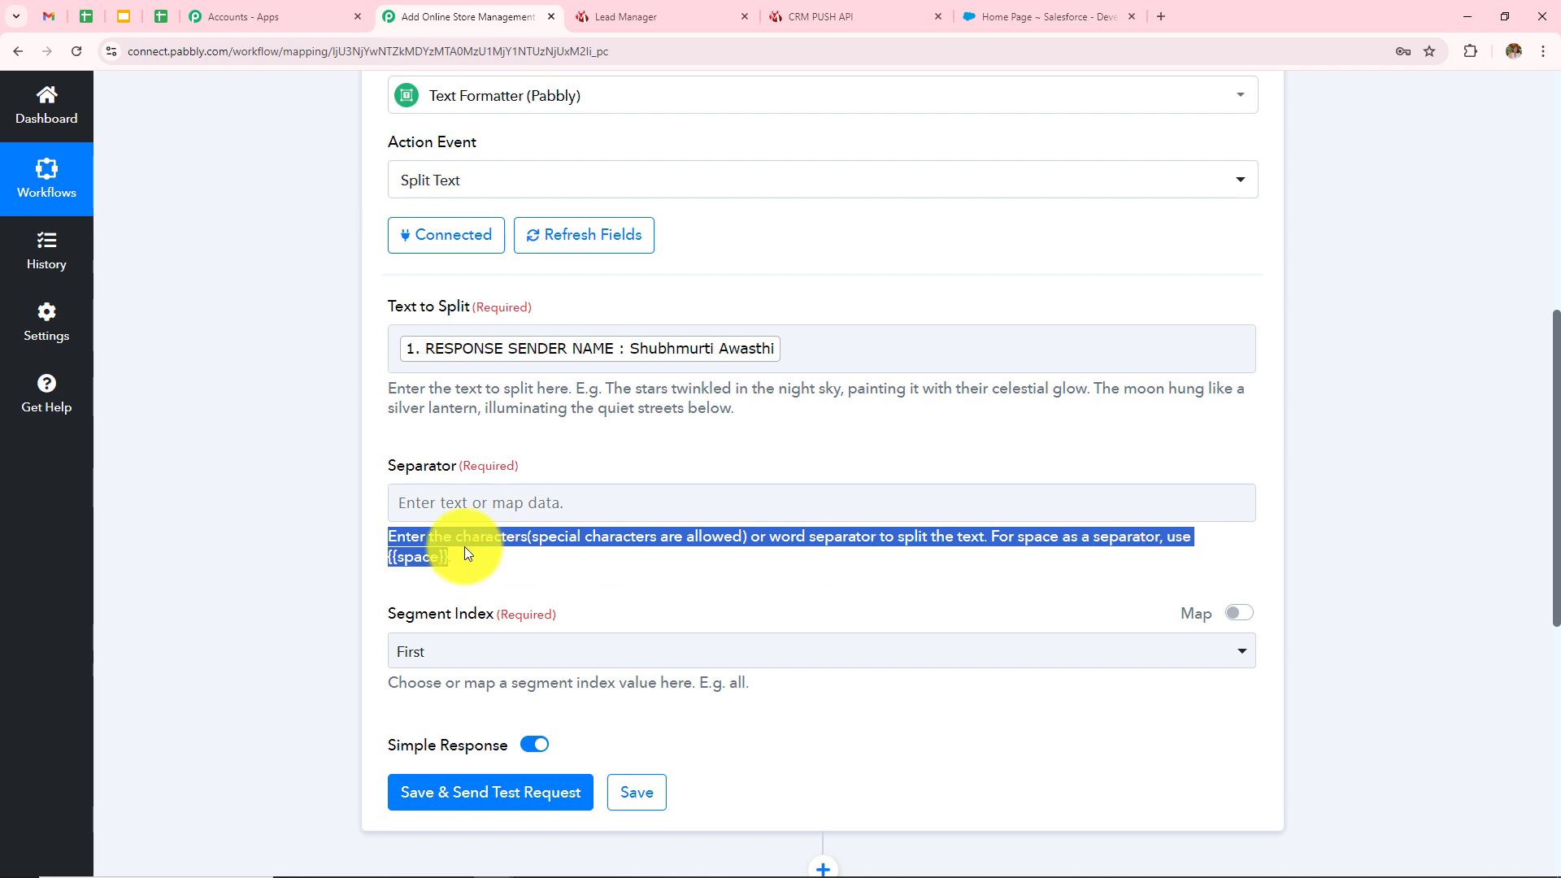
{"action": "left_click_drag", "start_coordinate": [391, 558], "coordinate": [448, 559]}
{"action": "key", "text": "ctrl+c"}
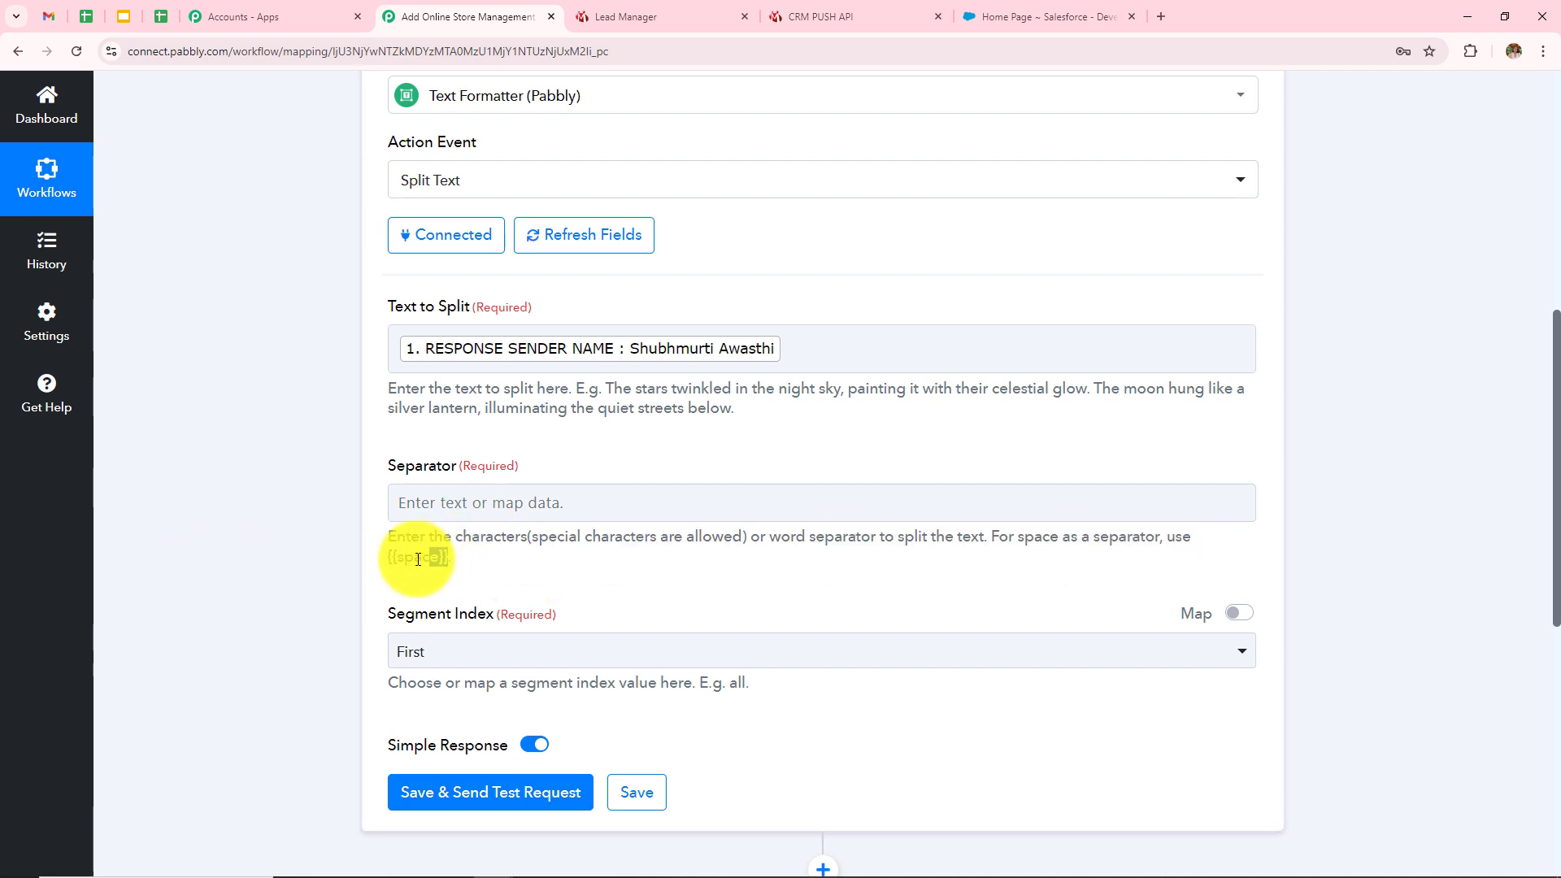
{"action": "left_click", "coordinate": [478, 504]}
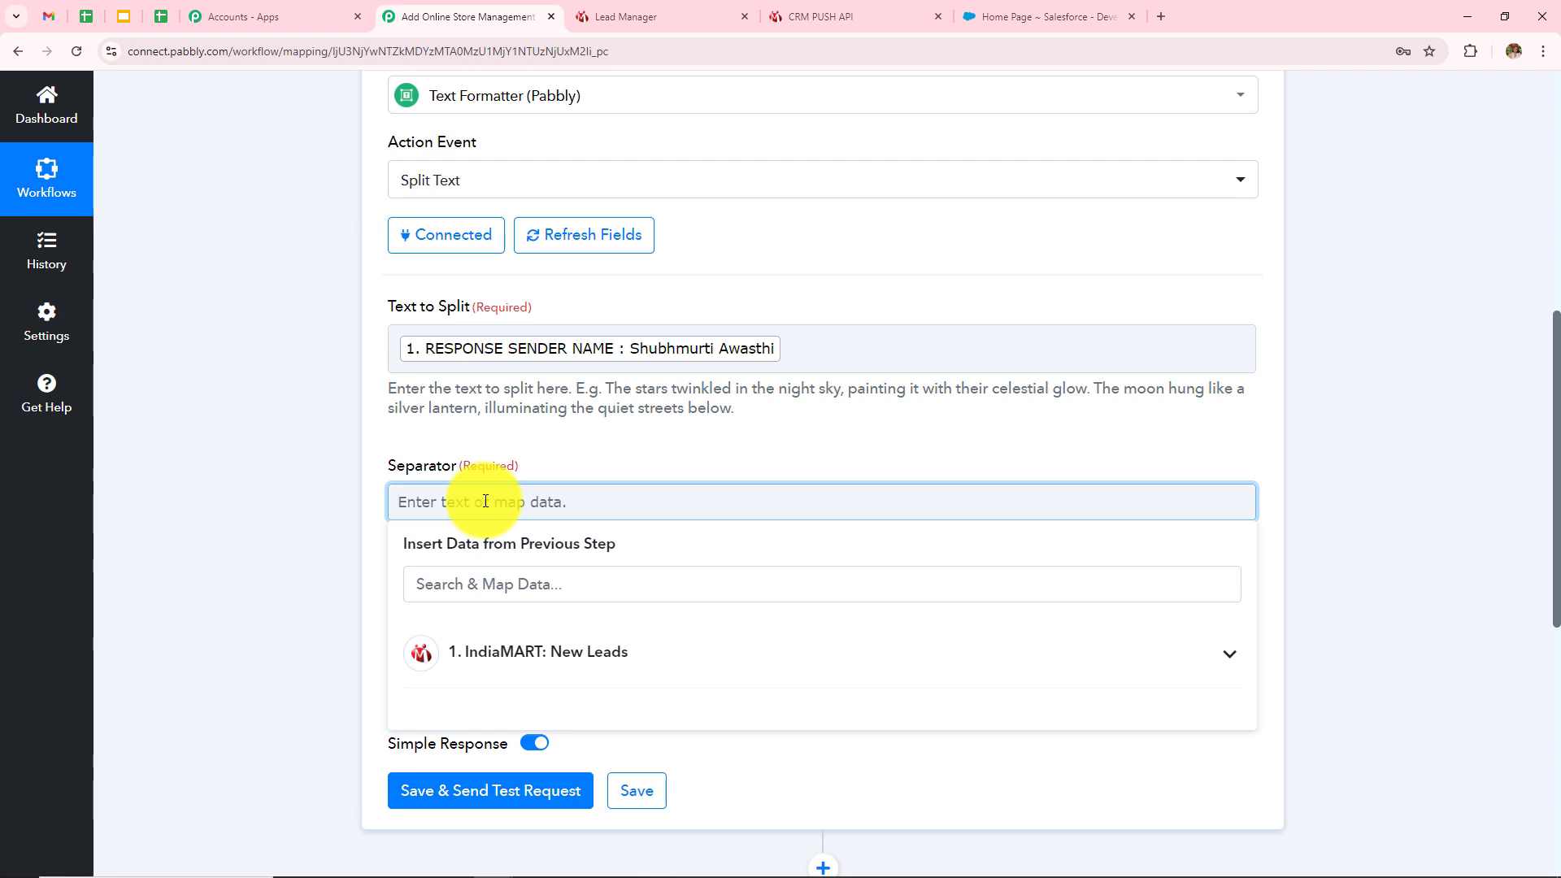
{"action": "key", "text": "ctrl+v"}
{"action": "scroll", "coordinate": [484, 431], "scroll_direction": "down", "scroll_amount": 3}
{"action": "left_click", "coordinate": [485, 404]}
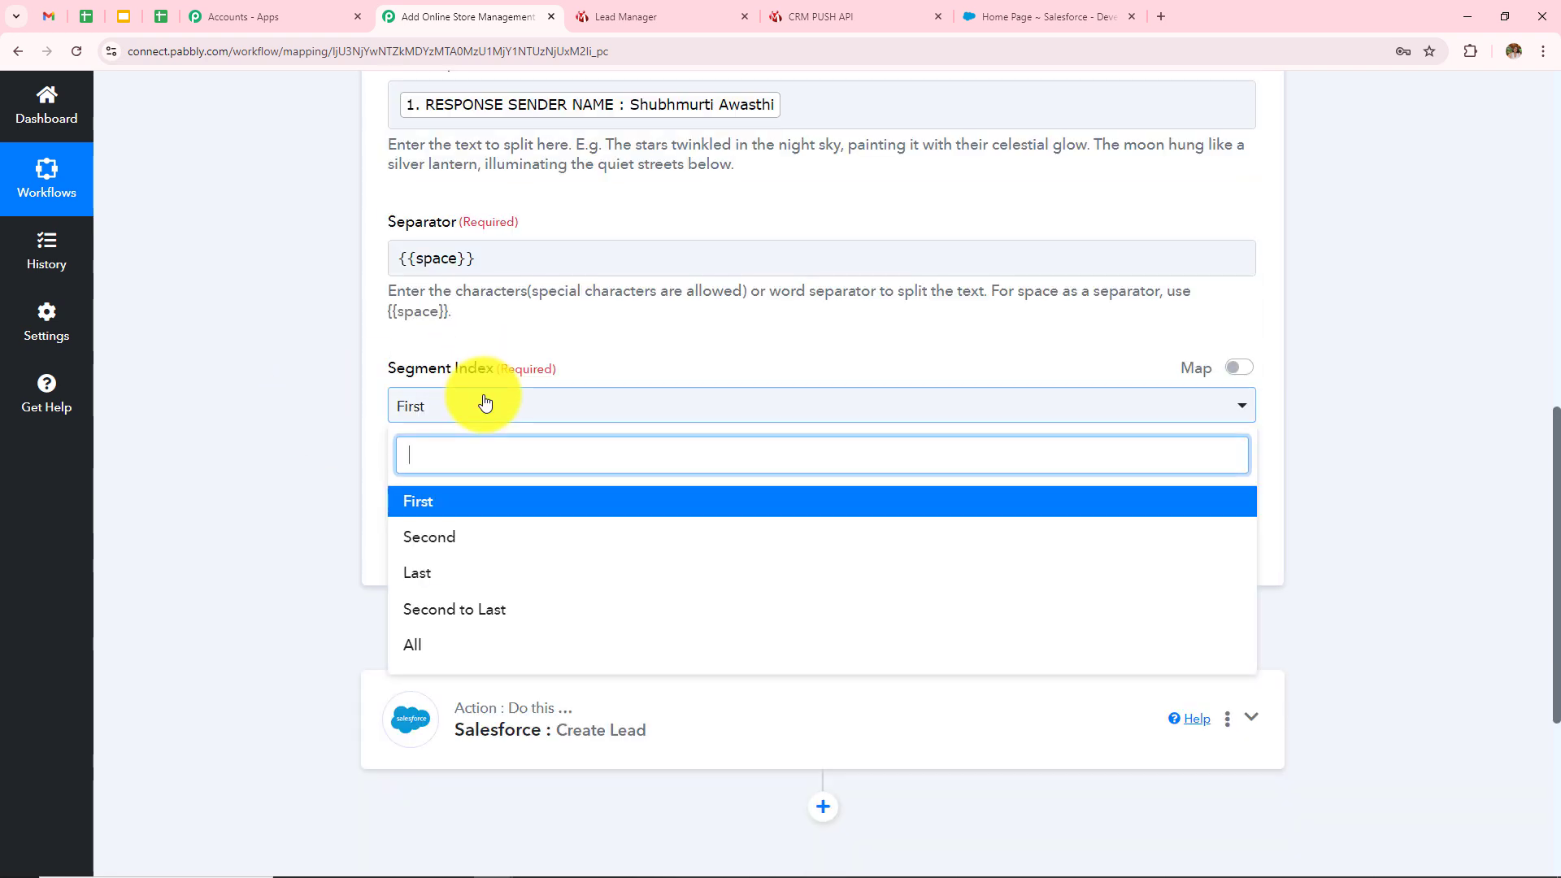
{"action": "left_click", "coordinate": [429, 651]}
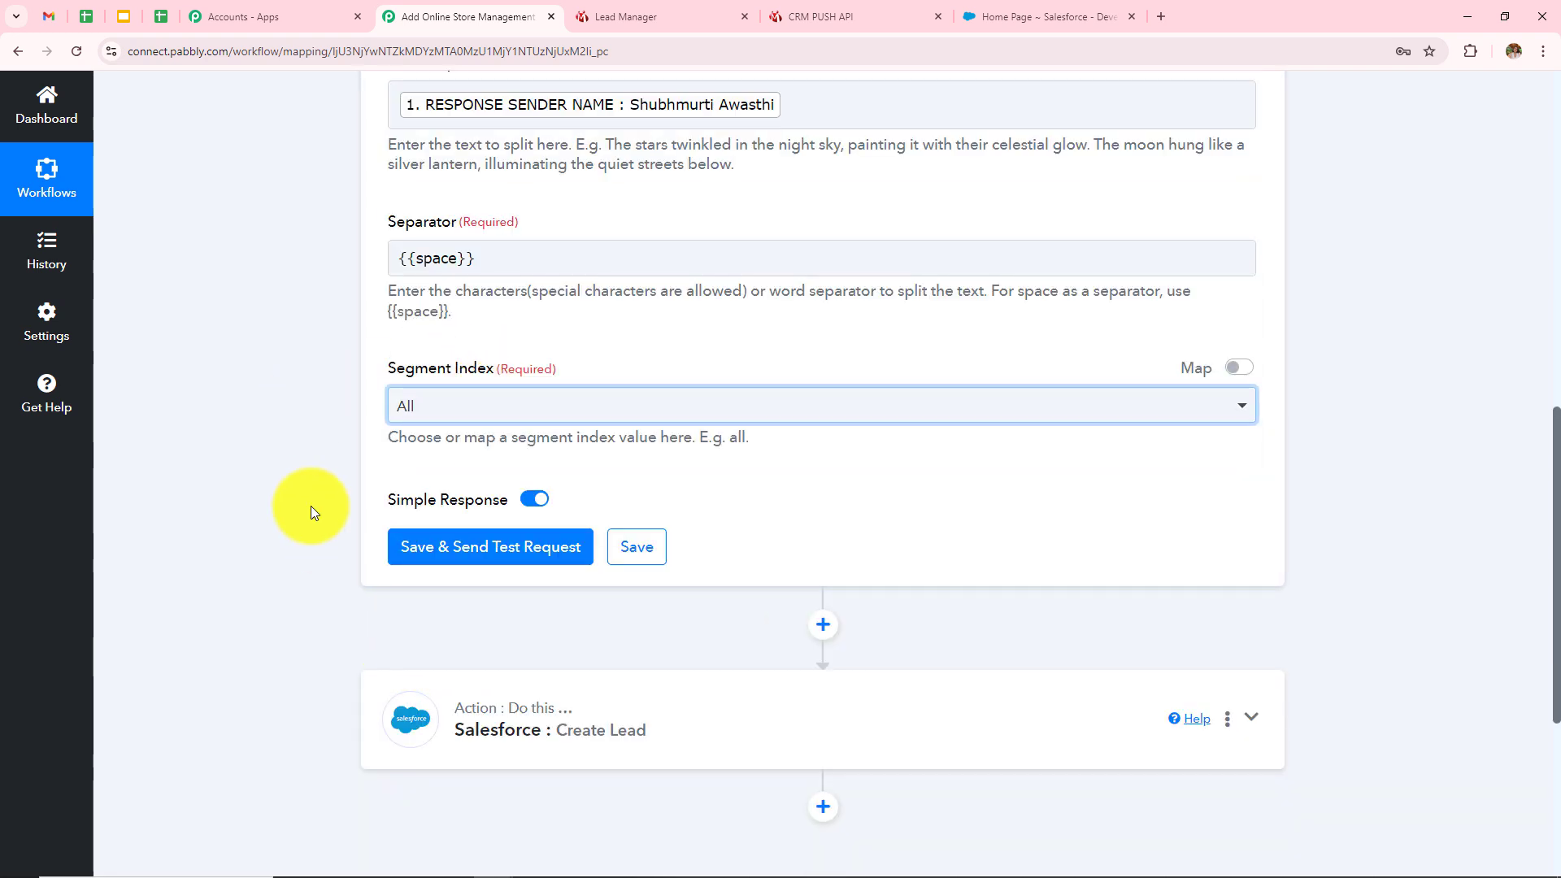
Save and test the split, checking the Result 0 and Result 1 name parts.
{"action": "left_click", "coordinate": [455, 547]}
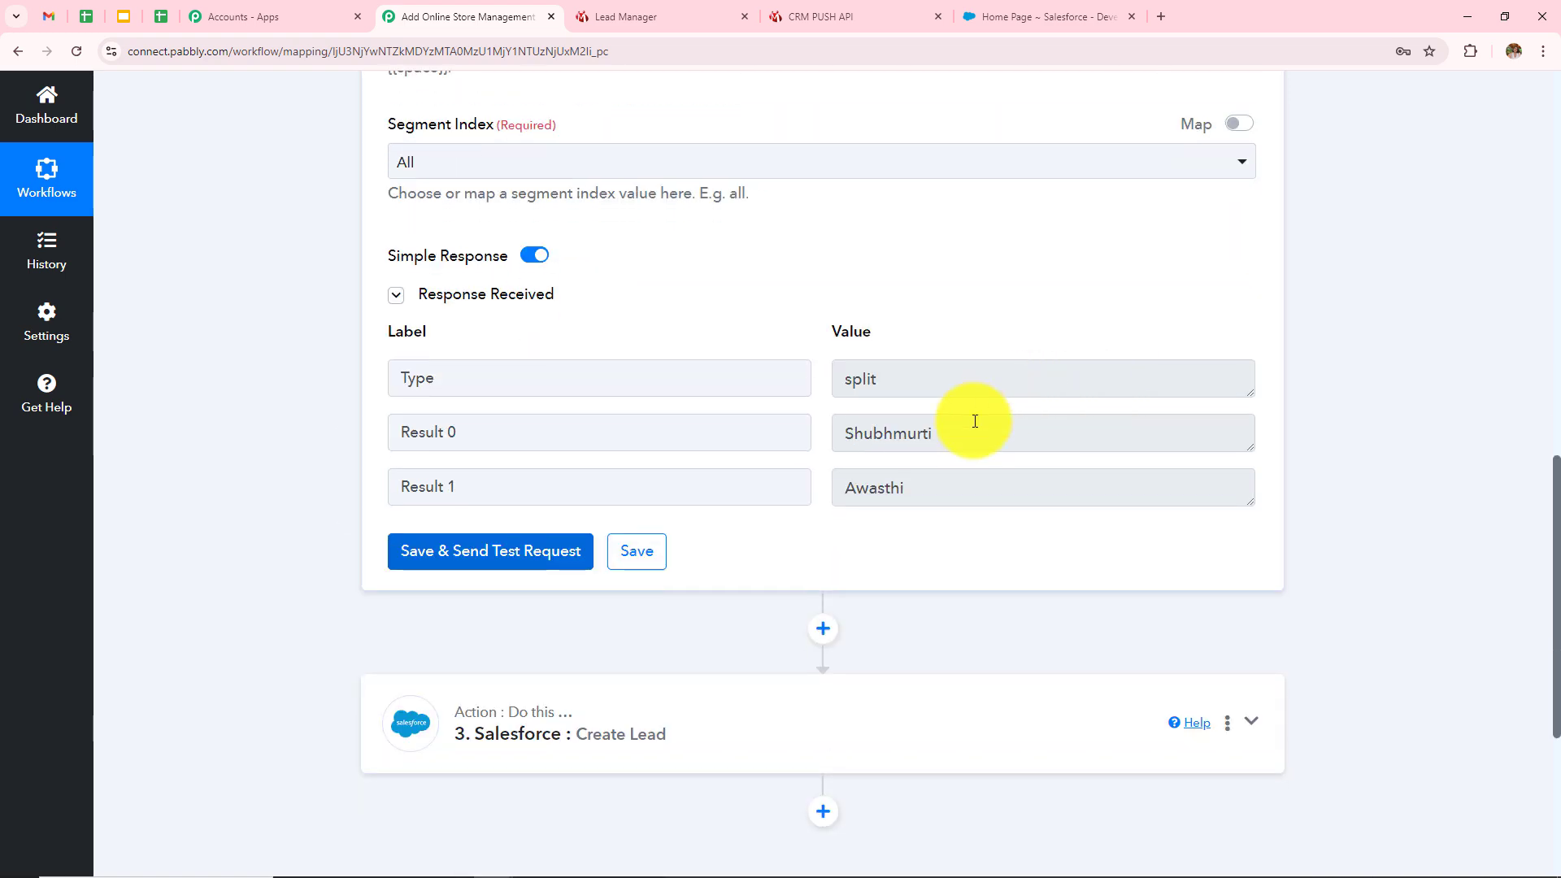
{"action": "left_click", "coordinate": [948, 431]}
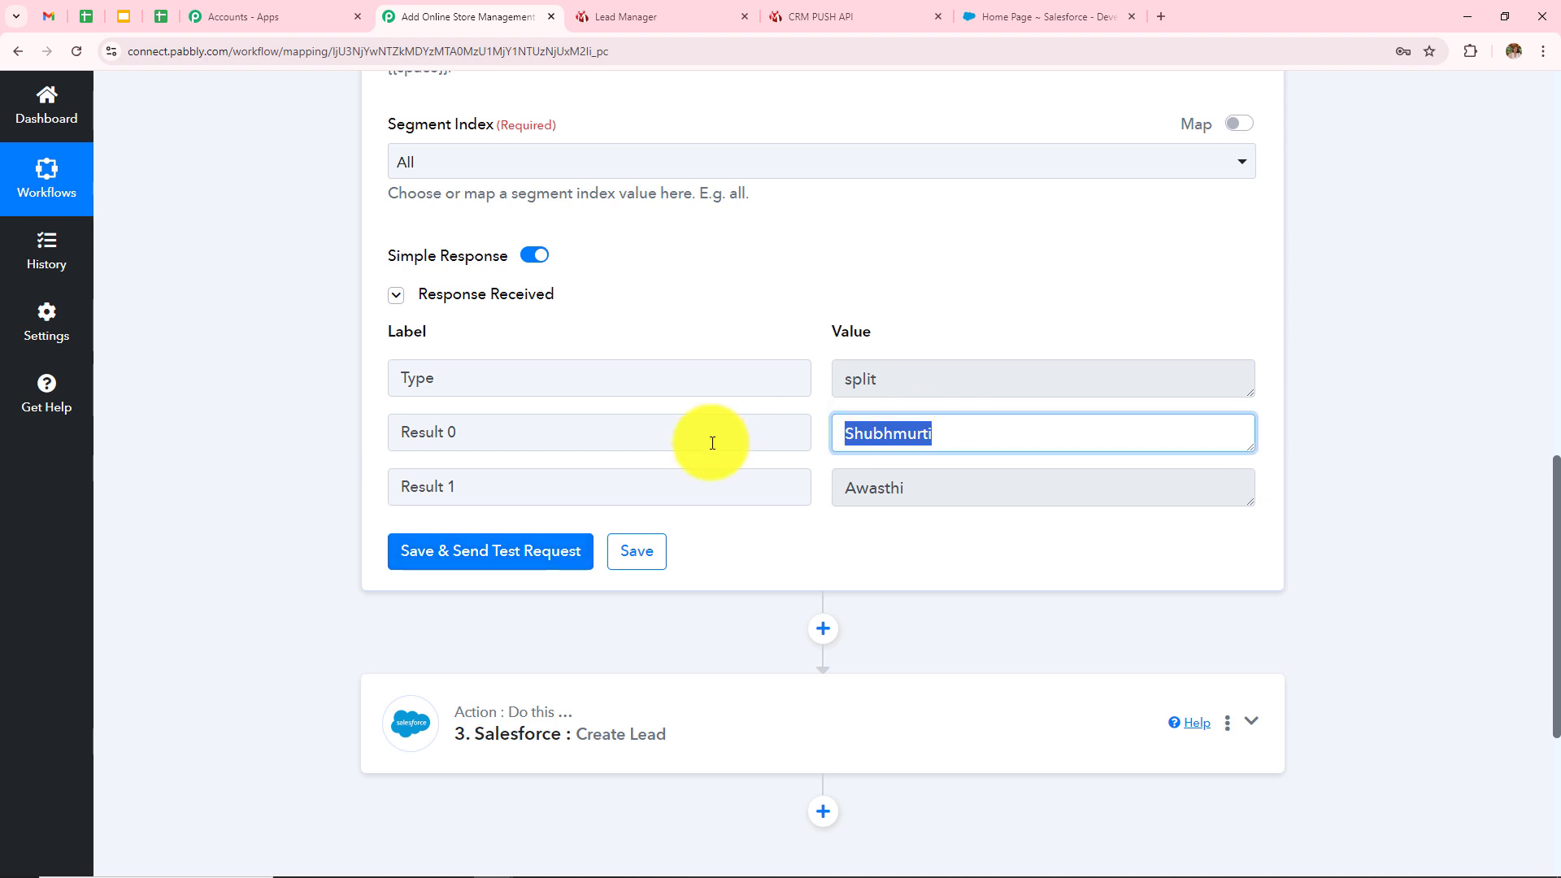
{"action": "left_click", "coordinate": [948, 486]}
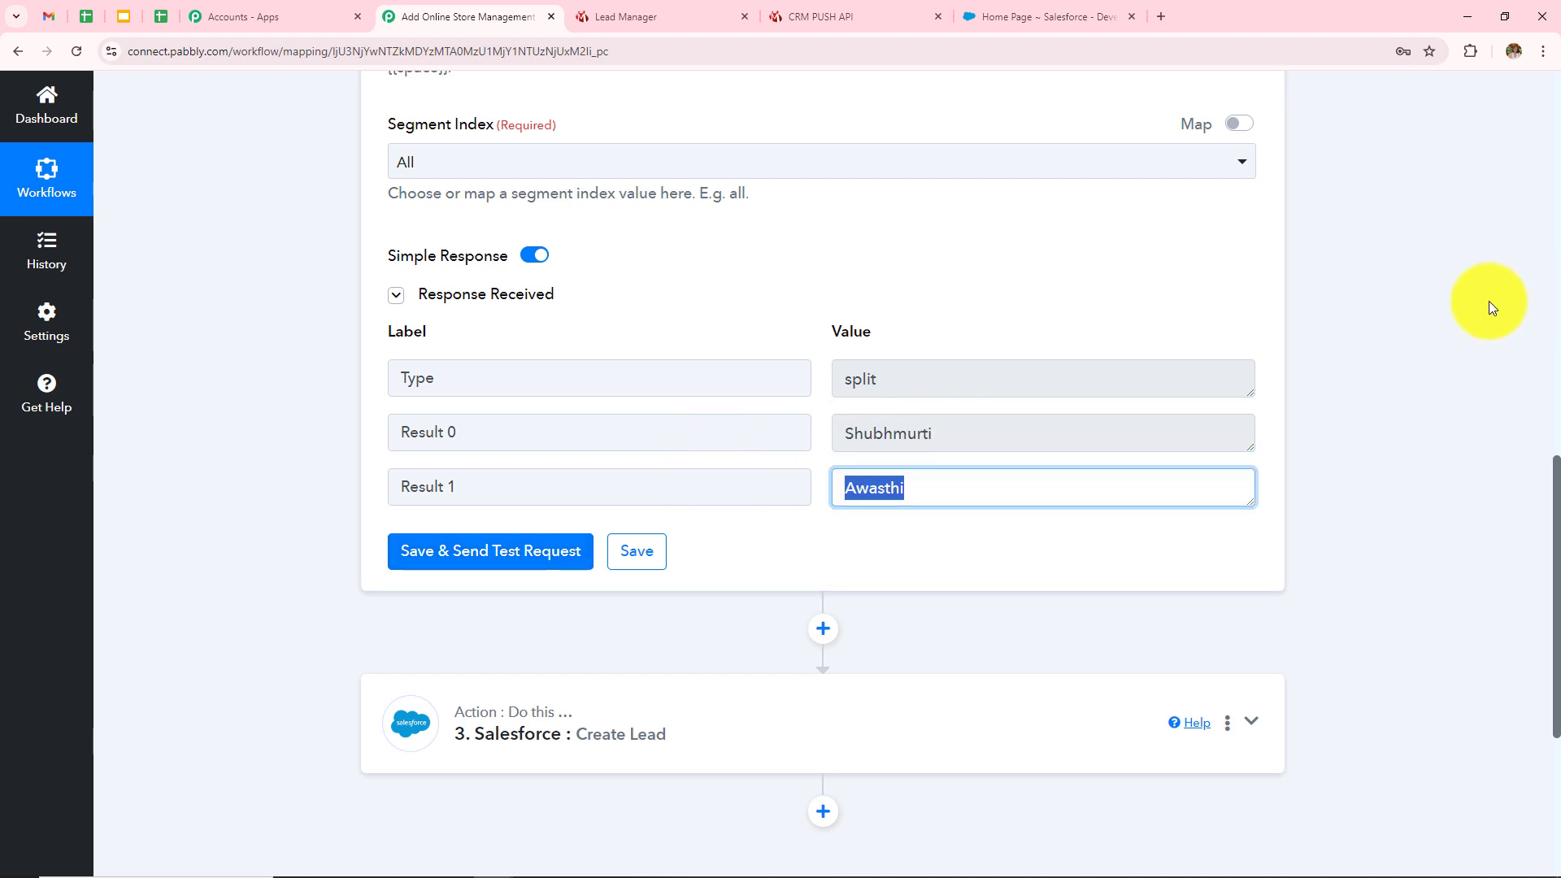
{"action": "scroll", "coordinate": [1342, 311], "scroll_direction": "down", "scroll_amount": 4}
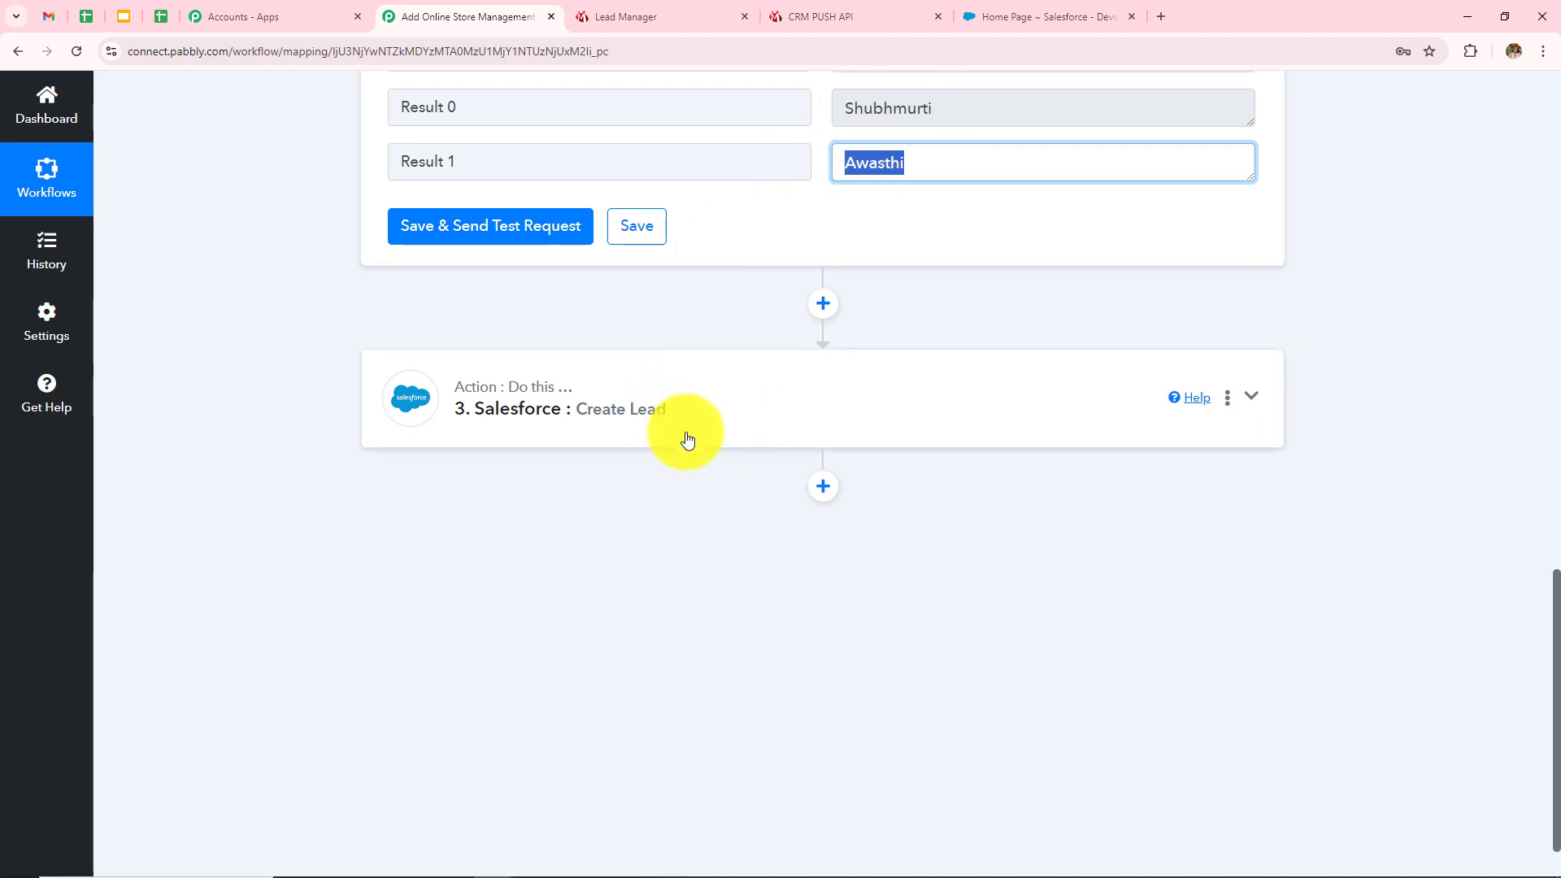
Map split Result 1 into Last Name and Result 0 into First Name.
{"action": "left_click", "coordinate": [680, 405]}
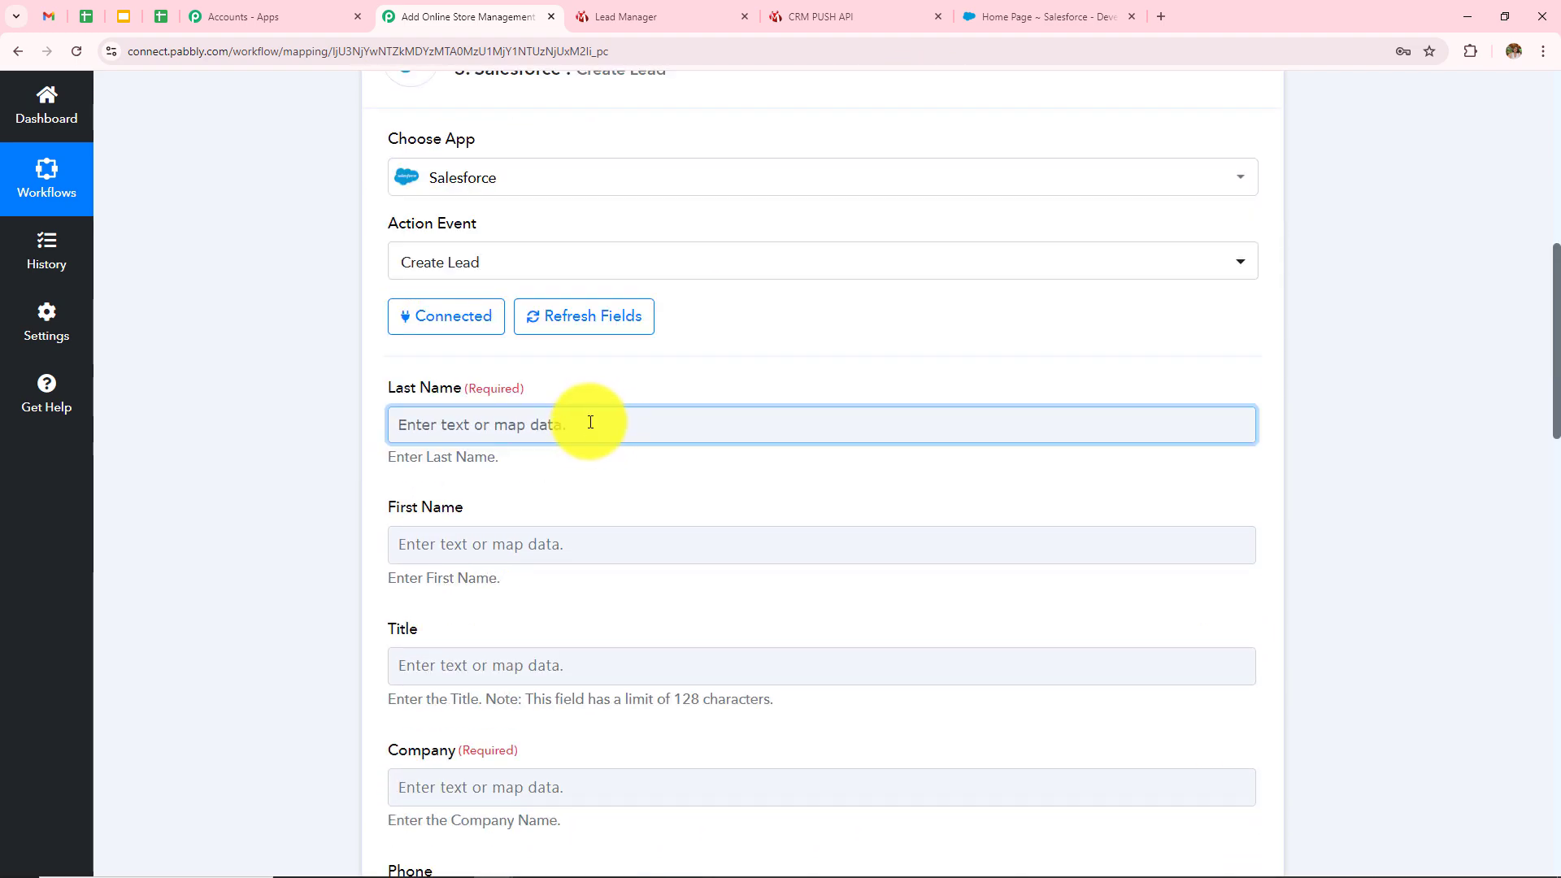
{"action": "left_click", "coordinate": [591, 421]}
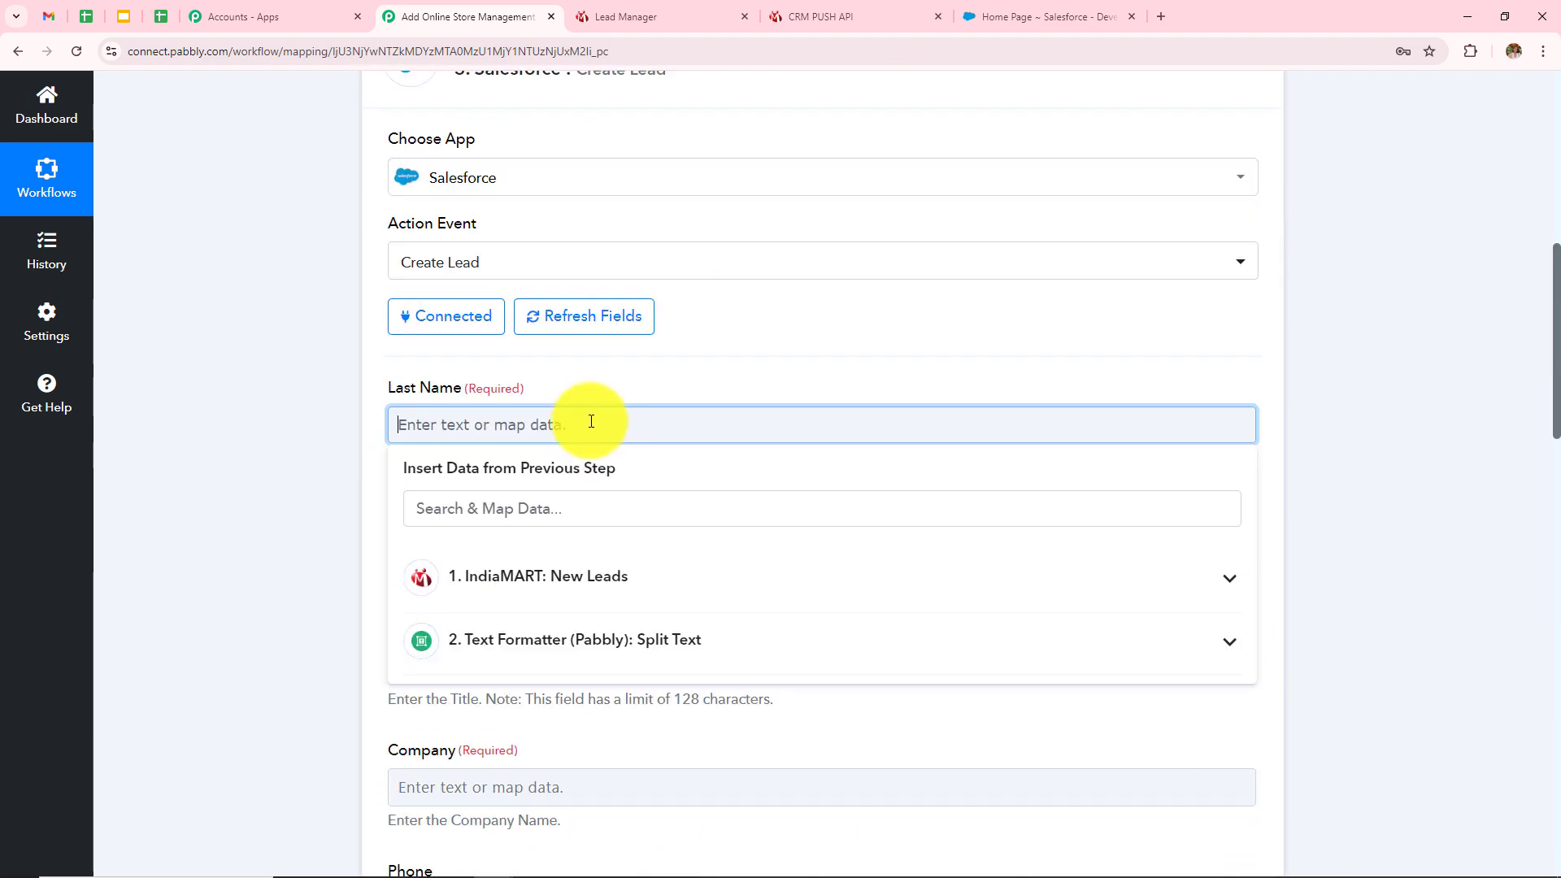
{"action": "left_click", "coordinate": [561, 652]}
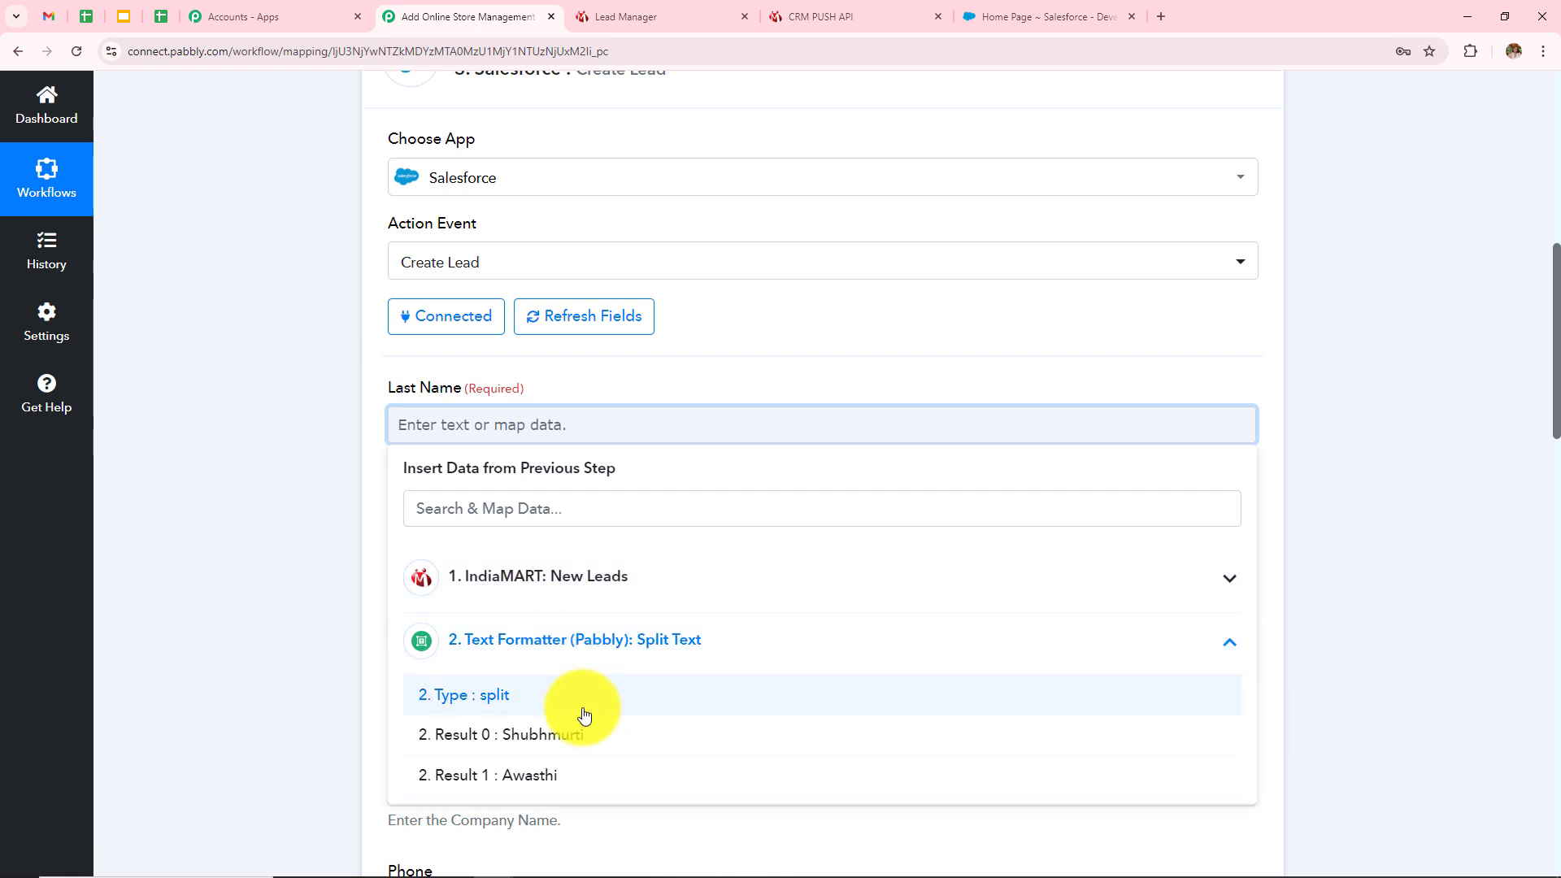
{"action": "left_click", "coordinate": [589, 775]}
{"action": "left_click", "coordinate": [255, 523]}
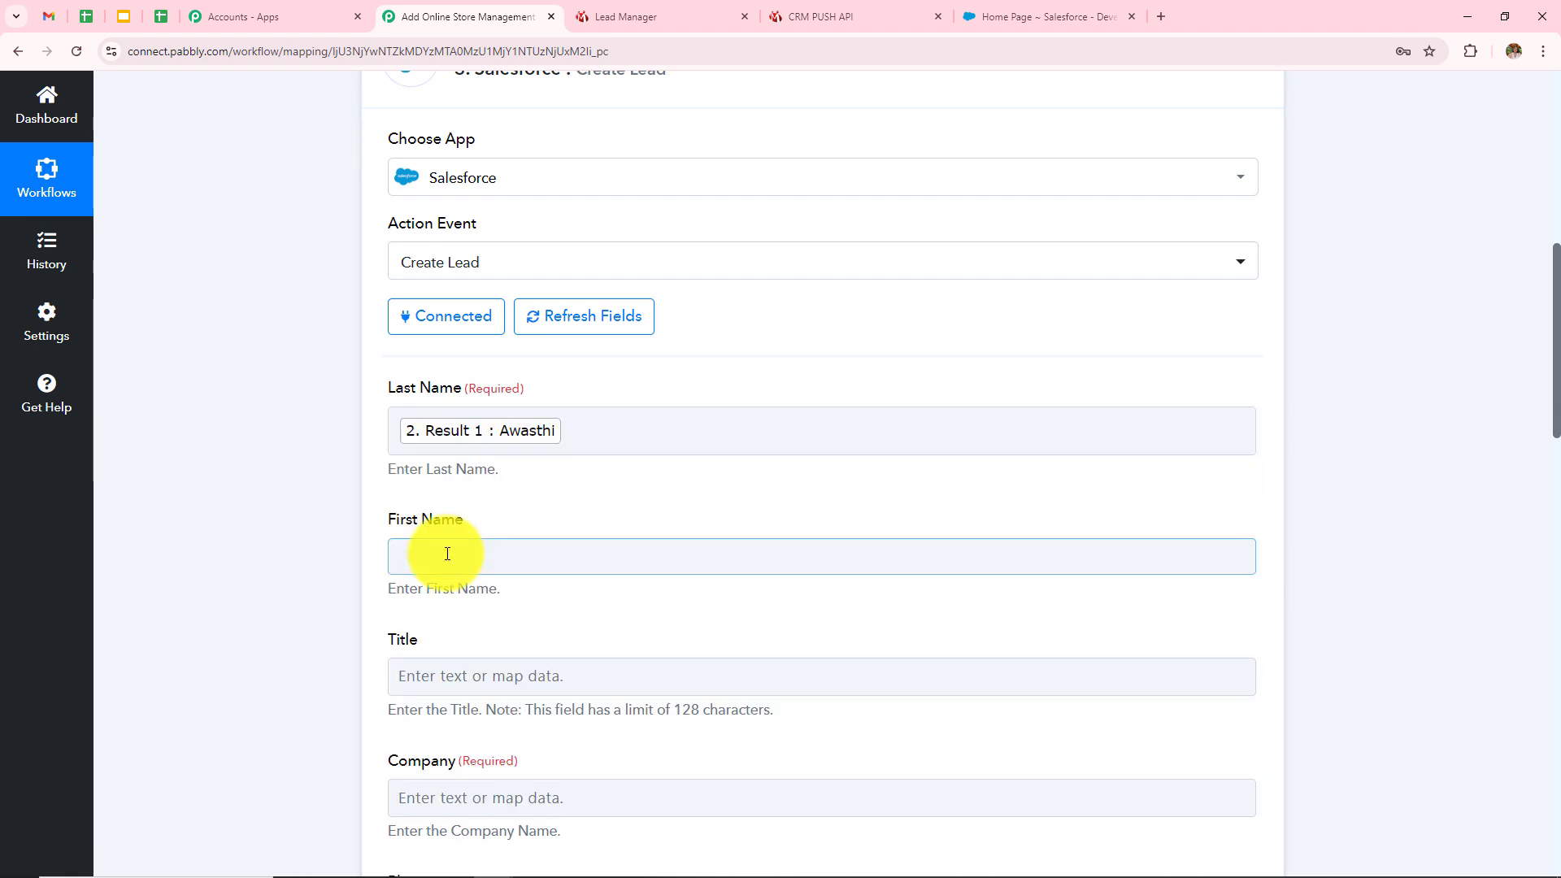
{"action": "left_click", "coordinate": [447, 554]}
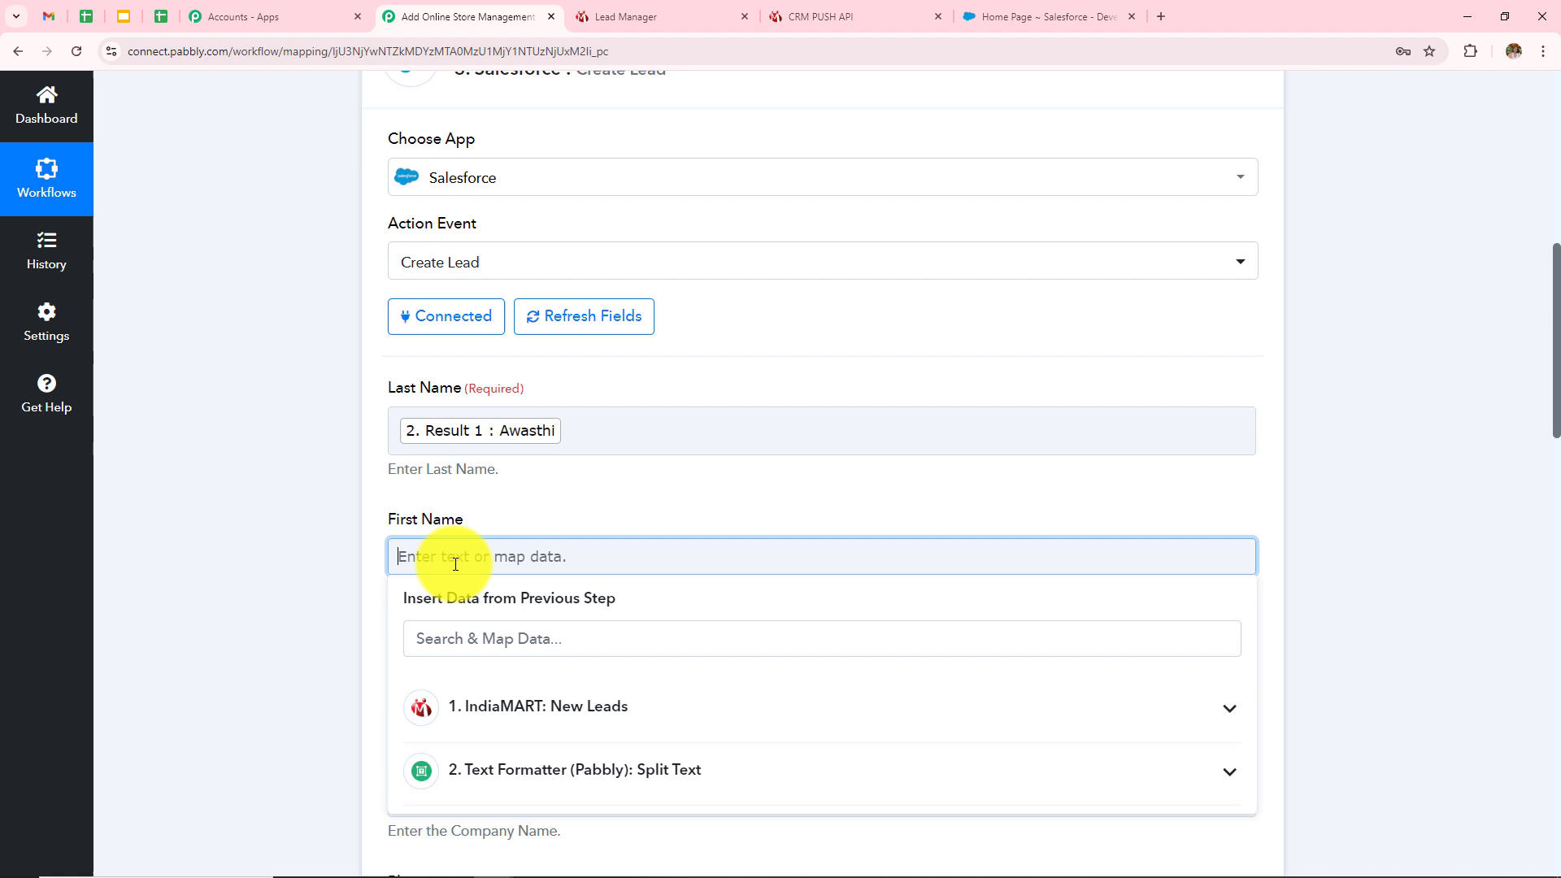
{"action": "left_click", "coordinate": [546, 771]}
{"action": "scroll", "coordinate": [877, 517], "scroll_direction": "down", "scroll_amount": 3}
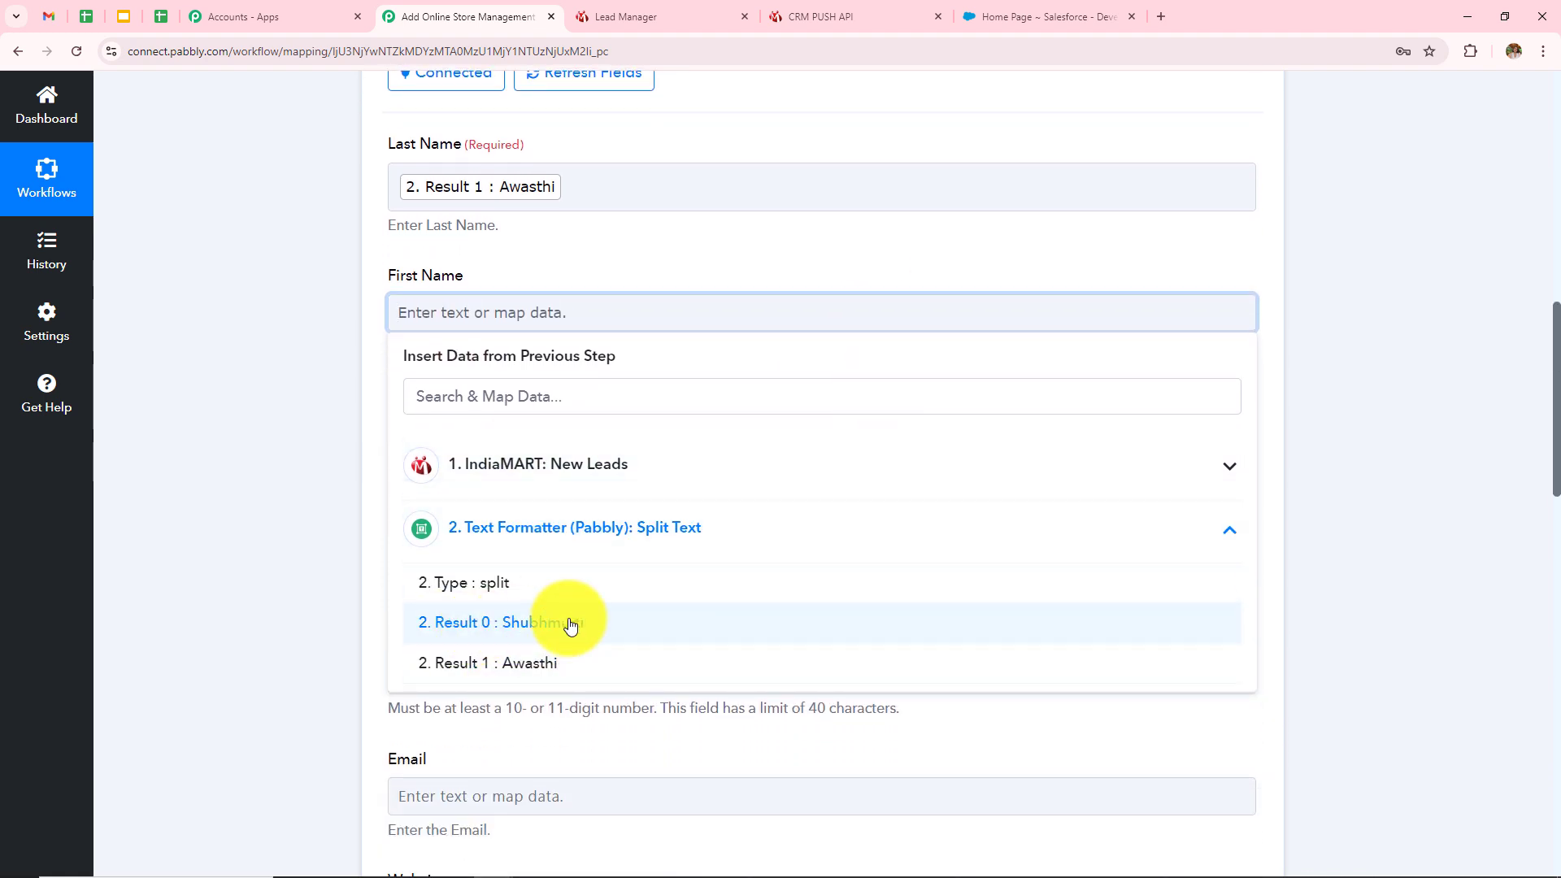
{"action": "left_click", "coordinate": [570, 624]}
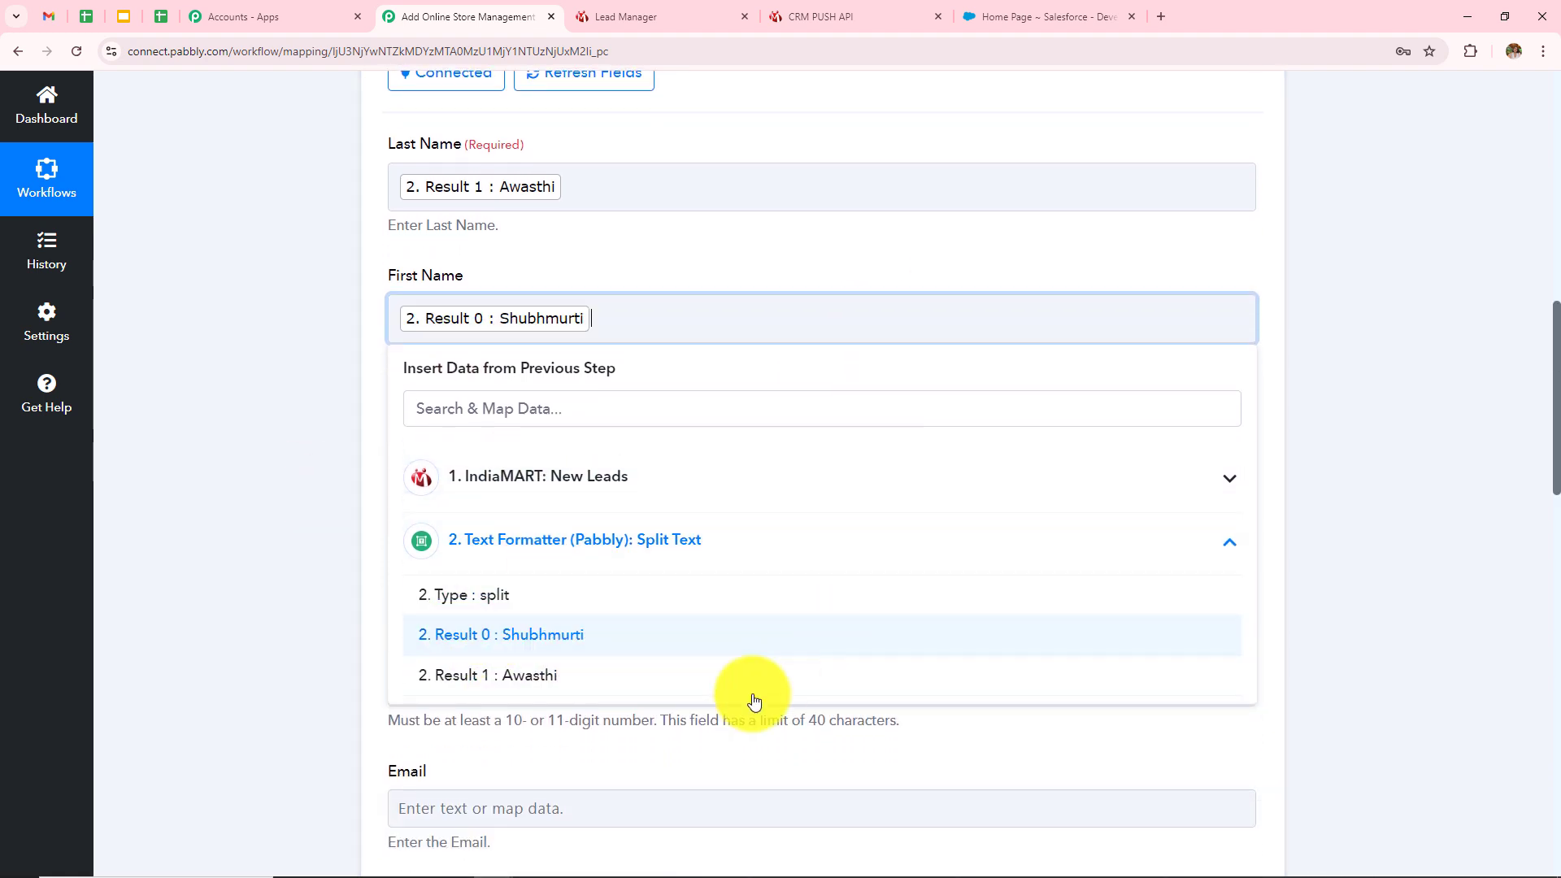
{"action": "left_click", "coordinate": [304, 553]}
Map the enquiry product name into Title and the sender company into Company.
{"action": "scroll", "coordinate": [729, 436], "scroll_direction": "down", "scroll_amount": 1}
{"action": "left_click", "coordinate": [468, 363]}
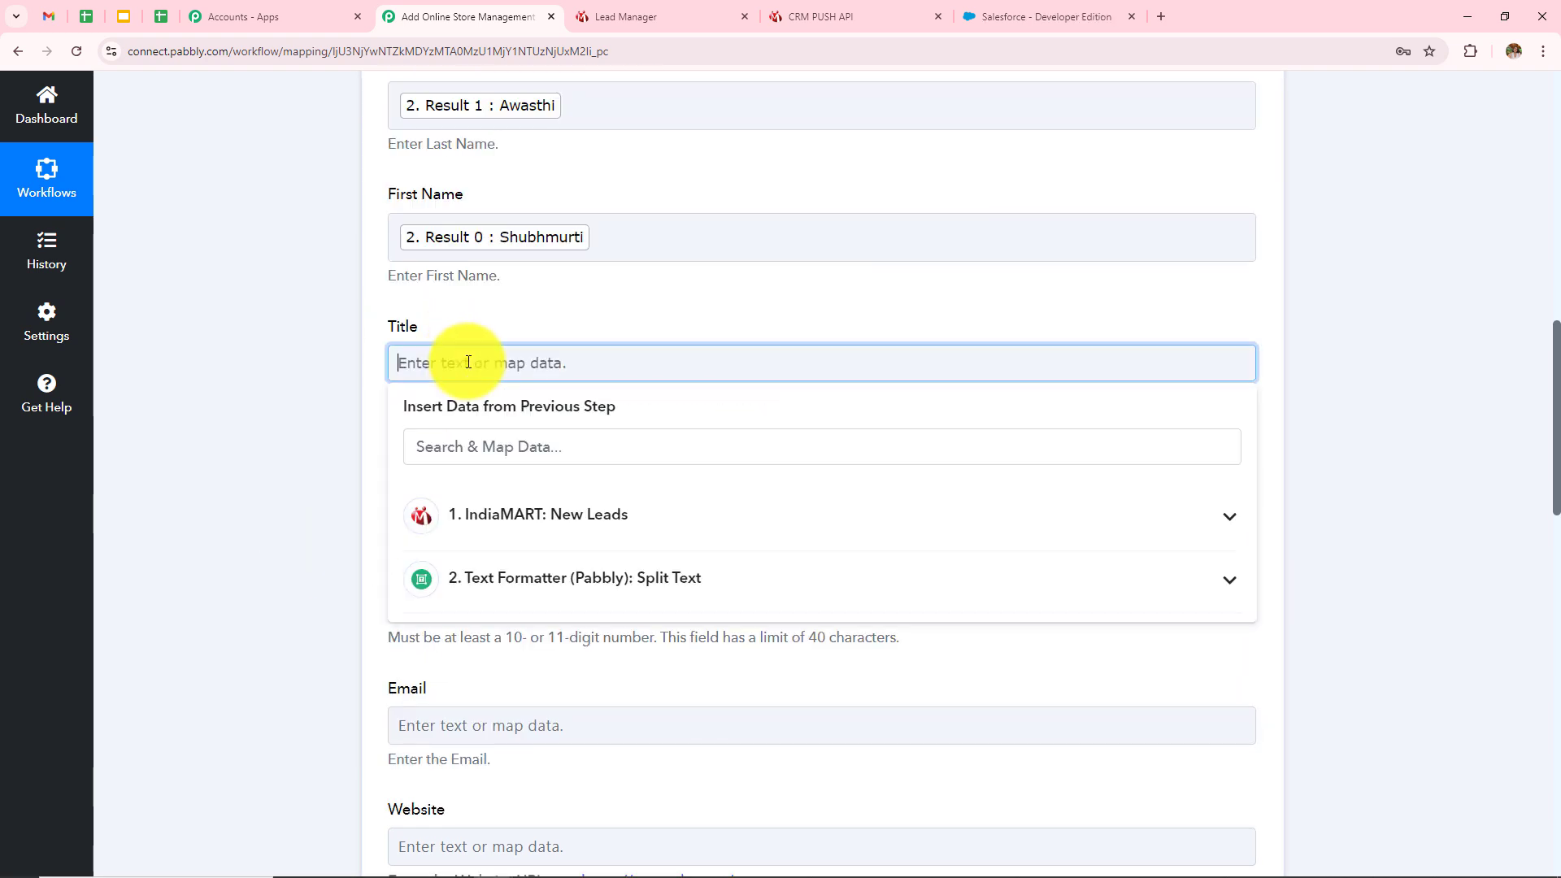
{"action": "left_click", "coordinate": [515, 511]}
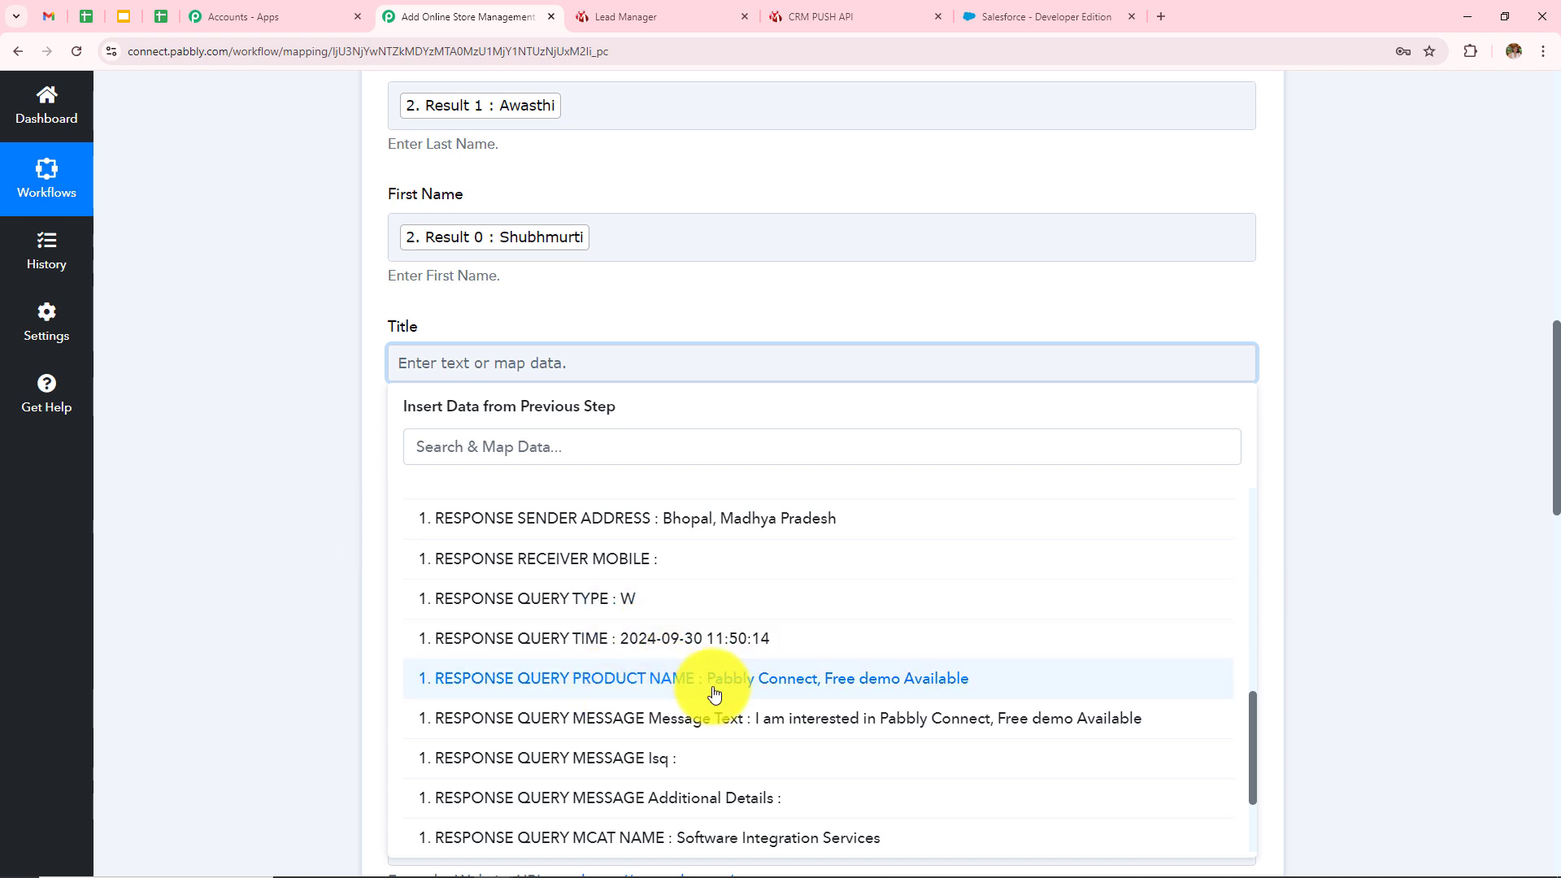
{"action": "left_click", "coordinate": [666, 687]}
{"action": "left_click", "coordinate": [247, 510]}
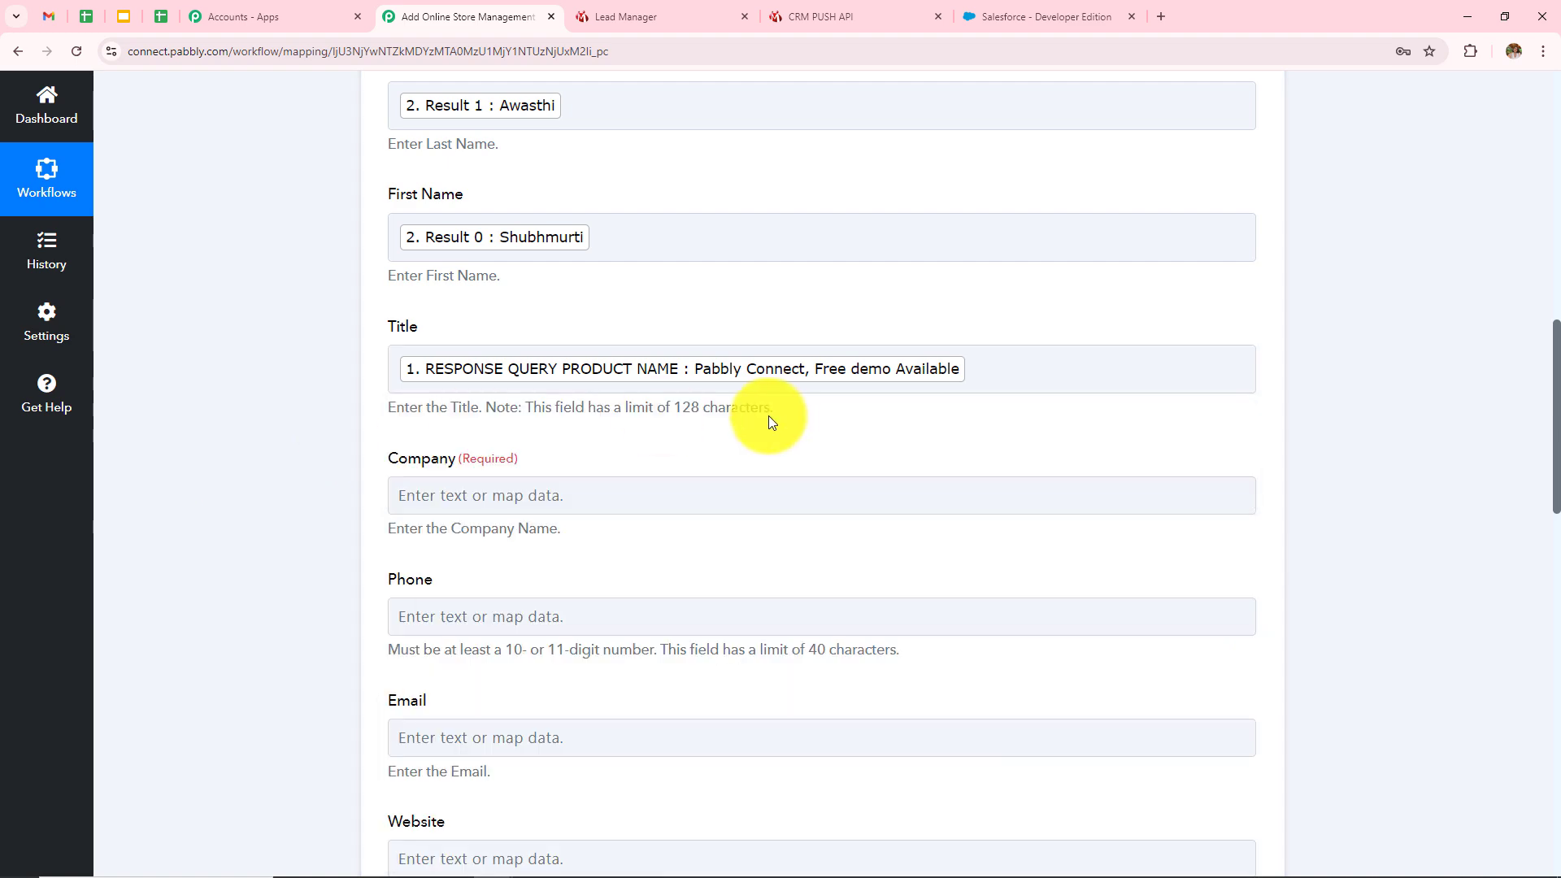
{"action": "scroll", "coordinate": [773, 426], "scroll_direction": "down", "scroll_amount": 3}
{"action": "left_click", "coordinate": [566, 258]}
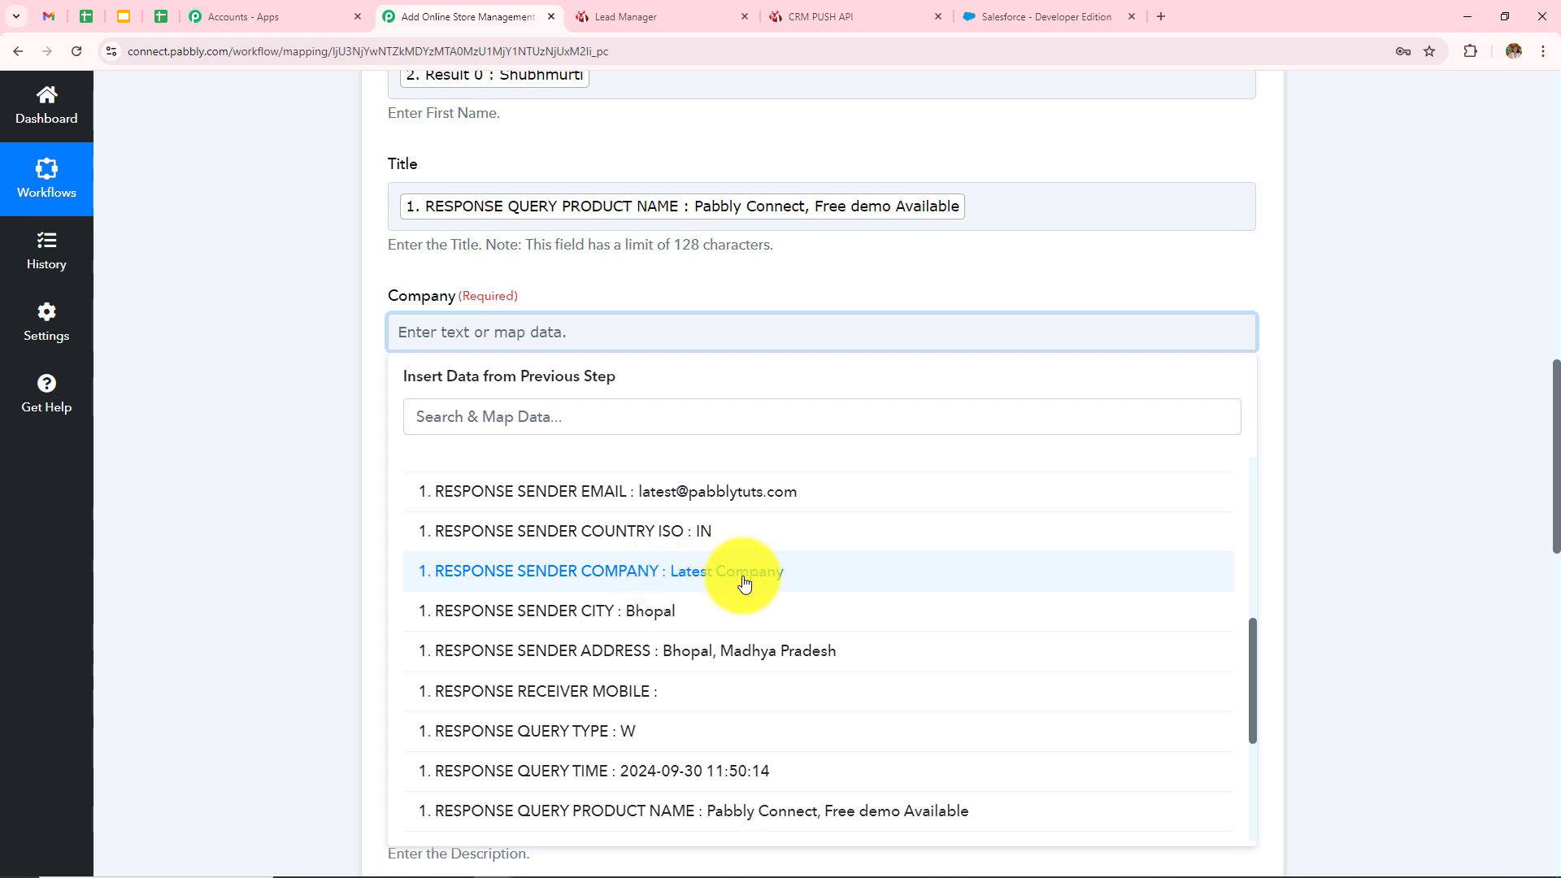
{"action": "left_click", "coordinate": [744, 583]}
{"action": "left_click", "coordinate": [307, 505]}
Map the sender email into Email and the enquiry message text into Description.
{"action": "scroll", "coordinate": [306, 505], "scroll_direction": "down", "scroll_amount": 3}
{"action": "left_click", "coordinate": [577, 218]}
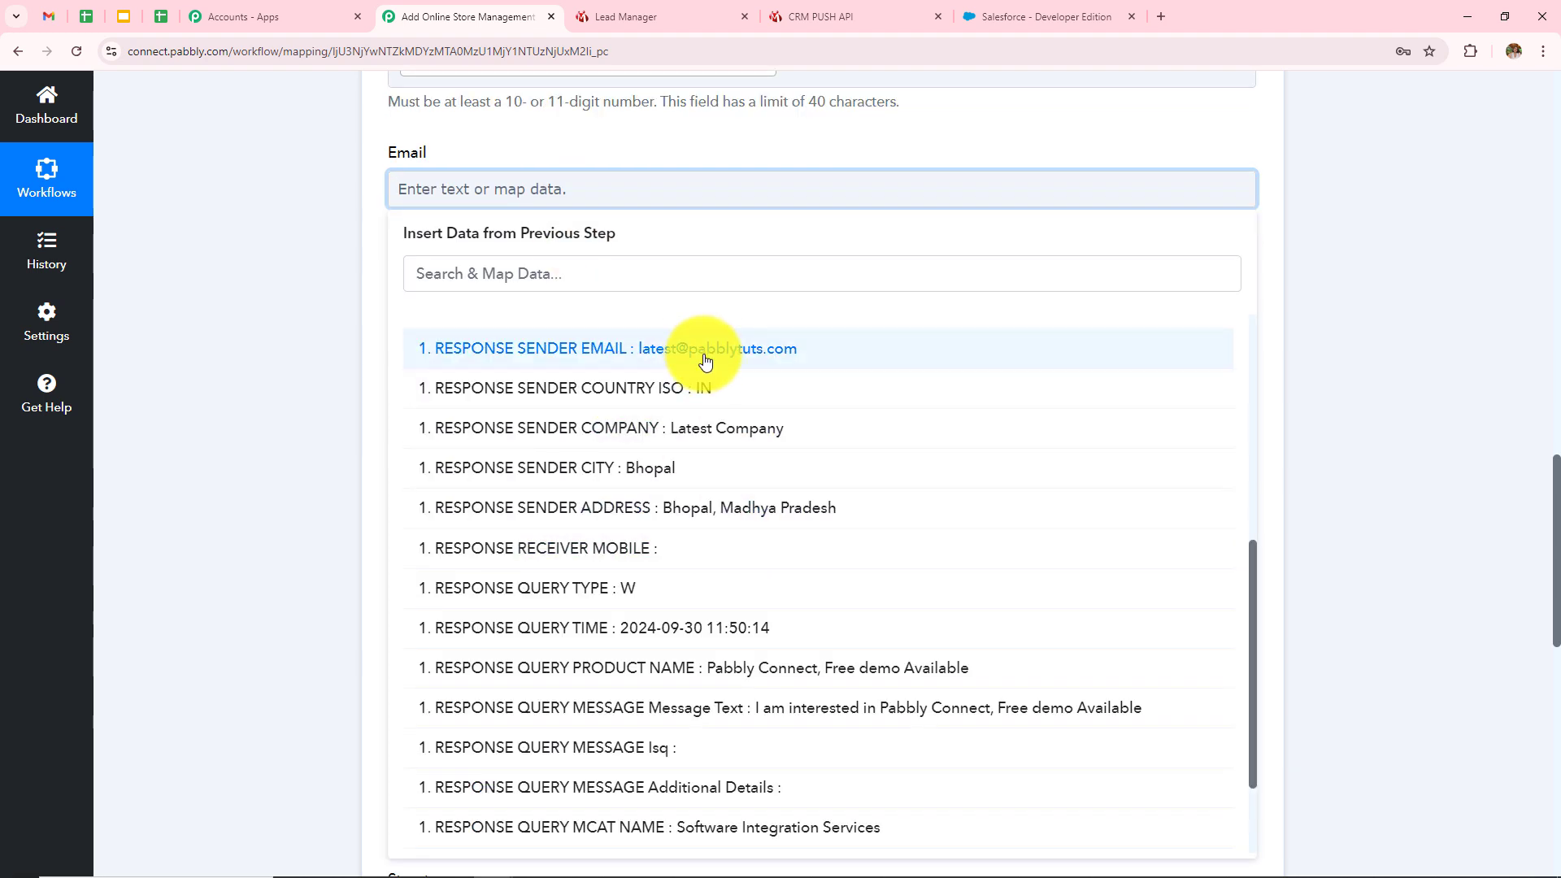
{"action": "left_click", "coordinate": [743, 349]}
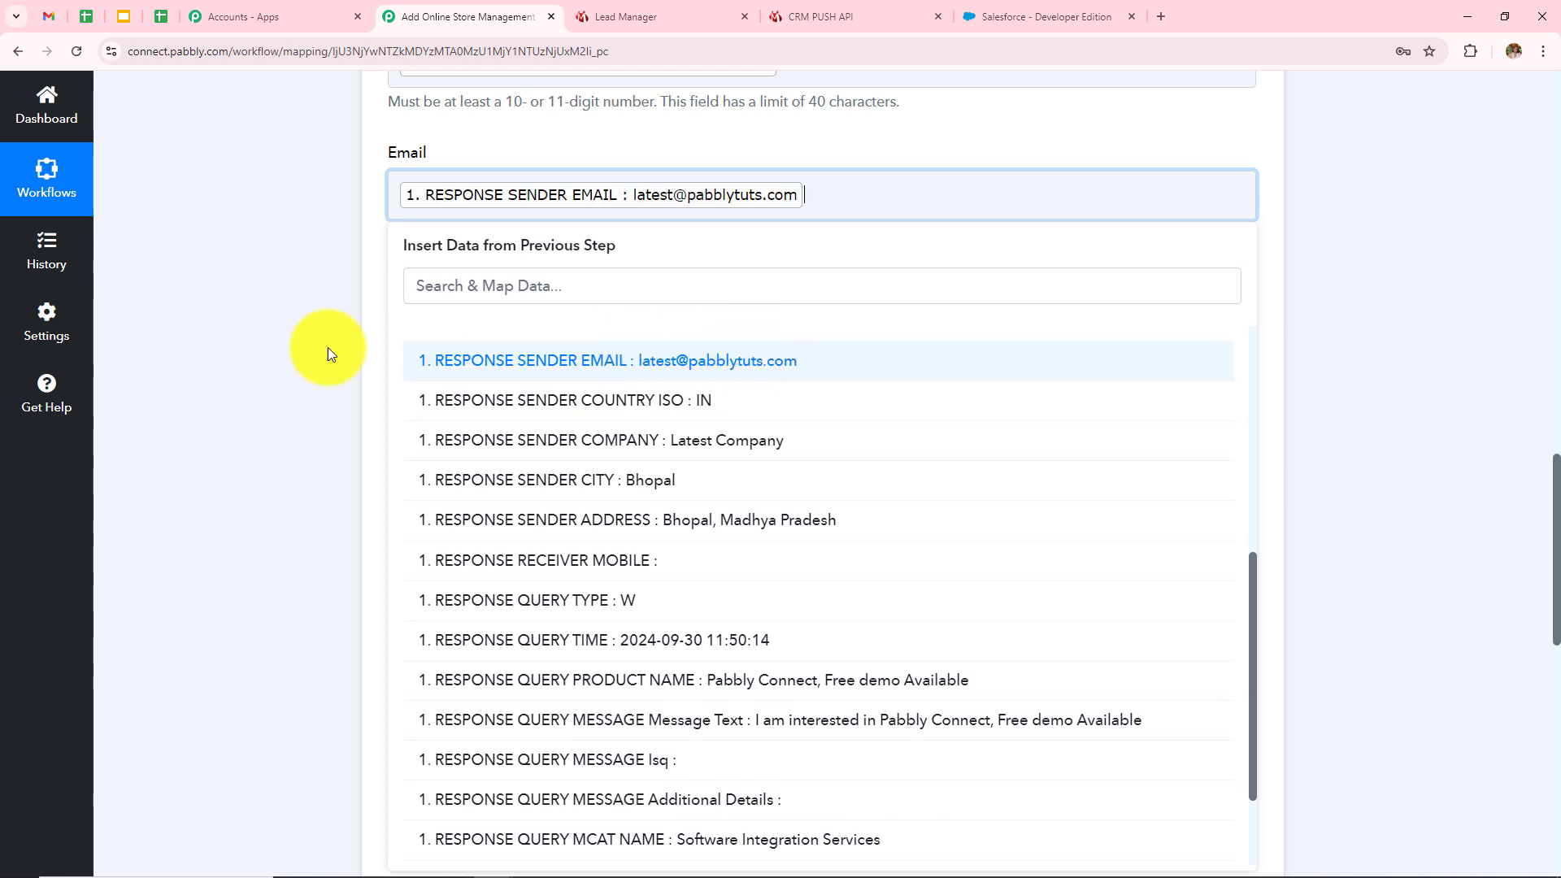
{"action": "left_click", "coordinate": [309, 355]}
{"action": "scroll", "coordinate": [618, 325], "scroll_direction": "down", "scroll_amount": 2}
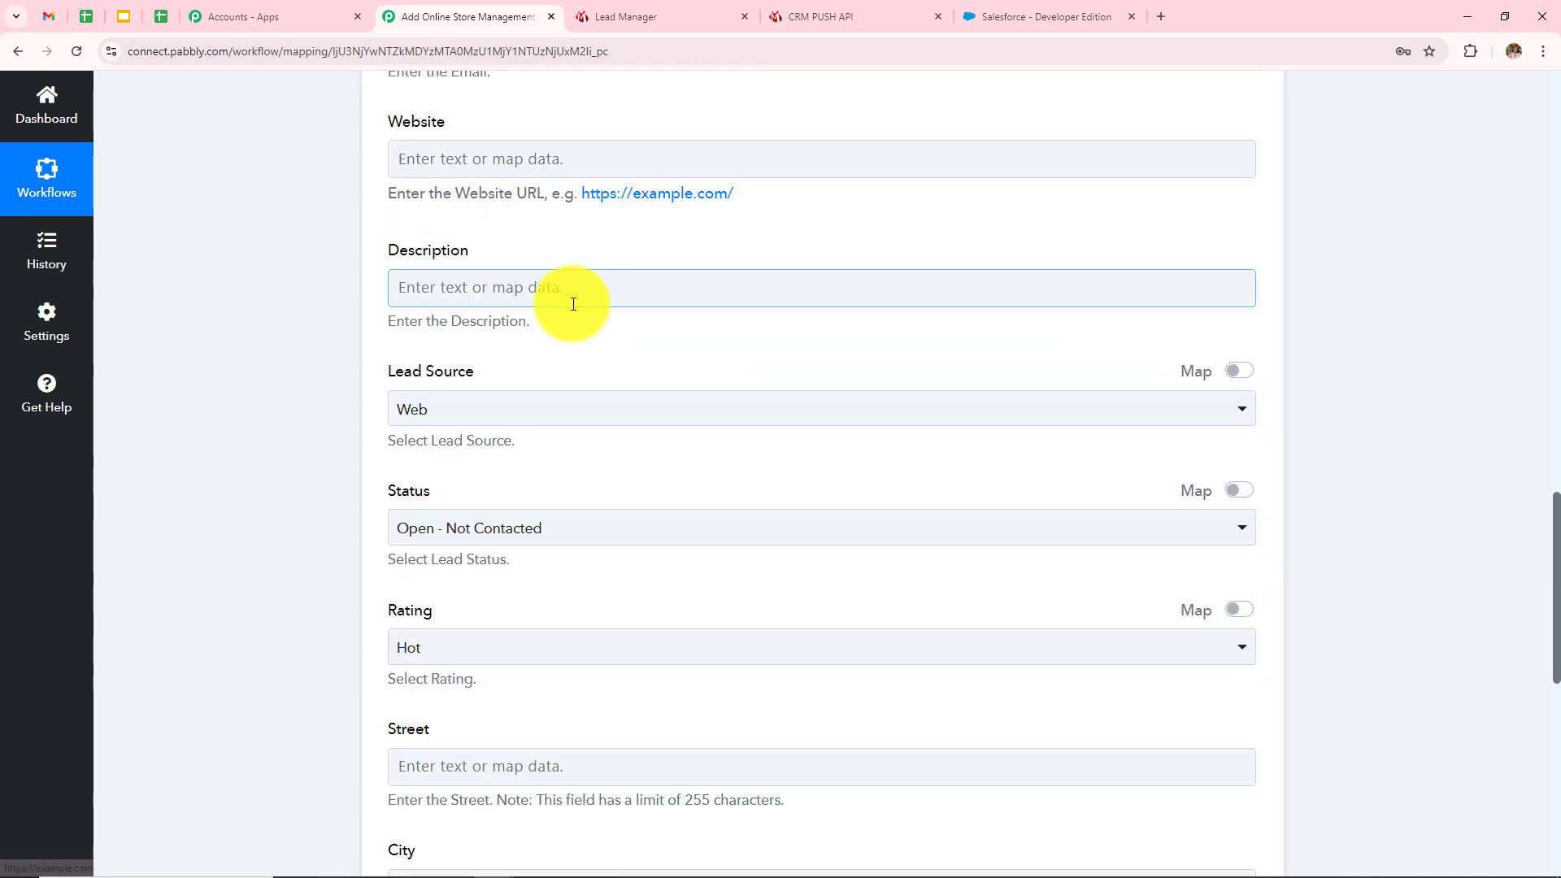
{"action": "left_click", "coordinate": [573, 304]}
{"action": "left_click", "coordinate": [591, 463]}
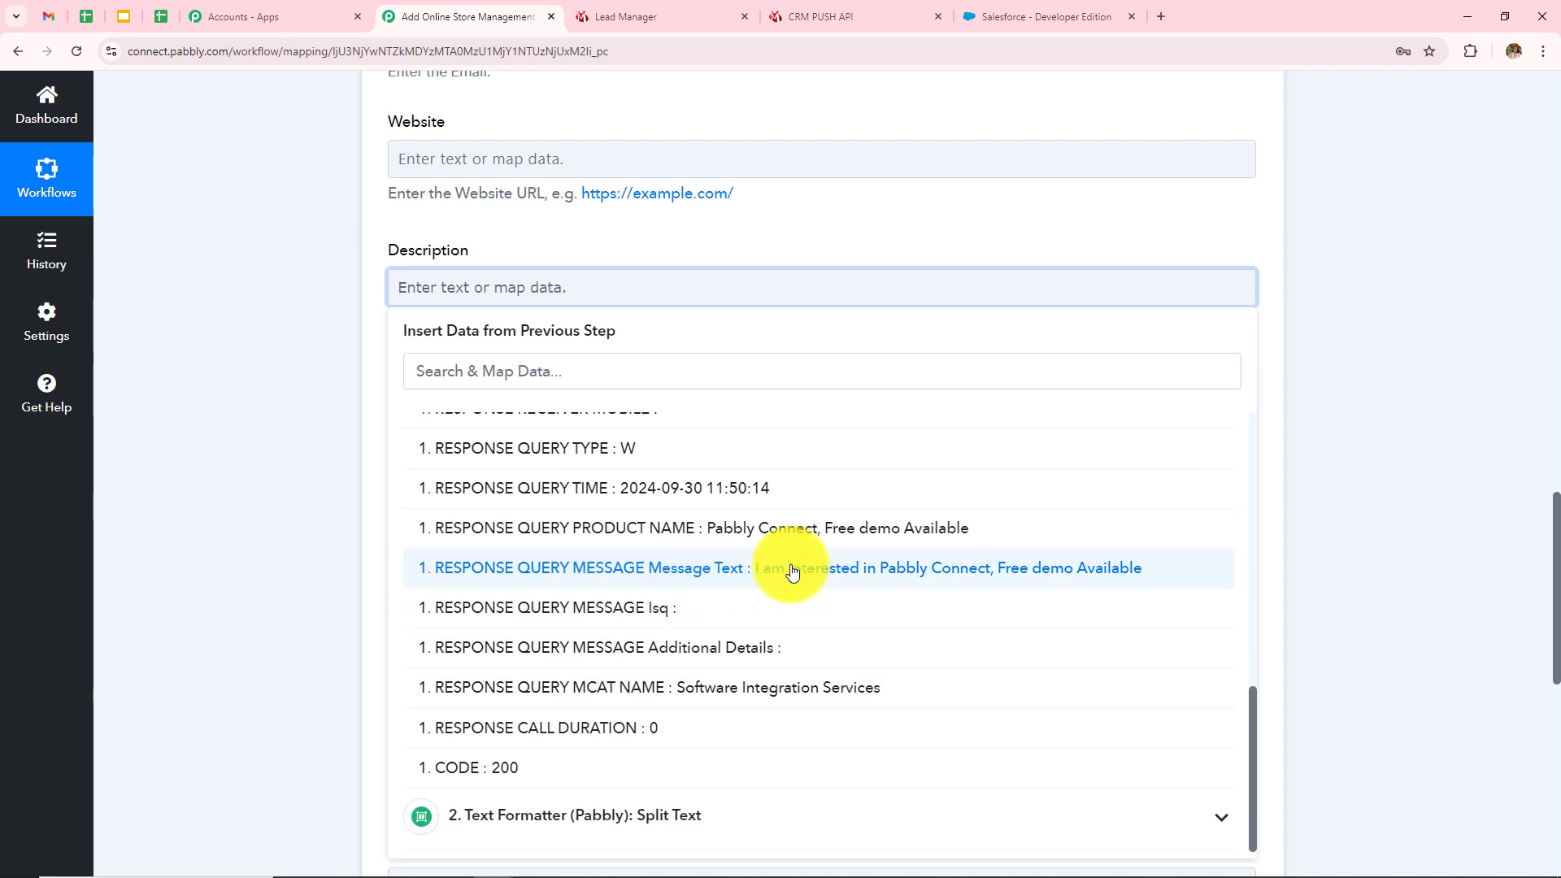
{"action": "left_click", "coordinate": [790, 572]}
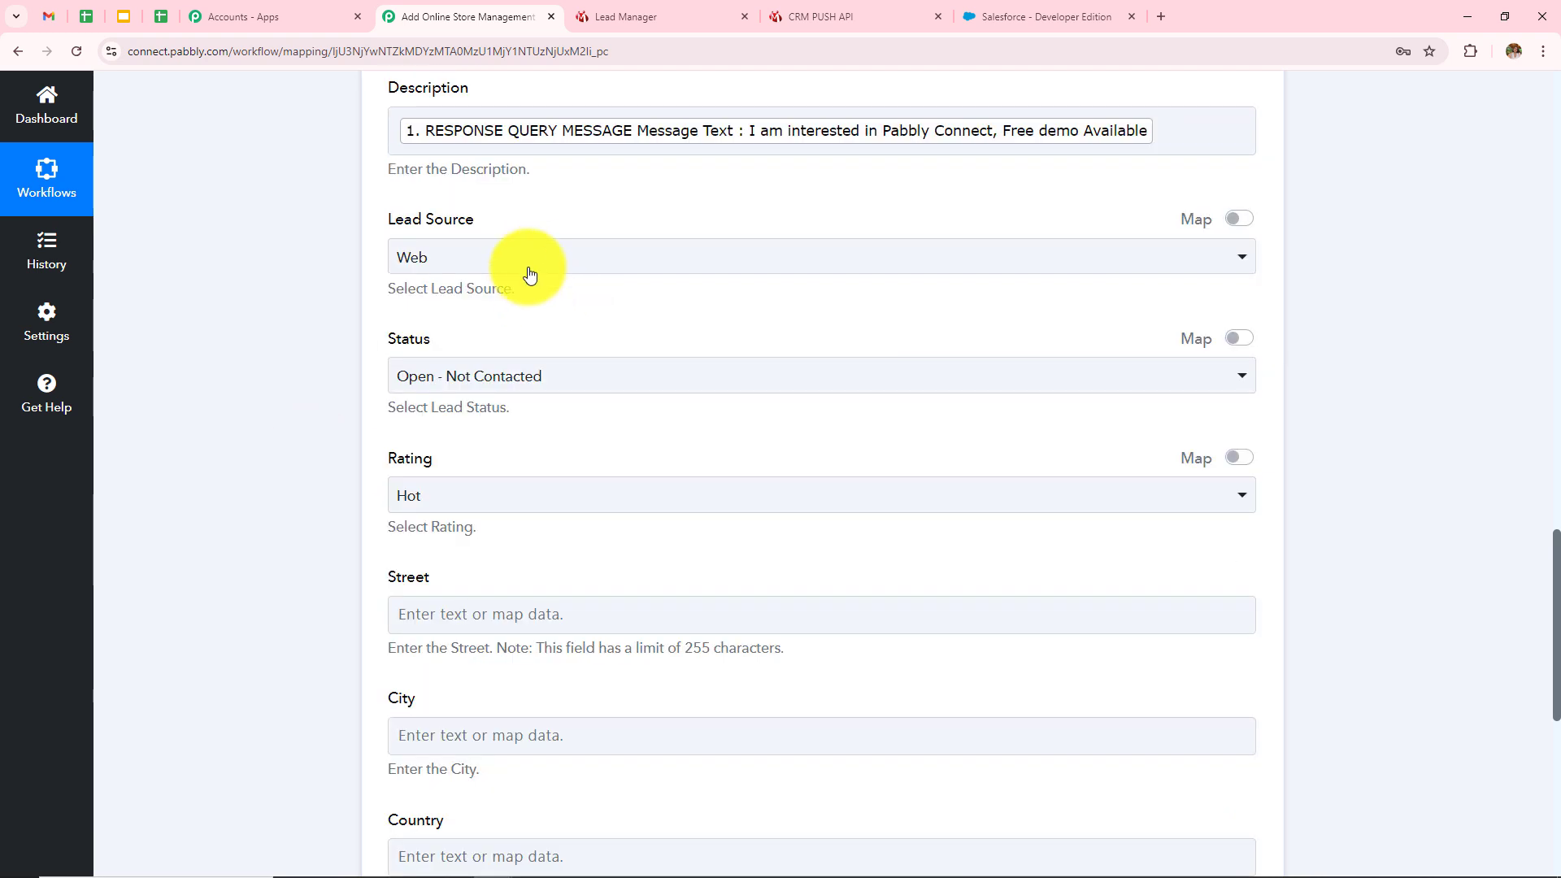
Keep the lead source as Web and the status as Open - Not Contacted.
{"action": "left_click", "coordinate": [532, 257]}
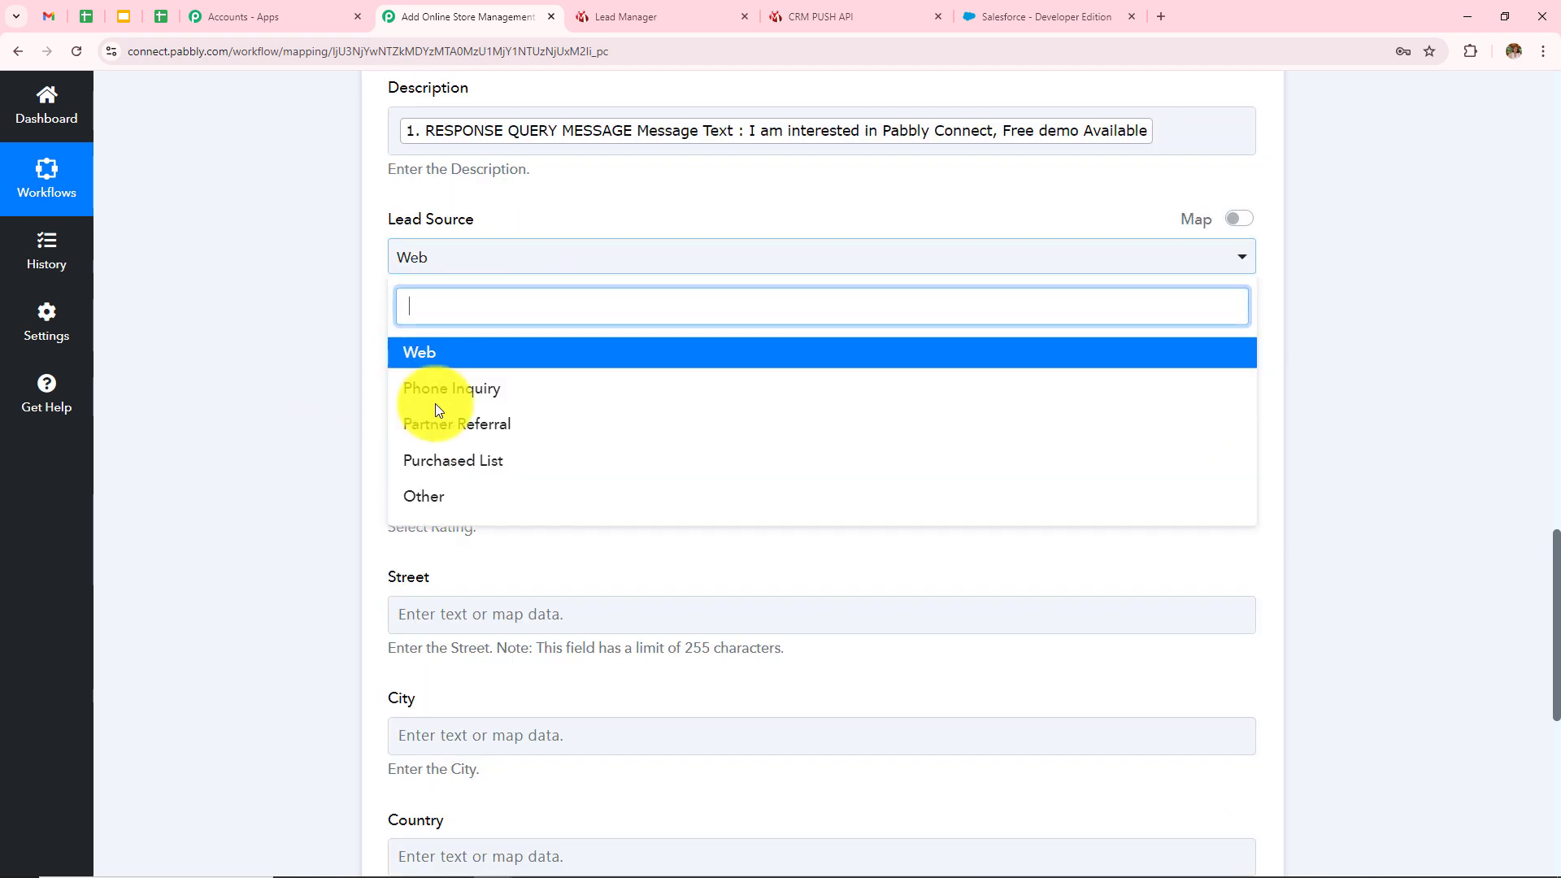
{"action": "left_click", "coordinate": [314, 383]}
{"action": "left_click", "coordinate": [485, 386]}
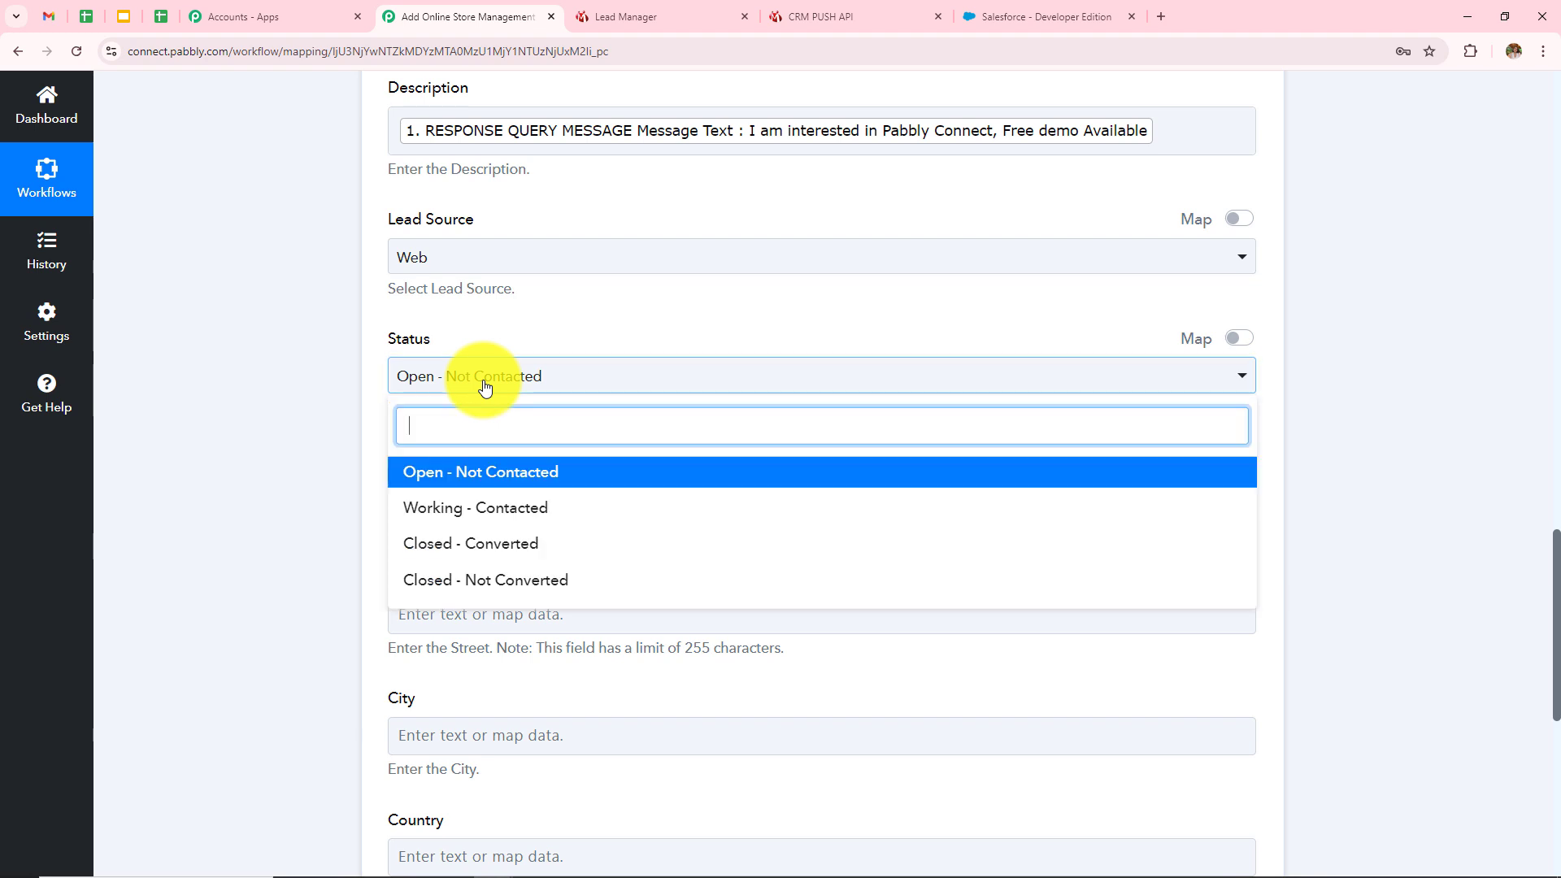
{"action": "left_click", "coordinate": [483, 476]}
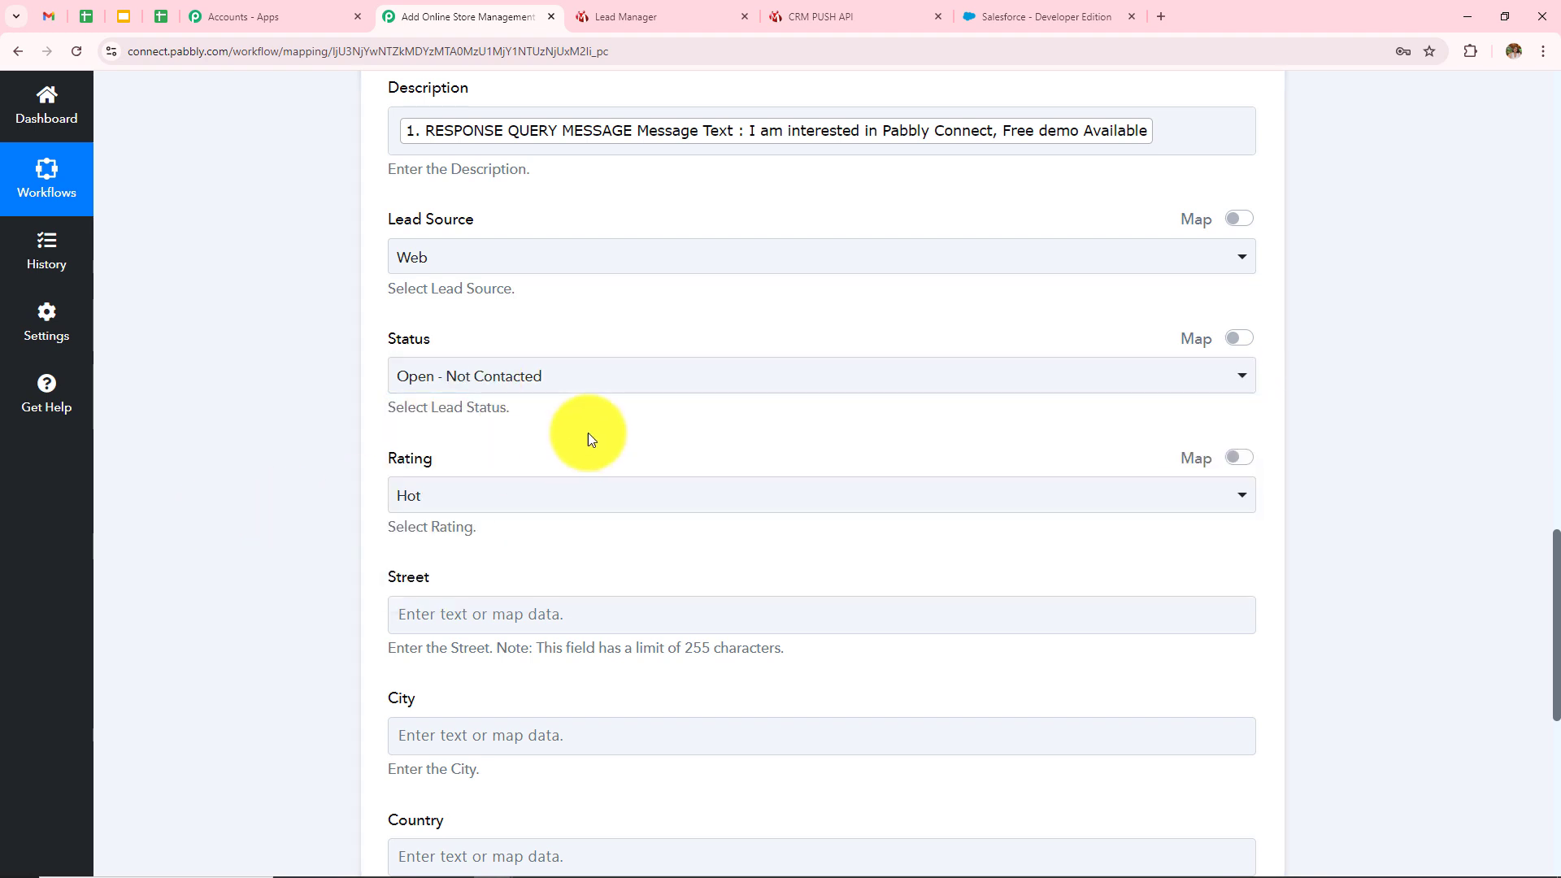
Map the sender address into Street, sender city into City and country code into Country.
{"action": "scroll", "coordinate": [523, 349], "scroll_direction": "down", "scroll_amount": 2}
{"action": "left_click", "coordinate": [517, 346]}
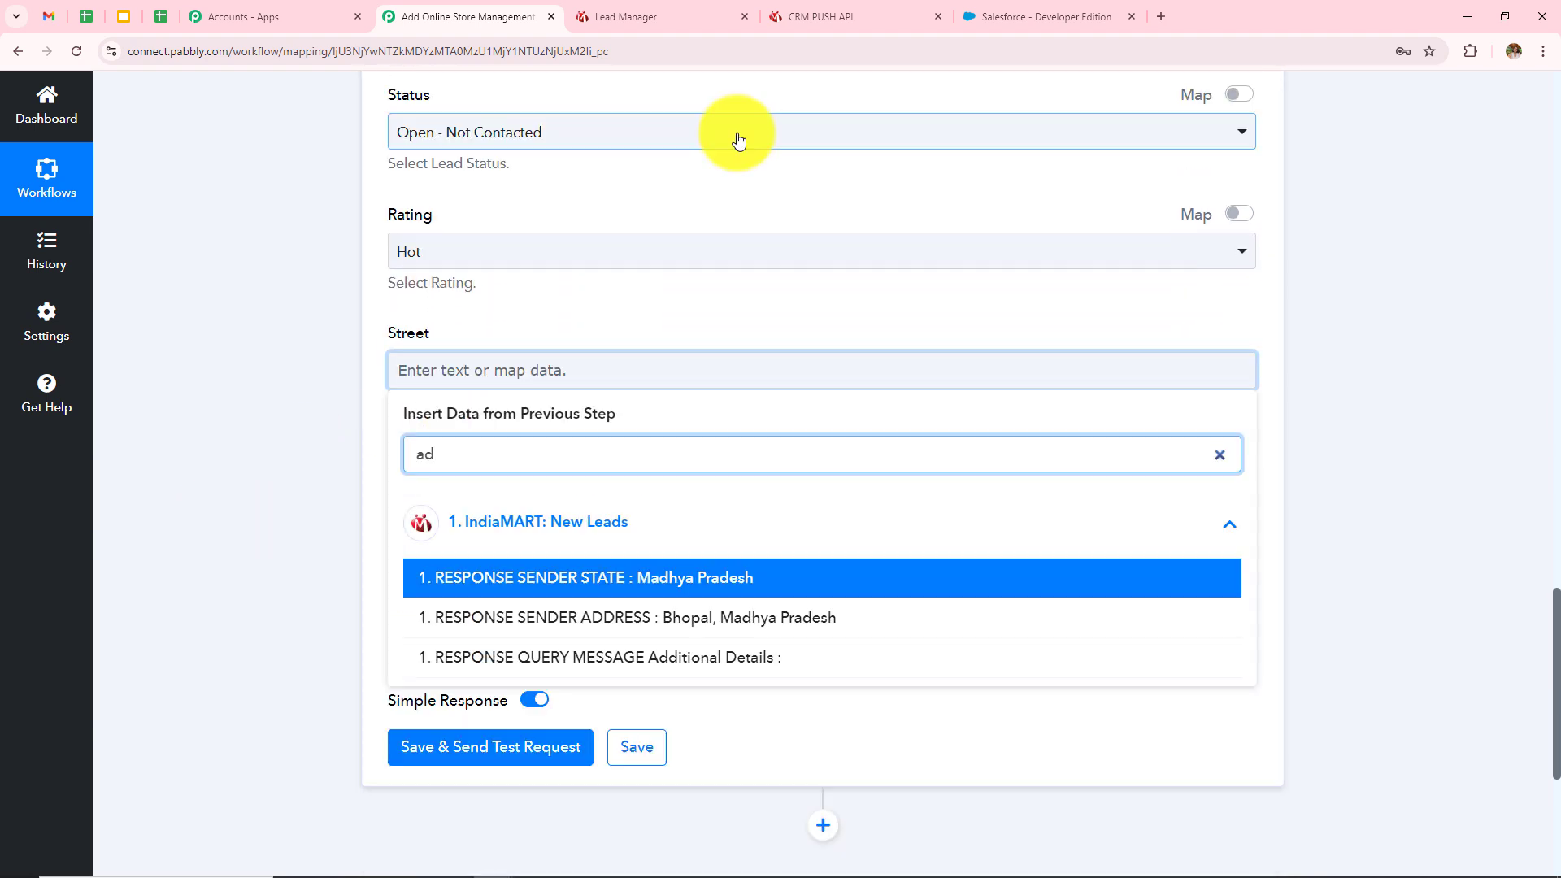
{"action": "left_click", "coordinate": [634, 627]}
{"action": "left_click", "coordinate": [238, 491]}
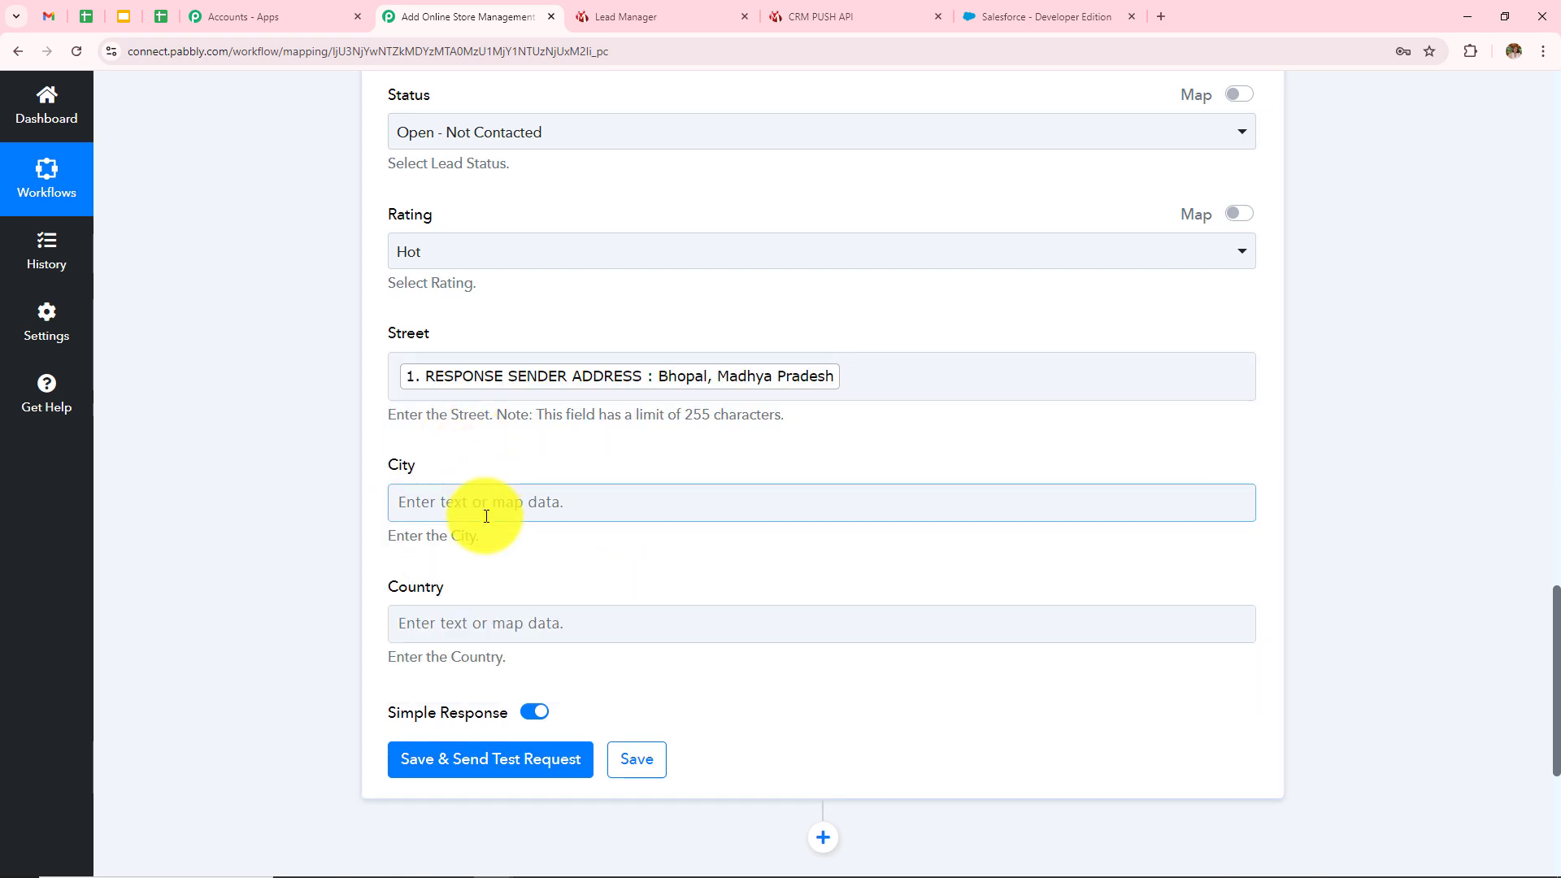
{"action": "left_click", "coordinate": [486, 517]}
{"action": "type", "text": "ci"}
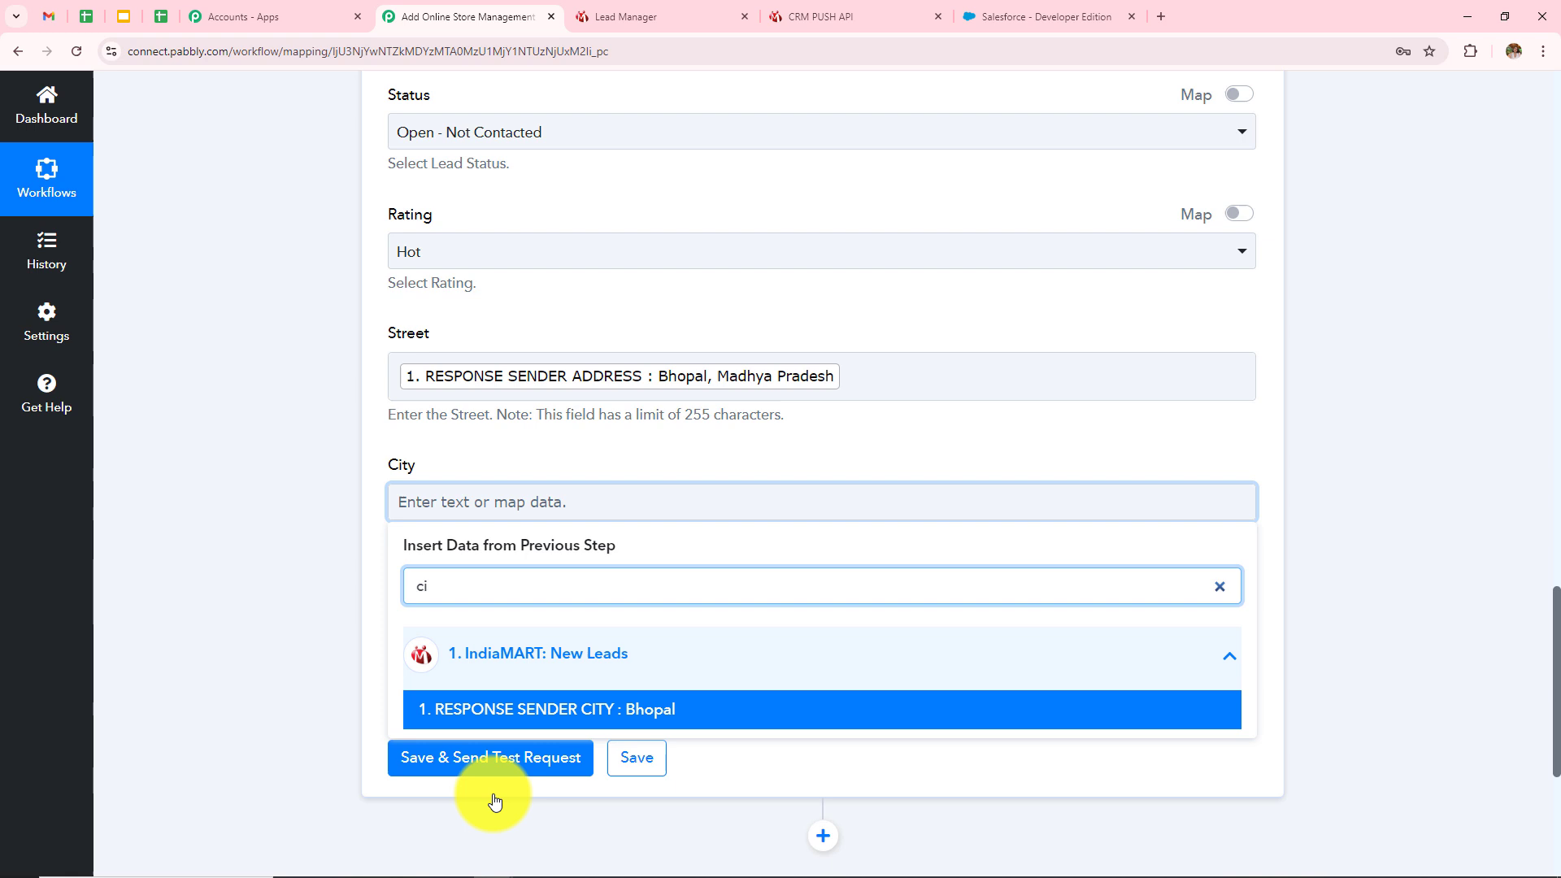
{"action": "left_click", "coordinate": [527, 711]}
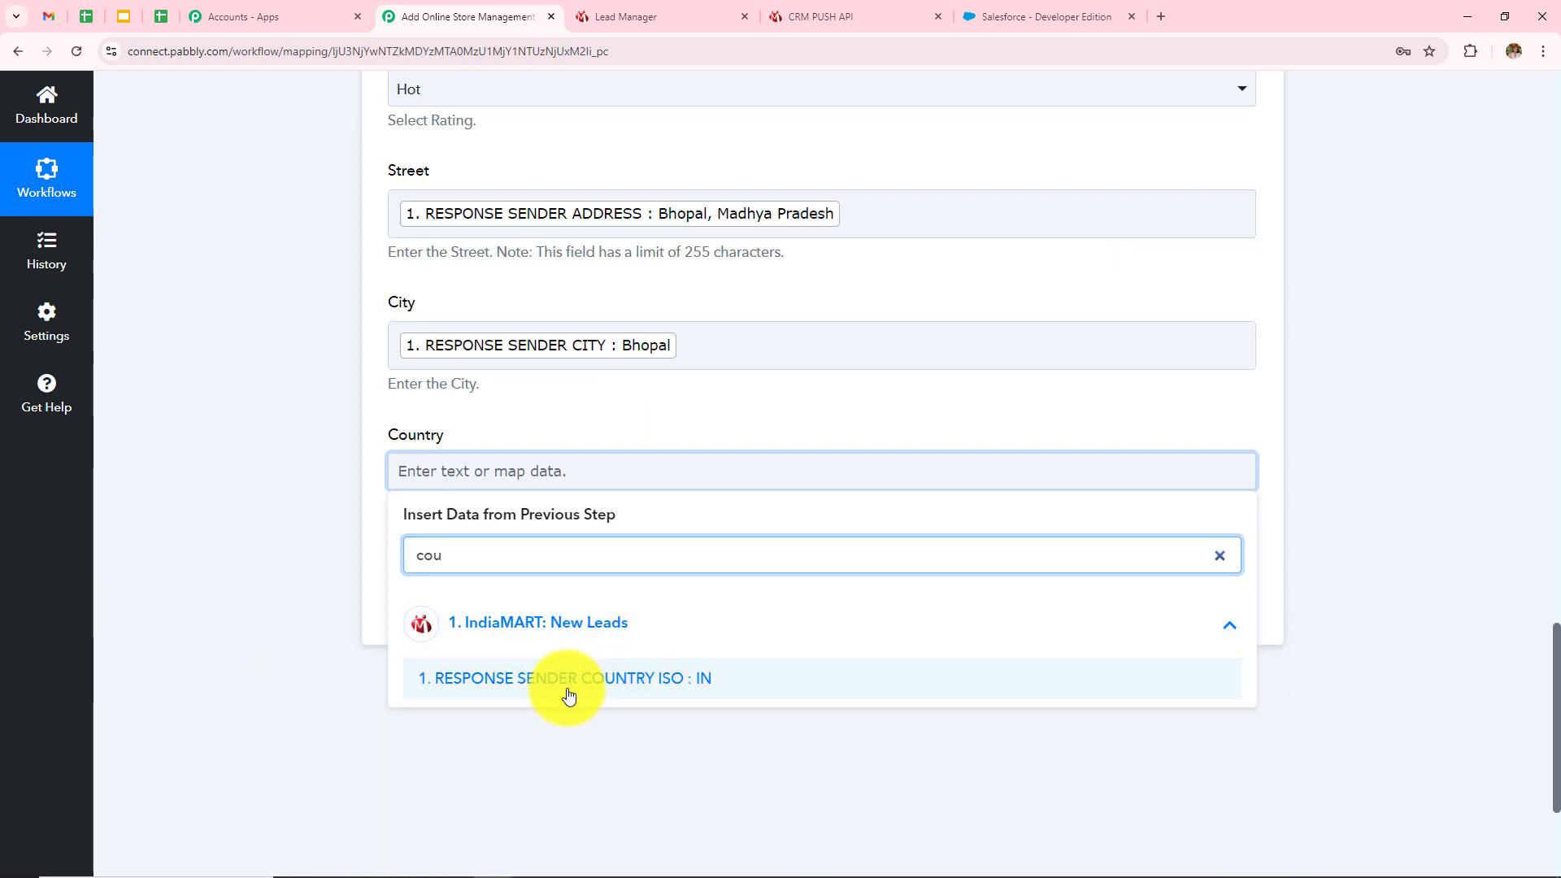
{"action": "left_click", "coordinate": [547, 683]}
{"action": "scroll", "coordinate": [919, 594], "scroll_direction": "up", "scroll_amount": 8}
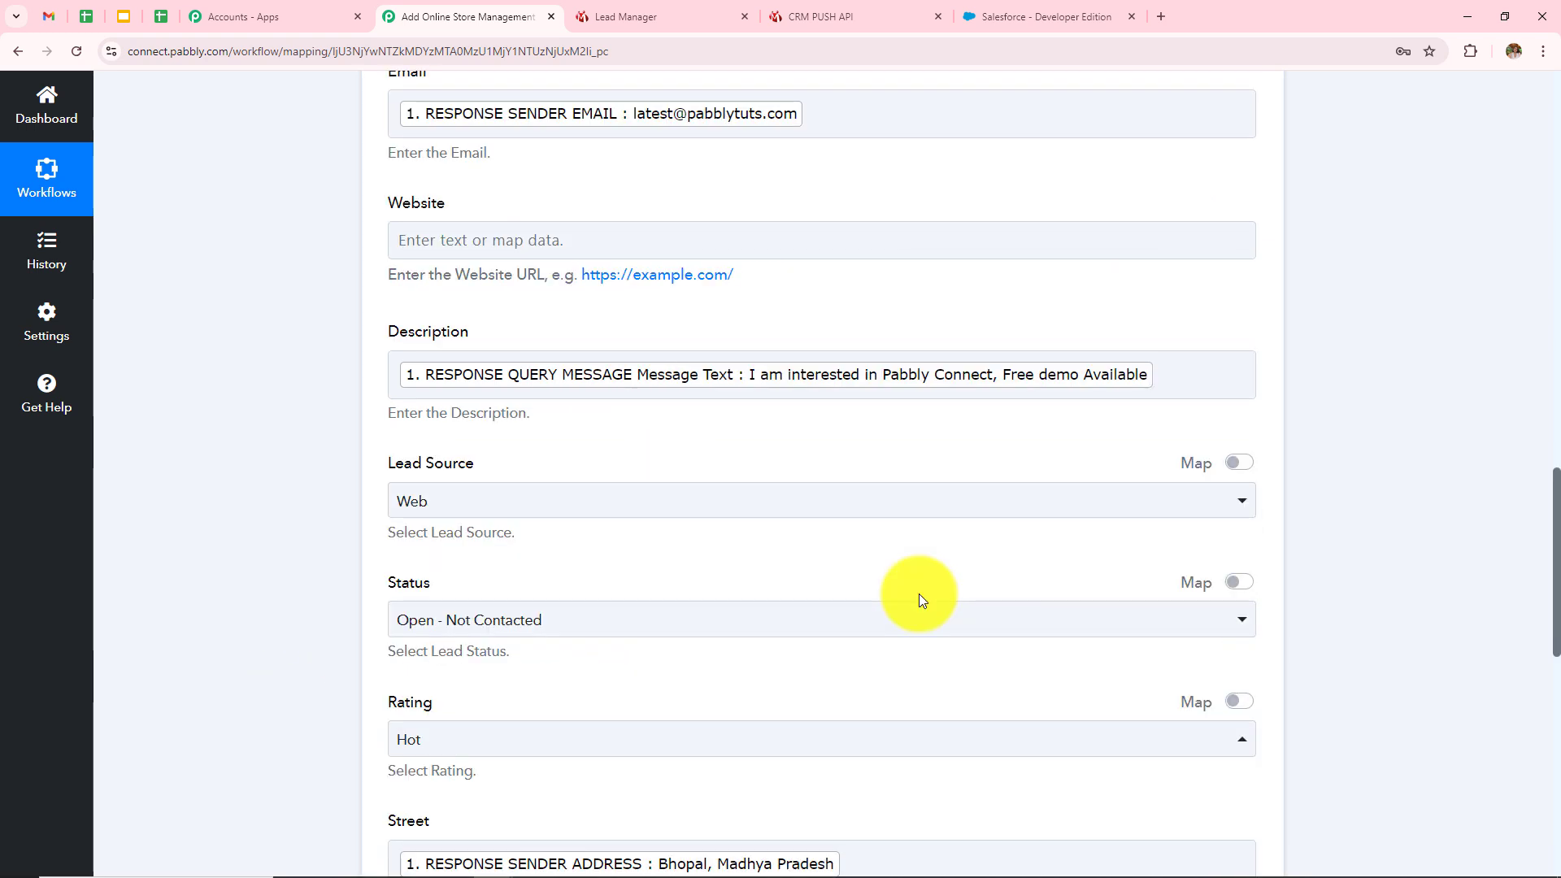
{"action": "scroll", "coordinate": [662, 431], "scroll_direction": "down", "scroll_amount": 11}
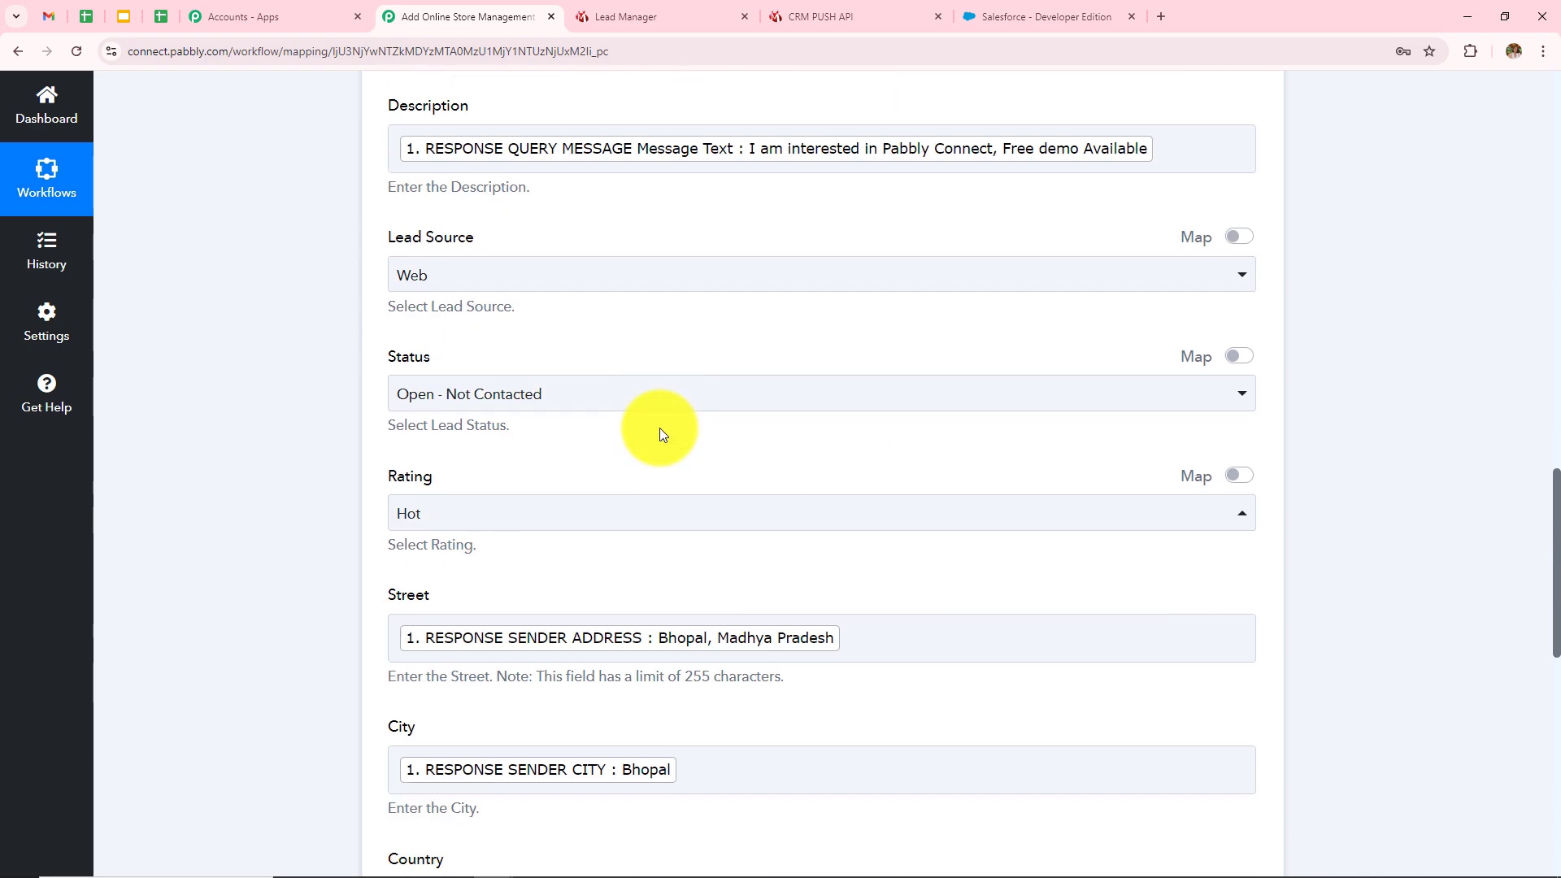
{"action": "scroll", "coordinate": [661, 435], "scroll_direction": "up", "scroll_amount": 9}
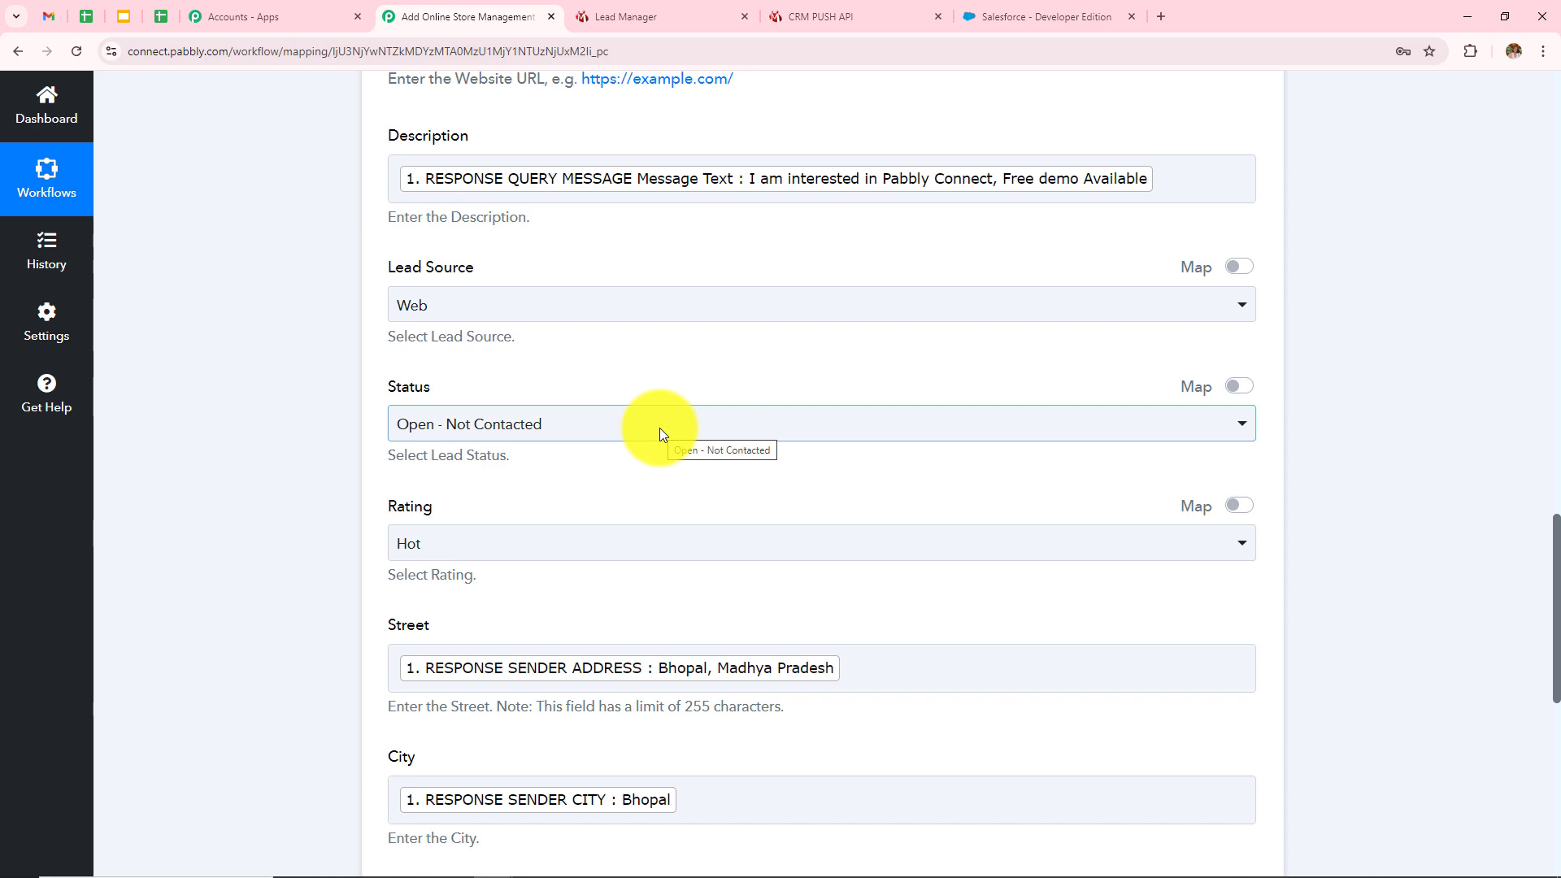
{"action": "scroll", "coordinate": [660, 427], "scroll_direction": "up", "scroll_amount": 12}
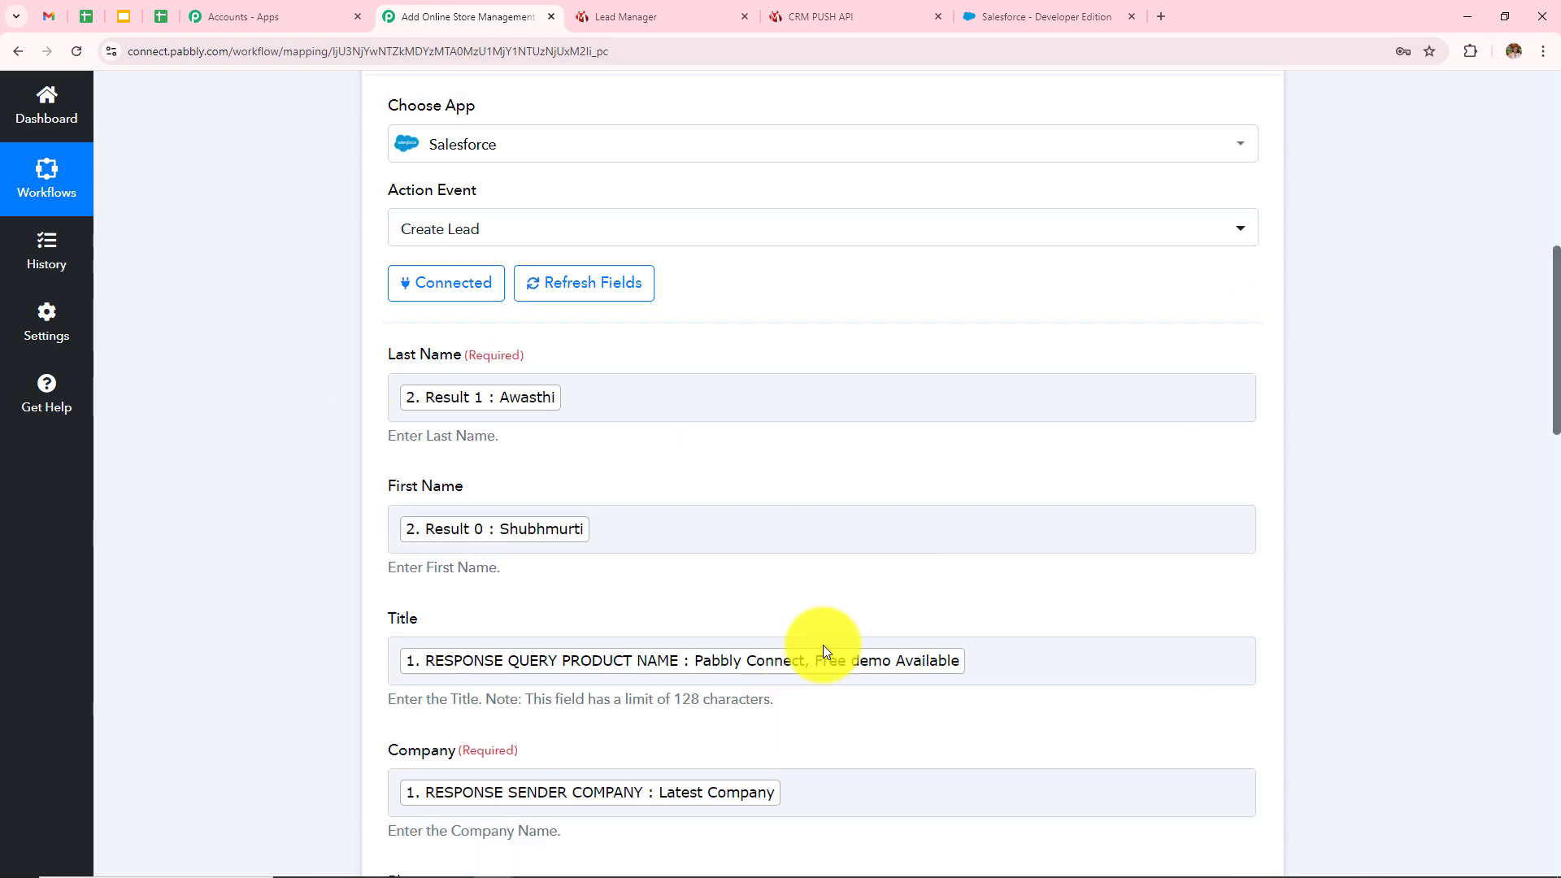
{"action": "left_click", "coordinate": [841, 661]}
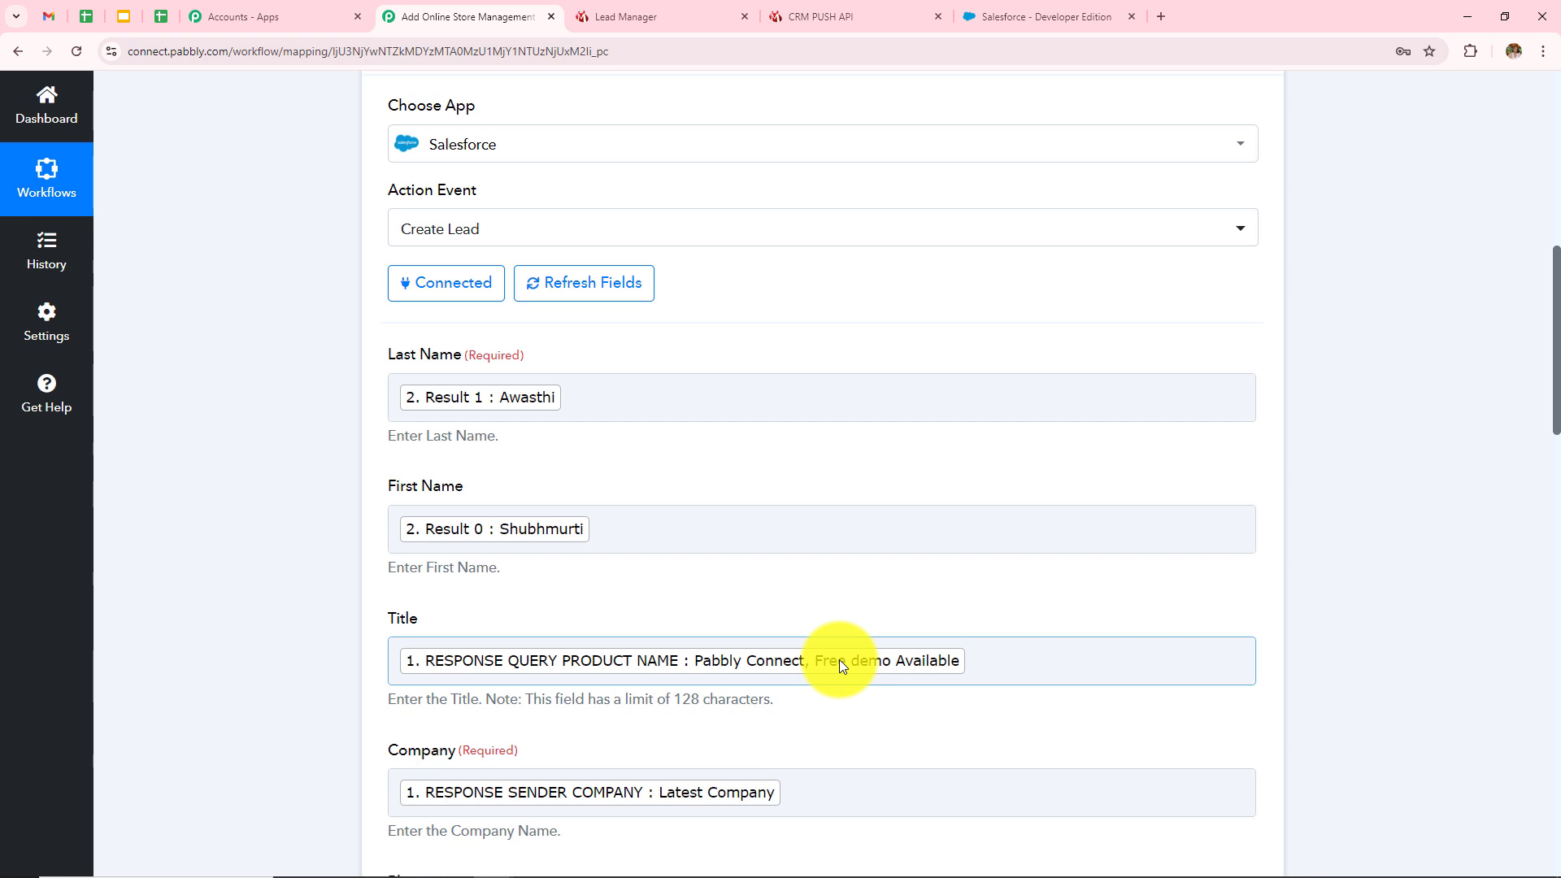
{"action": "scroll", "coordinate": [839, 660], "scroll_direction": "down", "scroll_amount": 10}
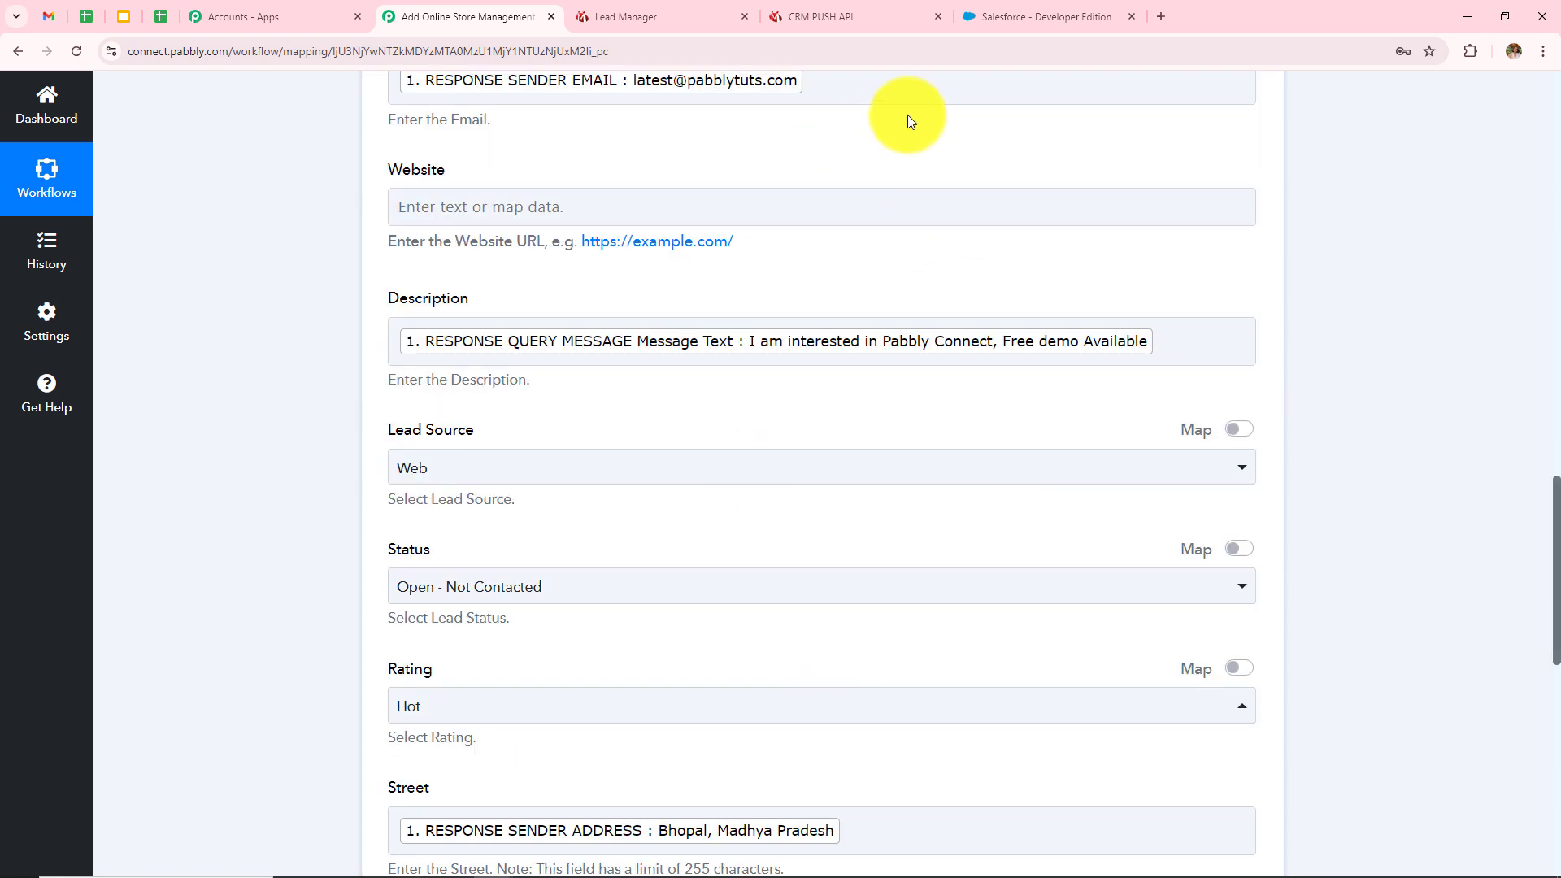
{"action": "left_click", "coordinate": [823, 95]}
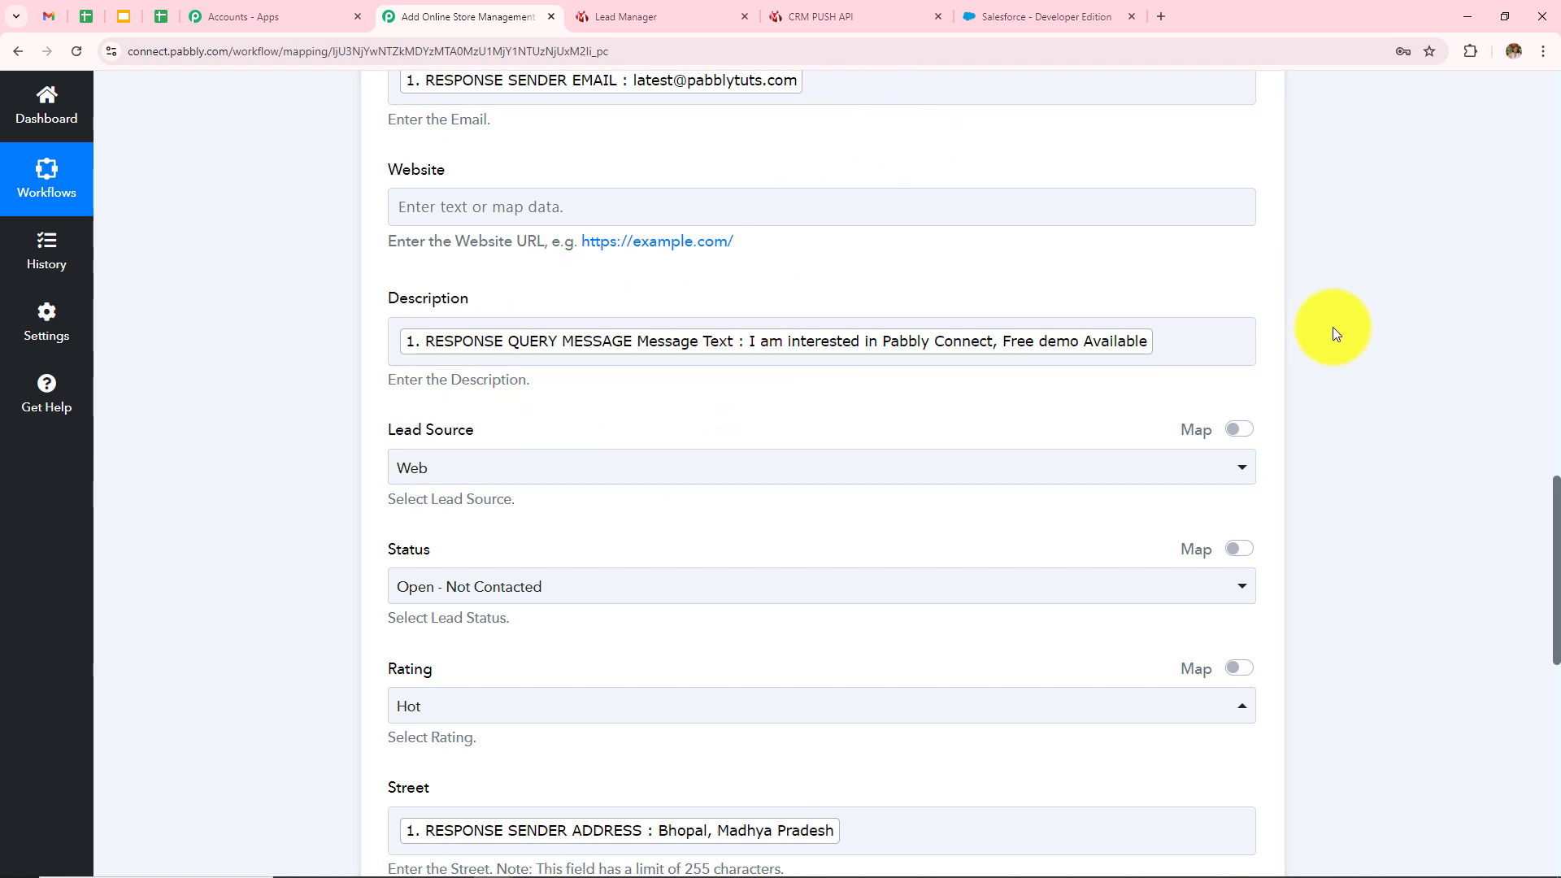
{"action": "scroll", "coordinate": [1334, 327], "scroll_direction": "down", "scroll_amount": 7}
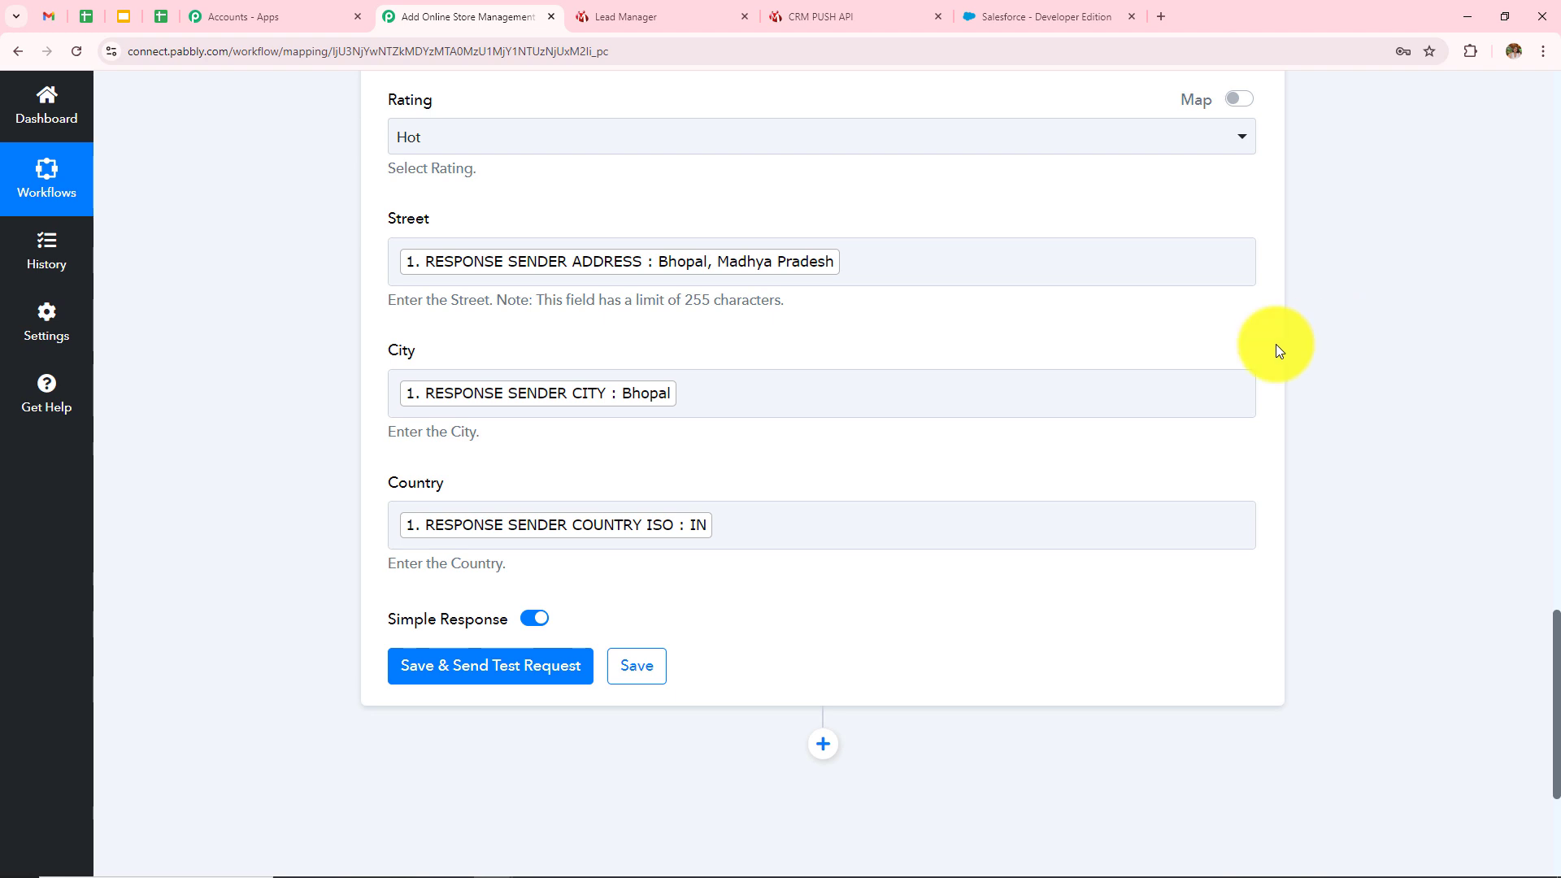
{"action": "scroll", "coordinate": [991, 349], "scroll_direction": "down", "scroll_amount": 2}
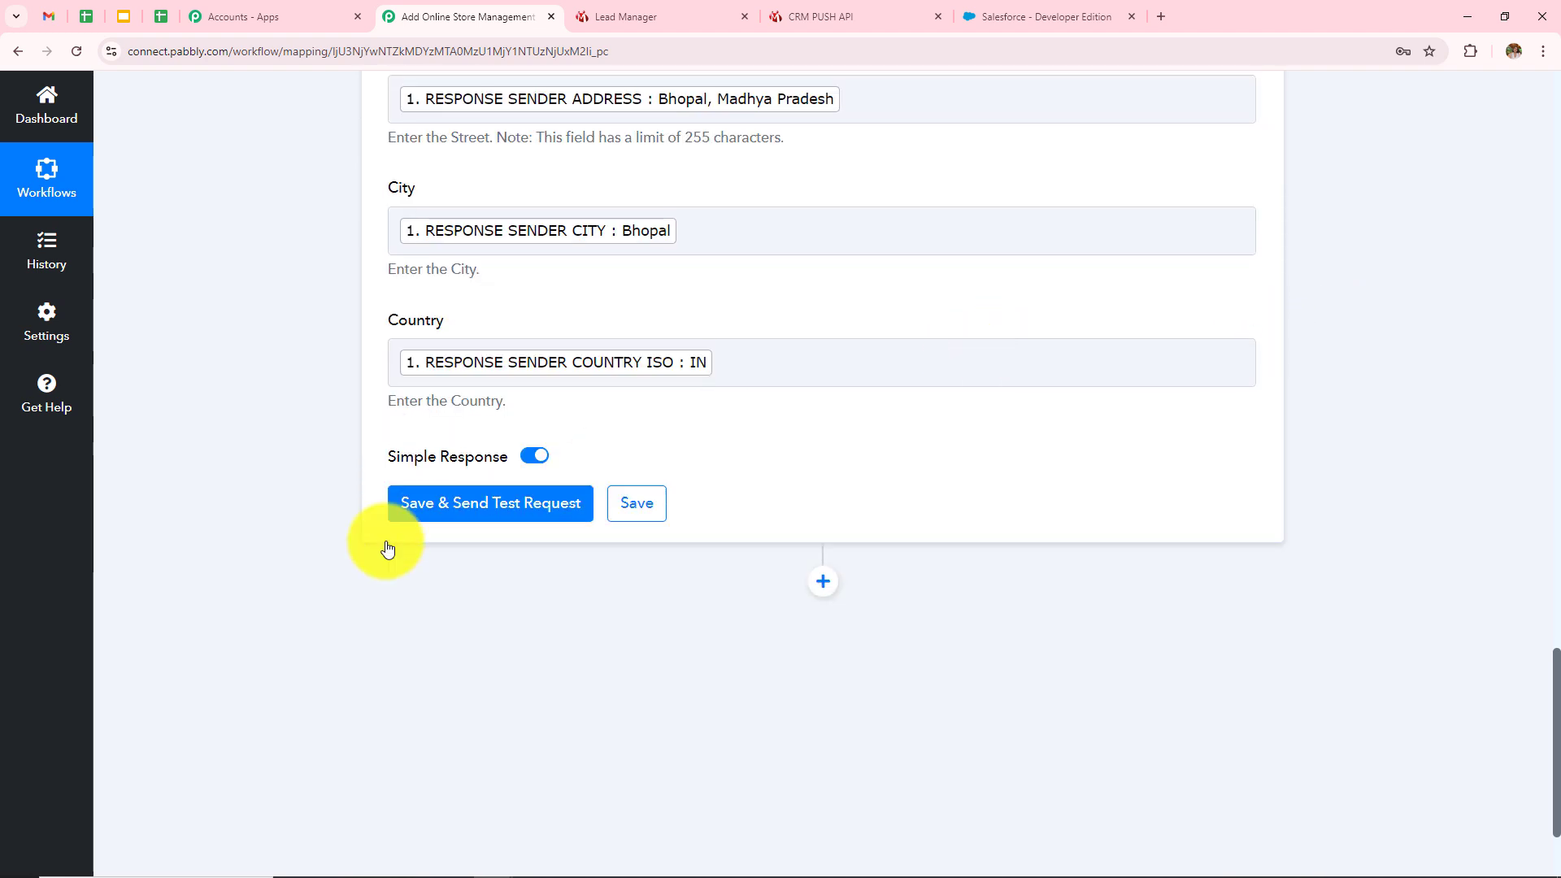
Send a Create Lead test, verify the returned lead Id and Success 1, then switch to Salesforce.
{"action": "left_click", "coordinate": [503, 505]}
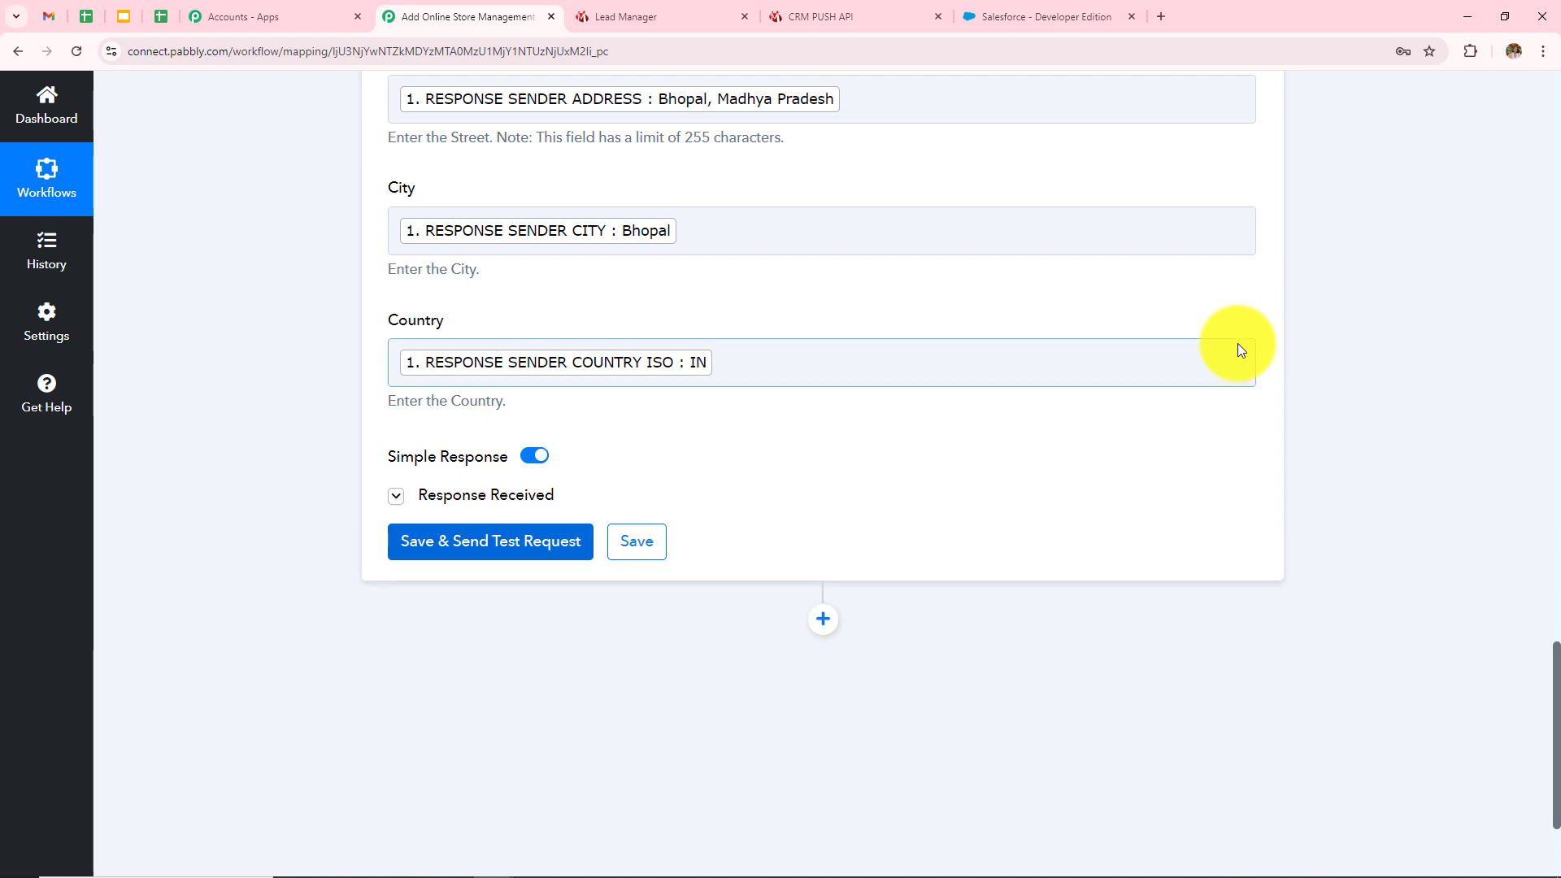
{"action": "left_click_drag", "start_coordinate": [1044, 574], "coordinate": [737, 586]}
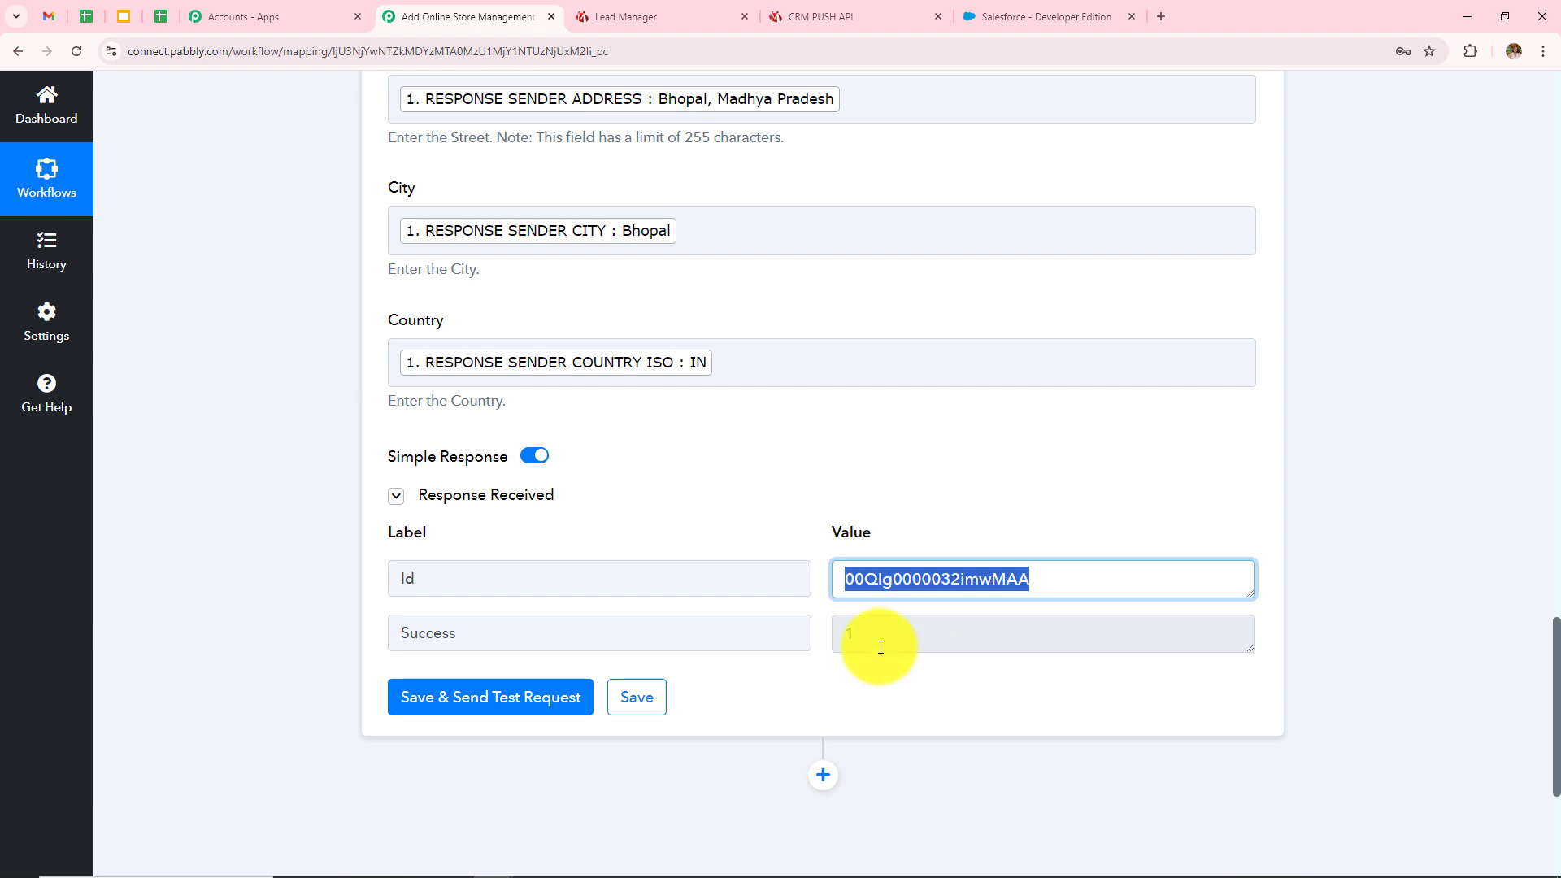
{"action": "left_click_drag", "start_coordinate": [848, 636], "coordinate": [810, 636]}
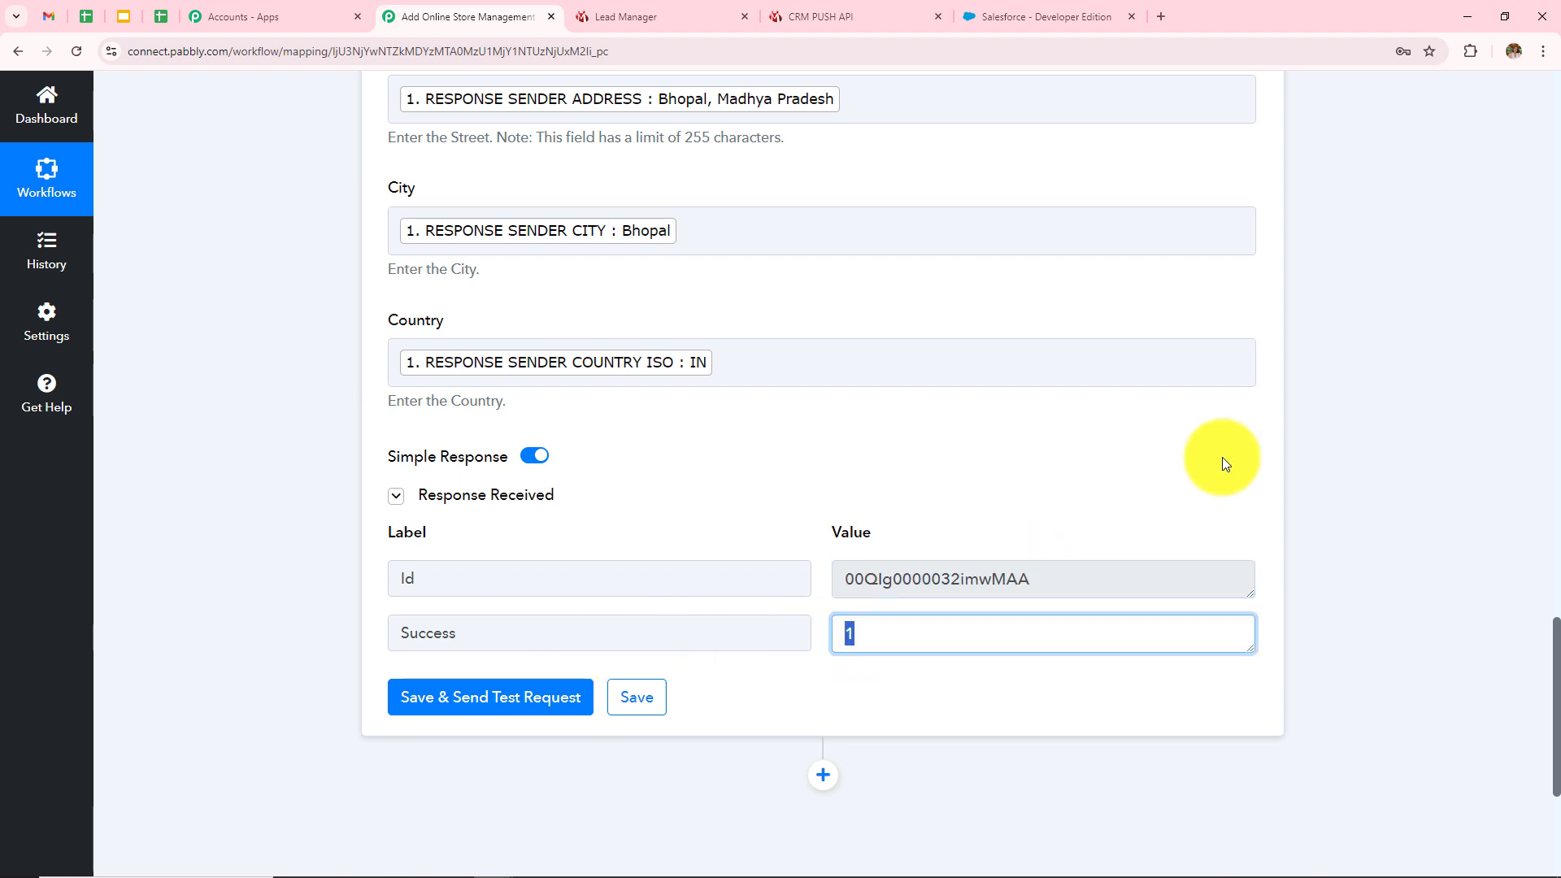
{"action": "left_click", "coordinate": [1426, 341]}
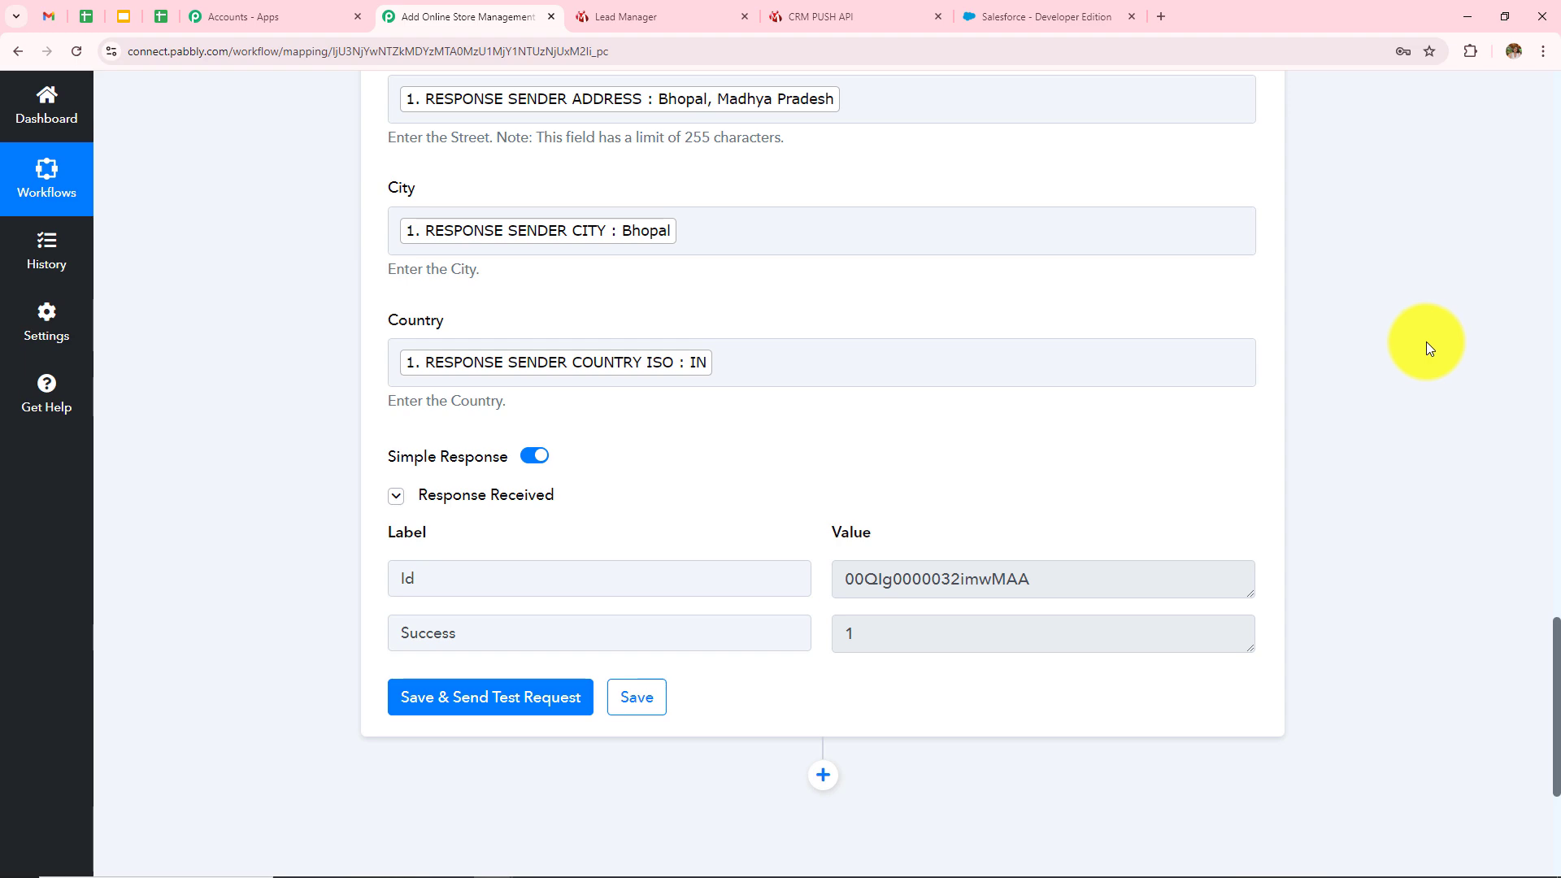
{"action": "left_click", "coordinate": [1037, 17]}
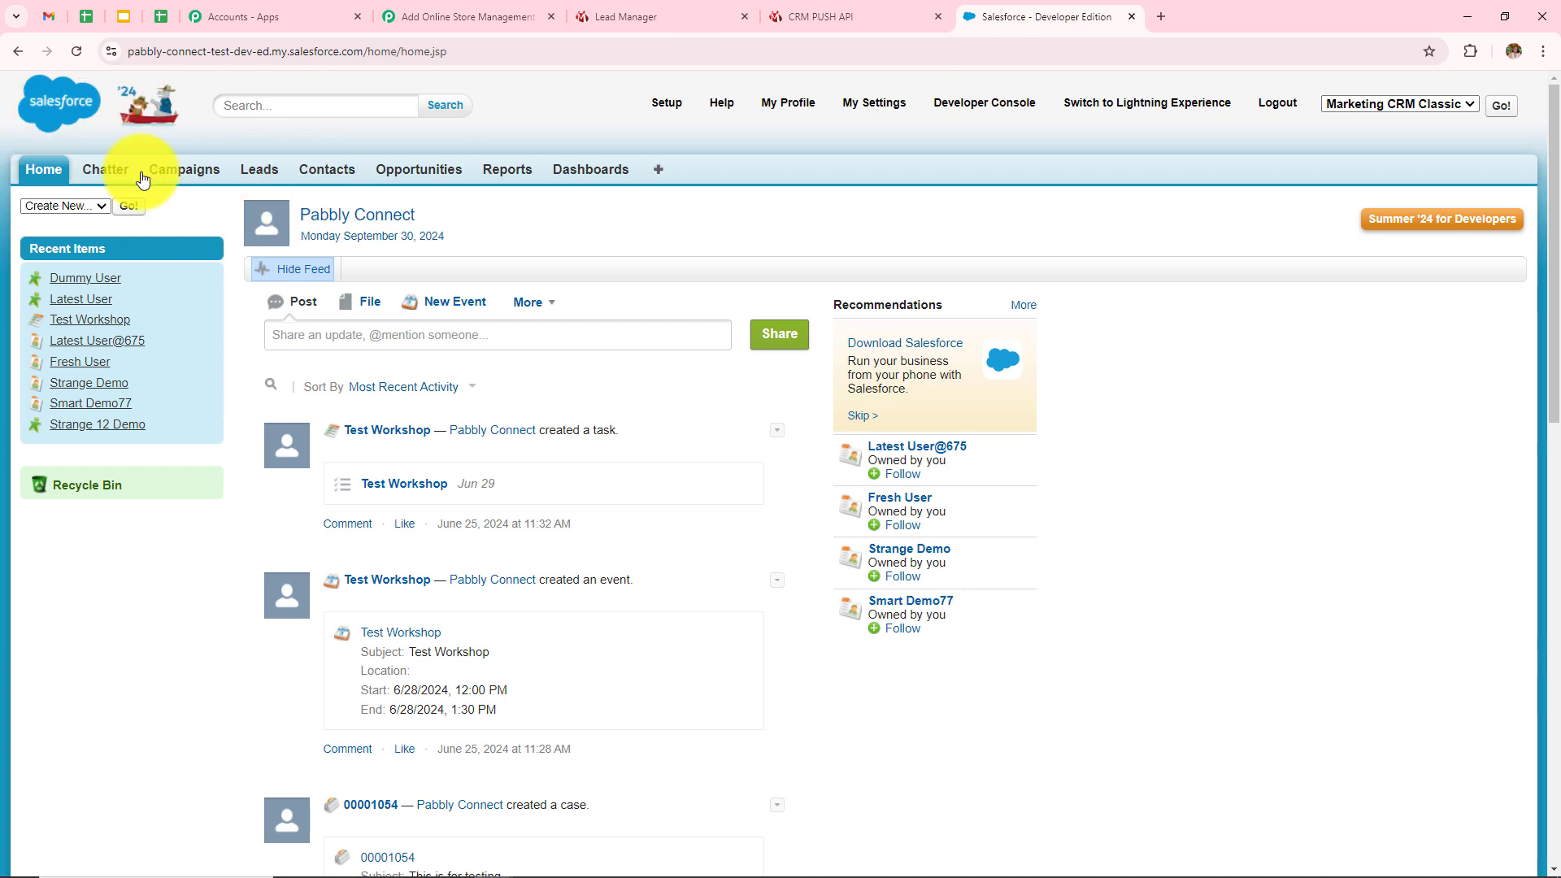
Open the newest lead from Recent Leads and check its company name and email address.
{"action": "left_click", "coordinate": [269, 173]}
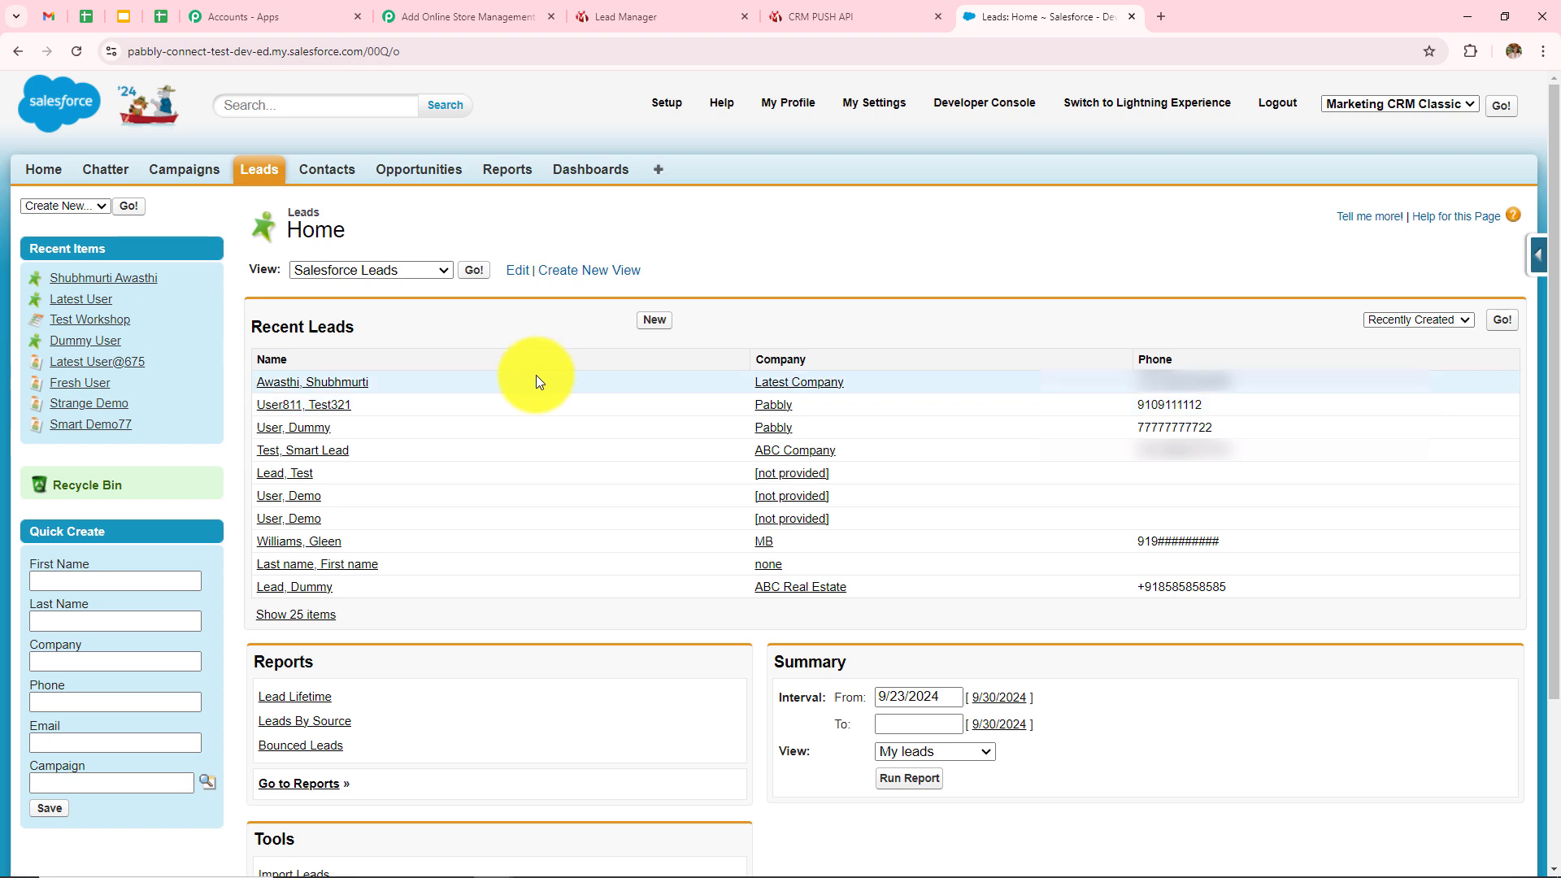
{"action": "left_click", "coordinate": [358, 383]}
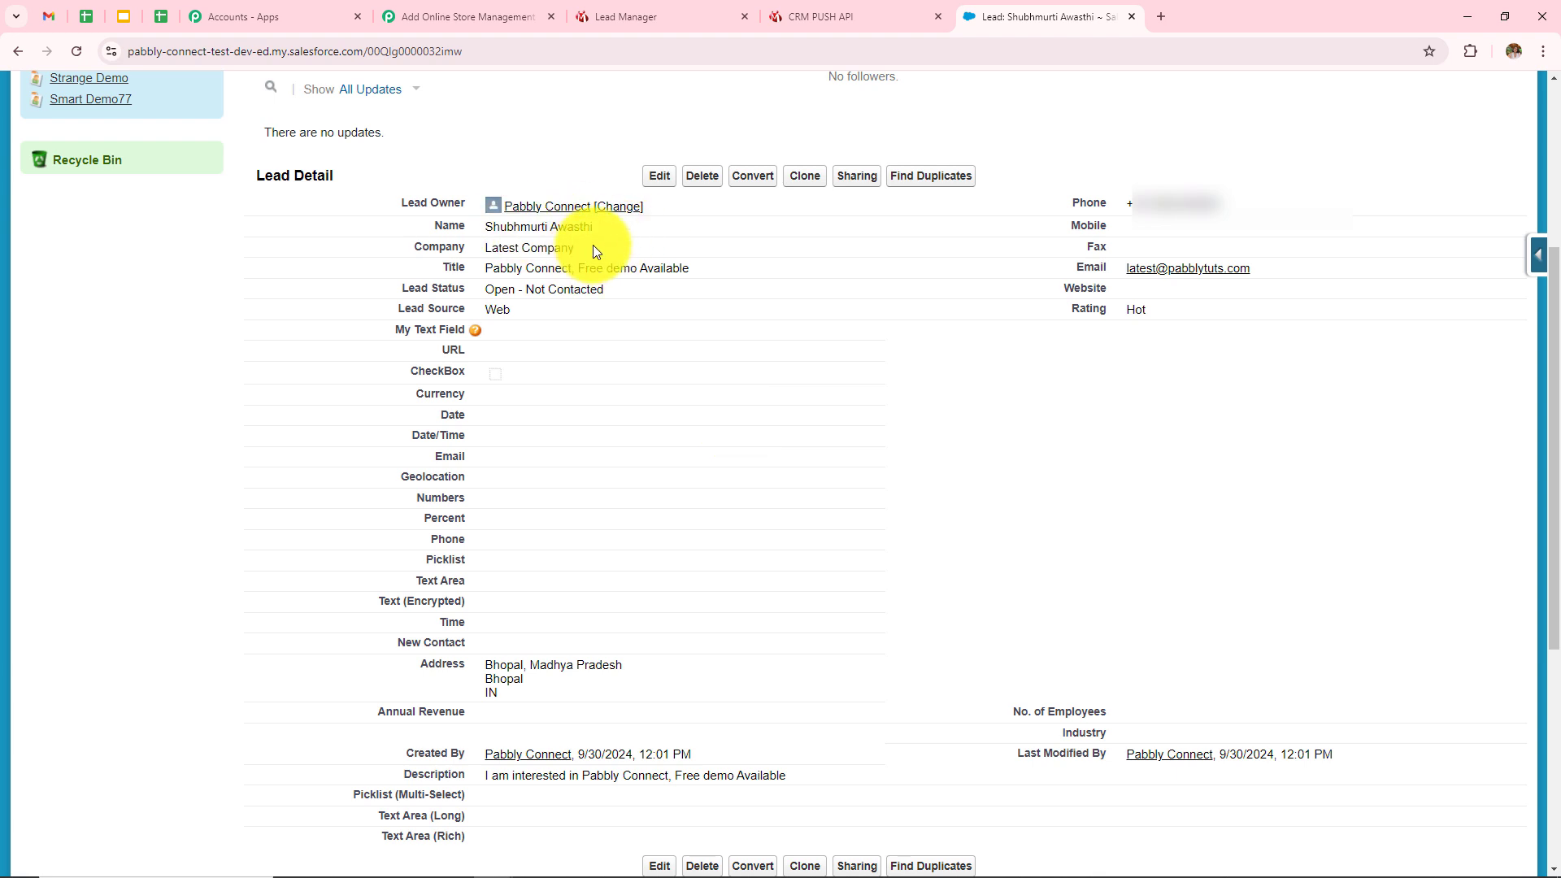
{"action": "left_click_drag", "start_coordinate": [593, 246], "coordinate": [496, 248]}
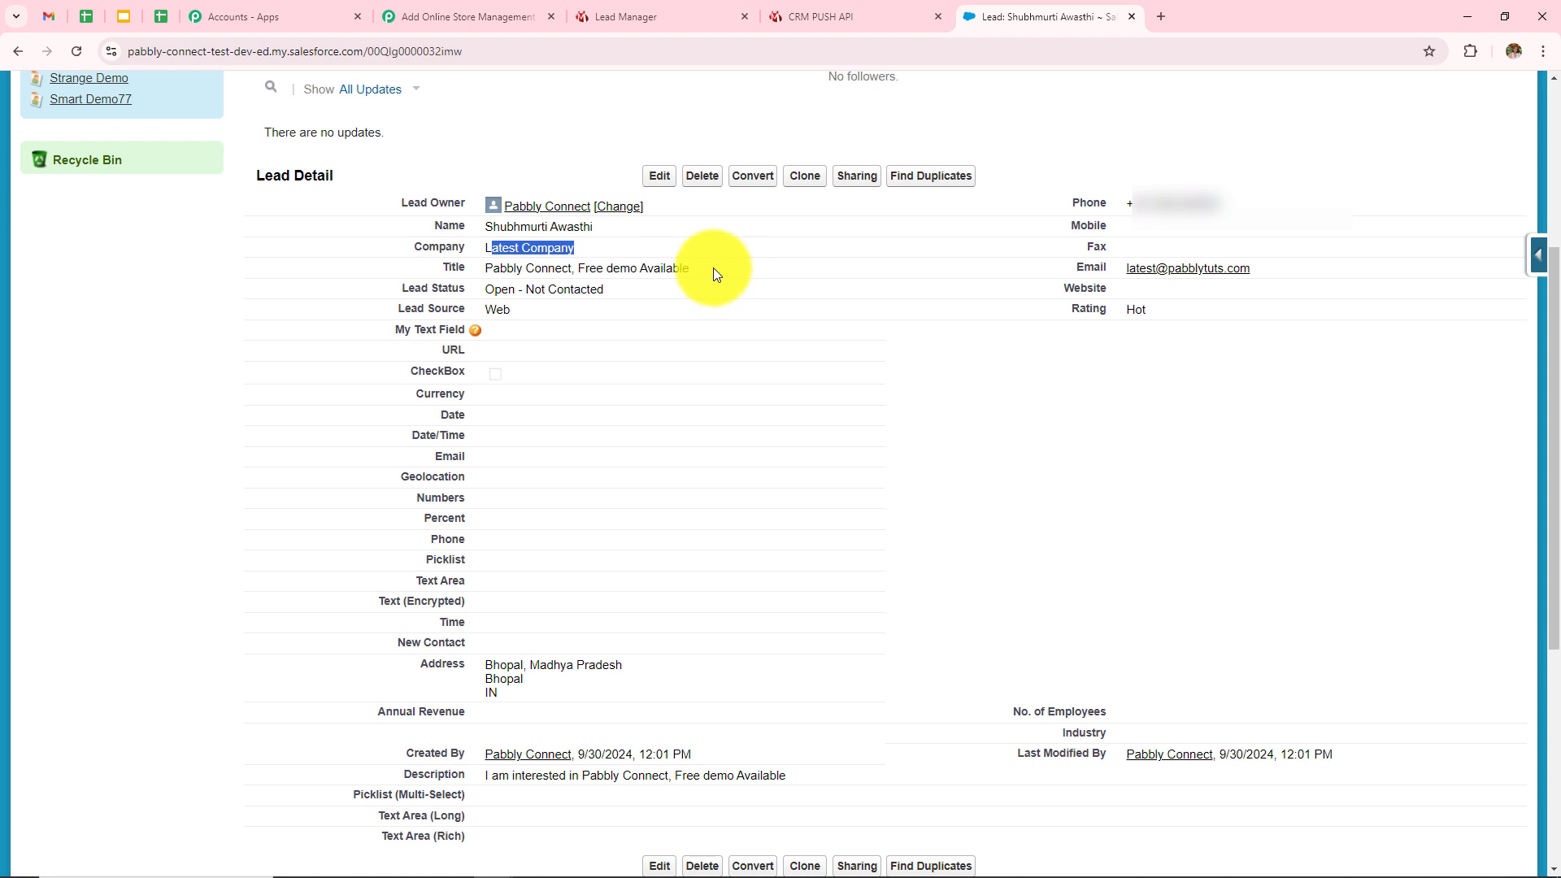
{"action": "left_click_drag", "start_coordinate": [714, 273], "coordinate": [411, 285]}
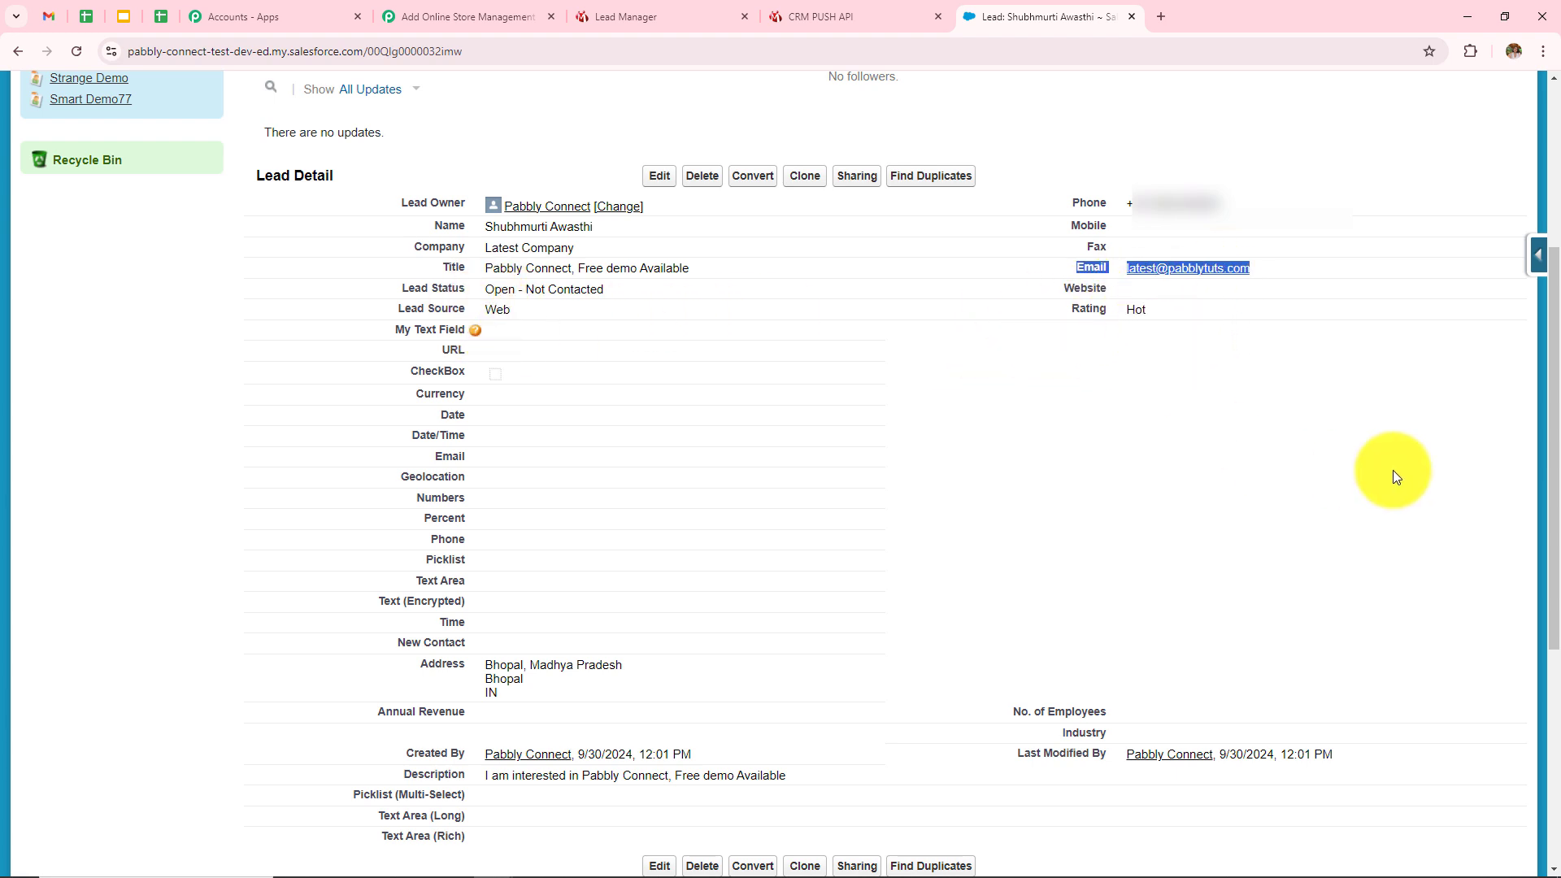
{"action": "left_click", "coordinate": [1394, 476]}
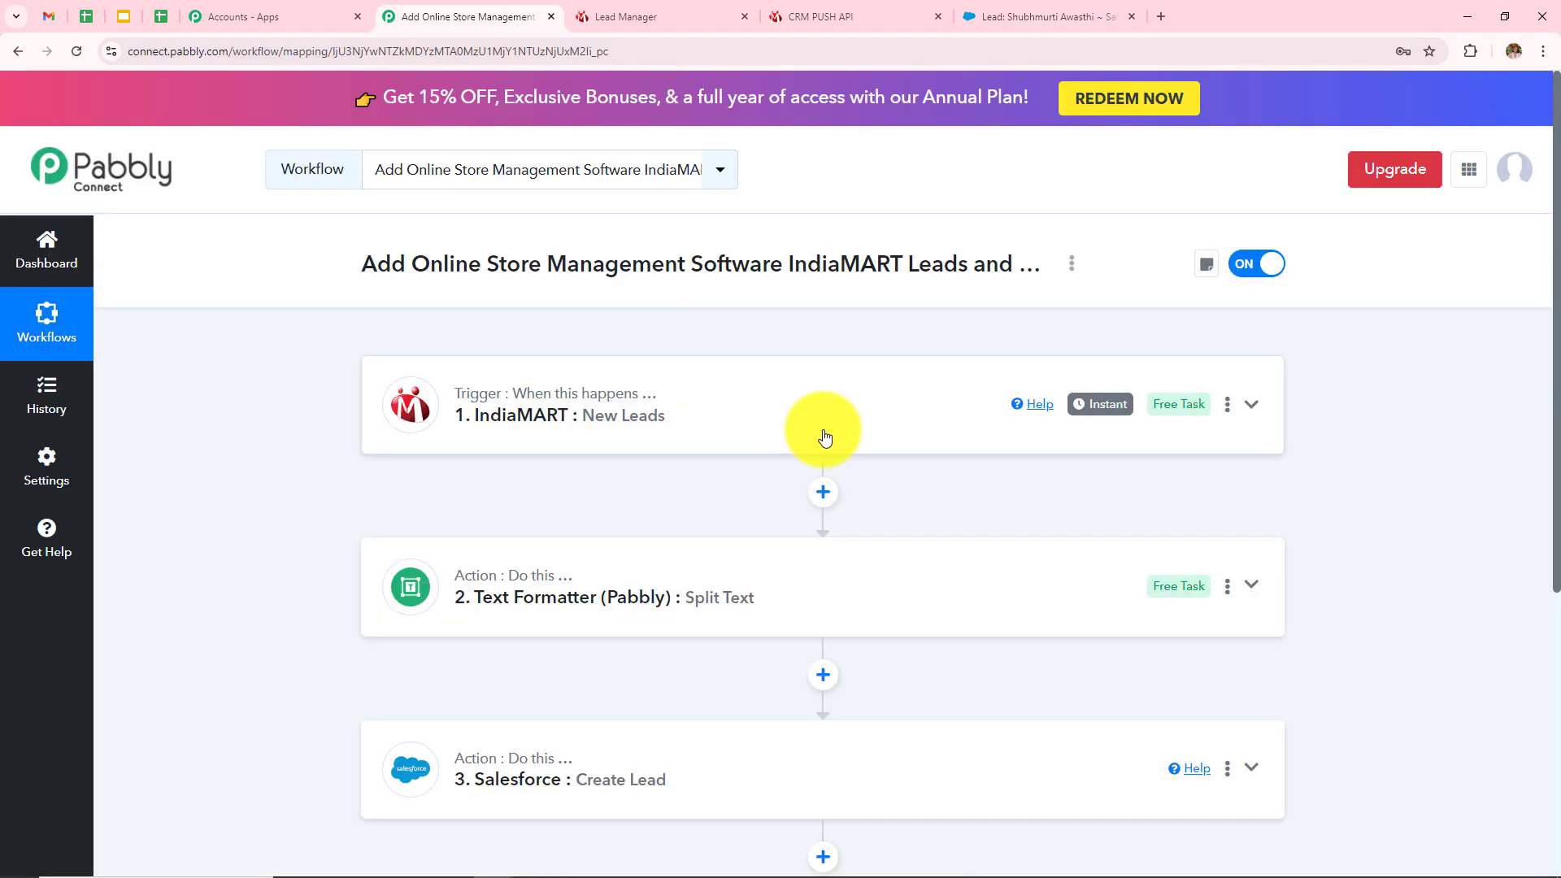
Expand the IndiaMART New Leads trigger and scroll through its captured lead response.
{"action": "left_click", "coordinate": [753, 407]}
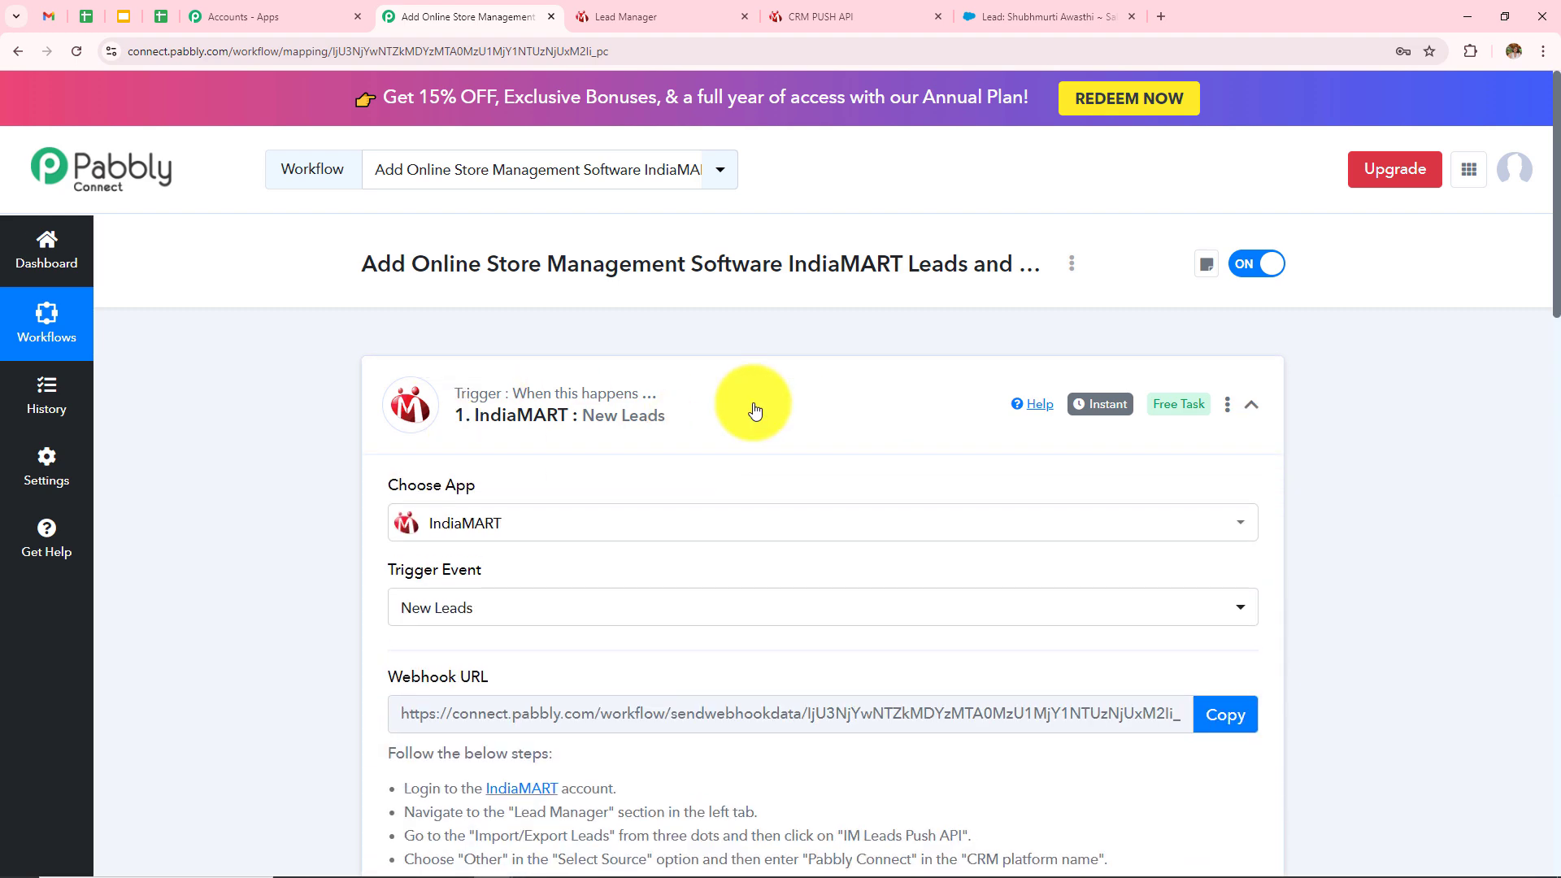
{"action": "scroll", "coordinate": [753, 407], "scroll_direction": "down", "scroll_amount": 4}
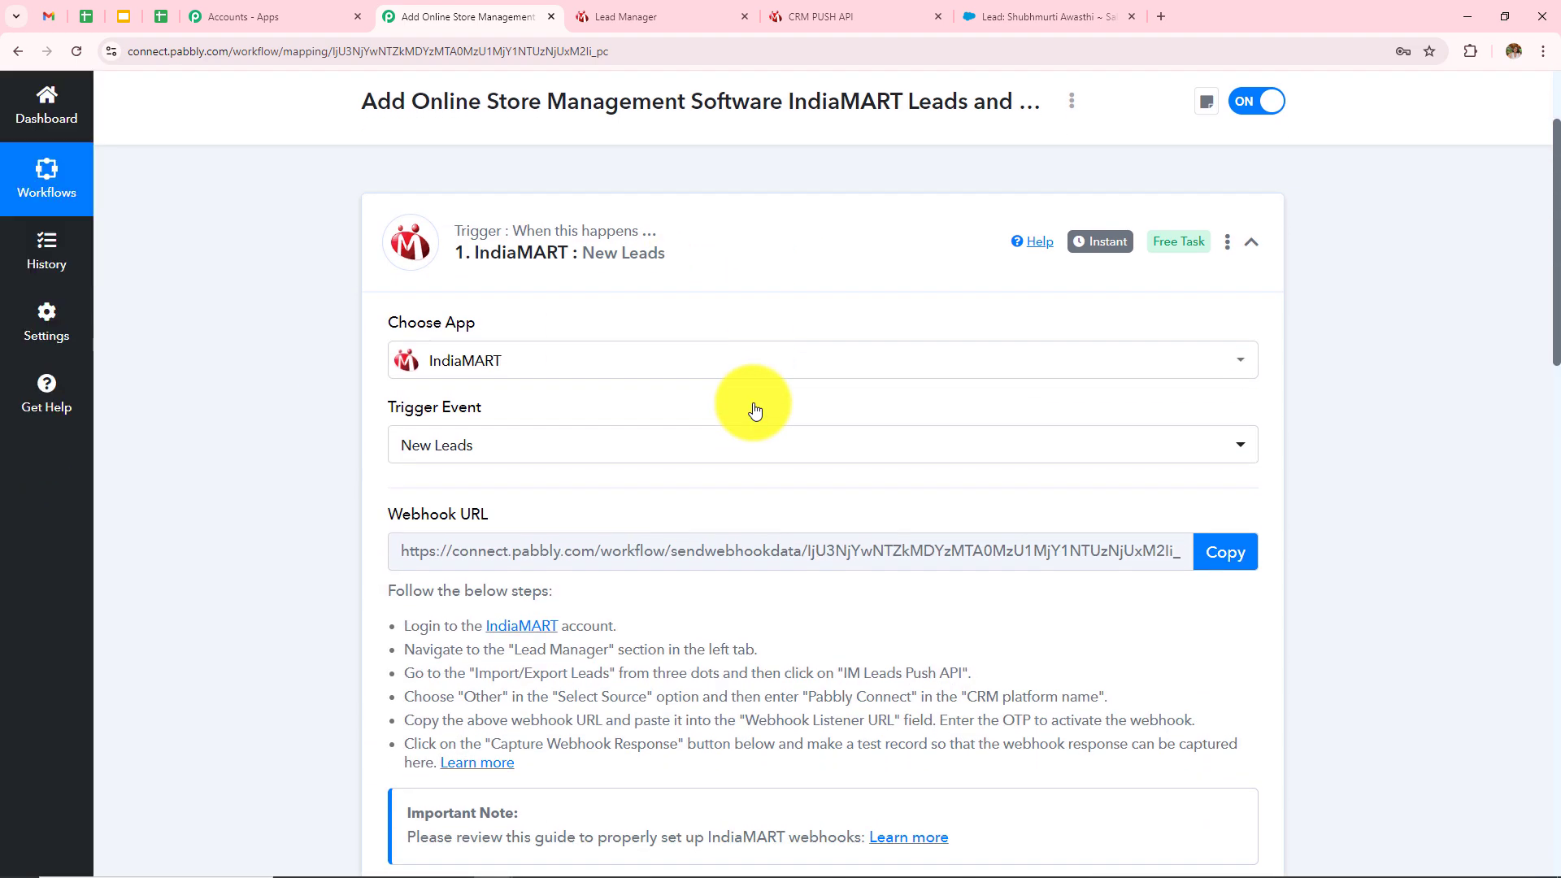
{"action": "scroll", "coordinate": [860, 398], "scroll_direction": "down", "scroll_amount": 8}
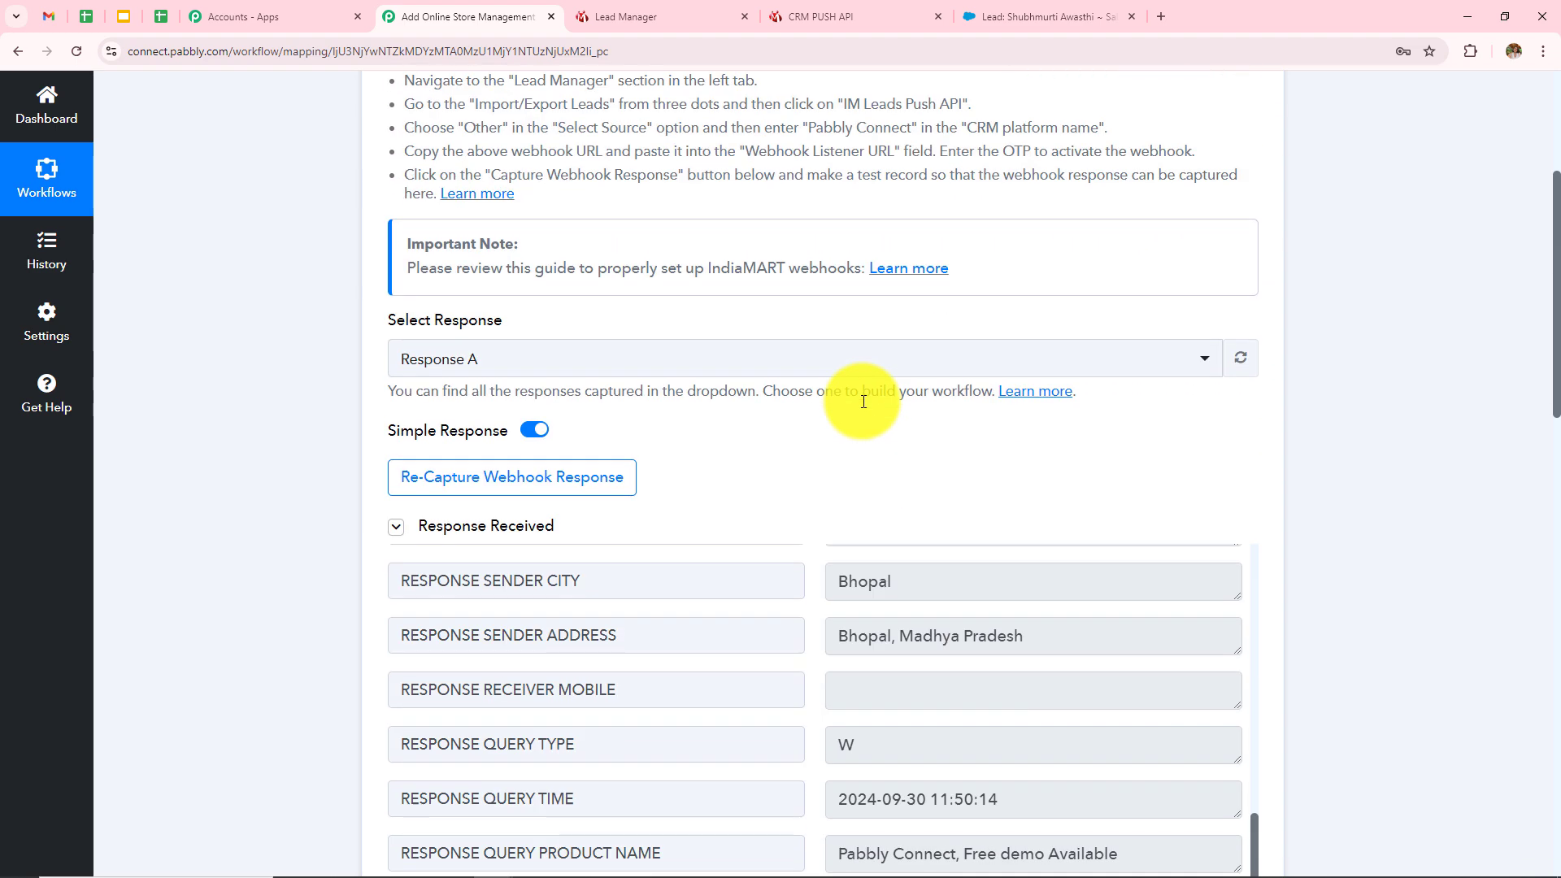
{"action": "scroll", "coordinate": [894, 480], "scroll_direction": "down", "scroll_amount": 5}
{"action": "scroll", "coordinate": [899, 483], "scroll_direction": "down", "scroll_amount": 3}
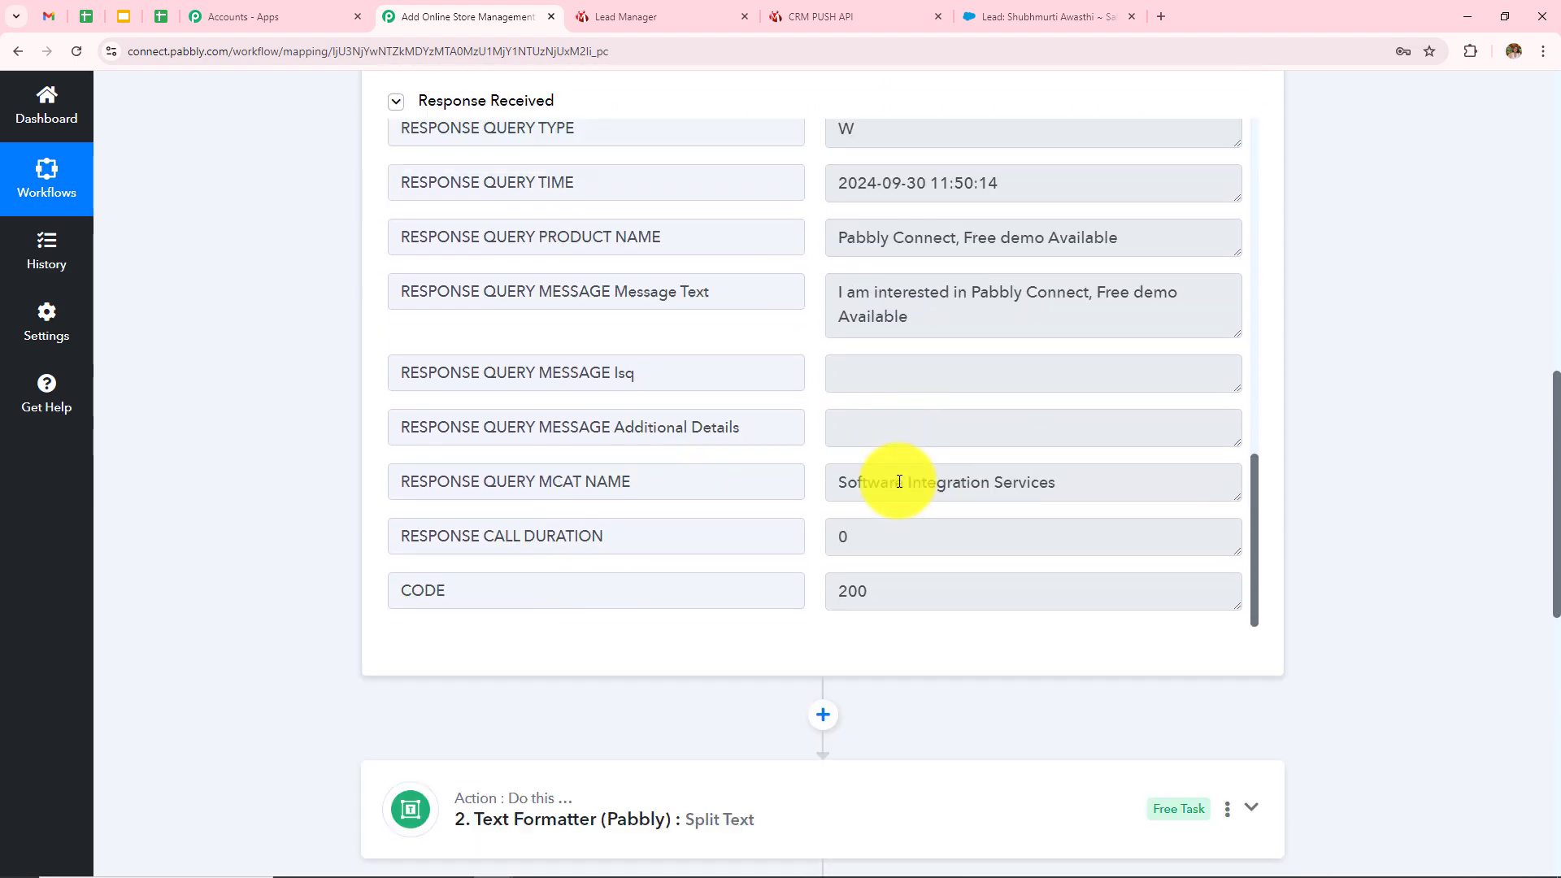
{"action": "scroll", "coordinate": [1350, 305], "scroll_direction": "down", "scroll_amount": 5}
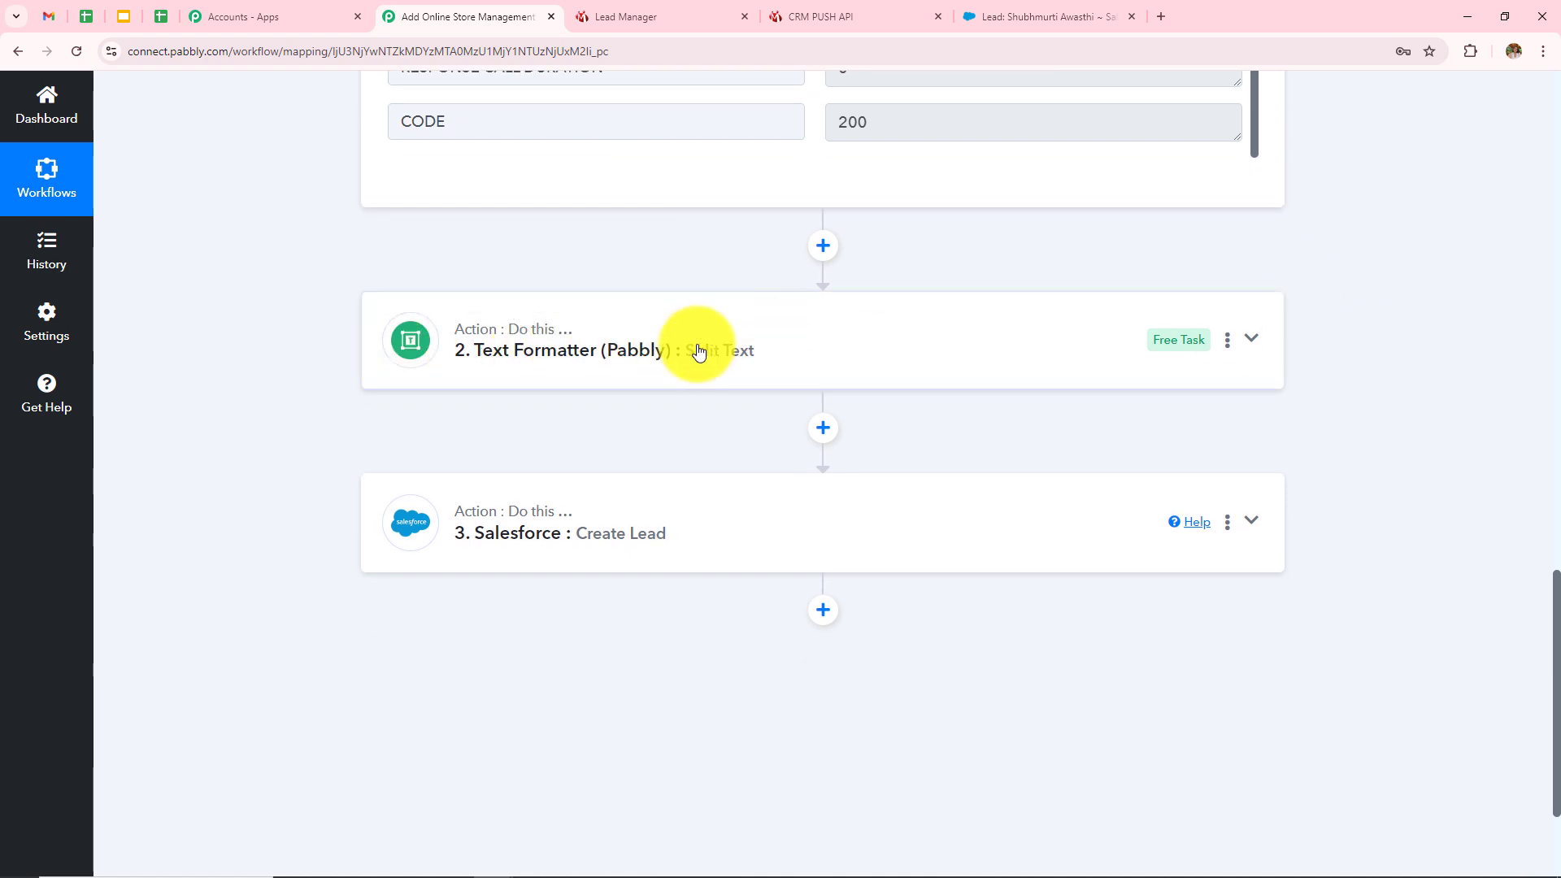
Expand the Split Text step and check the first- and last-name results.
{"action": "left_click", "coordinate": [698, 351]}
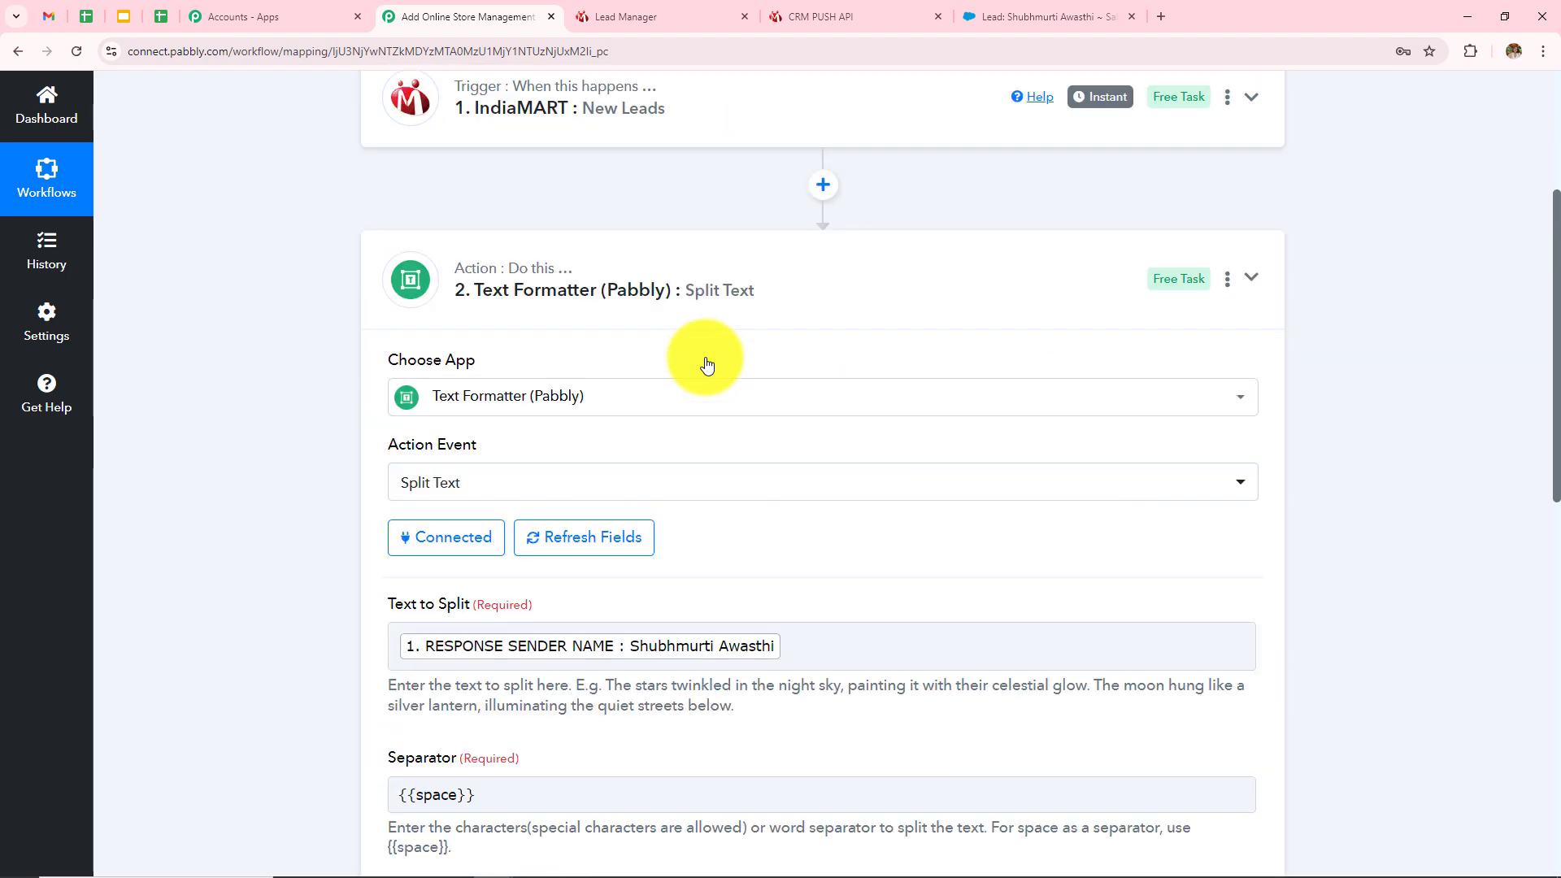
{"action": "scroll", "coordinate": [968, 470], "scroll_direction": "down", "scroll_amount": 8}
{"action": "left_click_drag", "start_coordinate": [967, 508], "coordinate": [729, 516]}
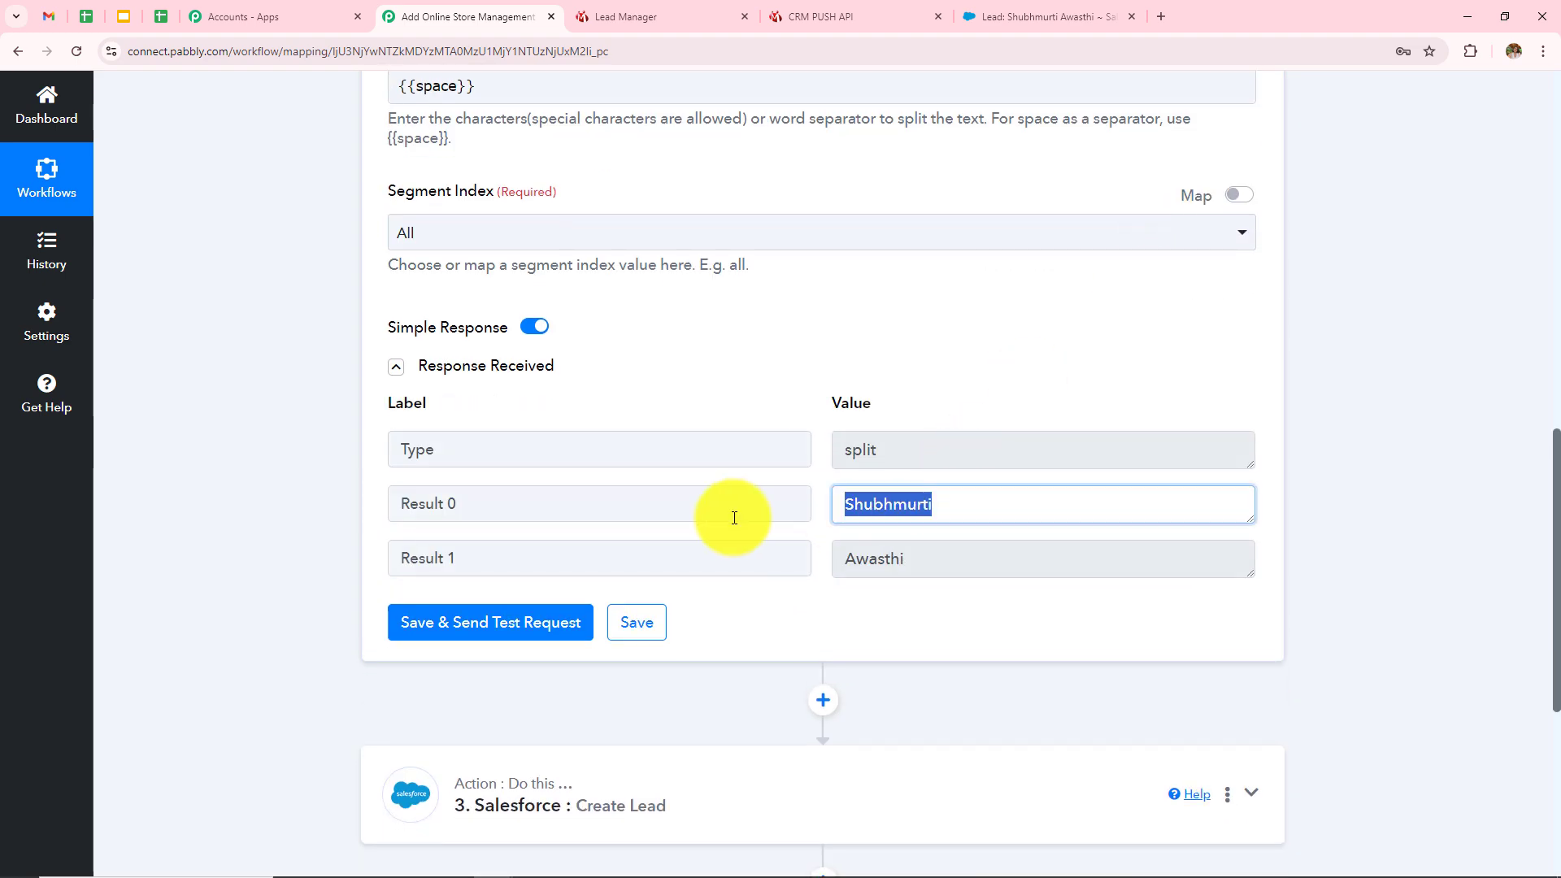
{"action": "double_click", "coordinate": [936, 571]}
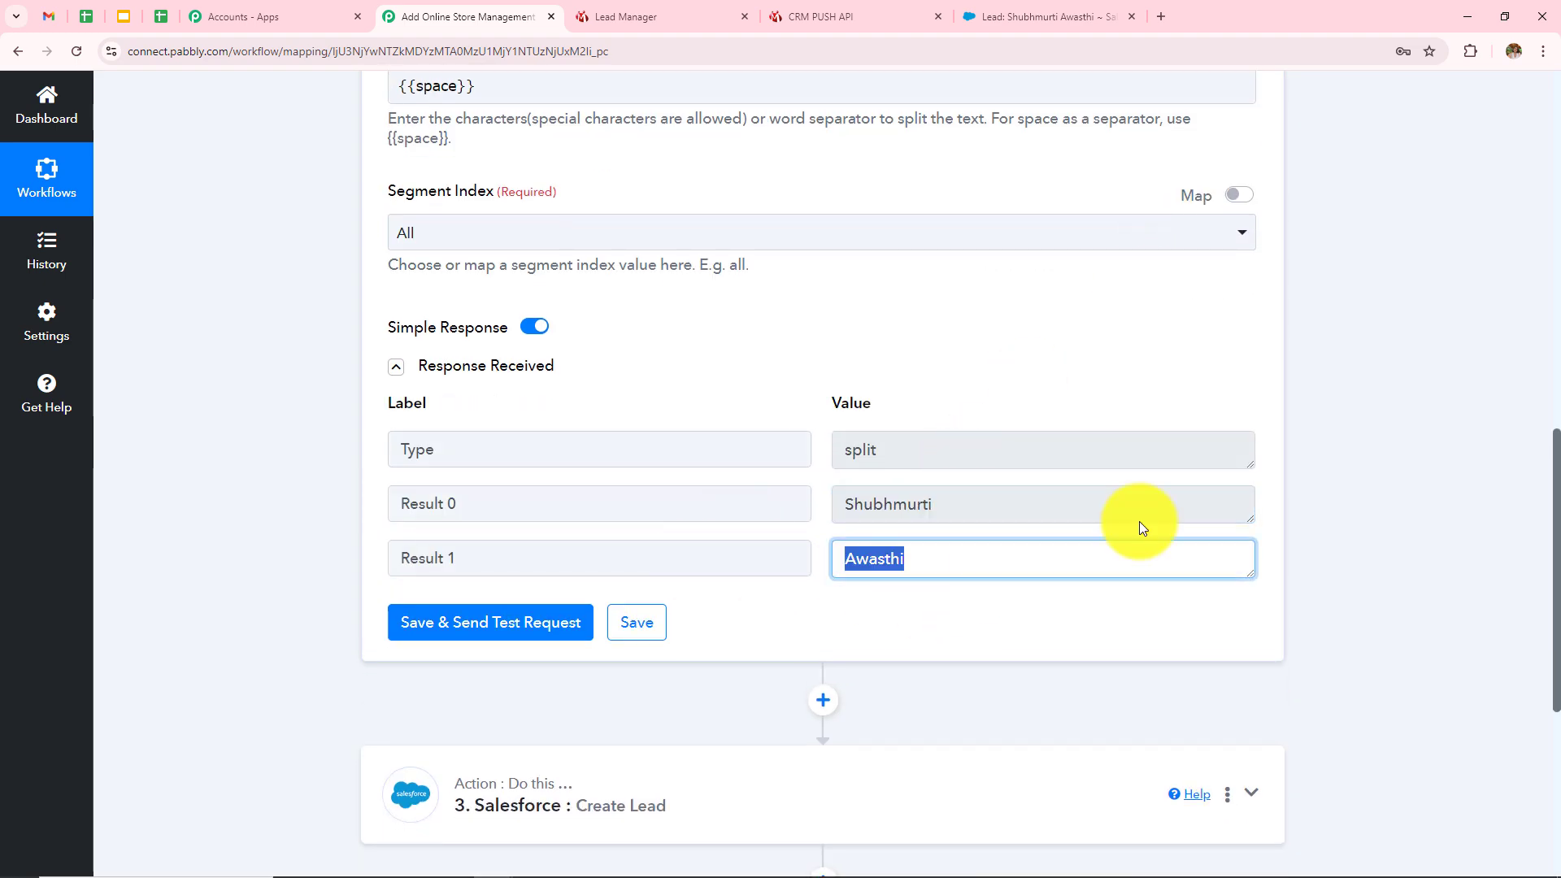
{"action": "left_click", "coordinate": [1366, 340]}
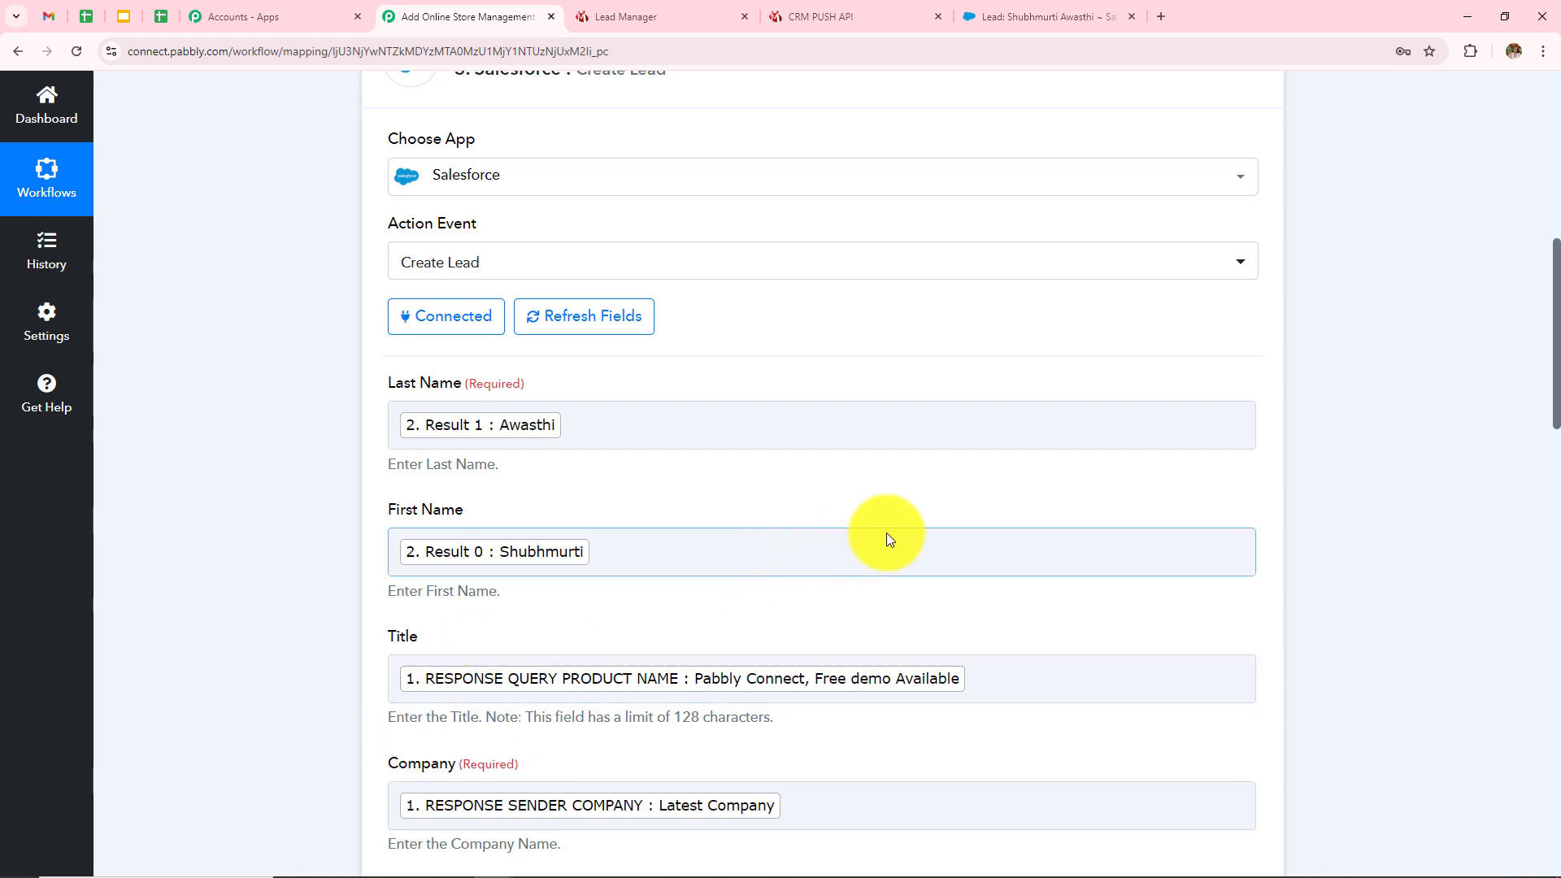
Expand the Create Lead test response and compare it with the lead record in Salesforce.
{"action": "scroll", "coordinate": [694, 500], "scroll_direction": "down", "scroll_amount": 10}
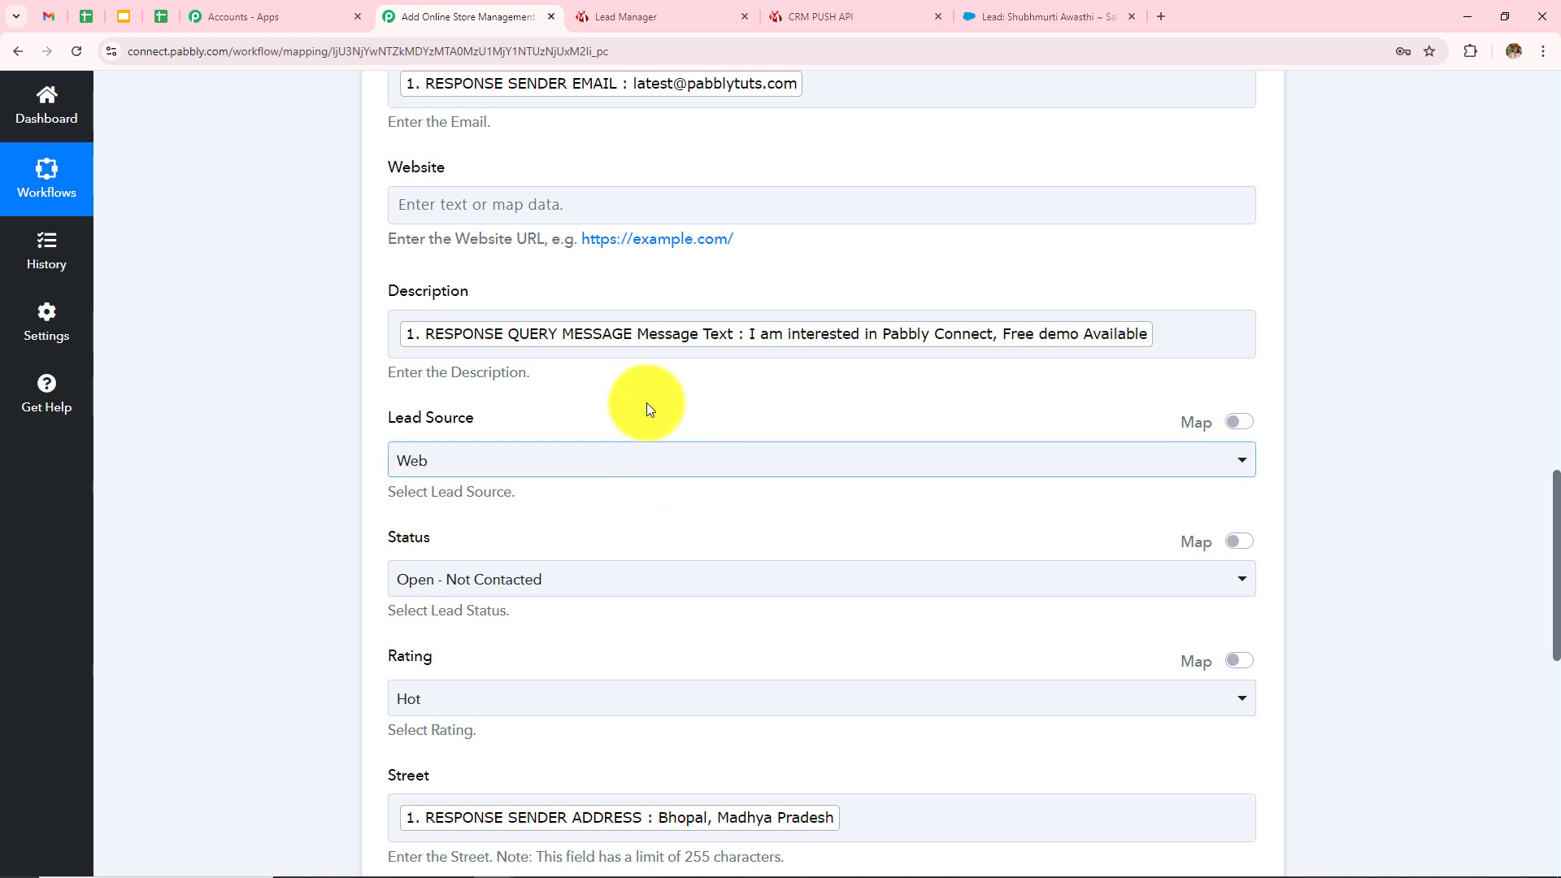
{"action": "scroll", "coordinate": [733, 648], "scroll_direction": "down", "scroll_amount": 7}
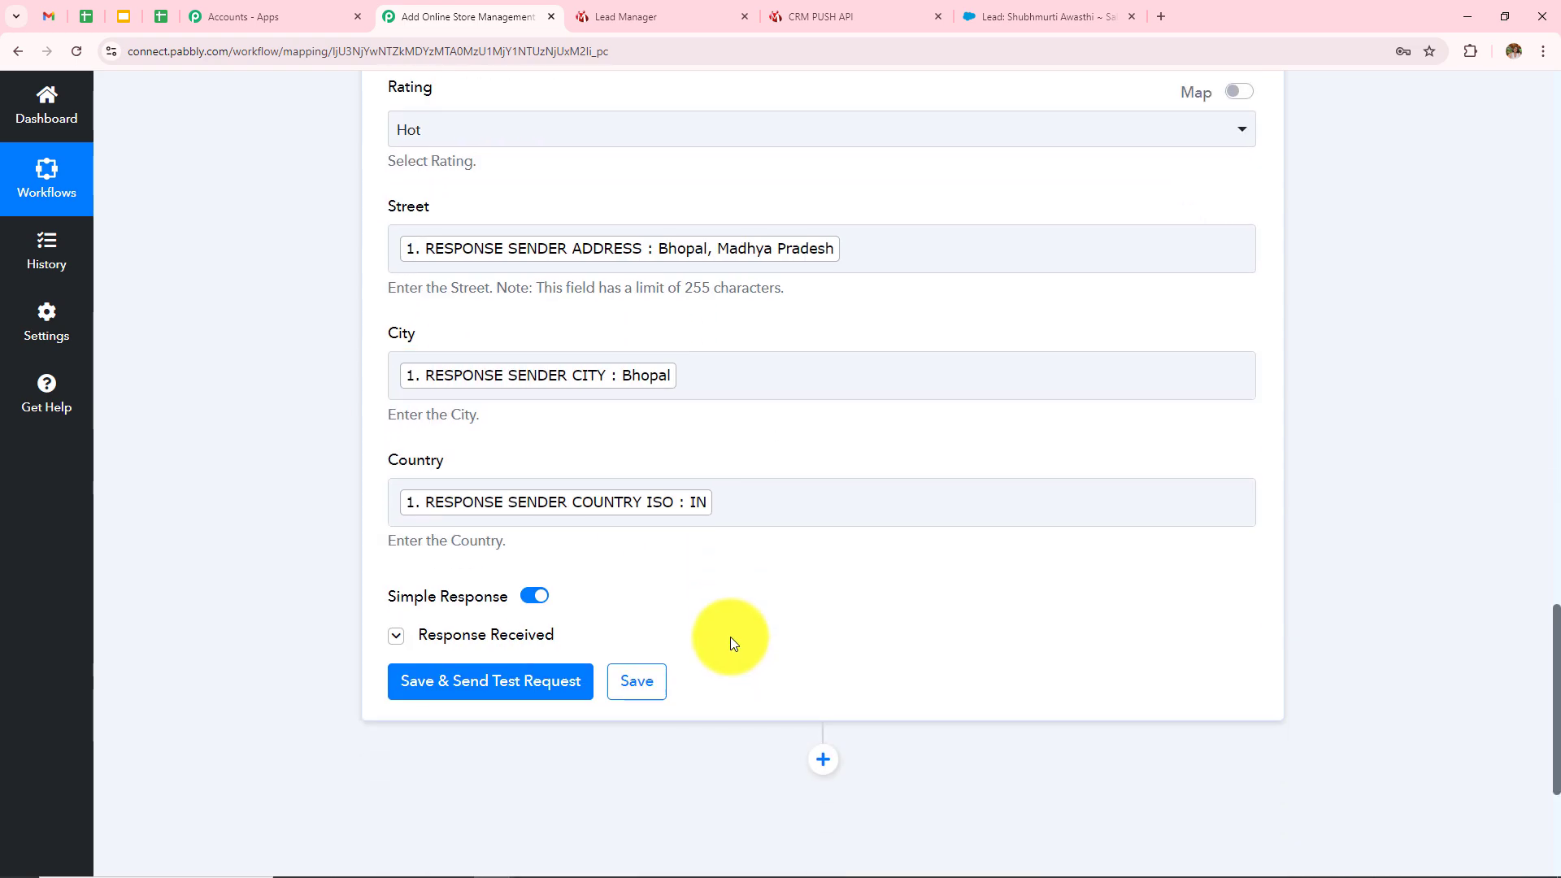
{"action": "left_click", "coordinate": [498, 634]}
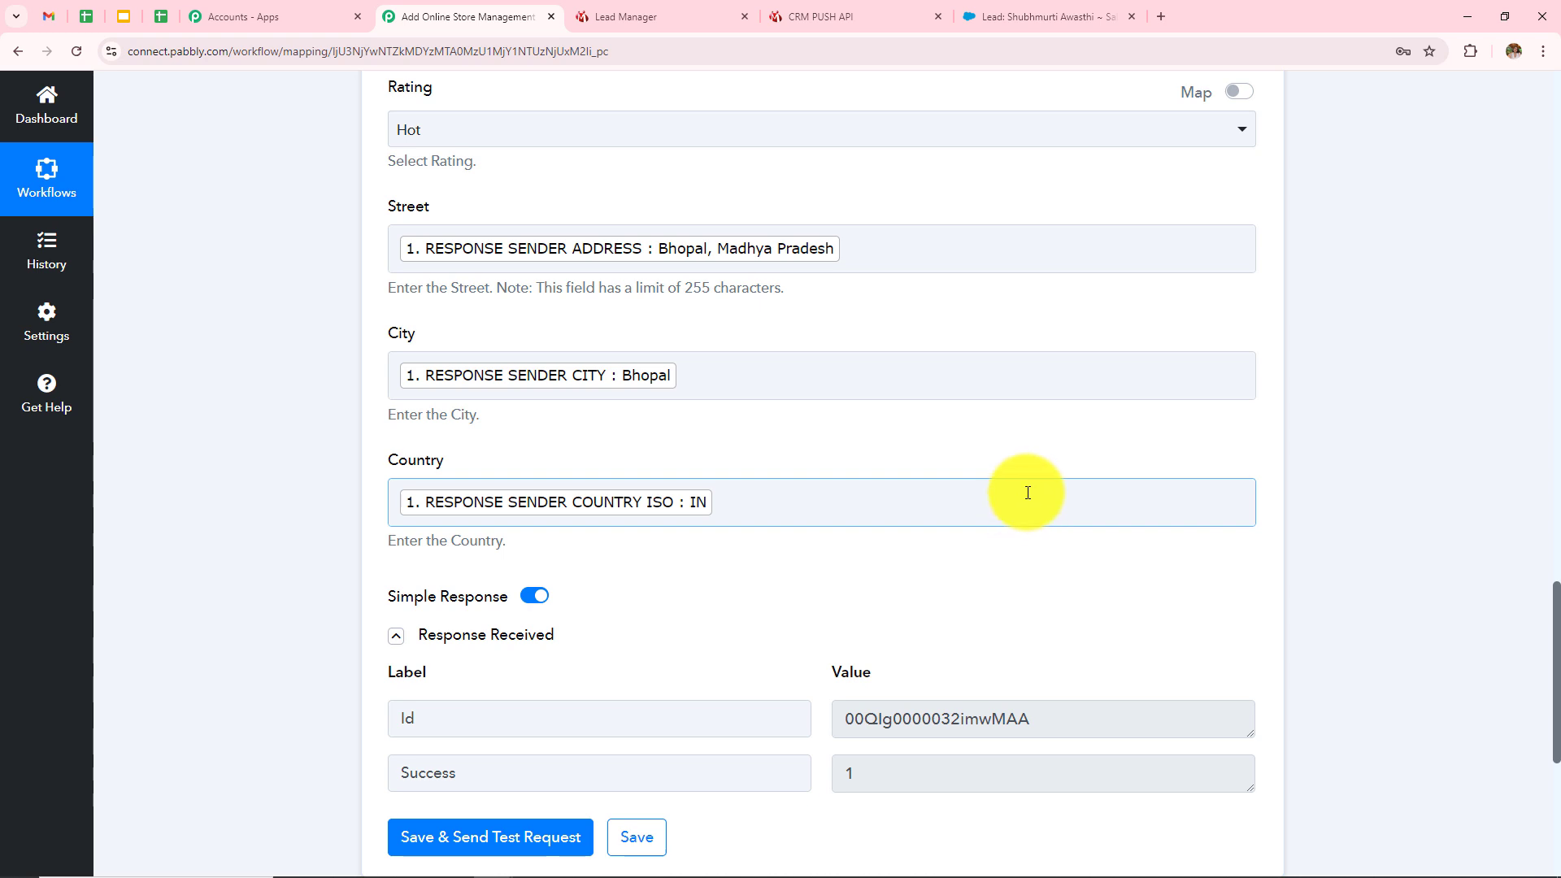
{"action": "left_click", "coordinate": [1045, 16]}
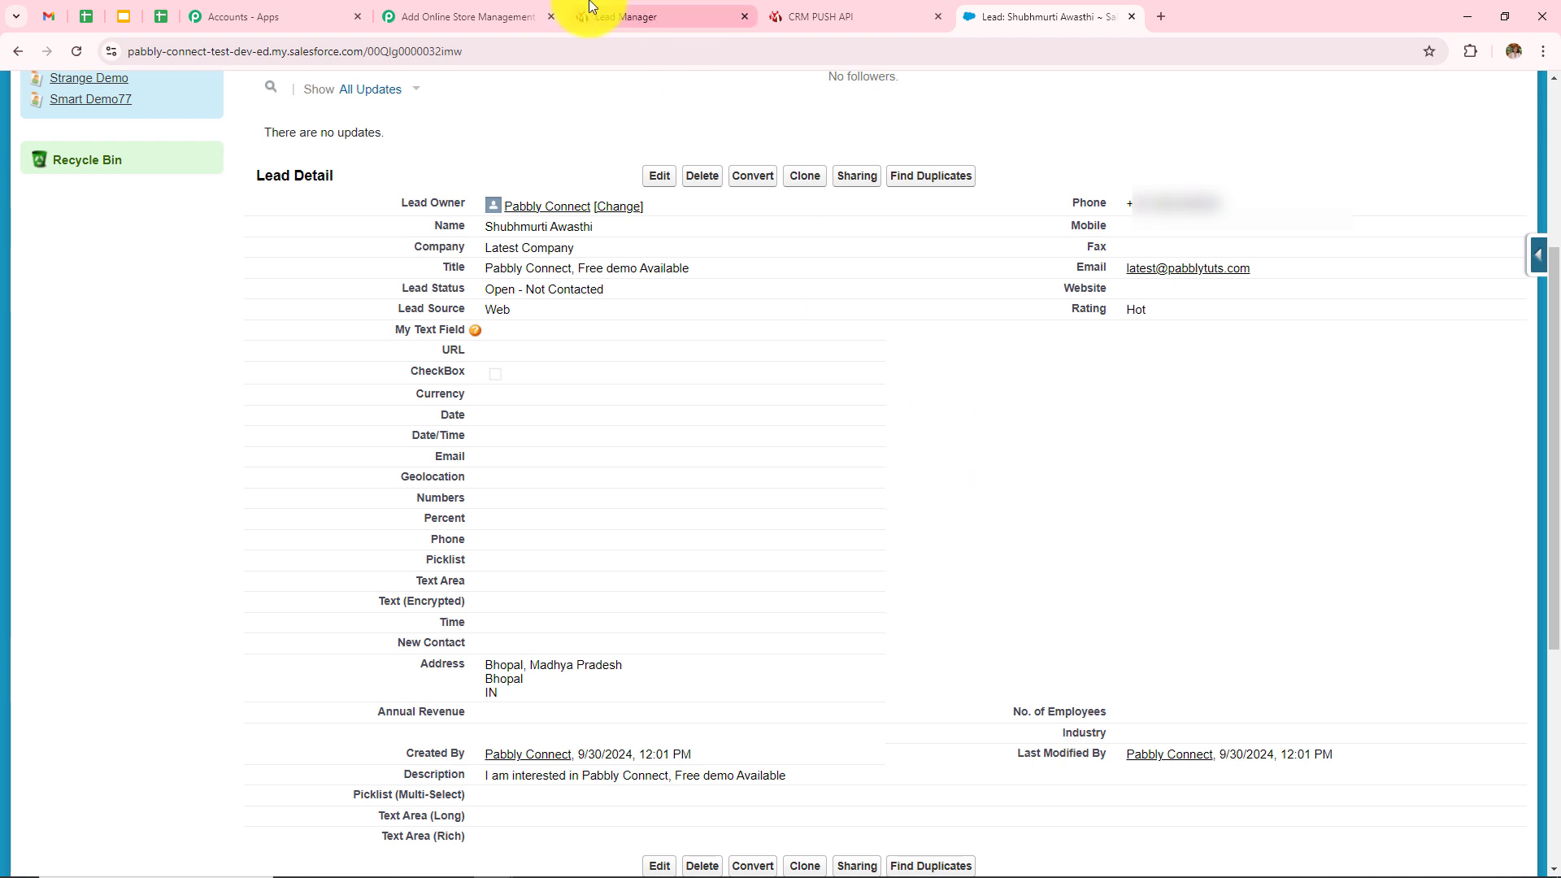
{"action": "left_click", "coordinate": [468, 16]}
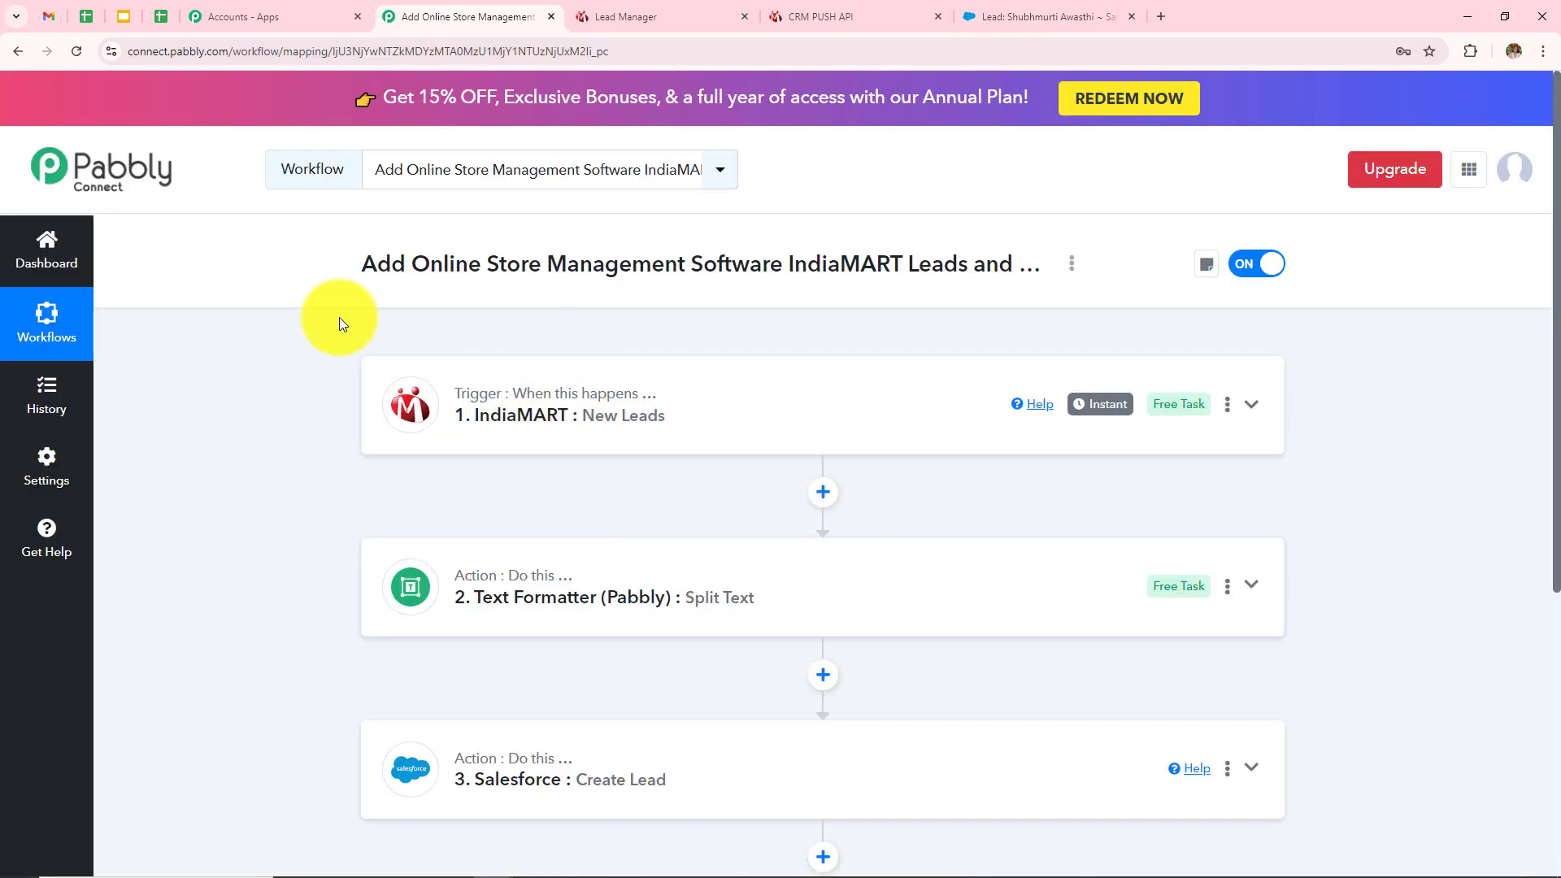